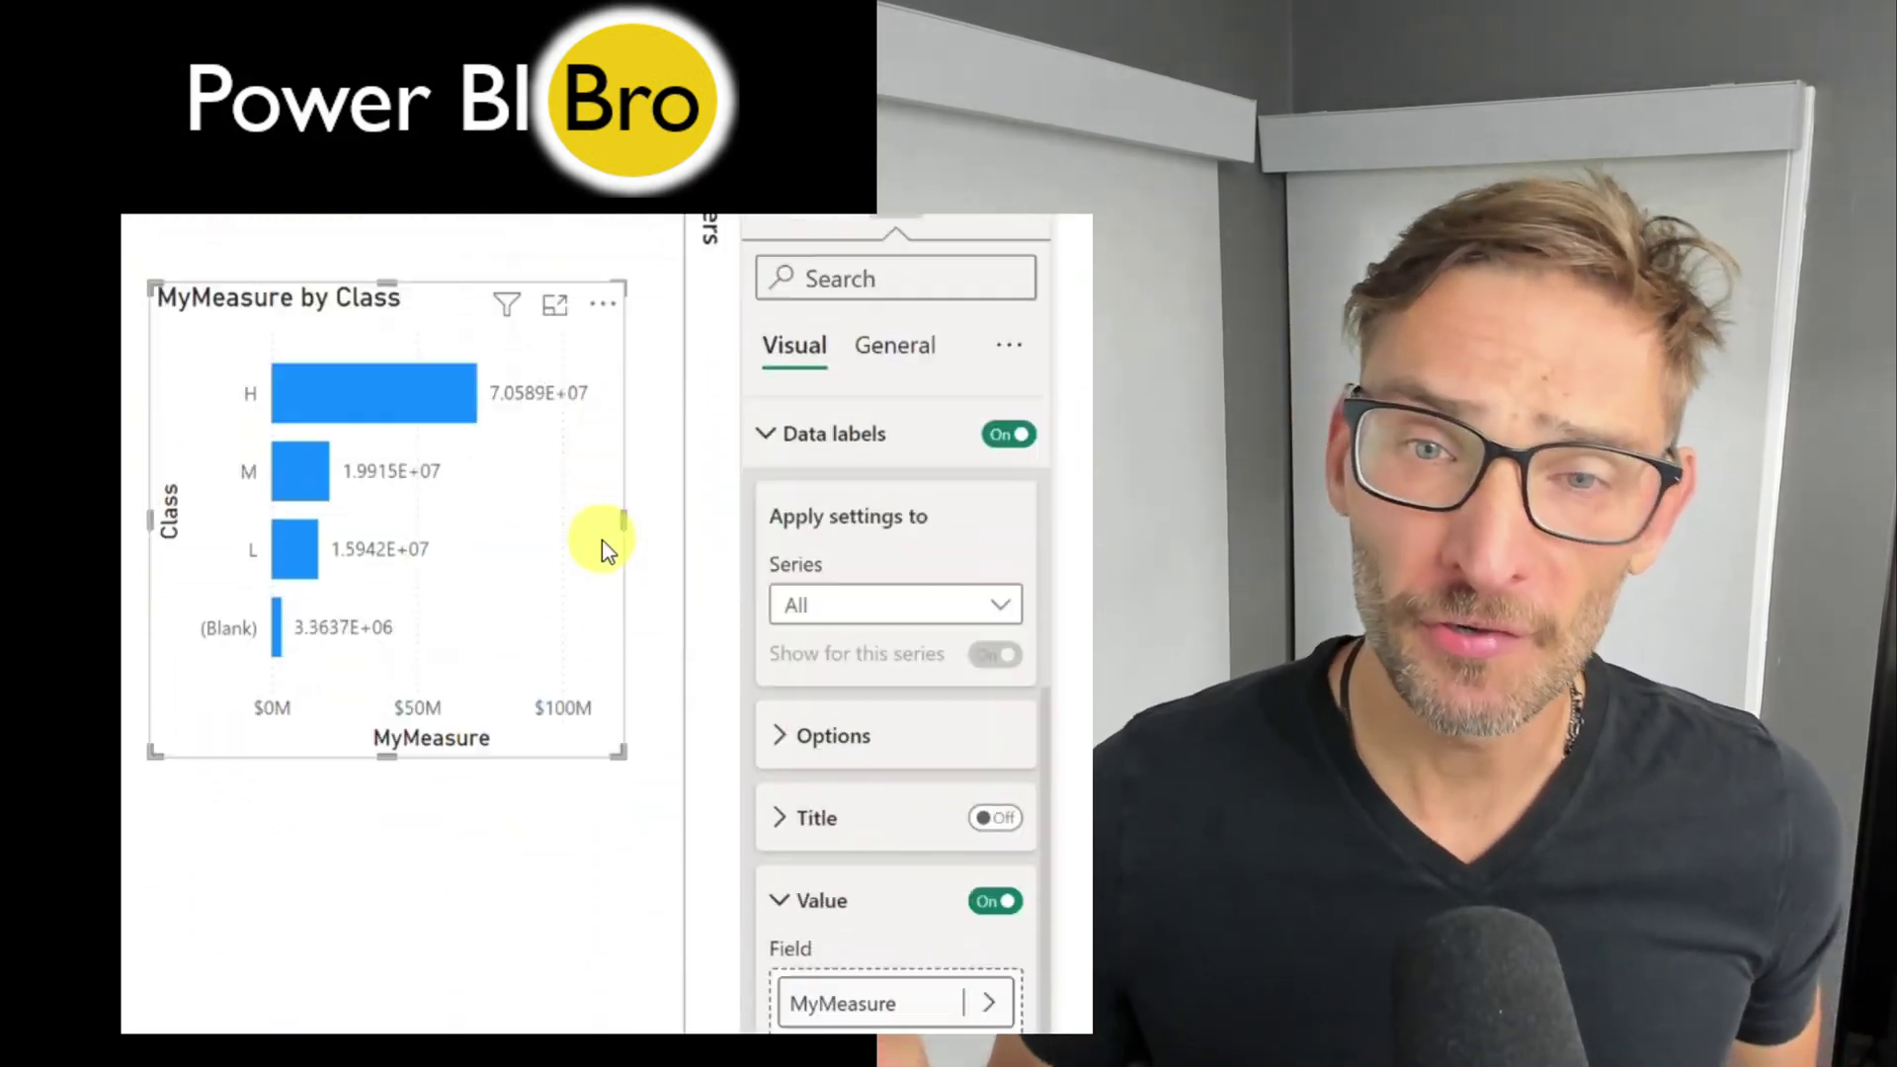
- Scroll the August 2024 update blog down to the dynamic subscription section
scroll(601, 550, down, 20)
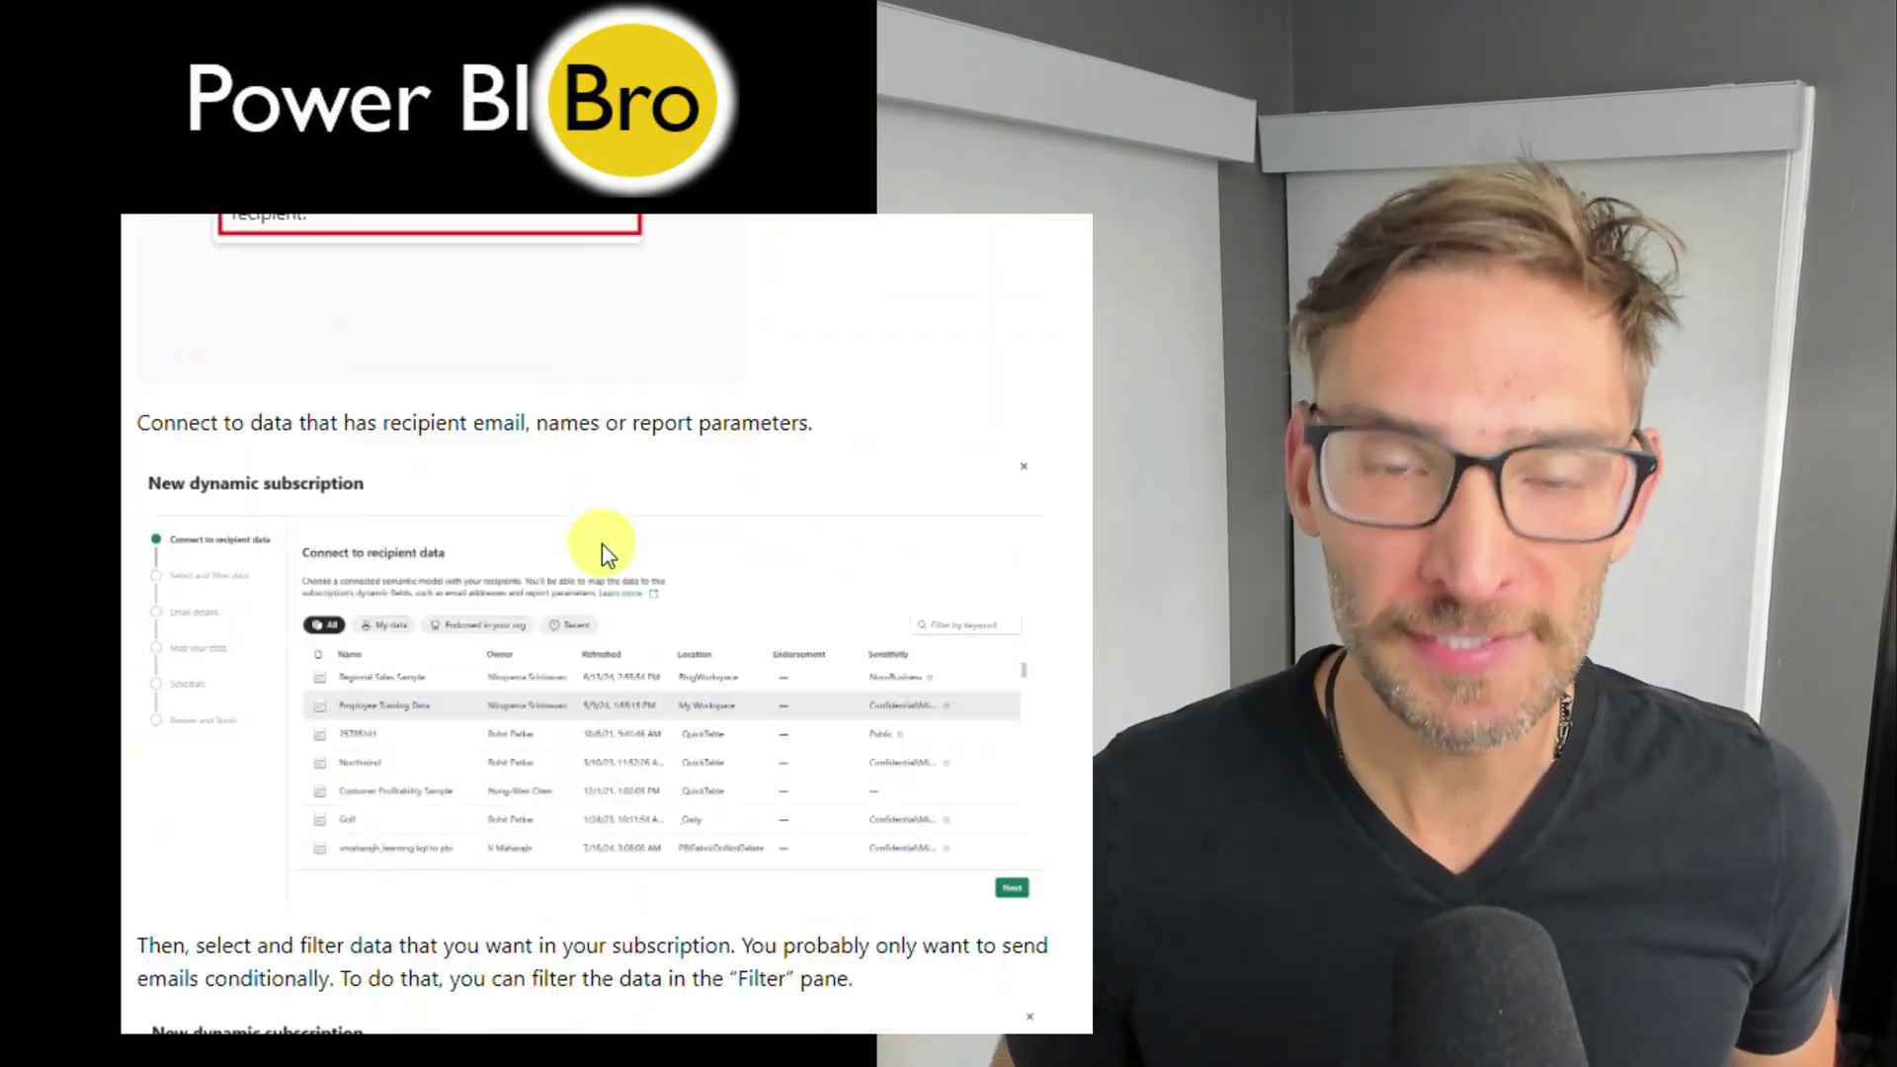
scroll(601, 550, down, 20)
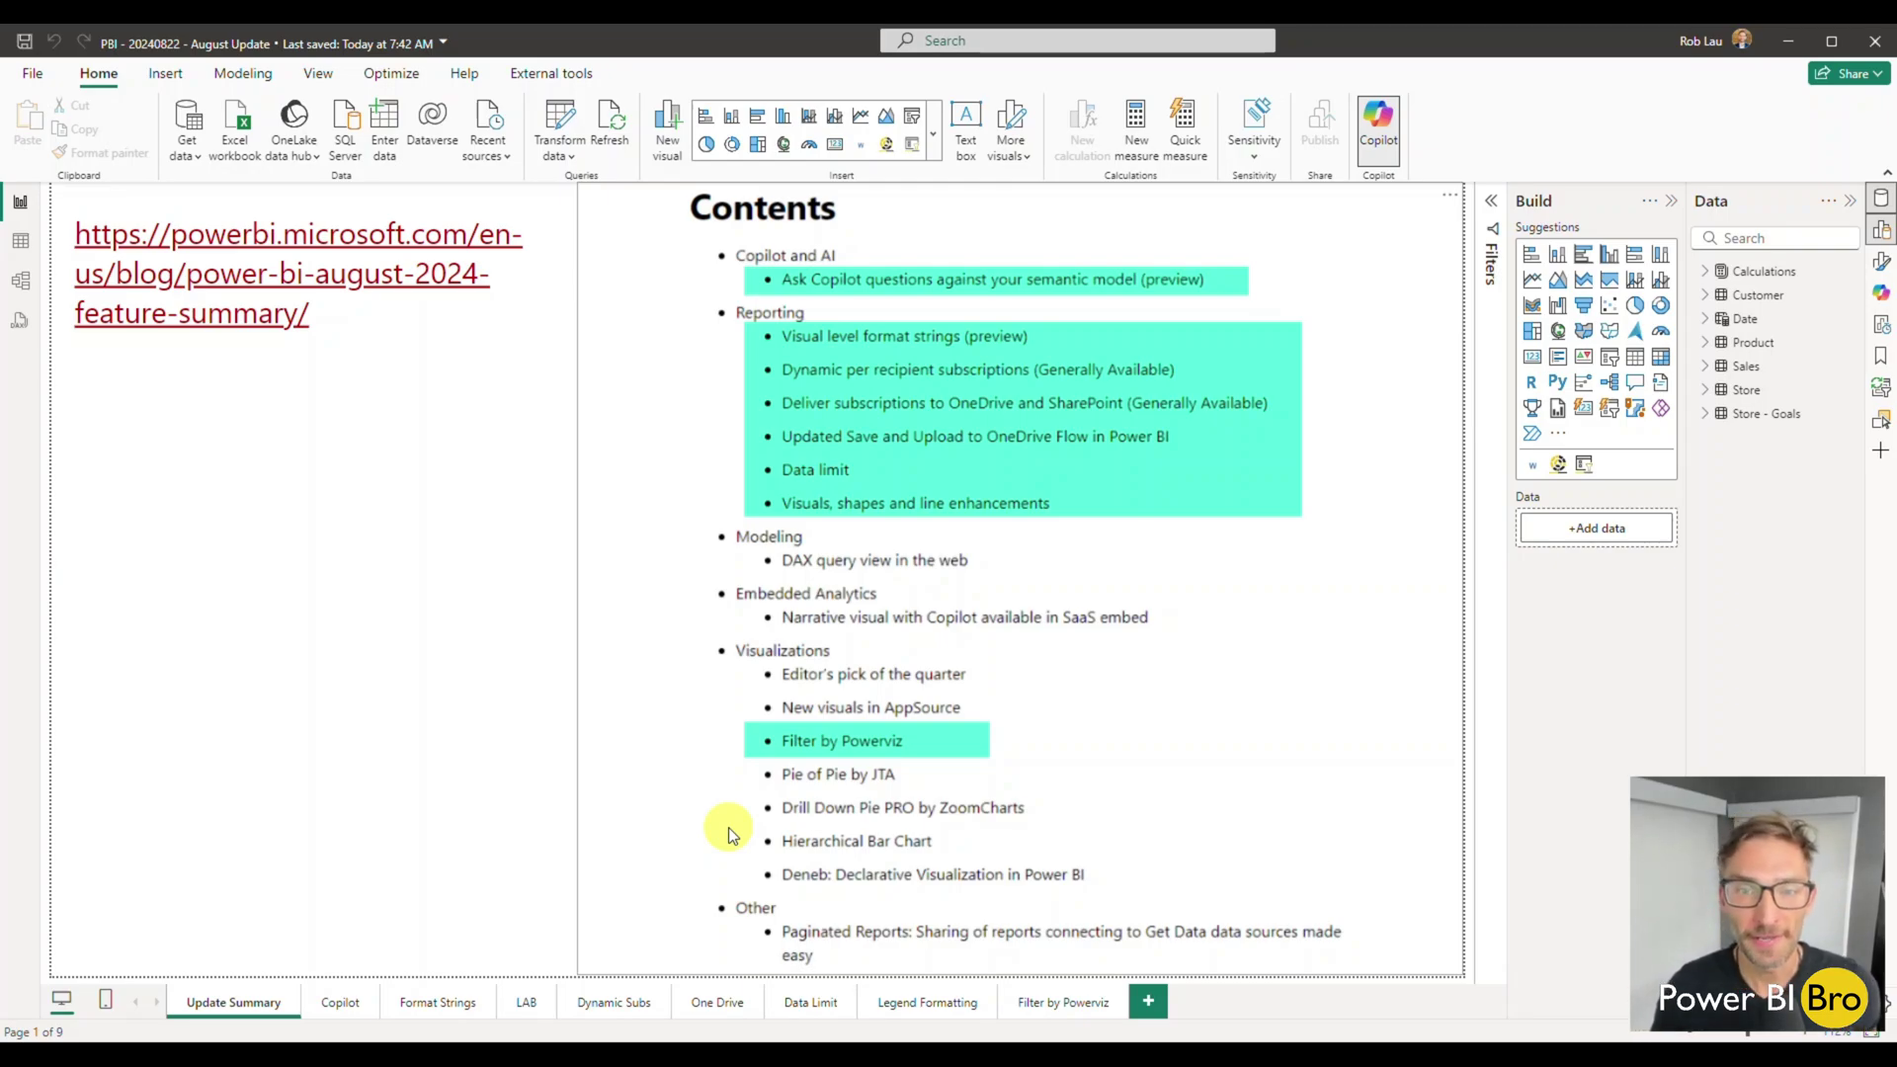
- Switch the report to its Copilot and AI page
click(341, 1002)
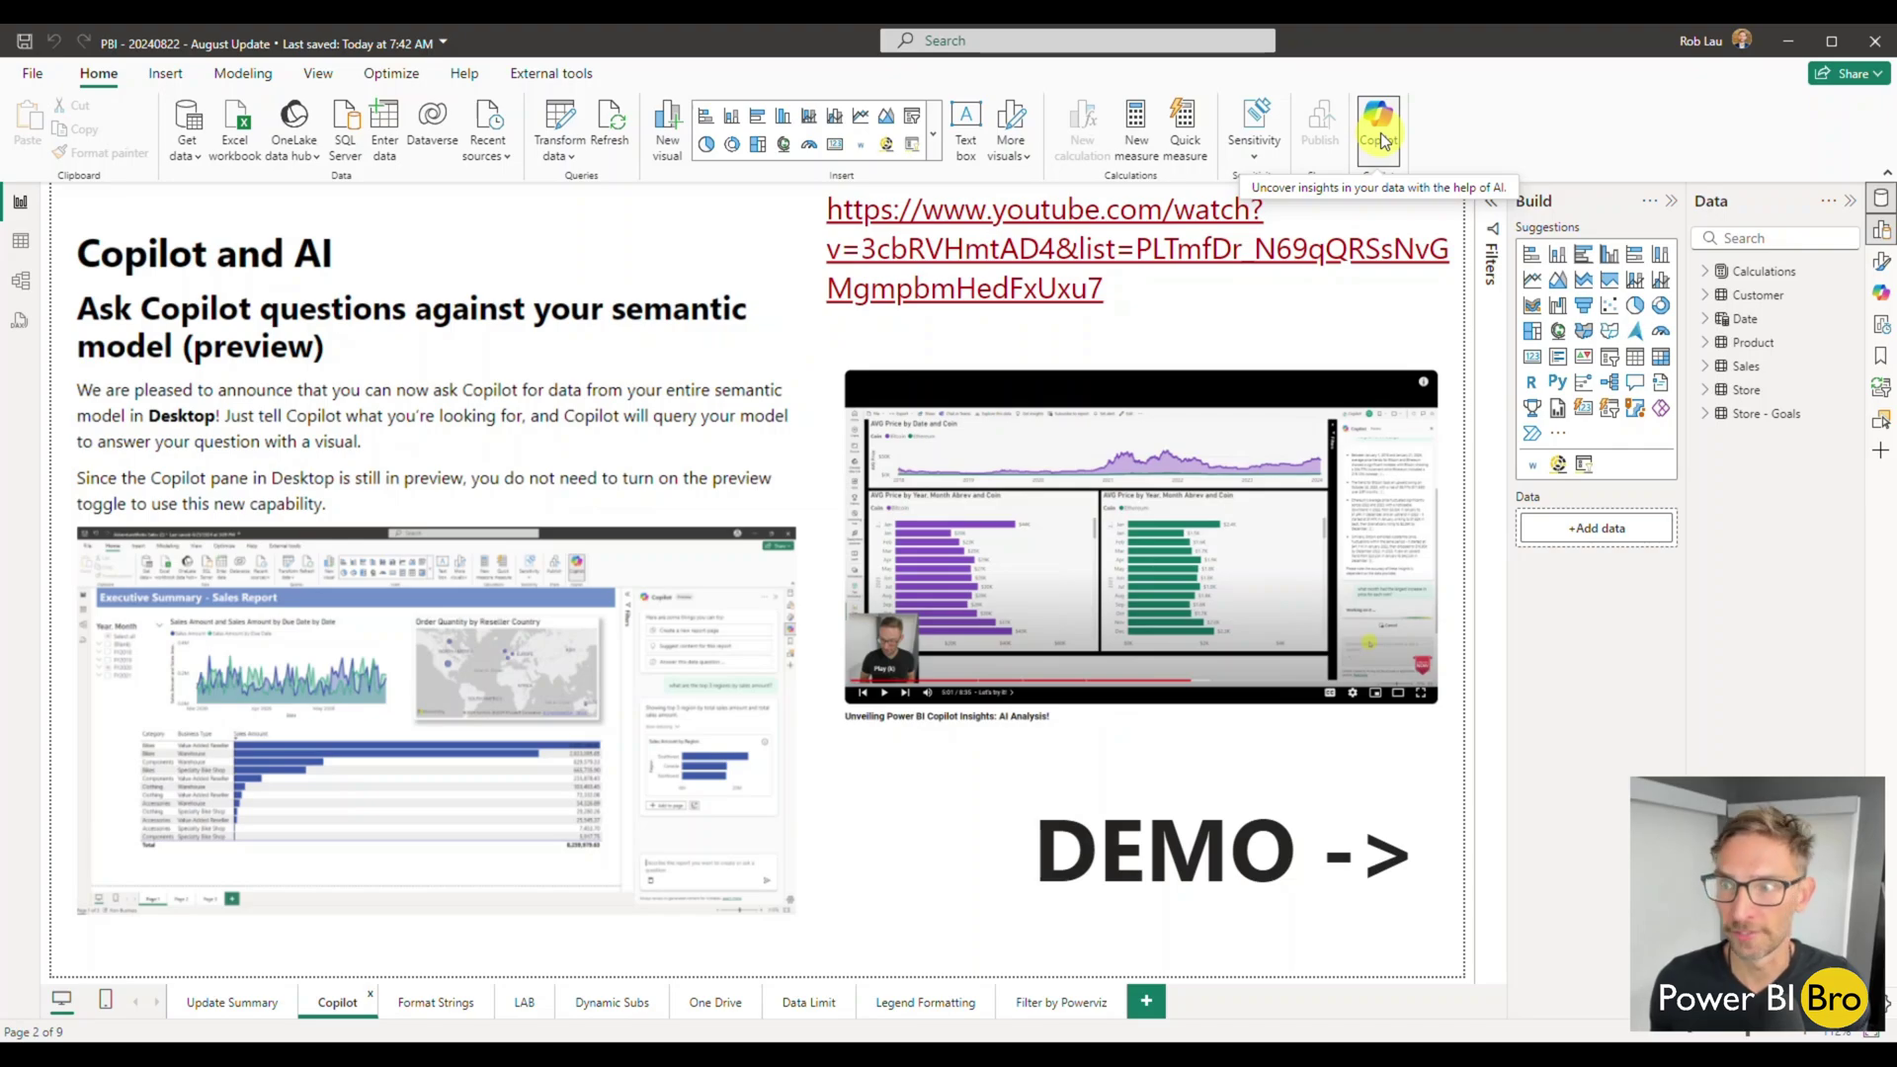
- Ask Copilot 'what is the net sales per month' and reveal its reasoning
click(1879, 295)
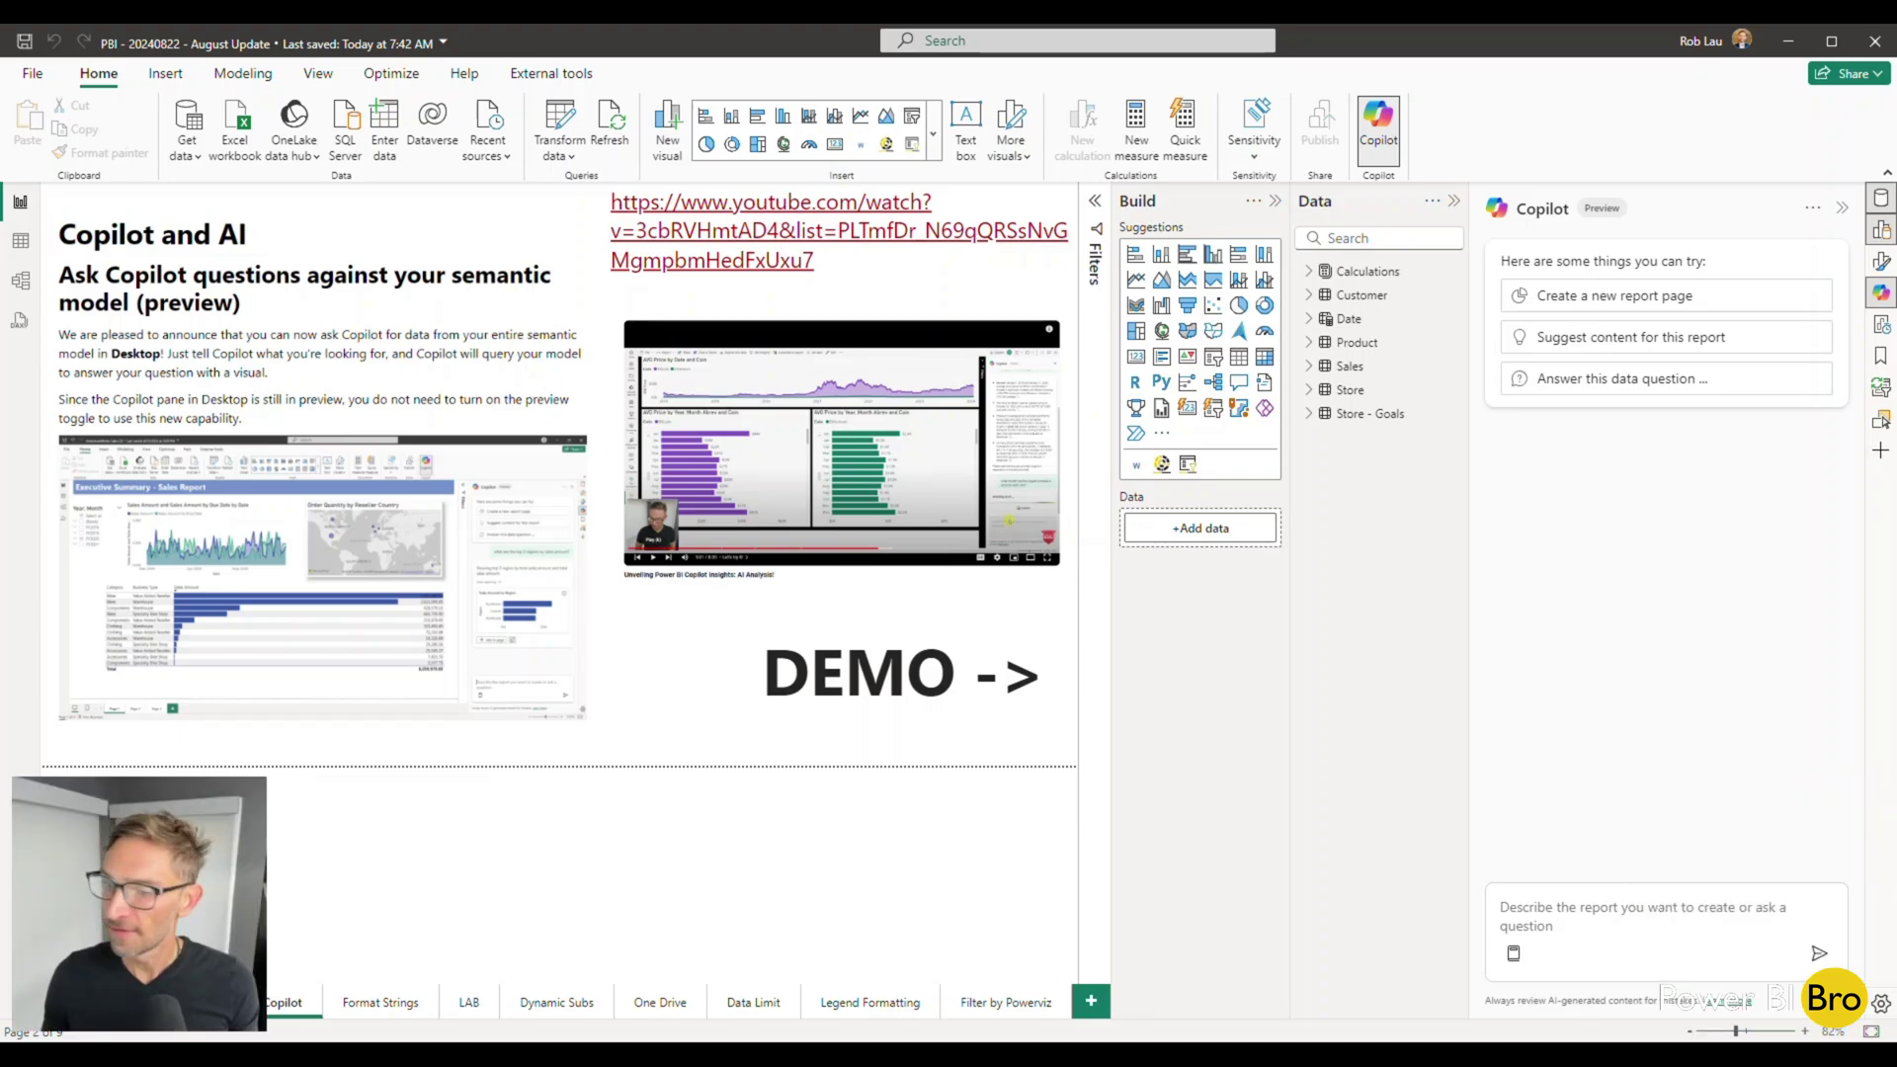
click(1609, 928)
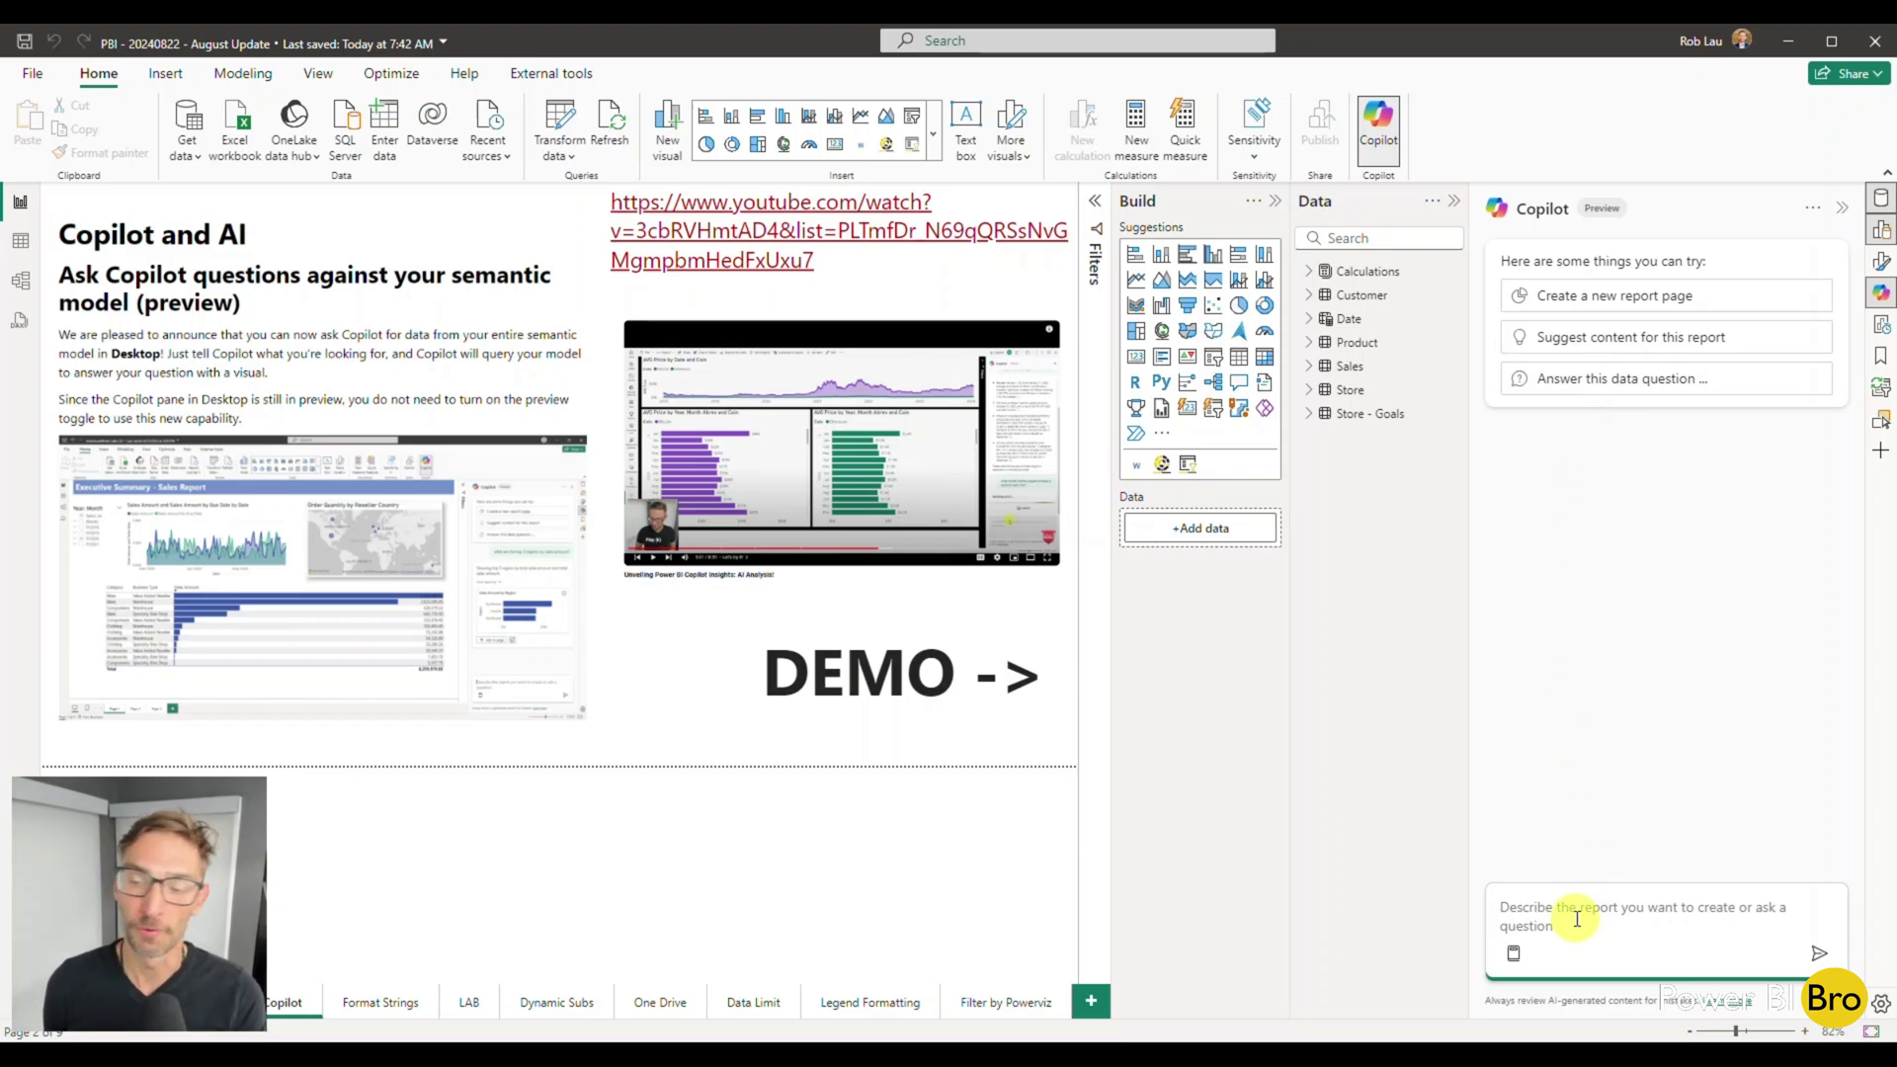
text(what is the n)
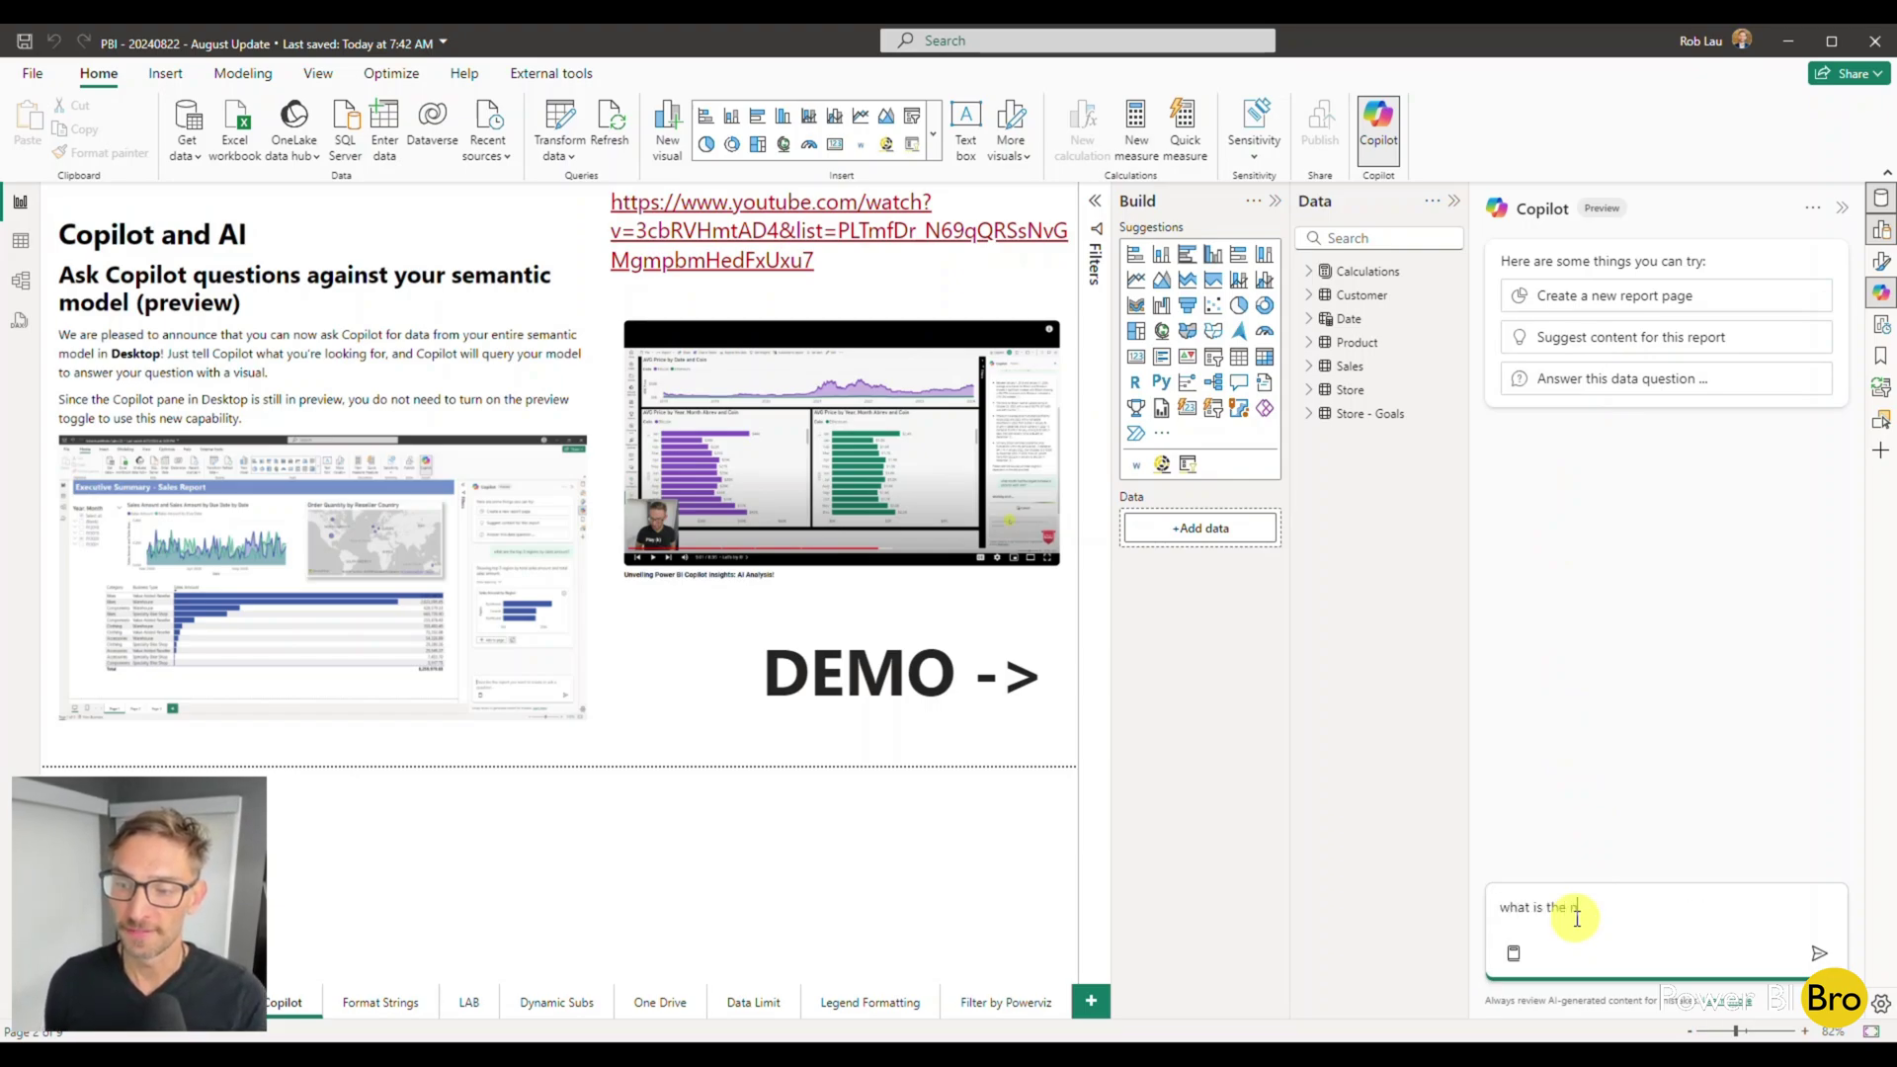
text(et sales per m)
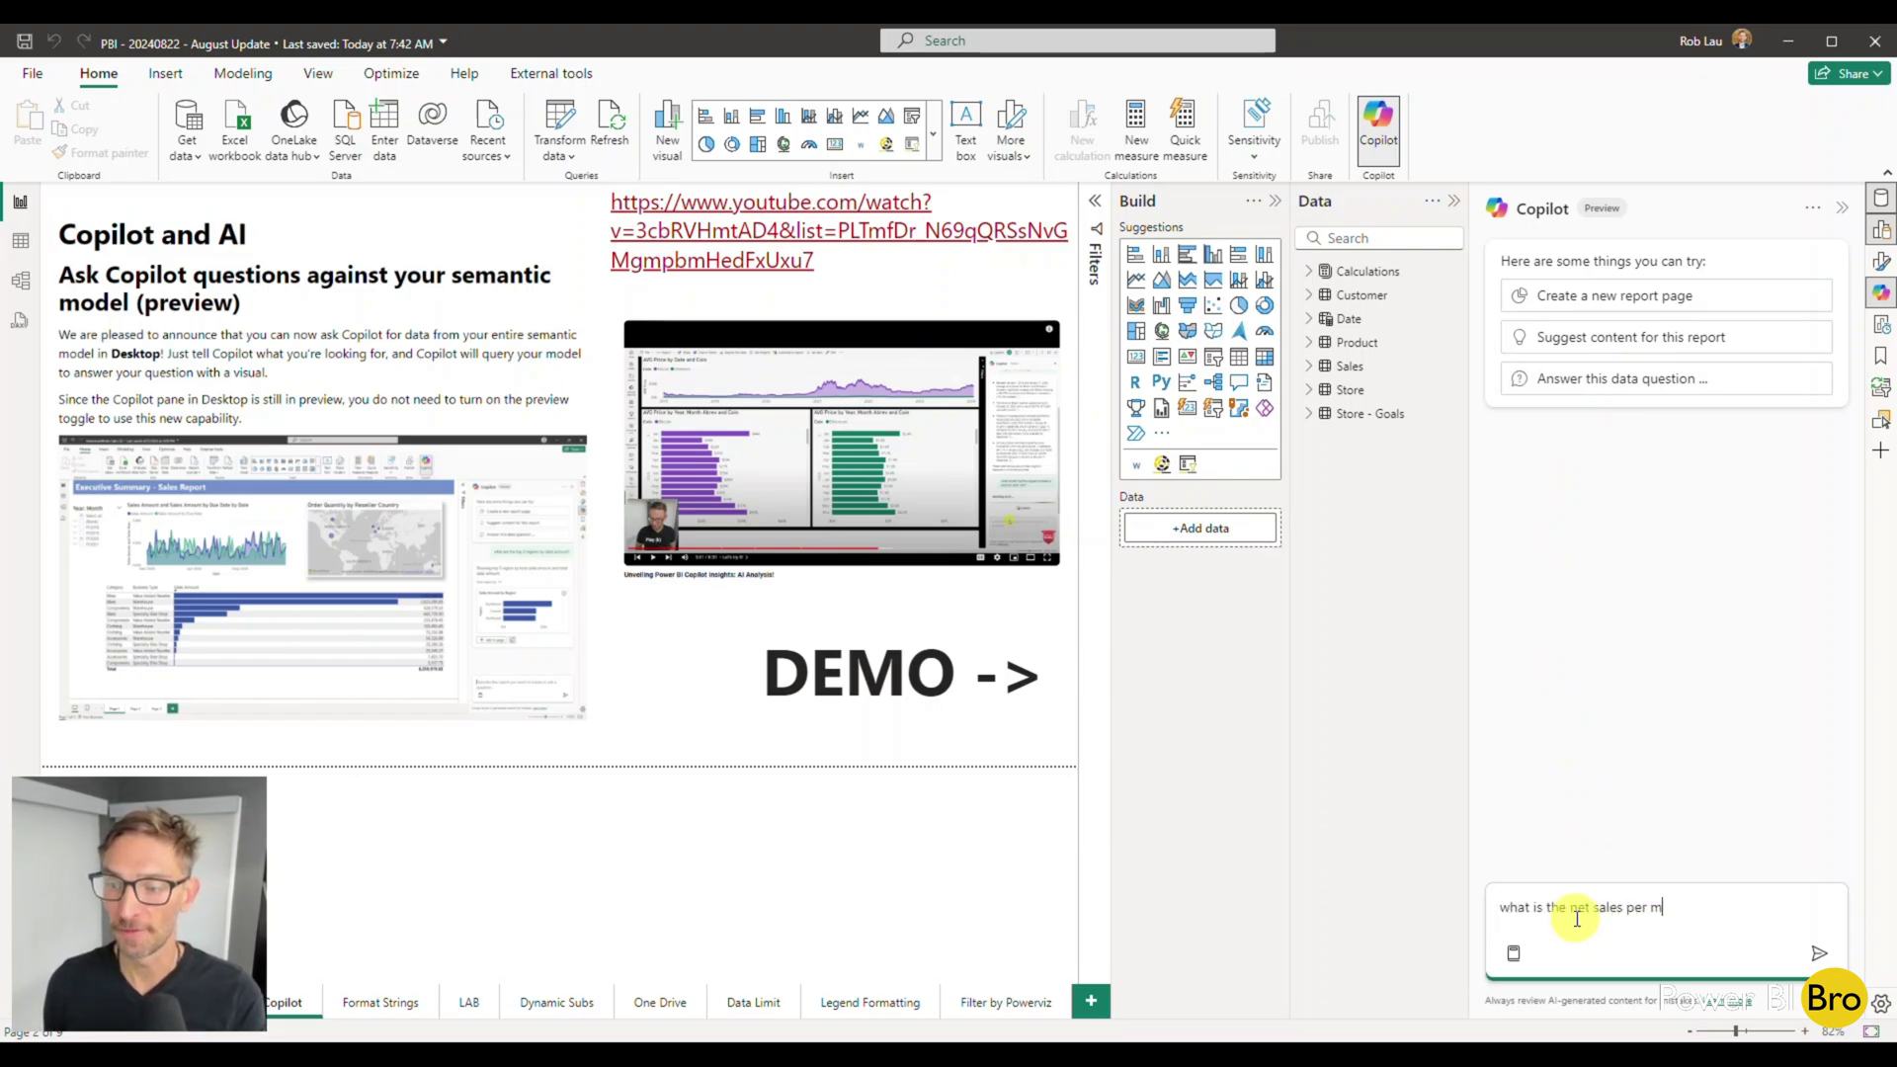
text(onth?)
key(Return)
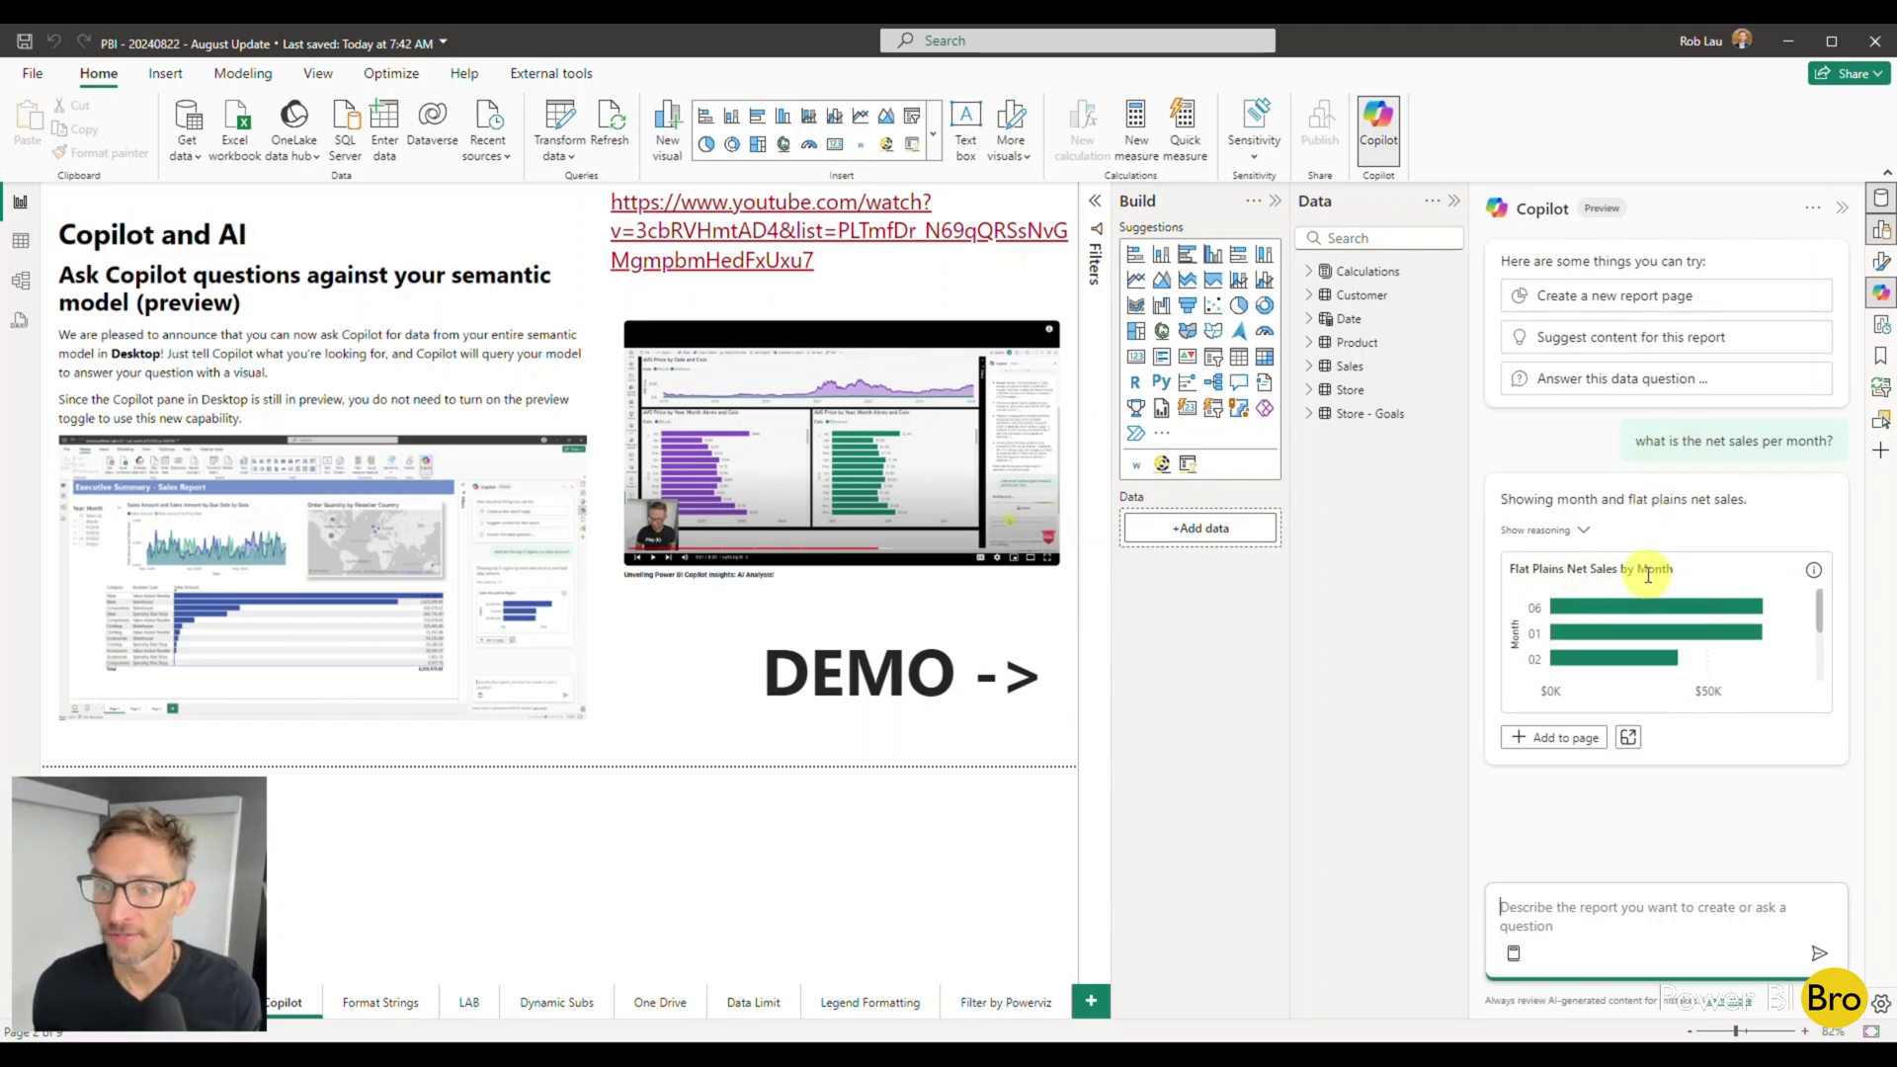
click(1581, 530)
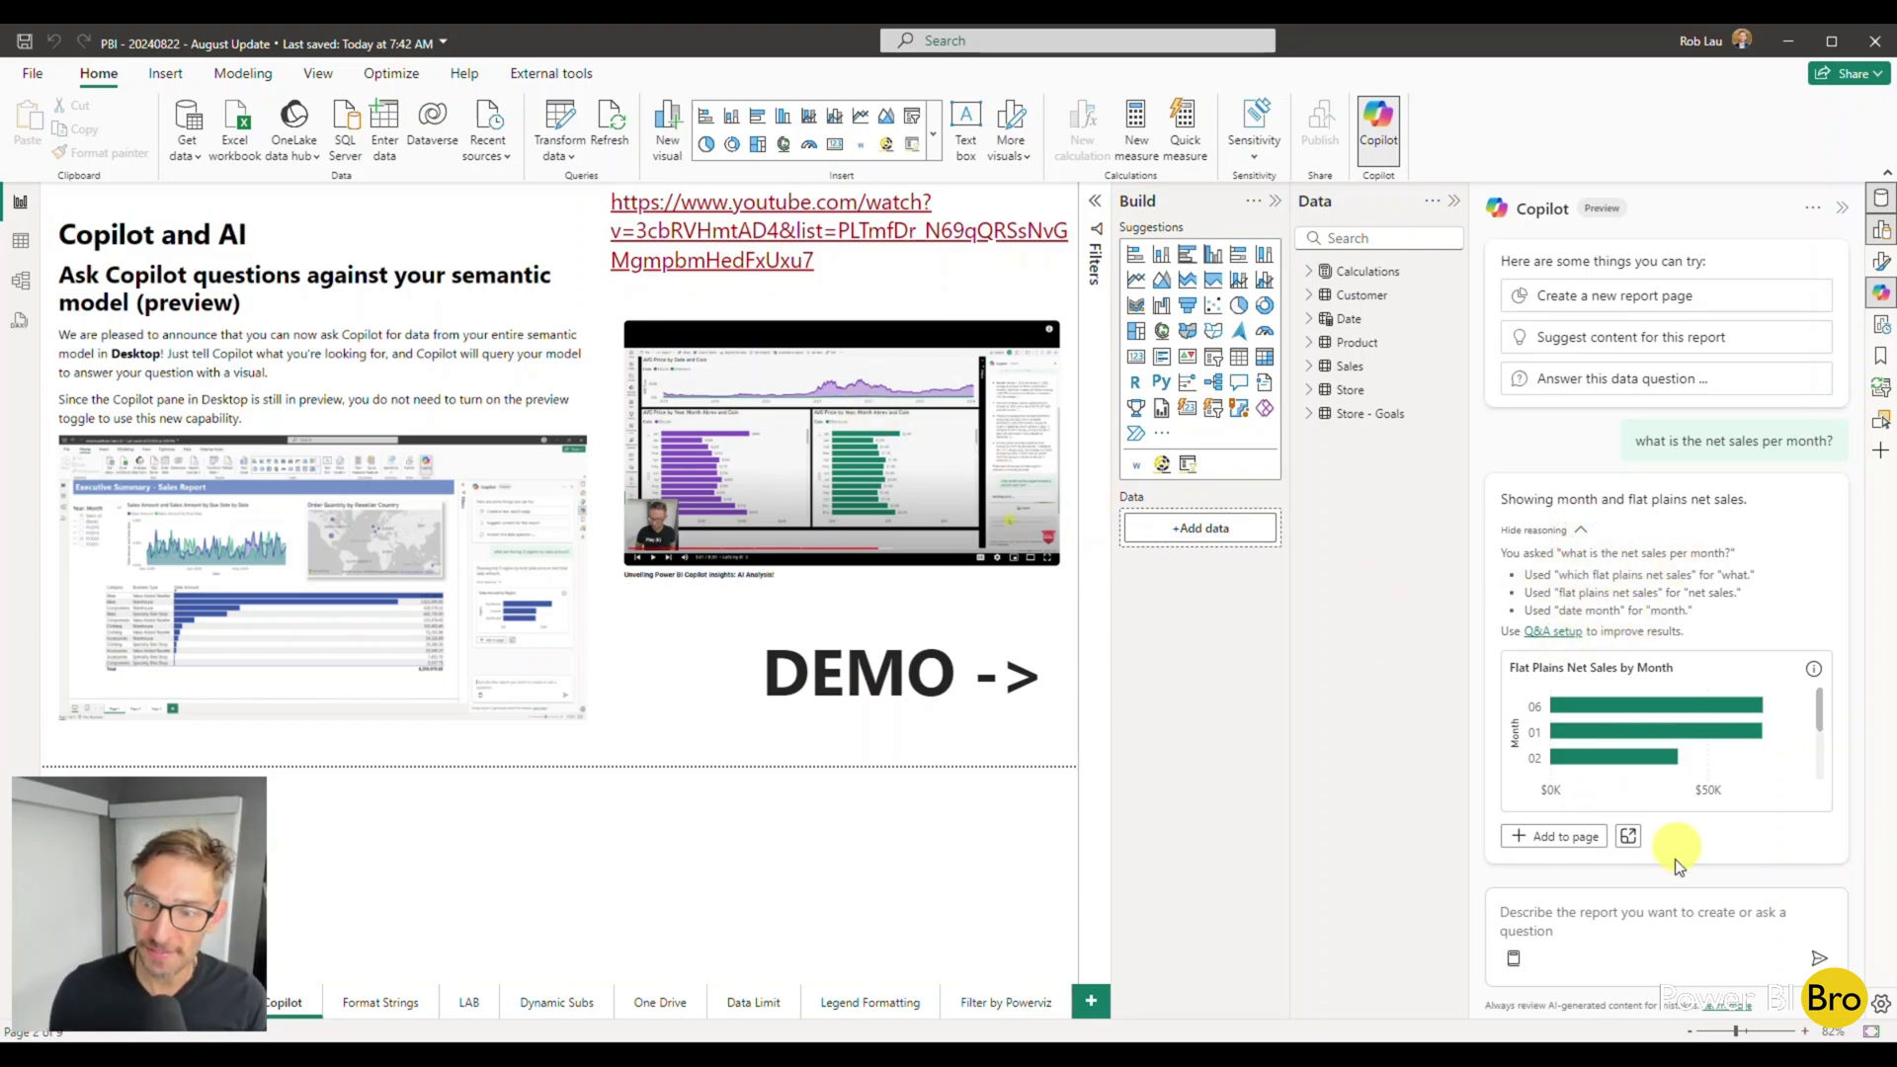
- Add Copilot's Flat Plains Net Sales by Month chart to the page and widen it
click(1551, 840)
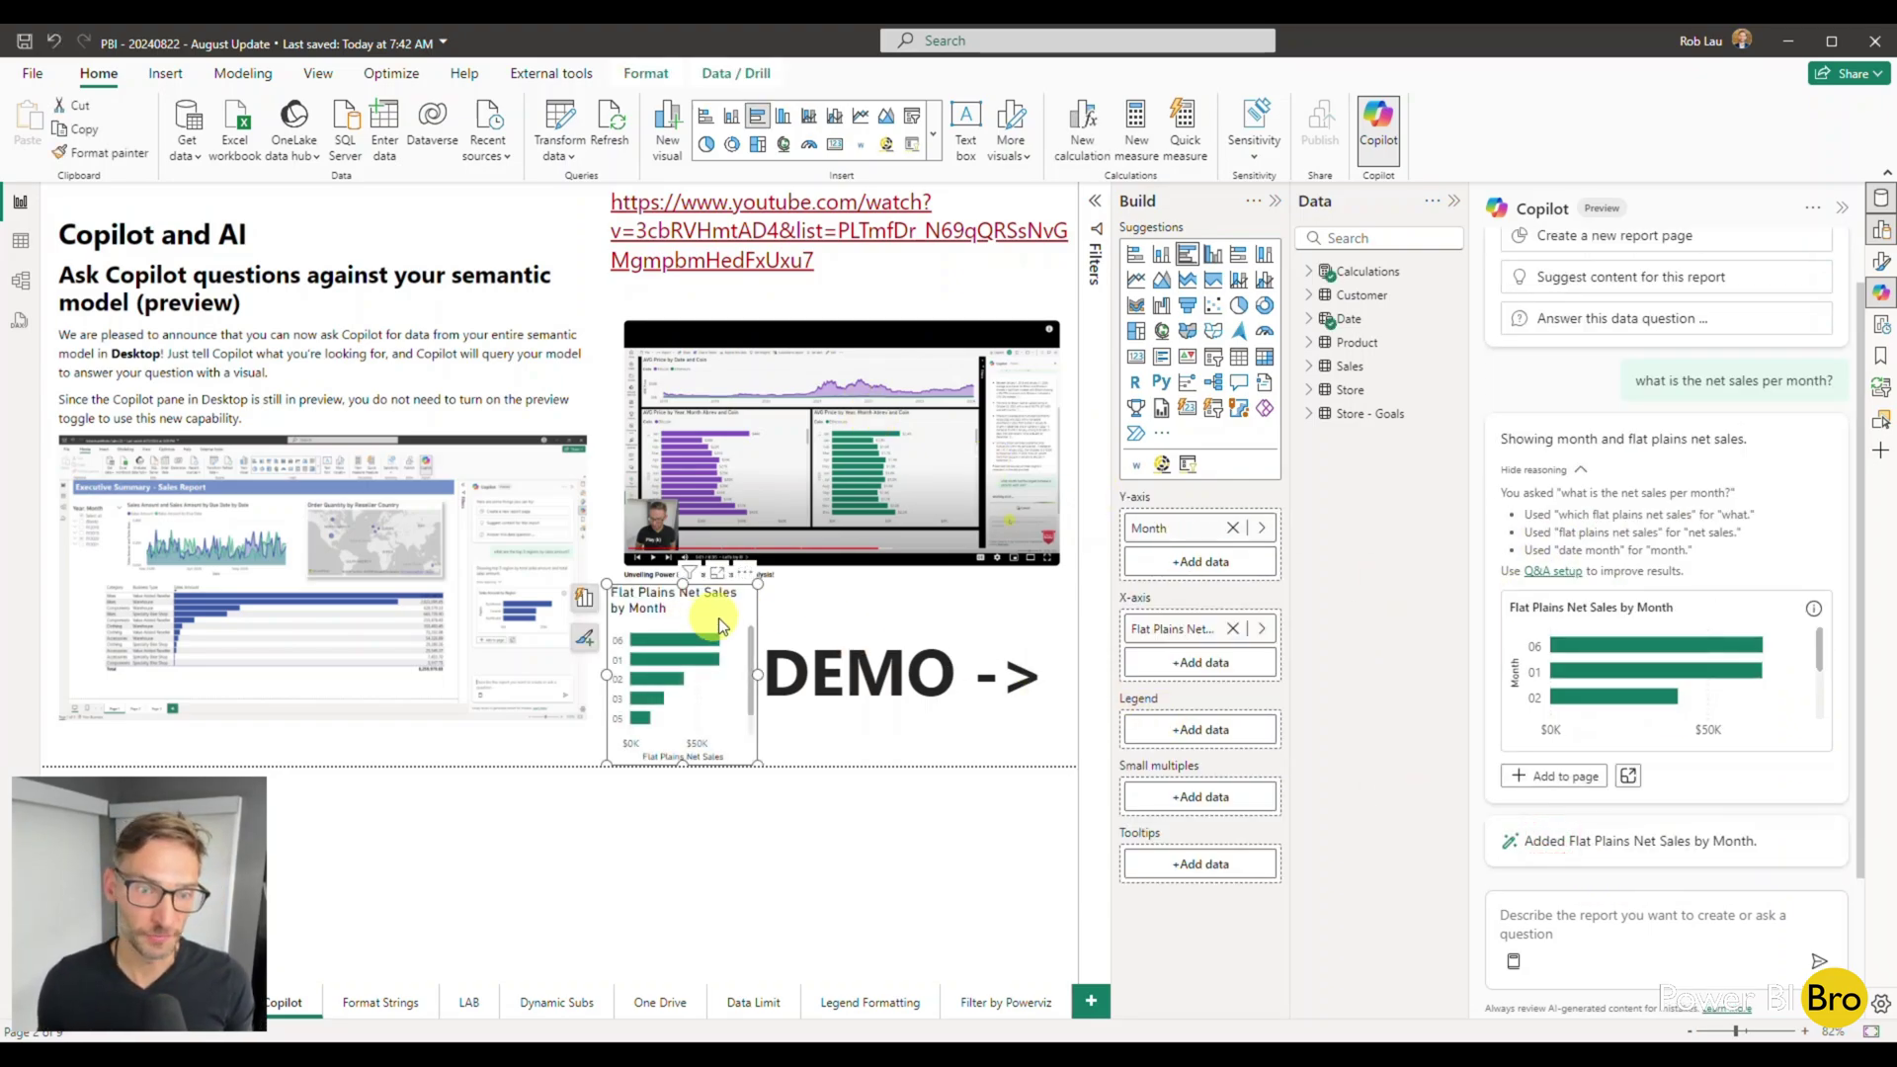
drag(749, 662, 1045, 673)
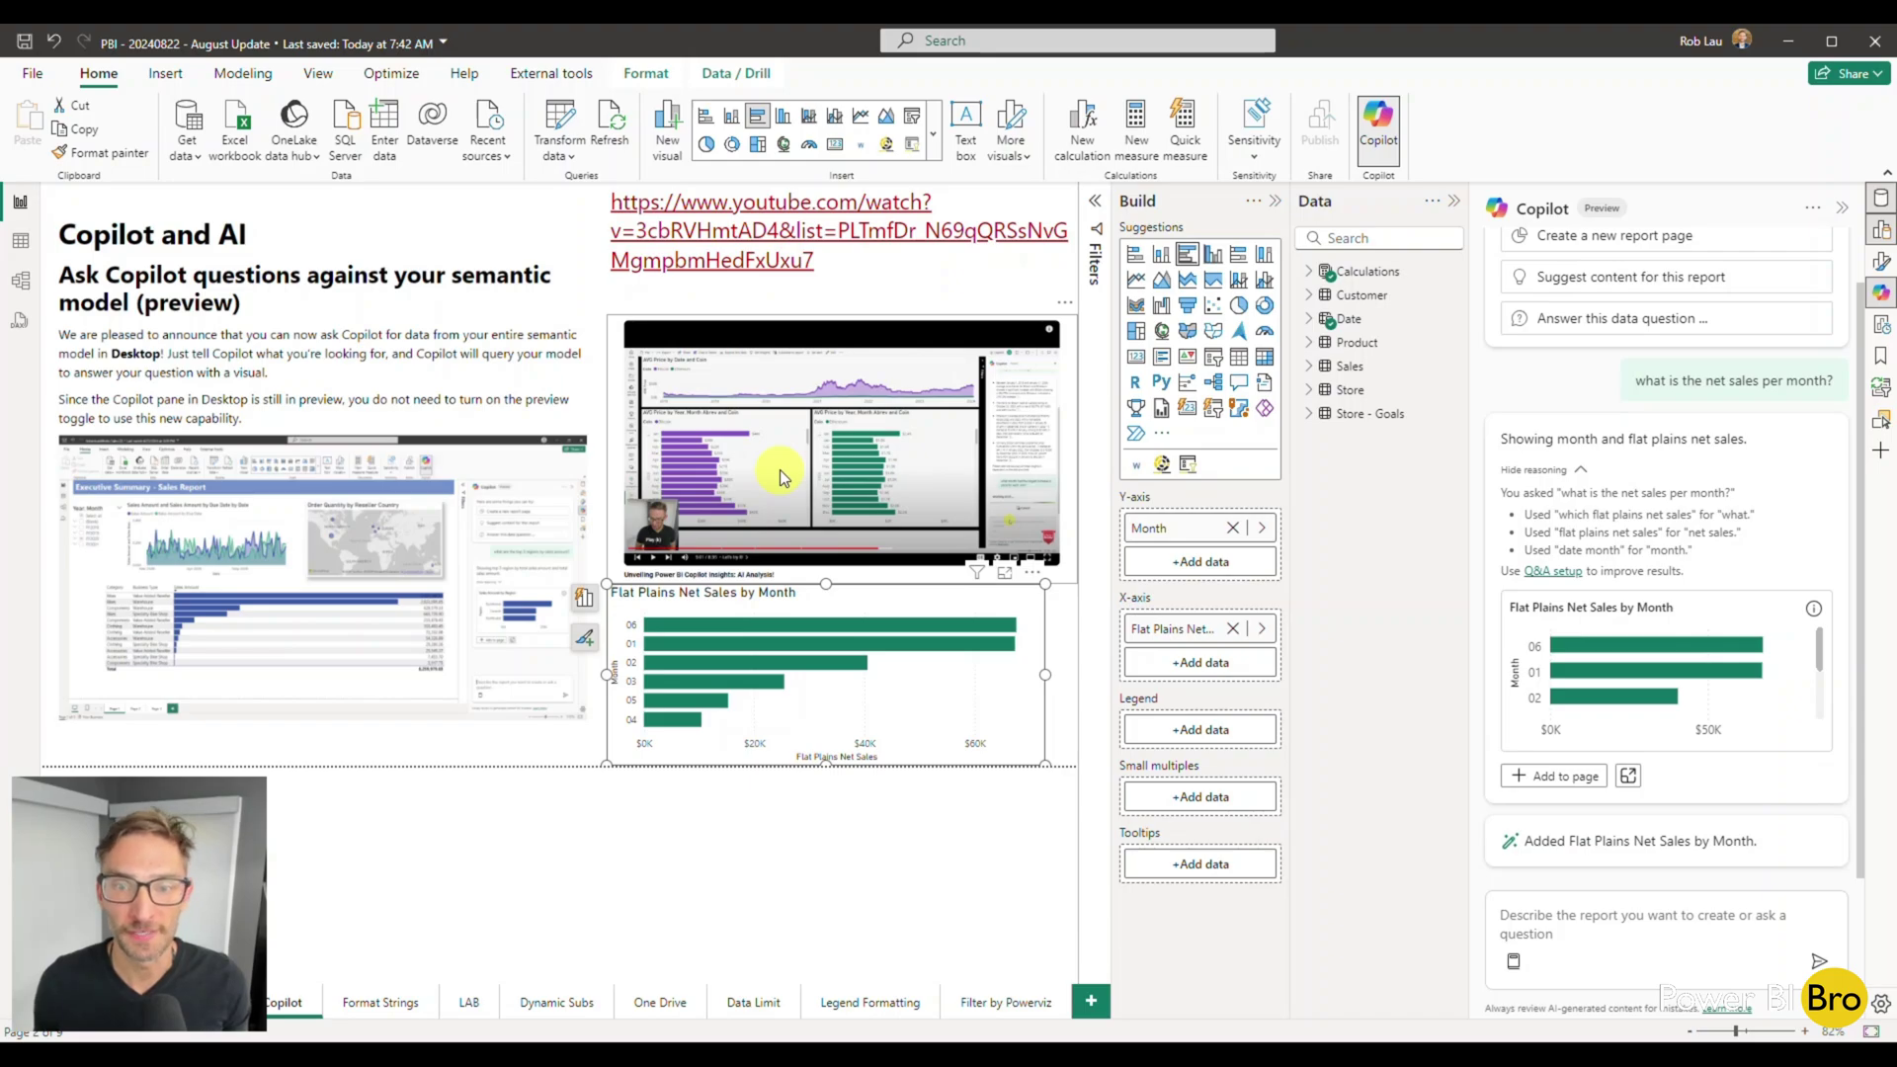
click(790, 840)
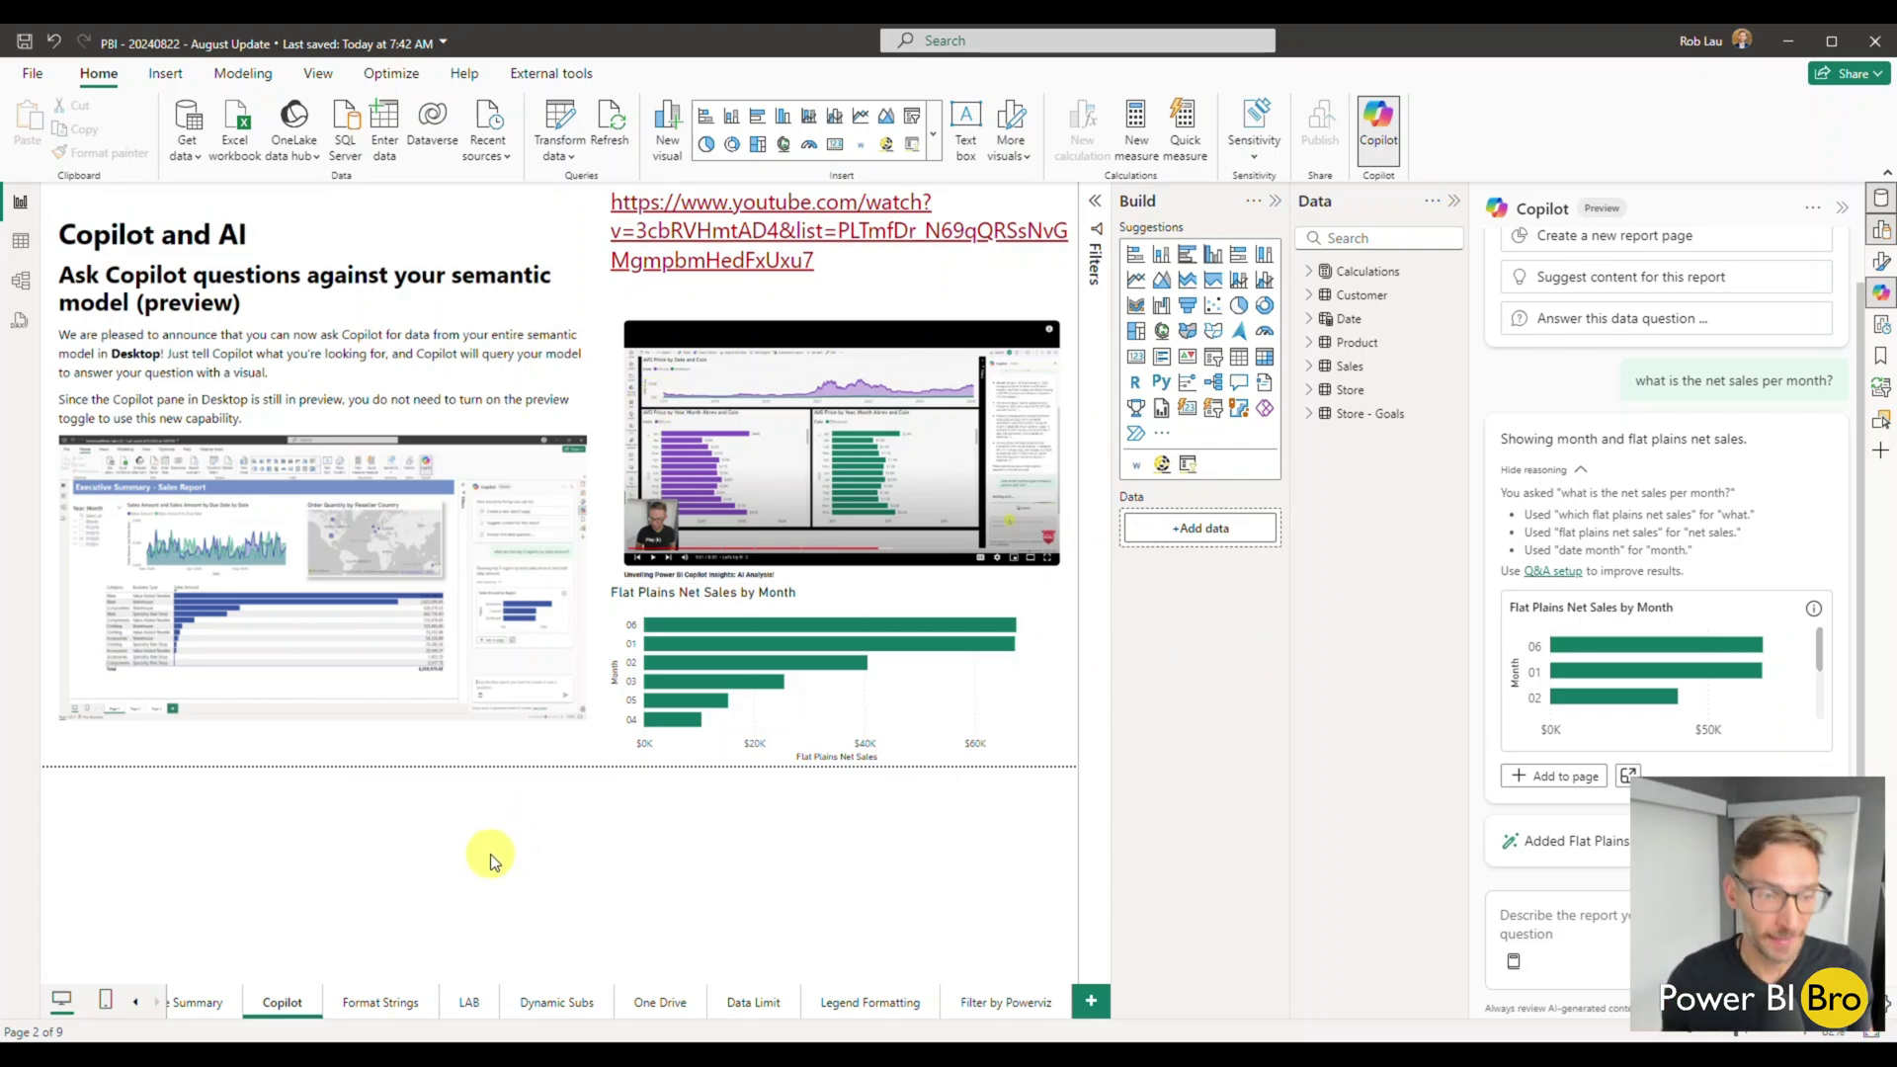
- Close the Copilot pane, review the Format Strings levels diagram, then land on the LAB page
click(376, 1005)
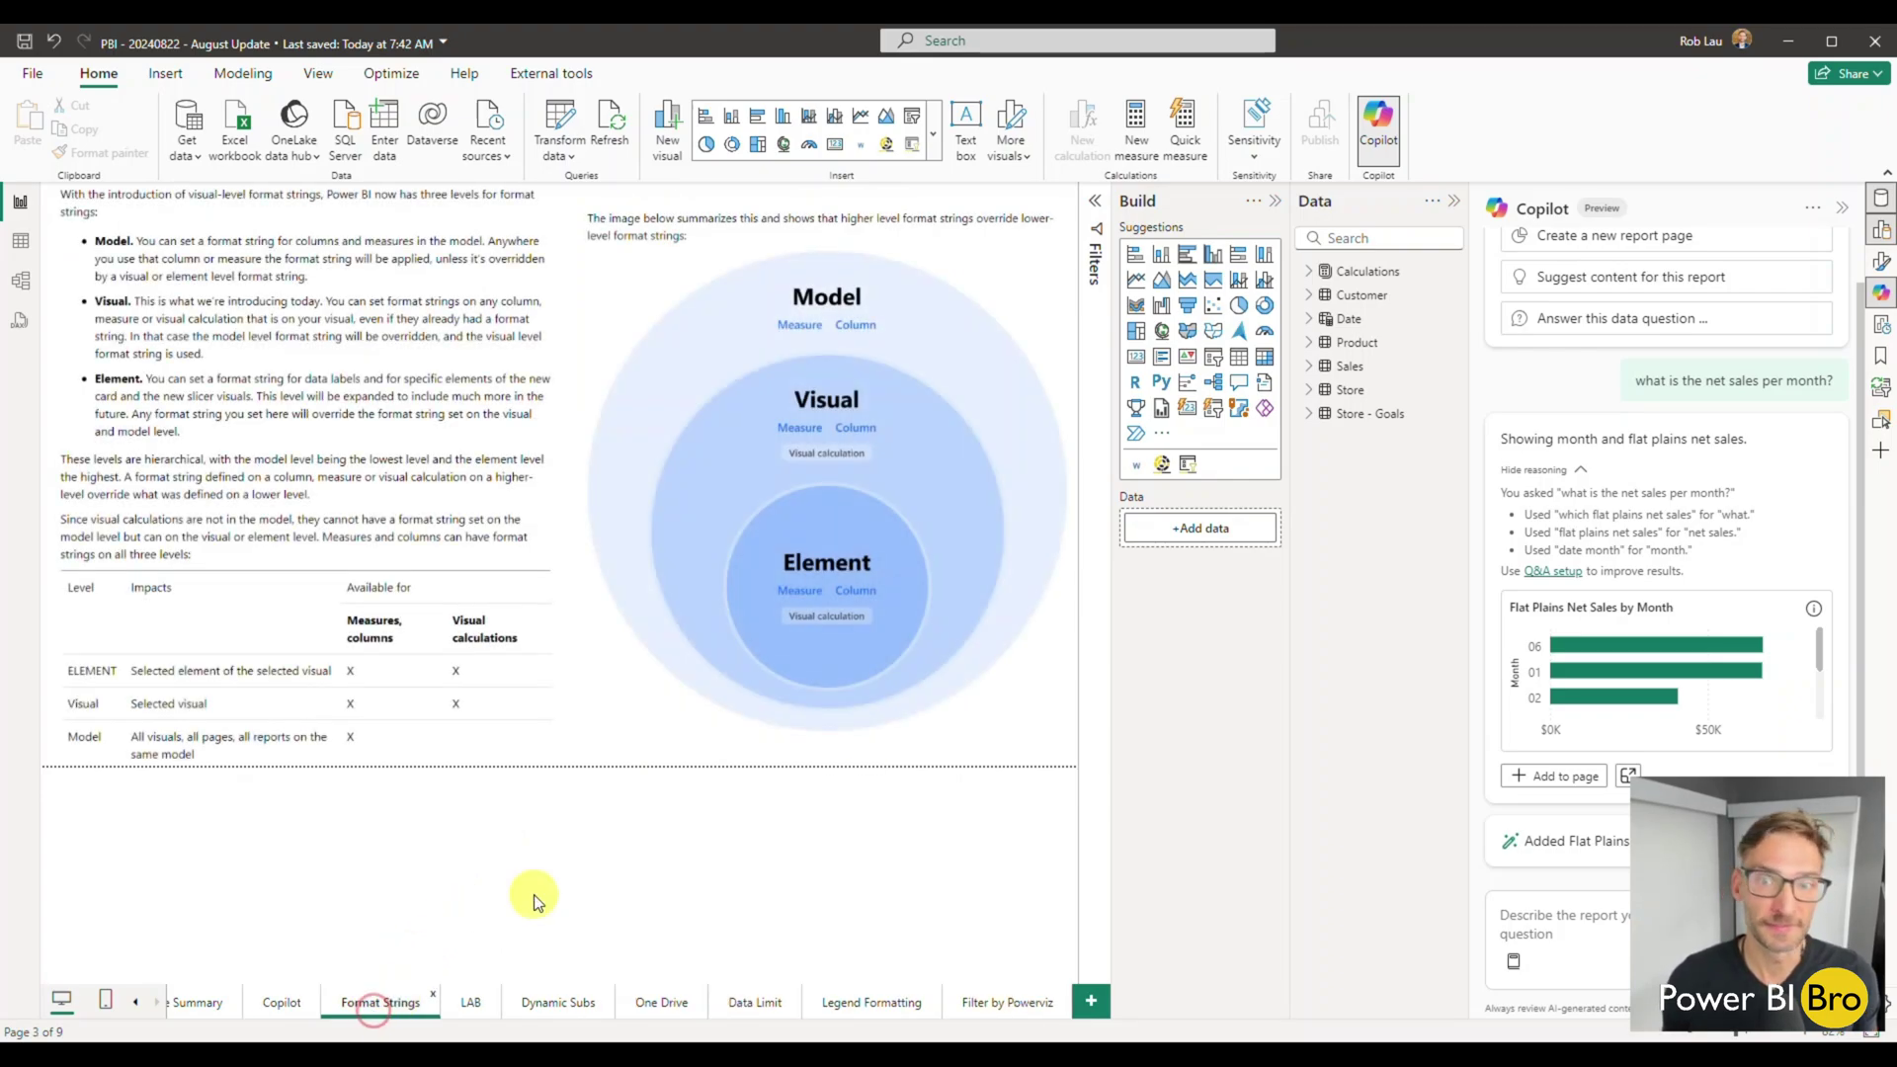
click(1841, 208)
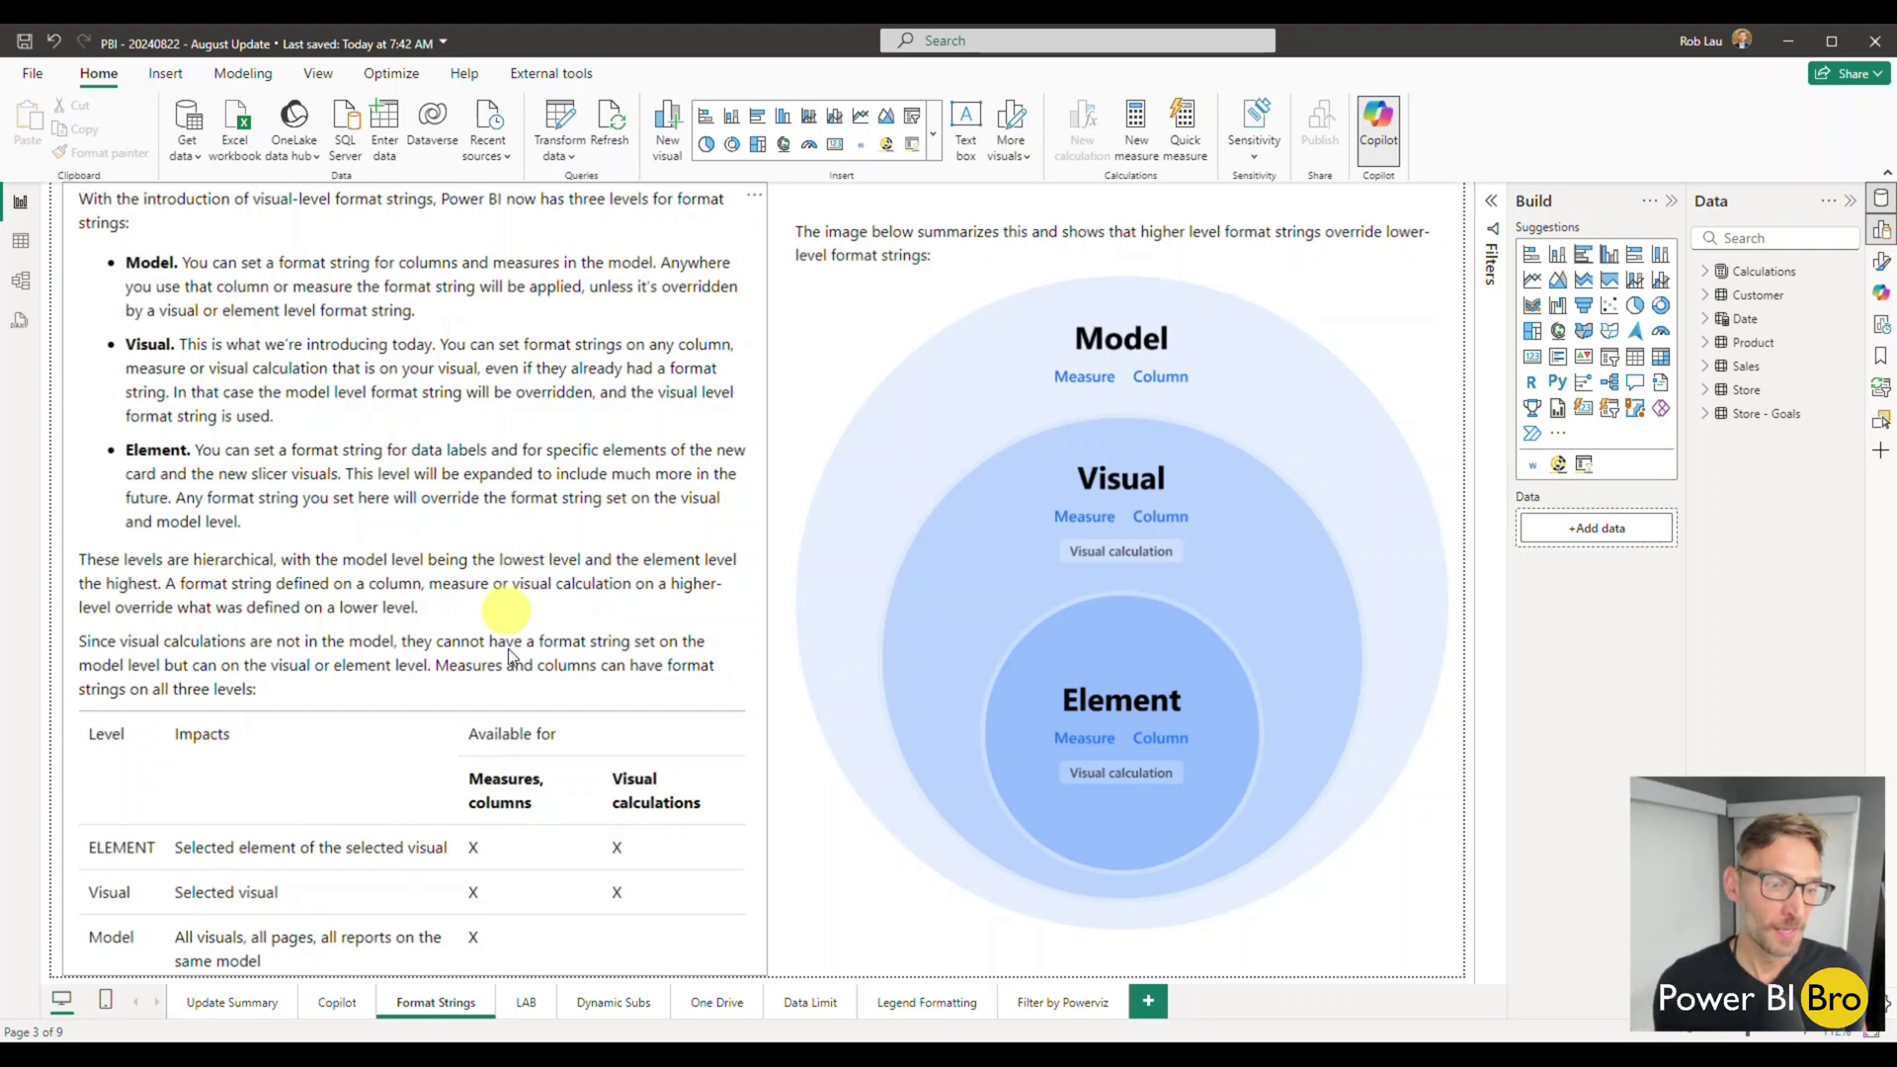
click(518, 1009)
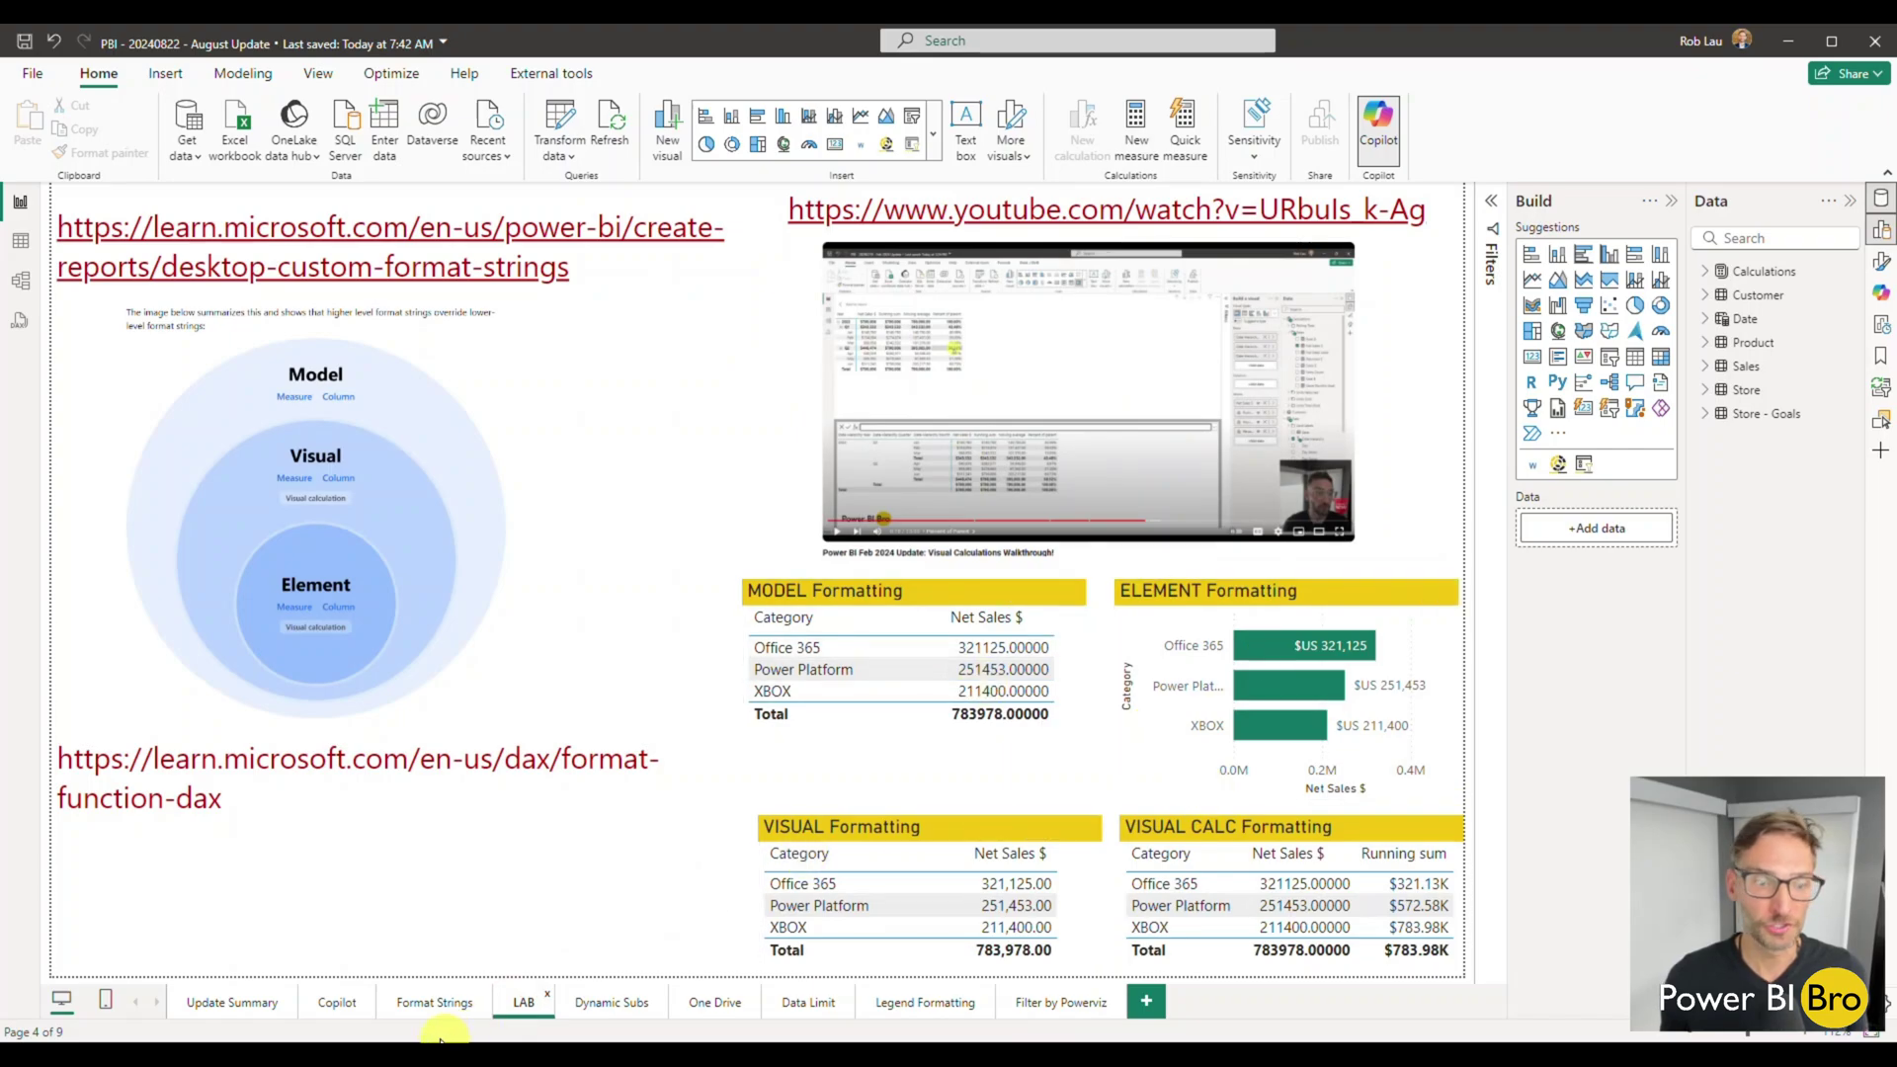
click(439, 1006)
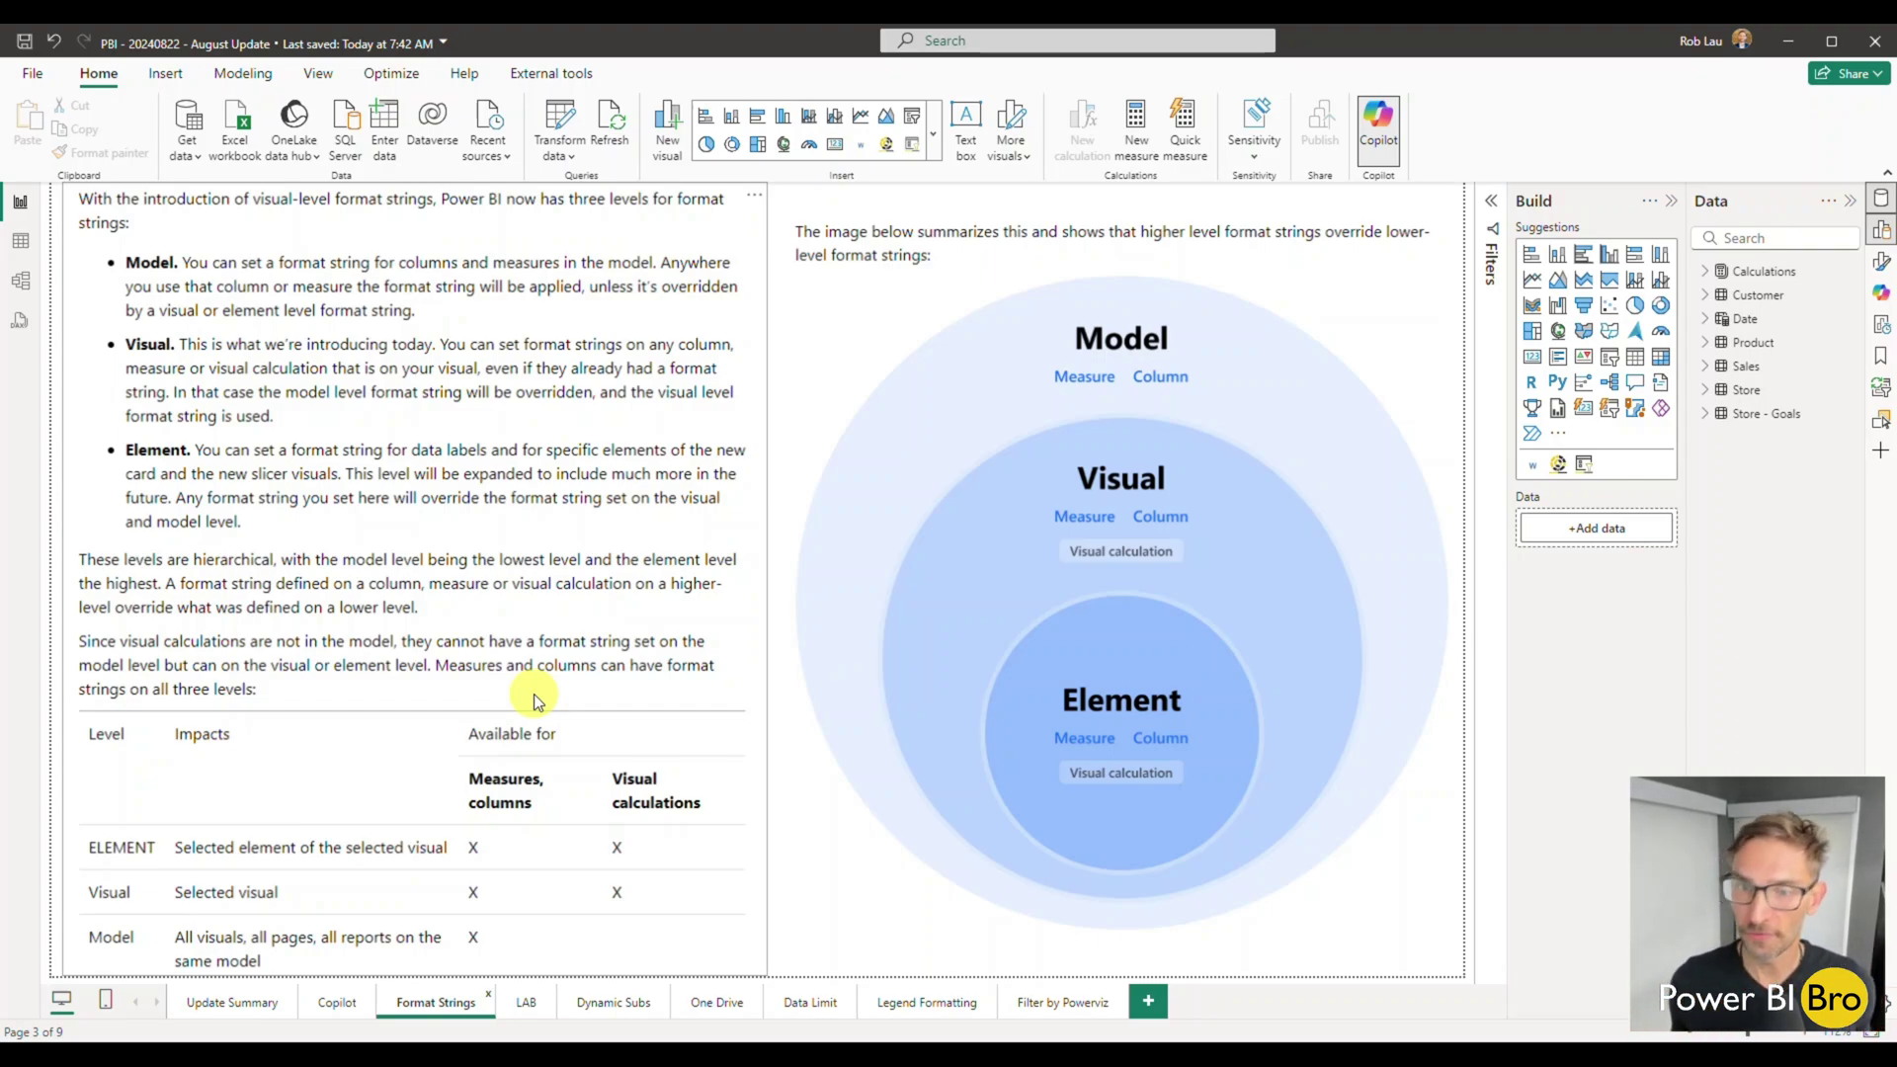
click(1314, 390)
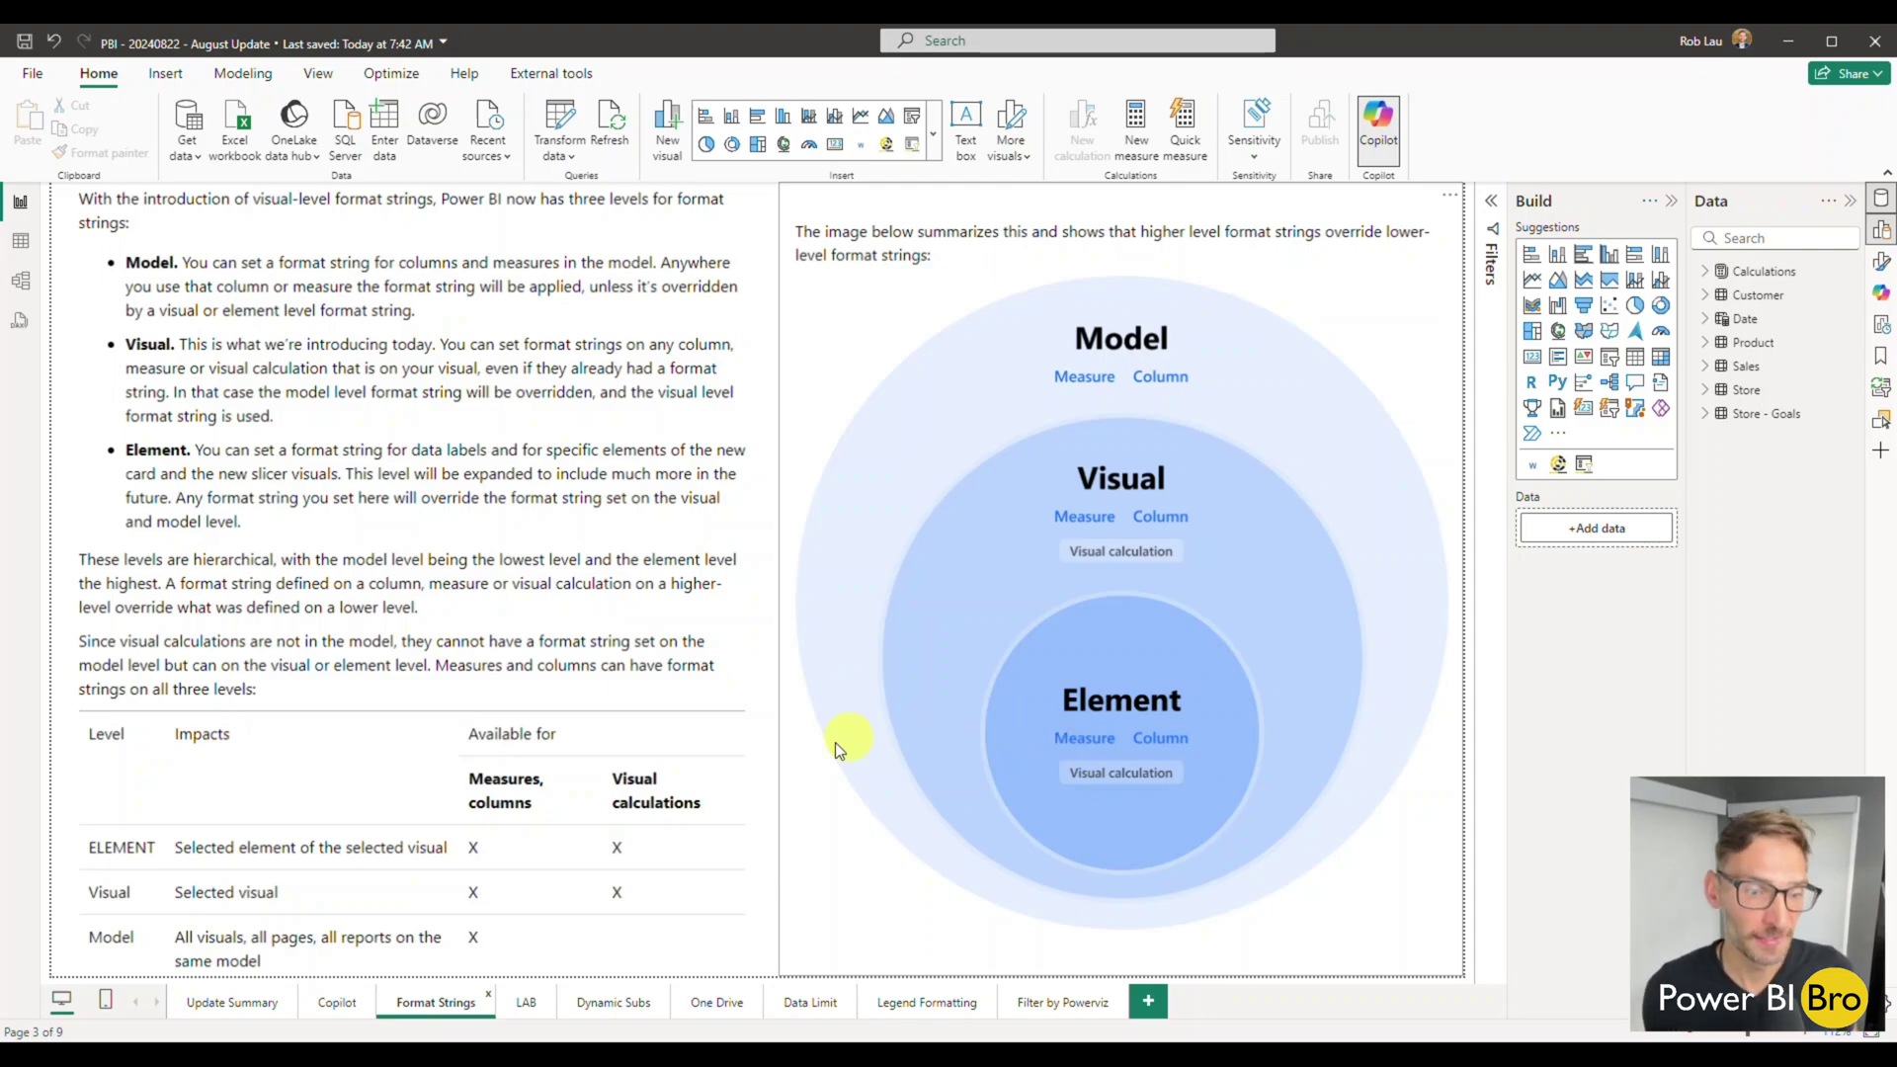
click(528, 1004)
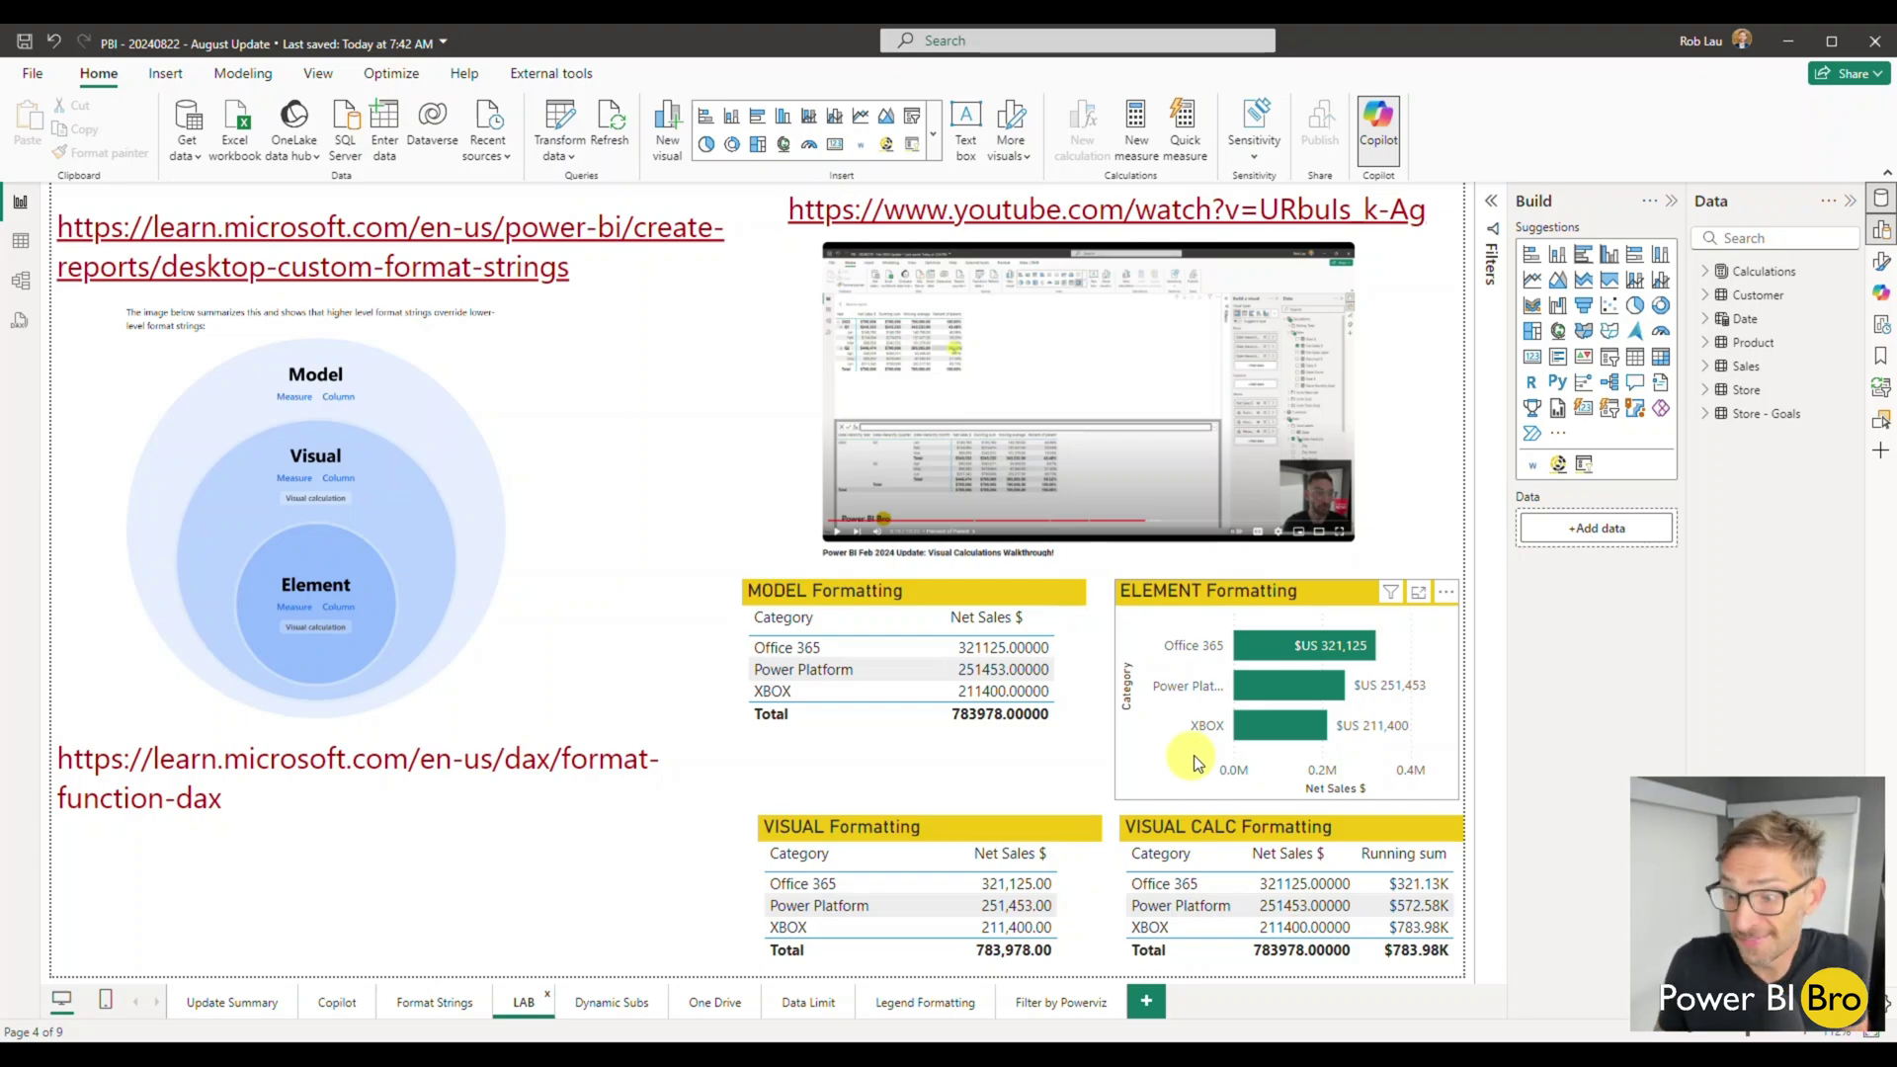
- Select the MODEL Formatting table with its Category and Net Sales $ columns
click(868, 595)
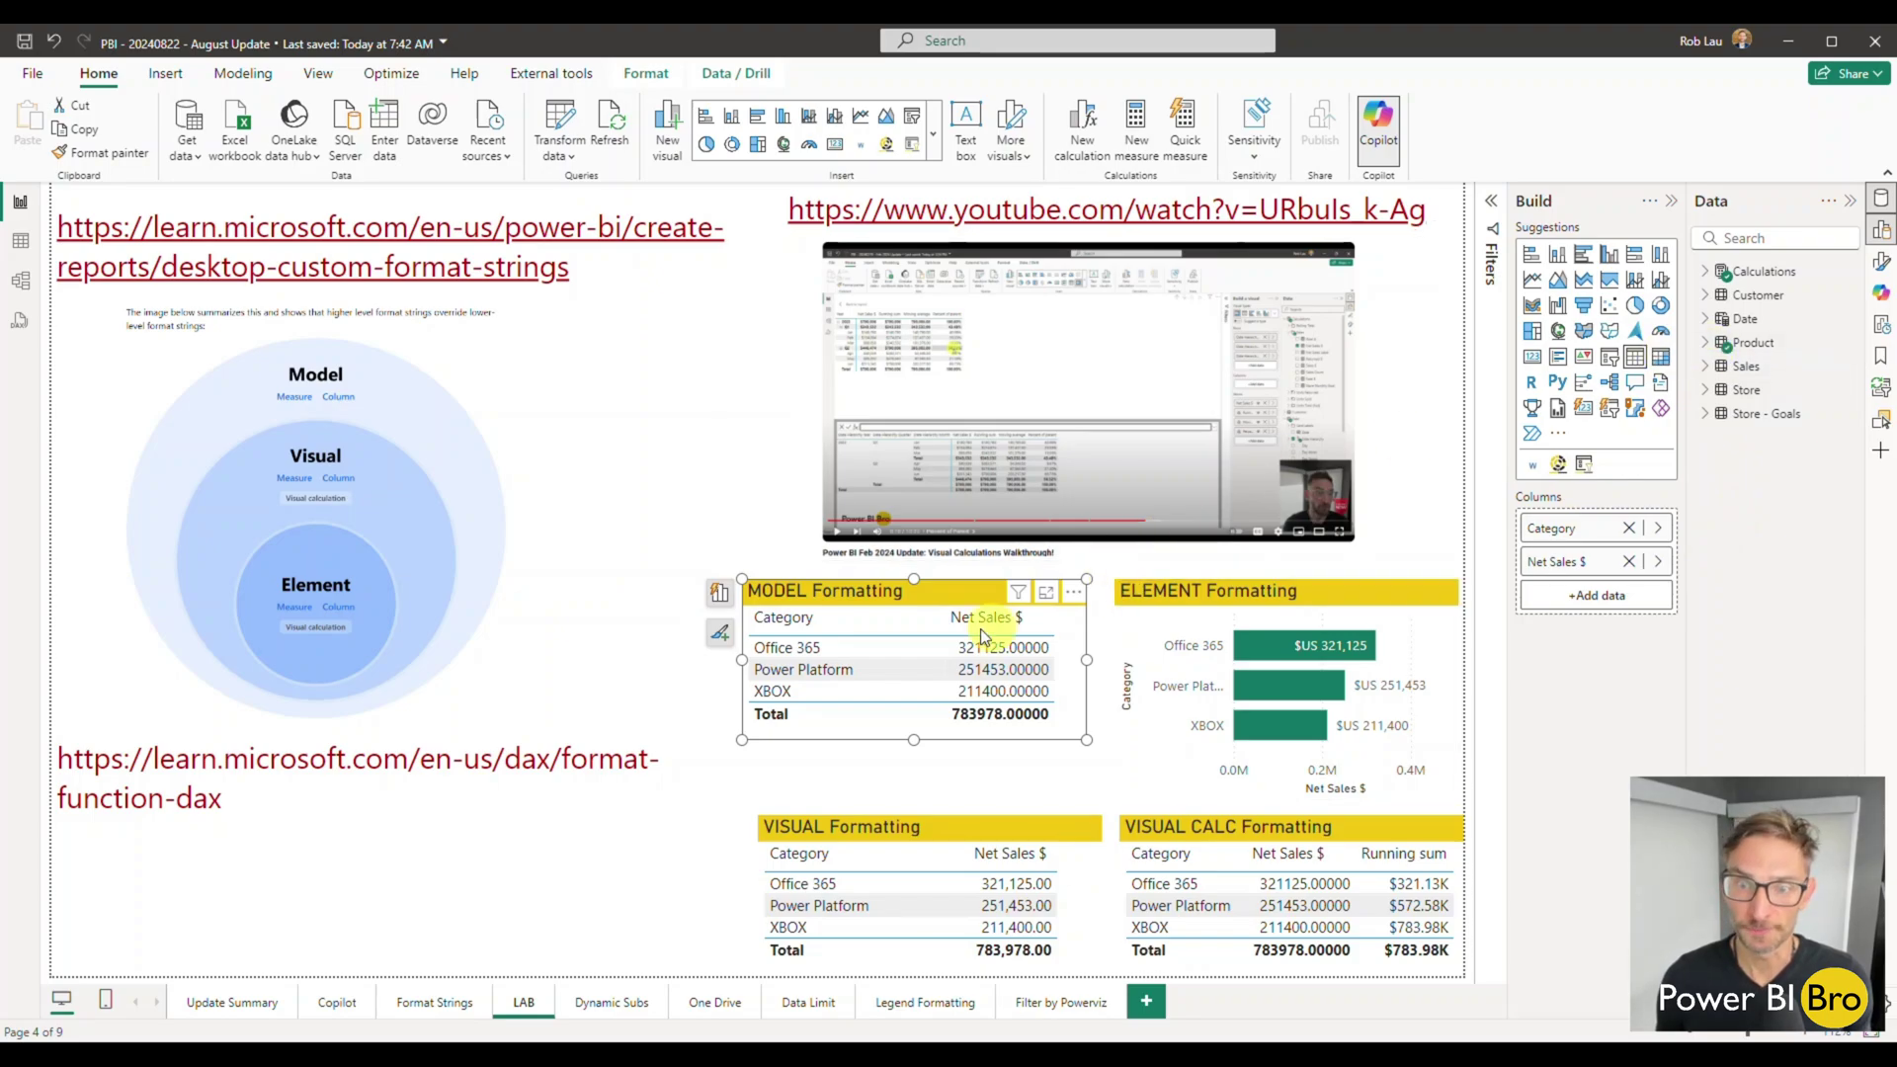
- Inspect the Net Sales $ measure under Calculations > Sales, then select the VISUAL Formatting table
click(718, 594)
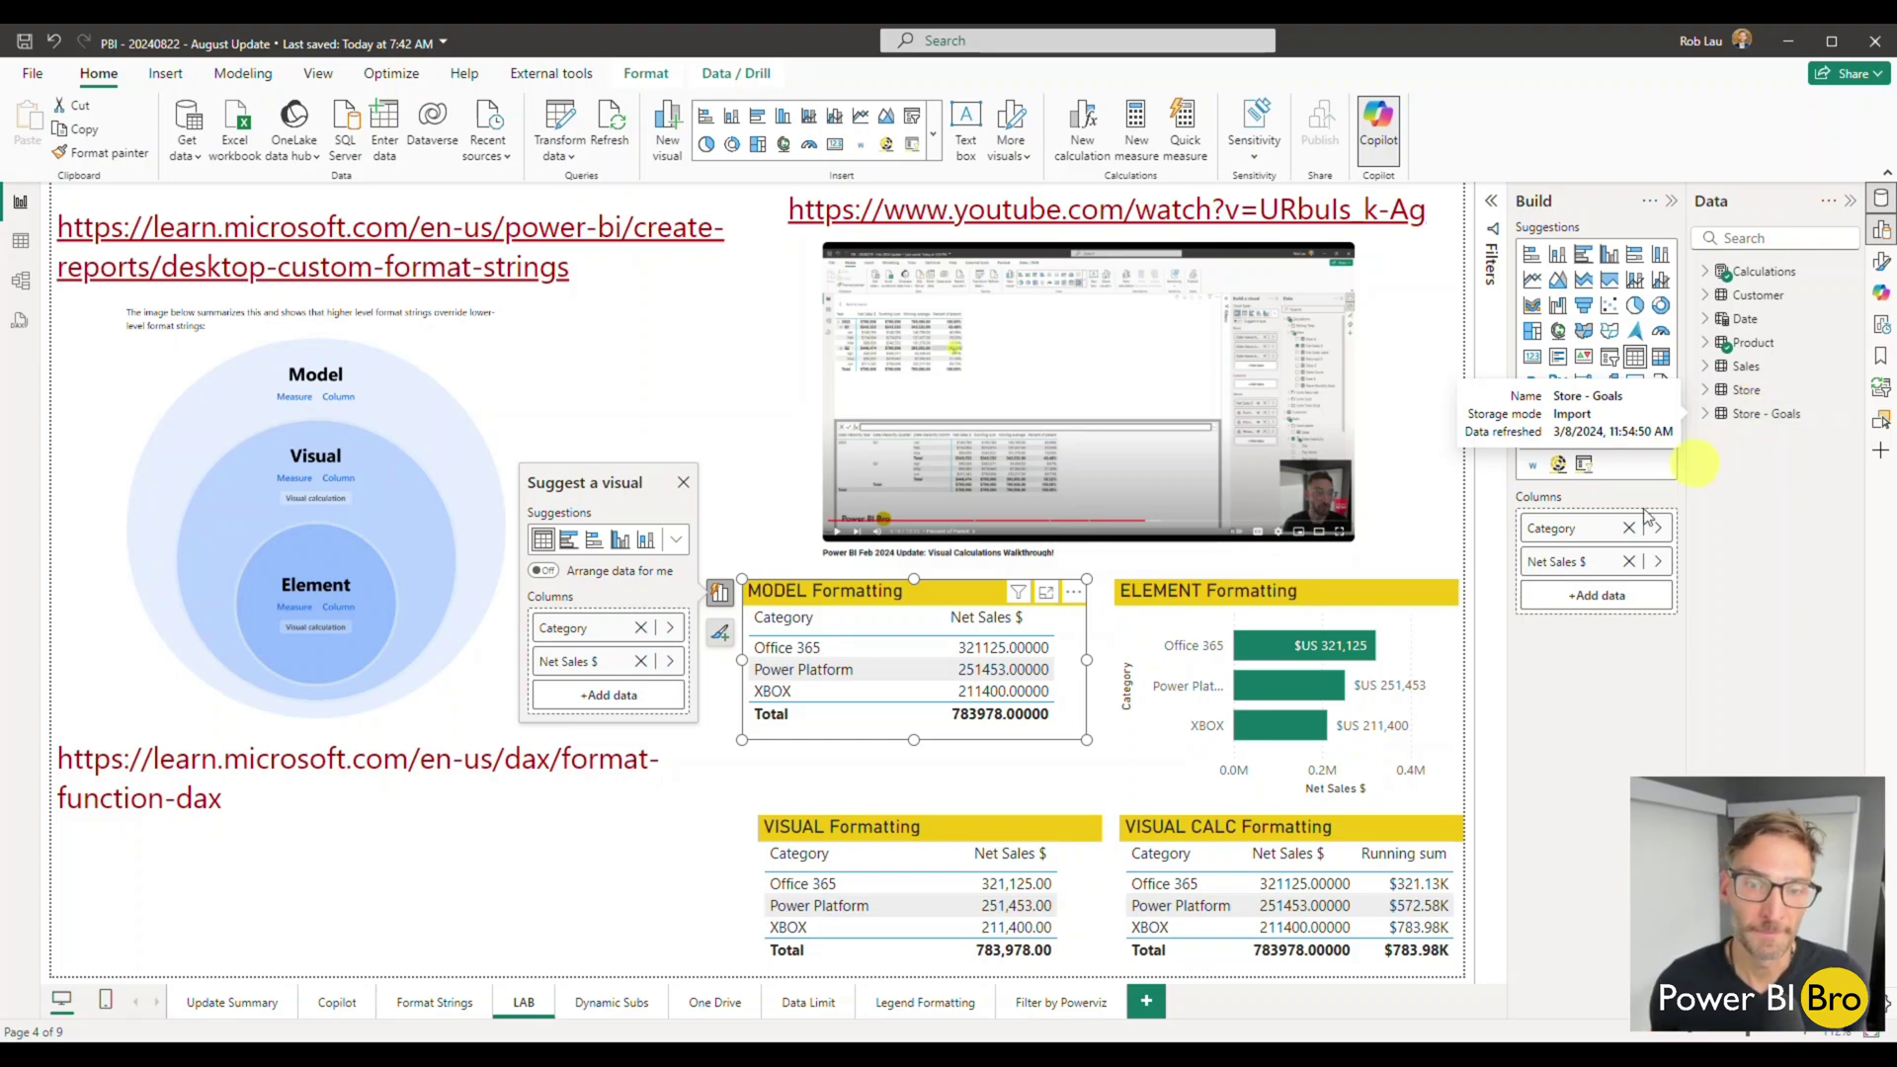
click(1704, 271)
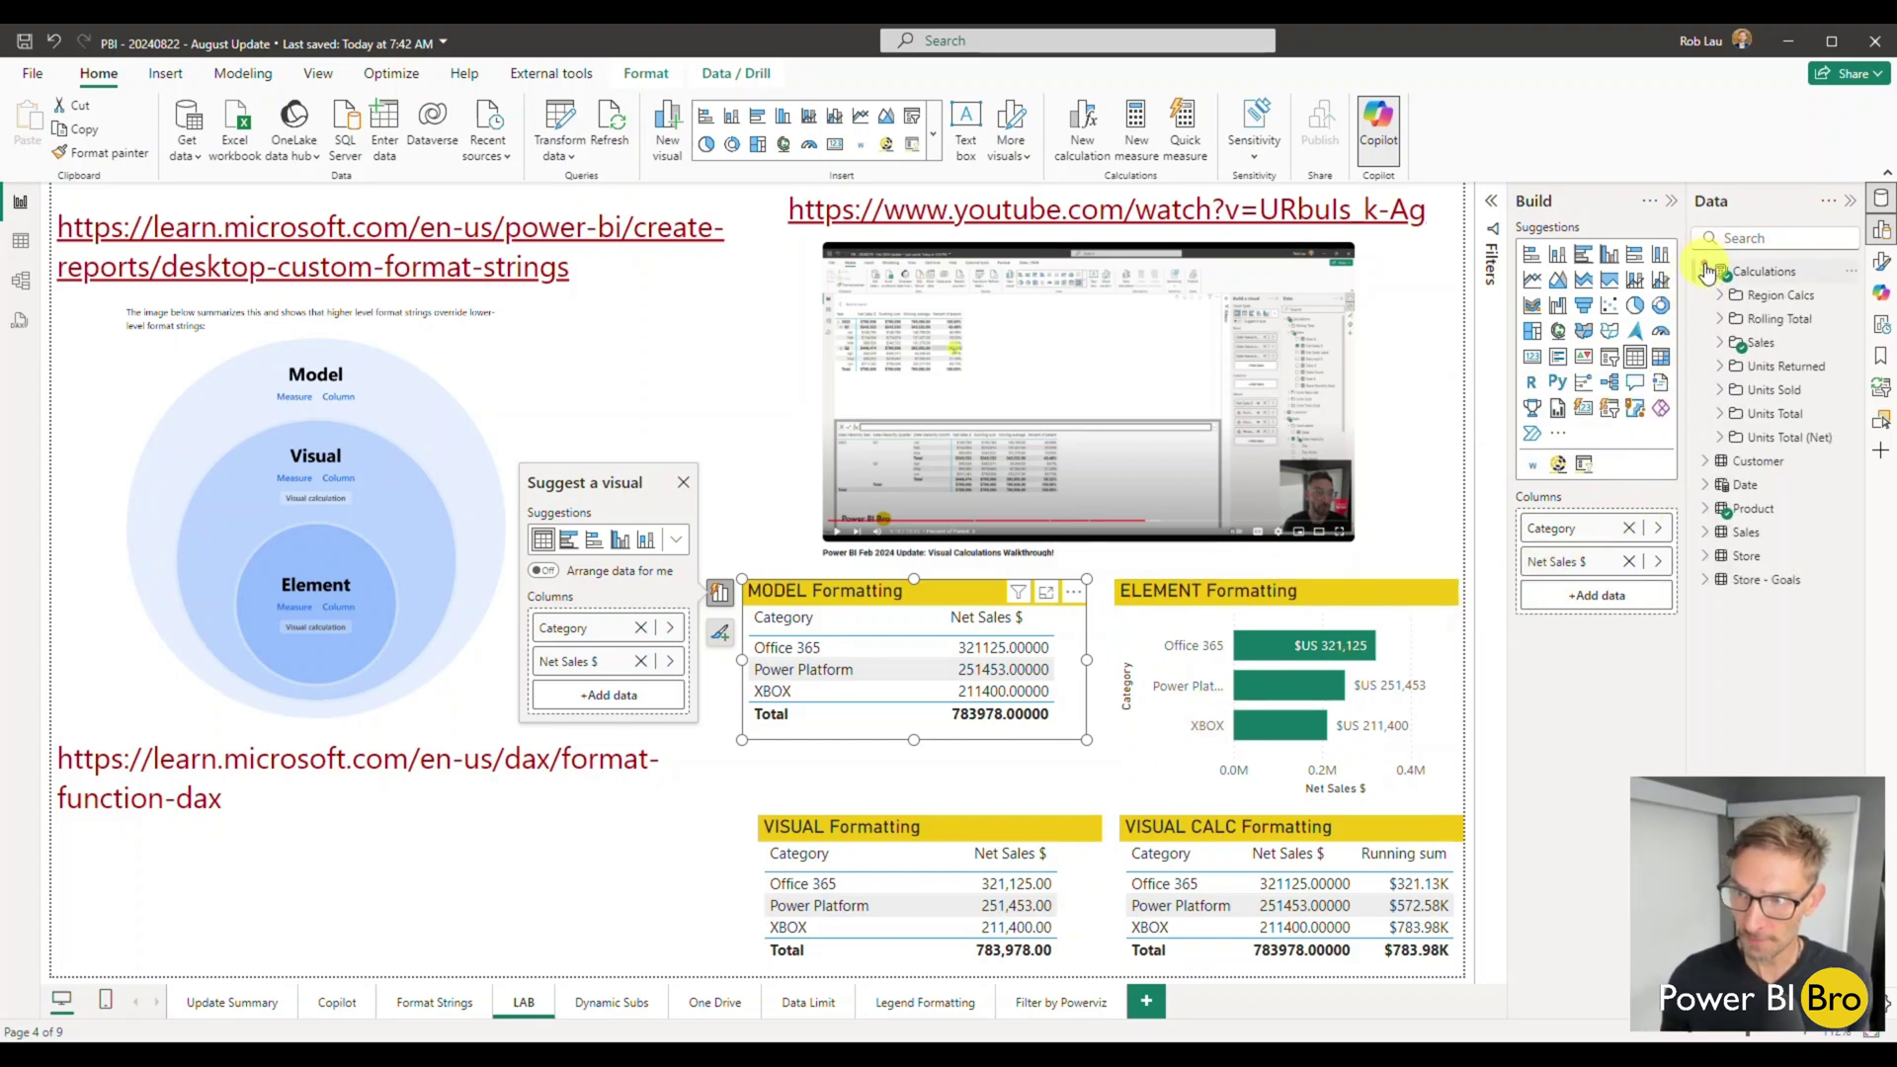
click(1721, 342)
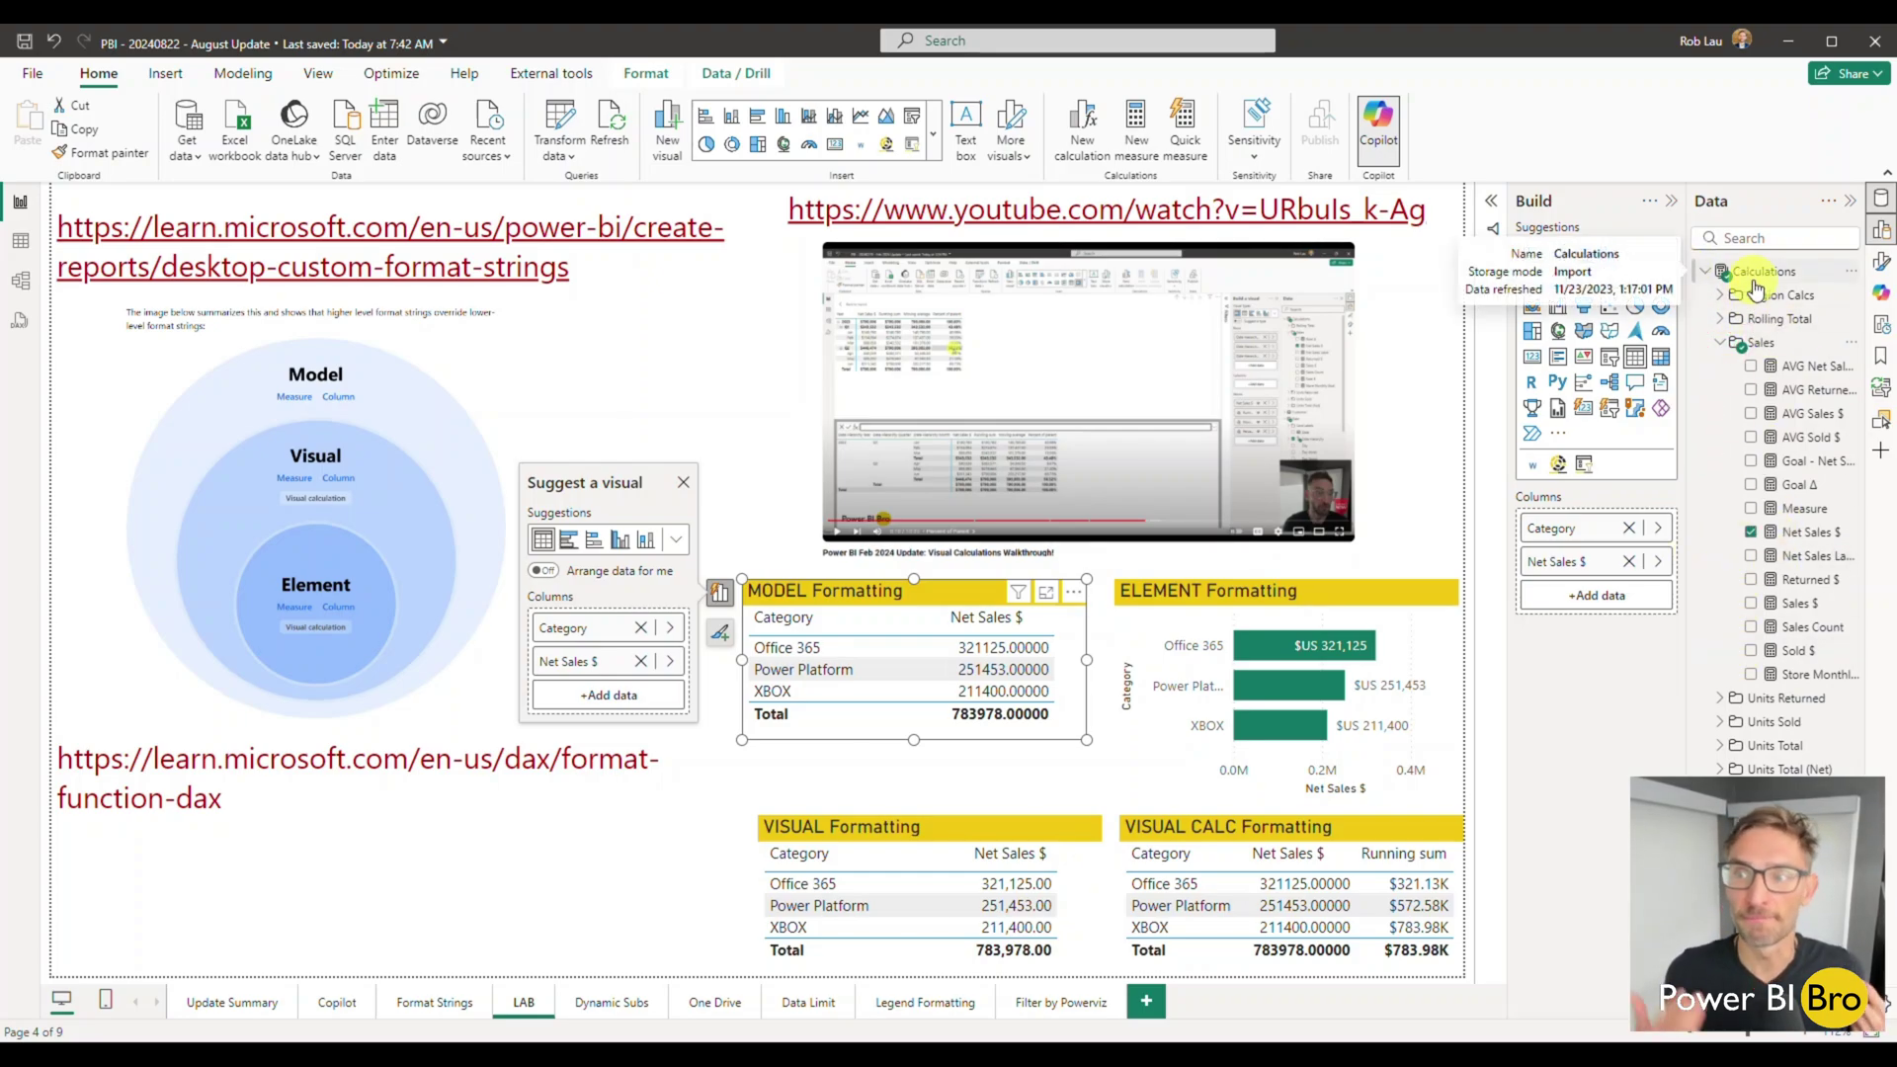
click(1796, 536)
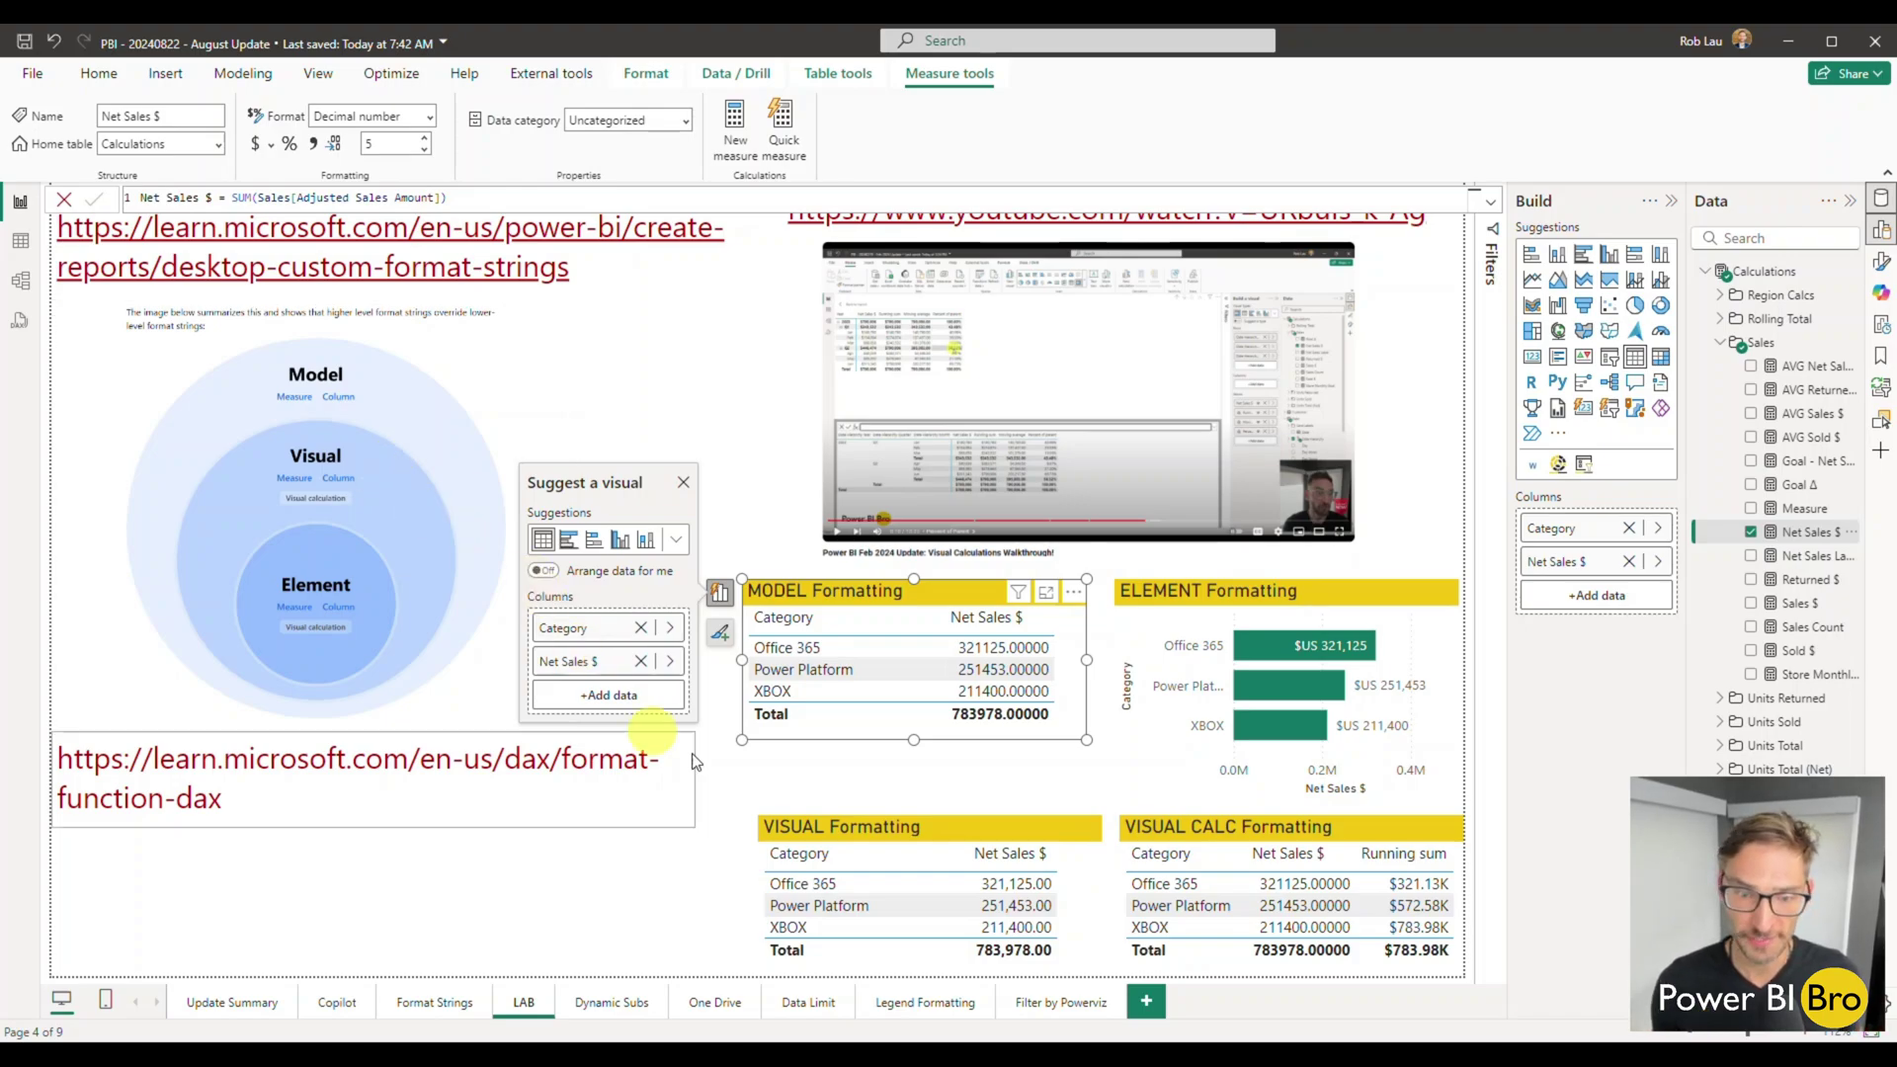
click(844, 830)
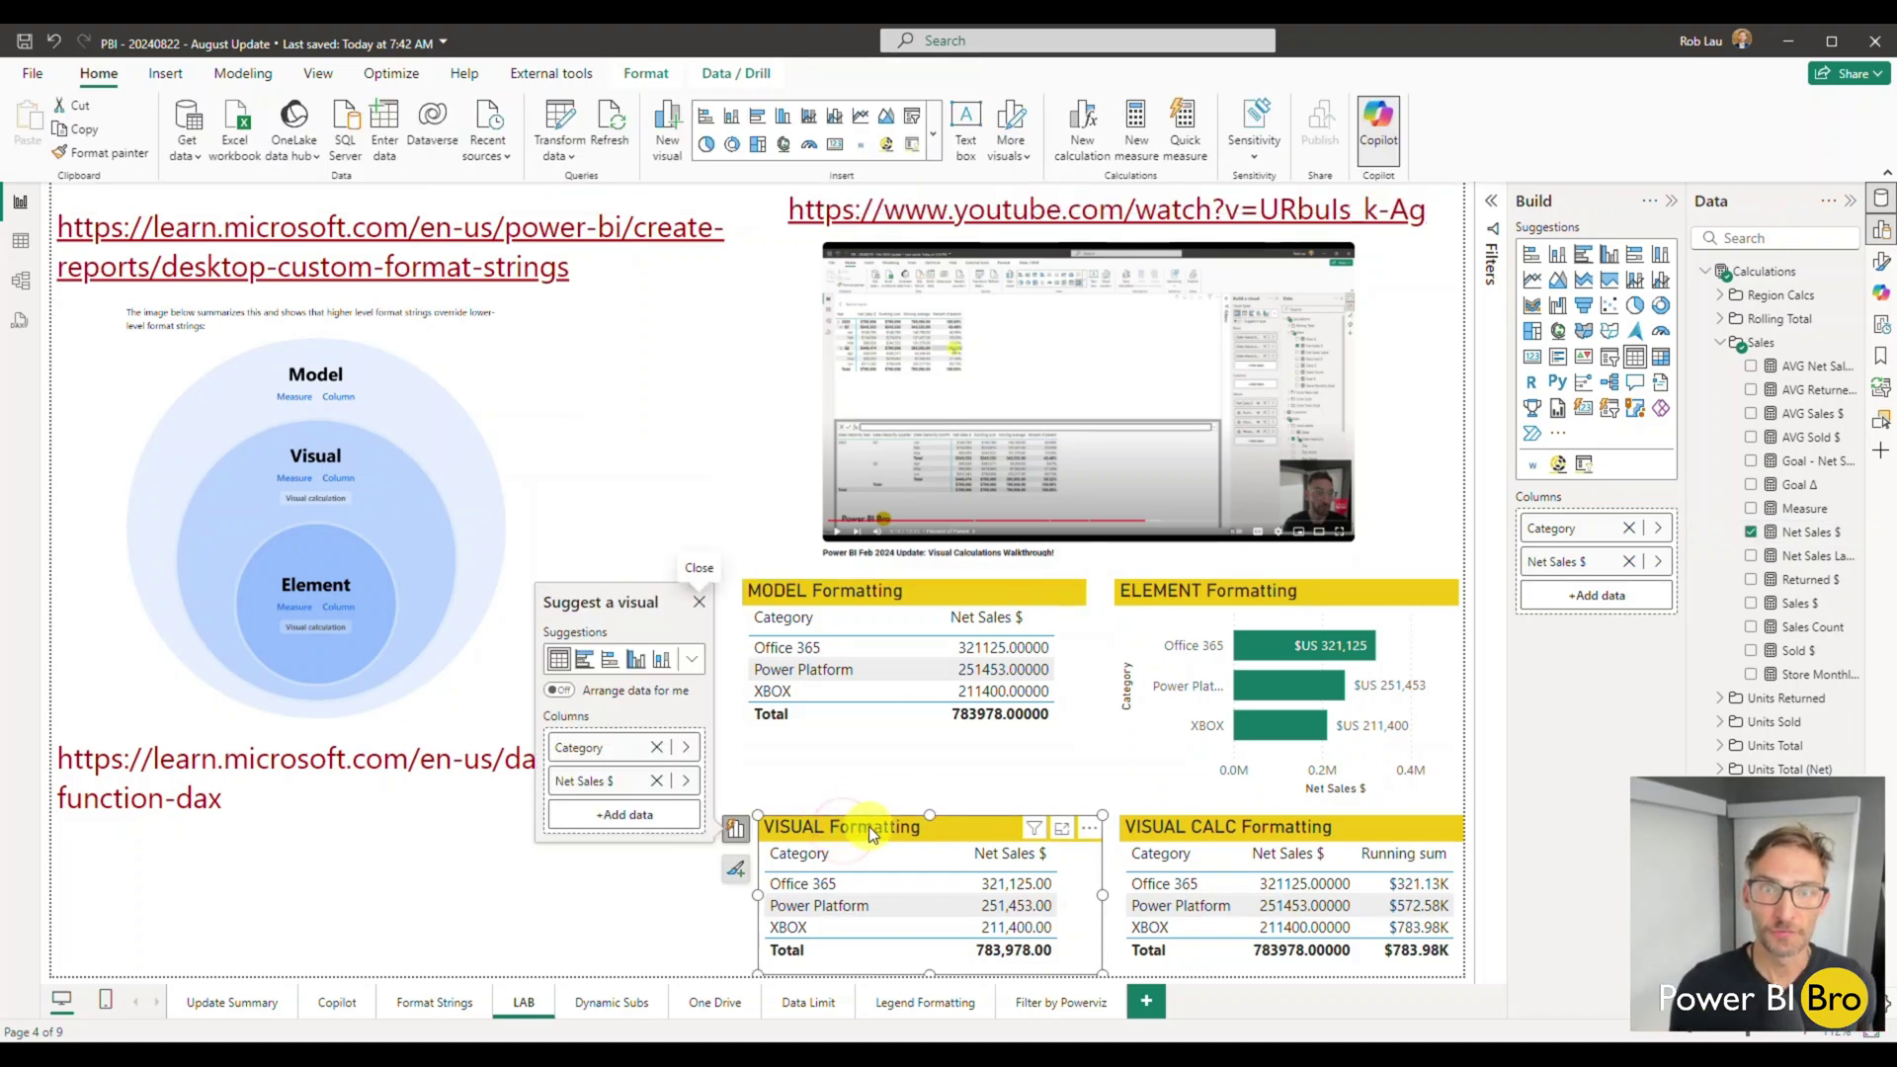
- Show the Format pane for the selected VISUAL Formatting table
click(1879, 262)
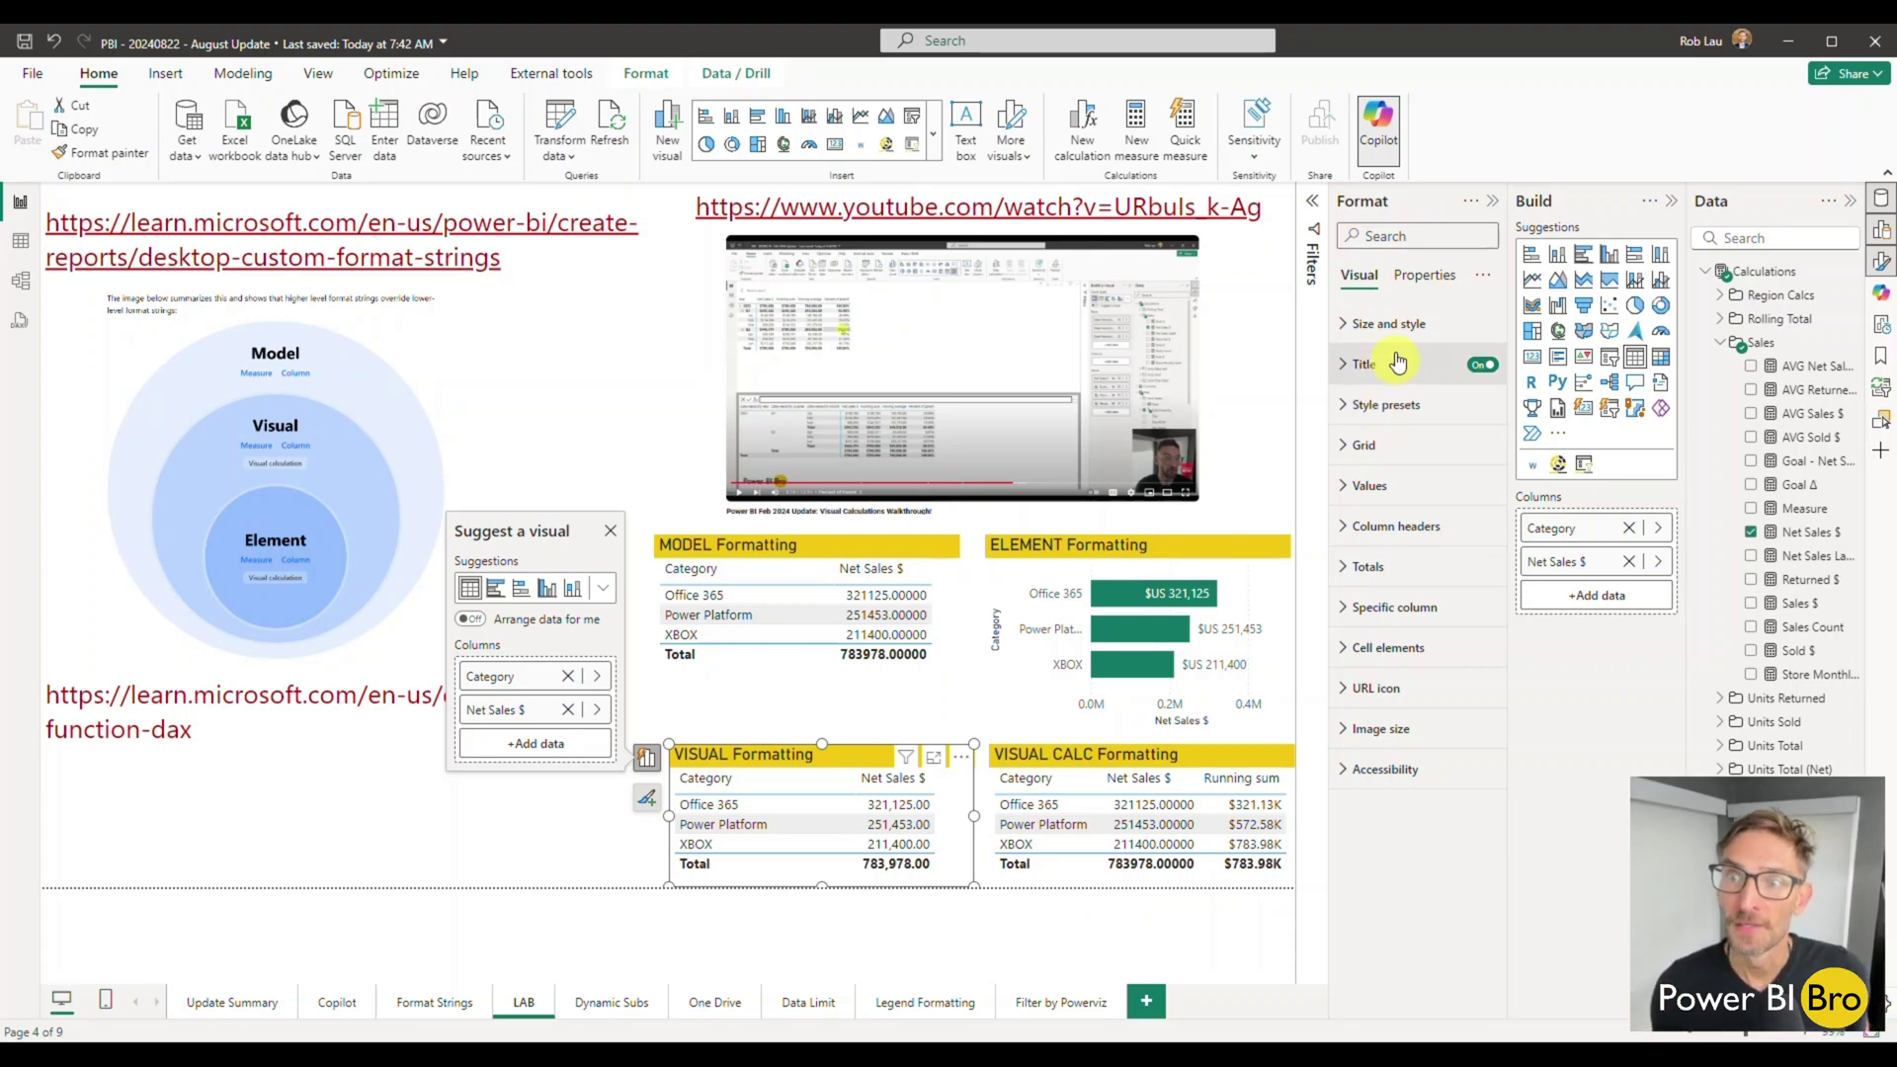
- Apply the table's Data format settings to Net Sales $ and highlight its #,##0.00 format string
click(1423, 276)
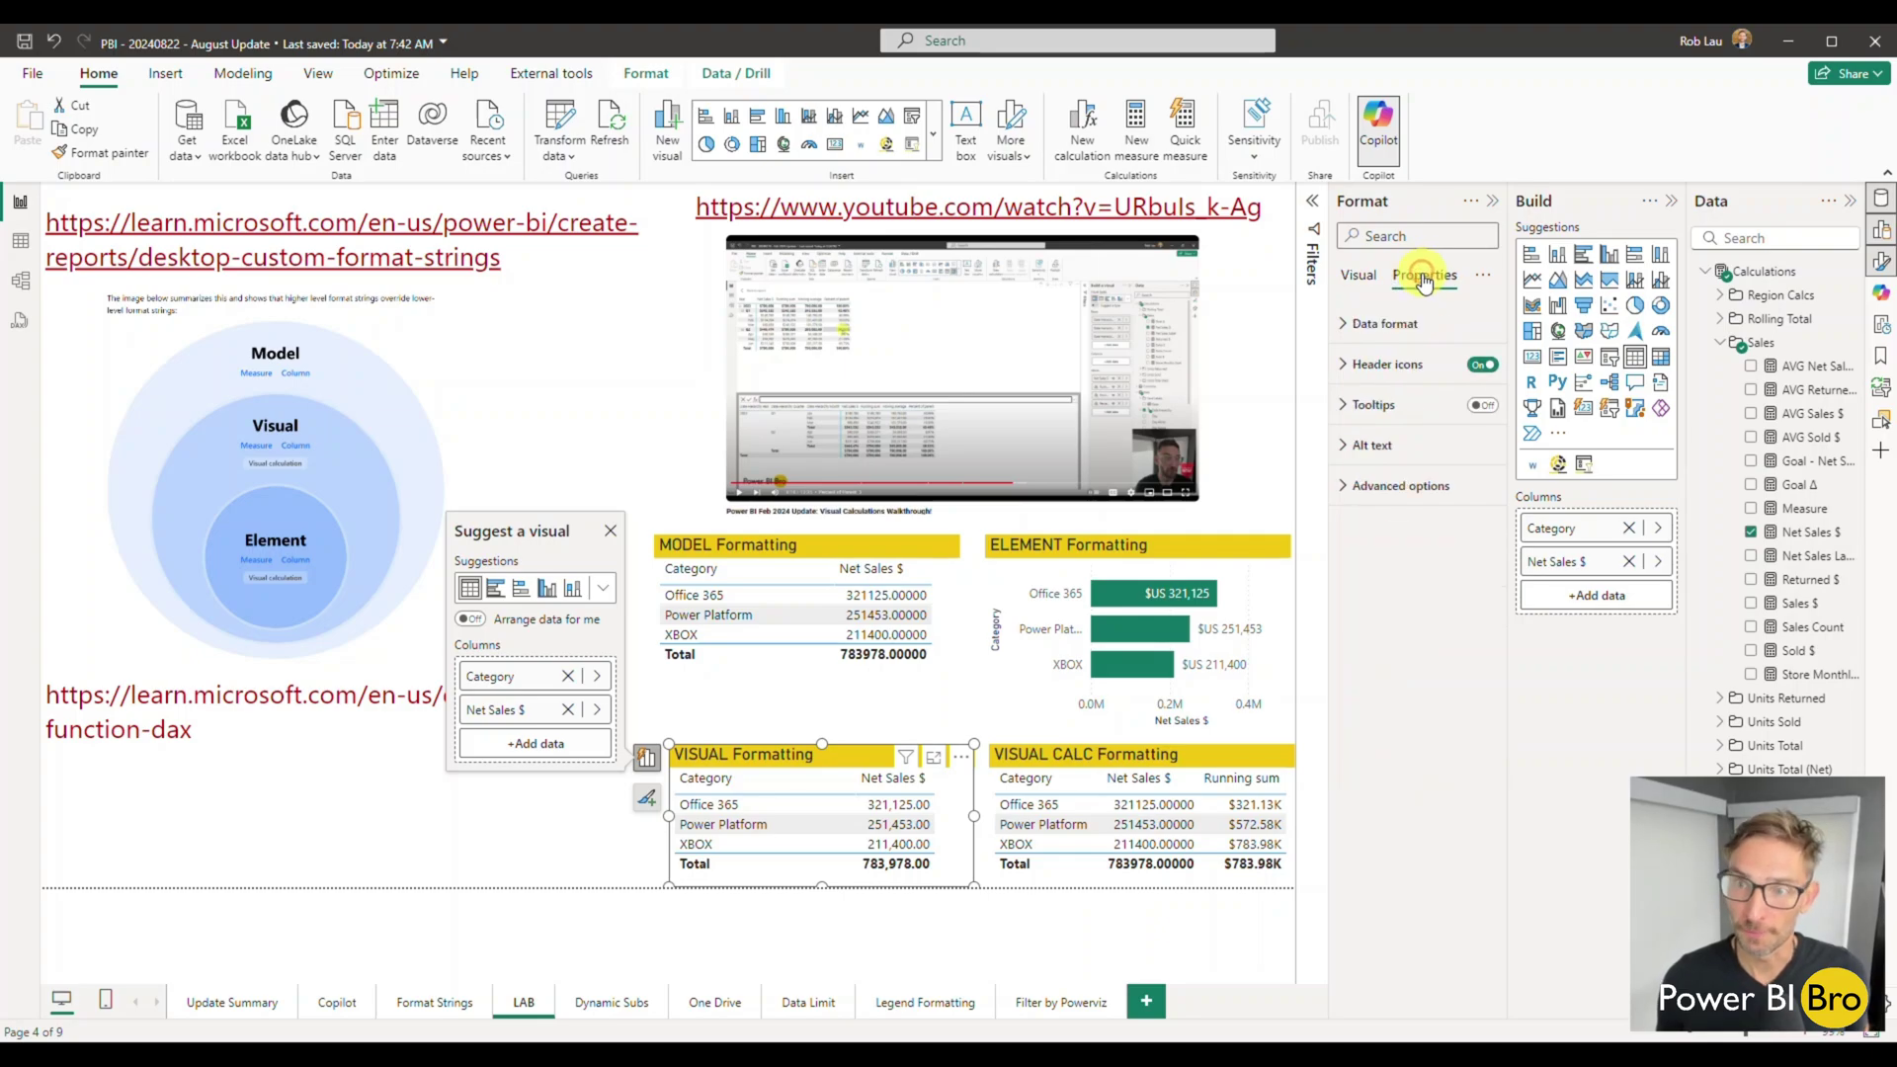
click(1346, 328)
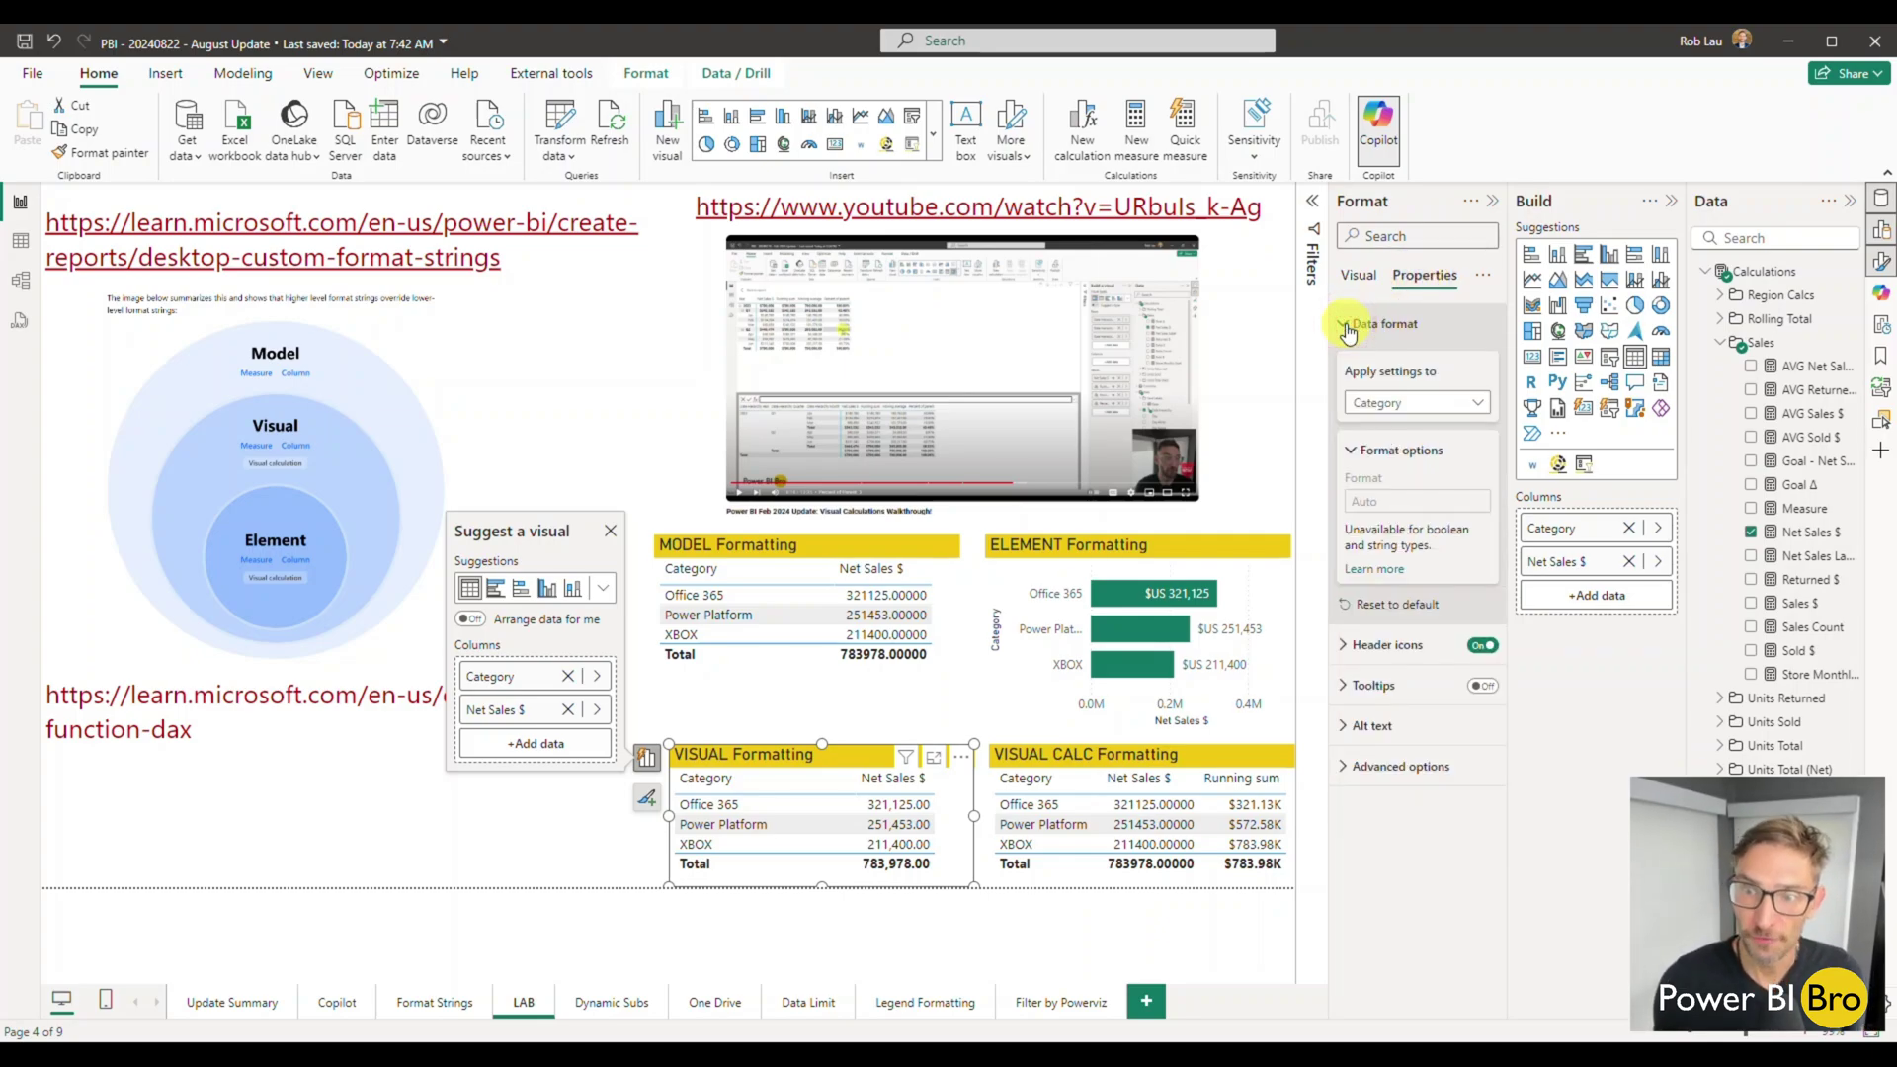
click(1388, 413)
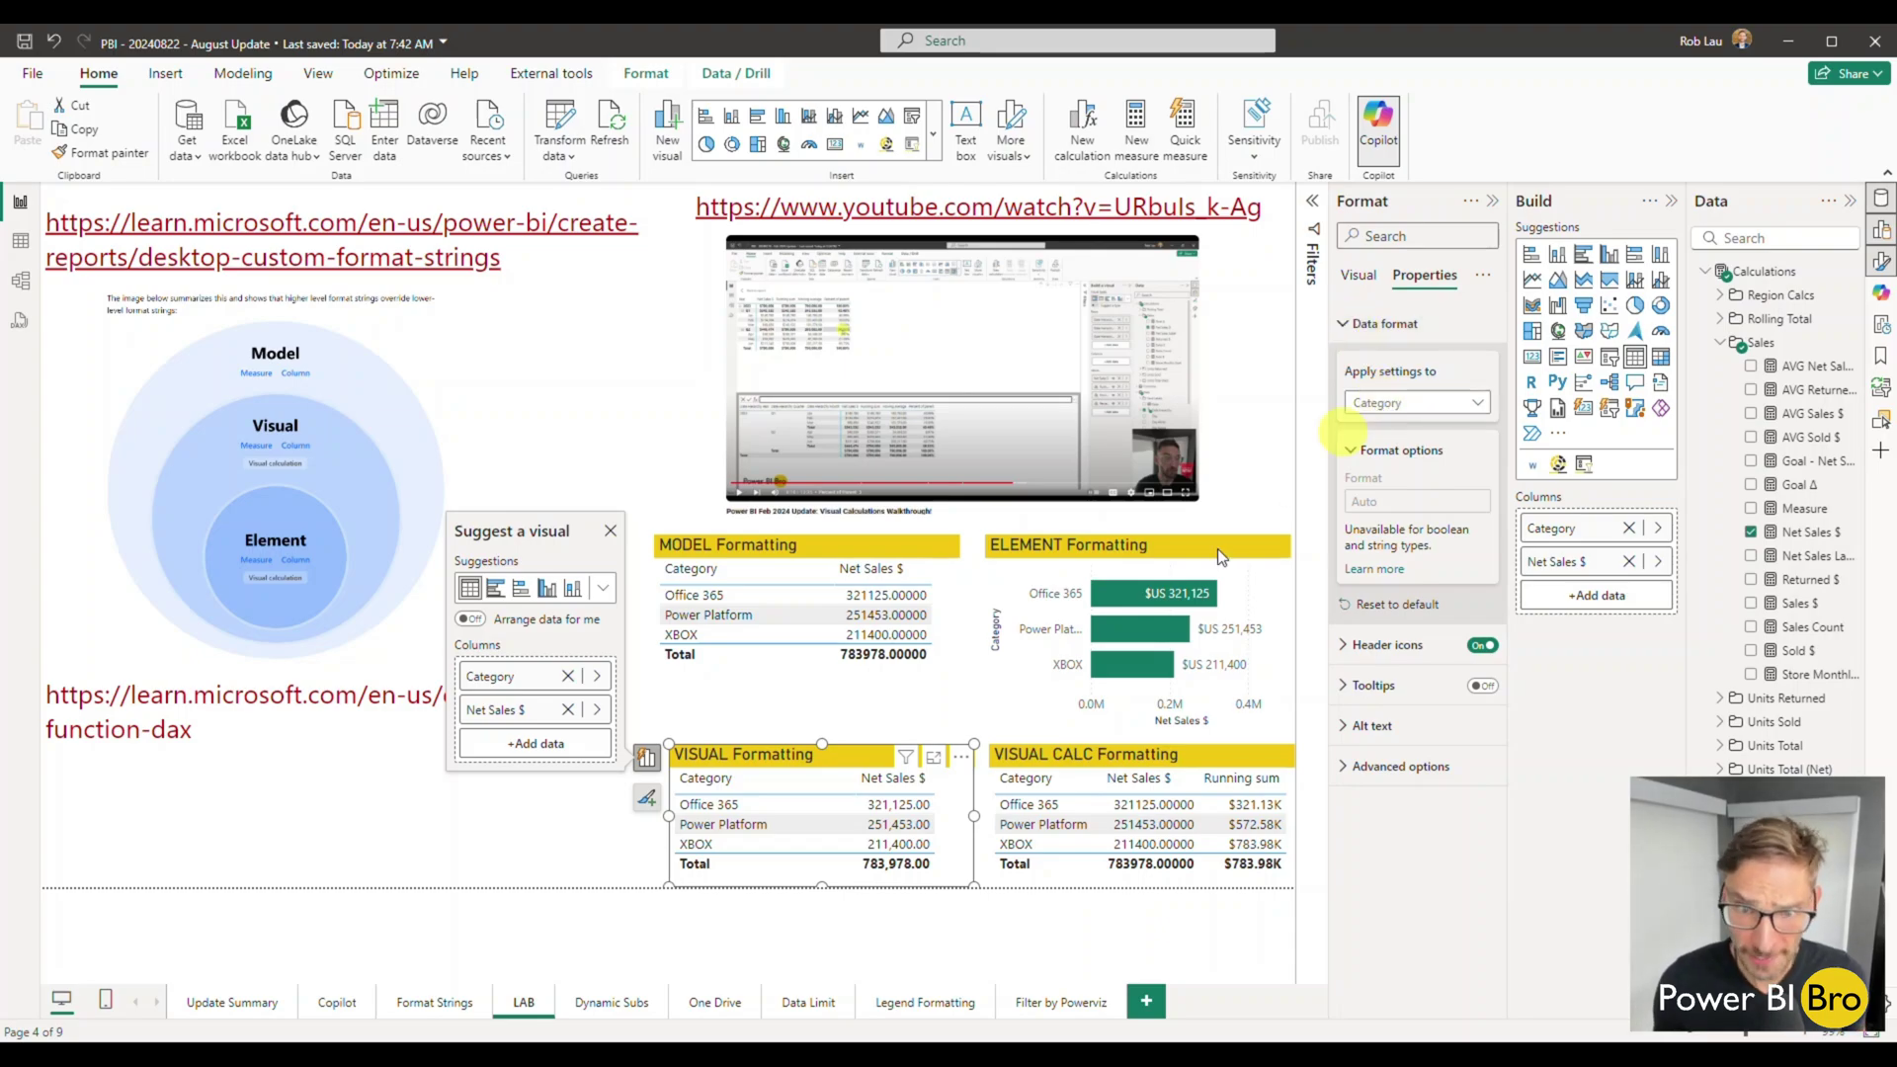
click(1420, 411)
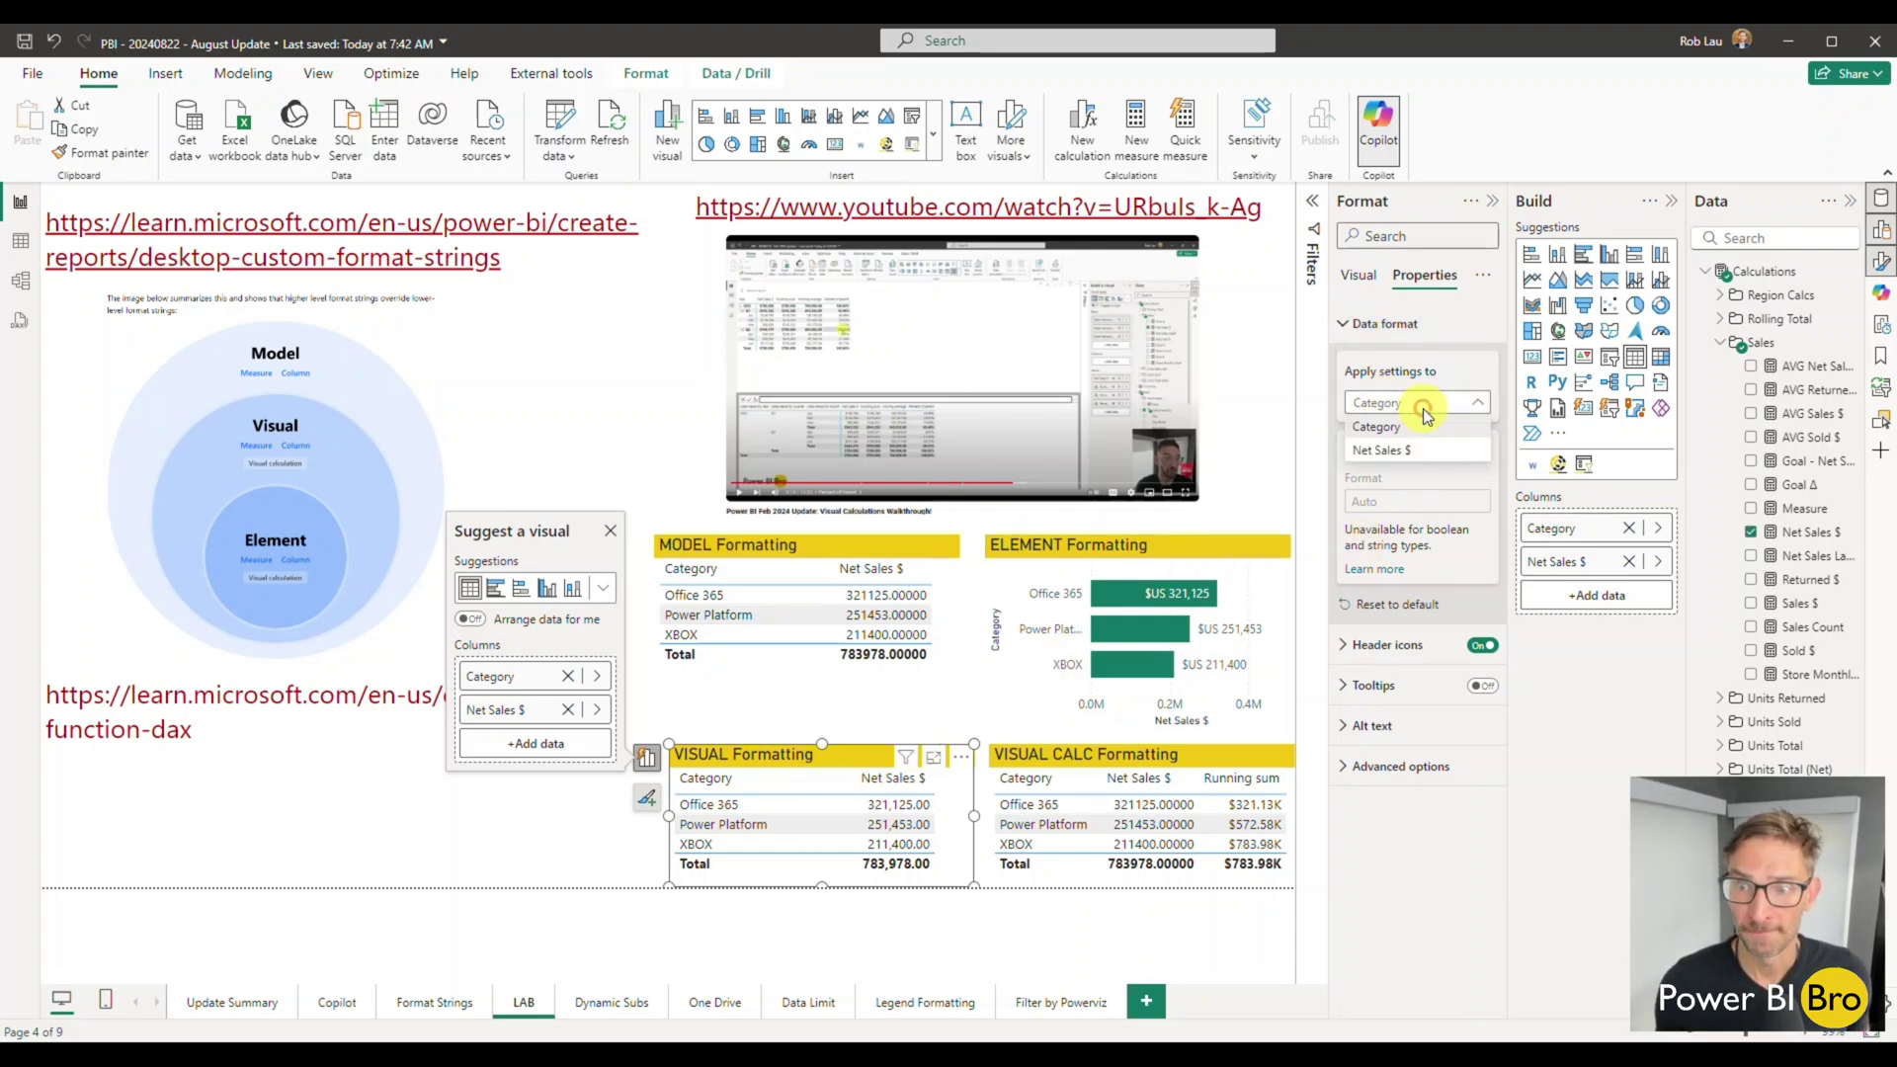
click(1403, 456)
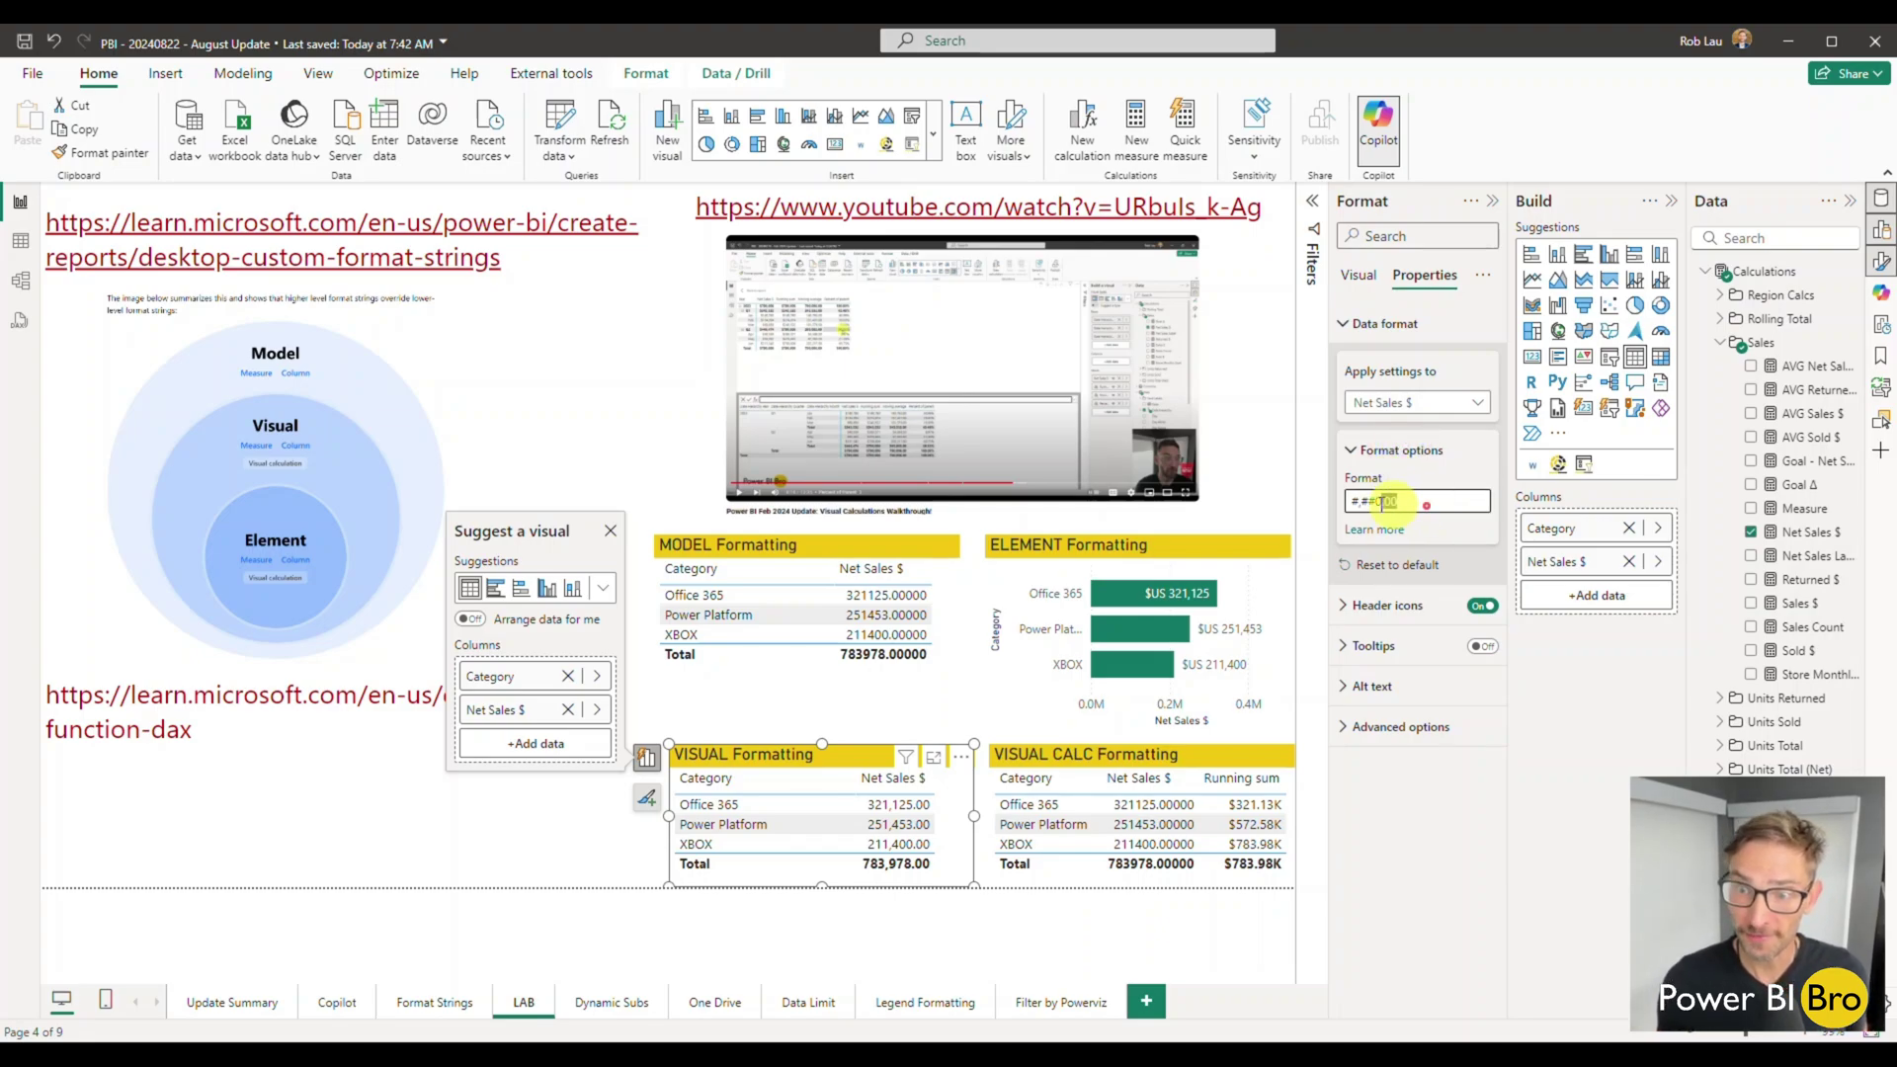
drag(1387, 501, 1359, 494)
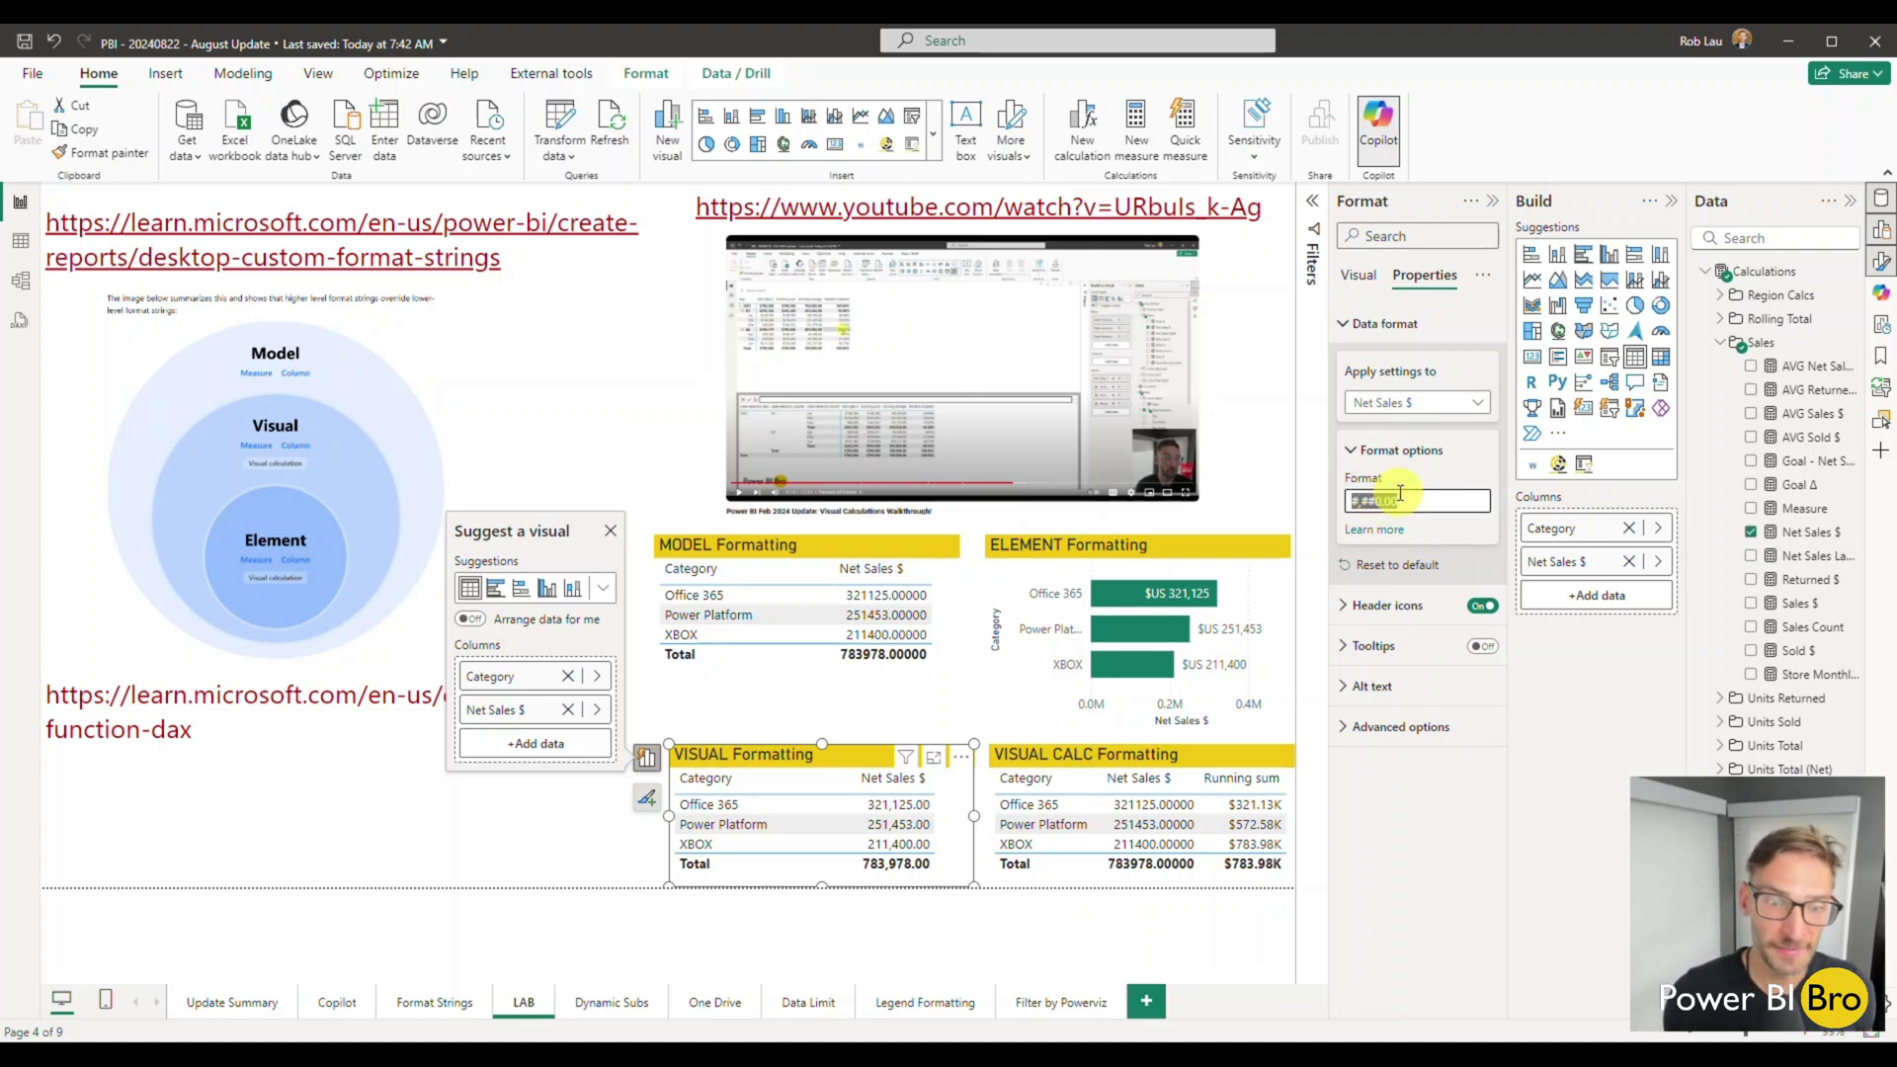
- Deselect the format string and select the VISUAL CALC Formatting table
click(1396, 499)
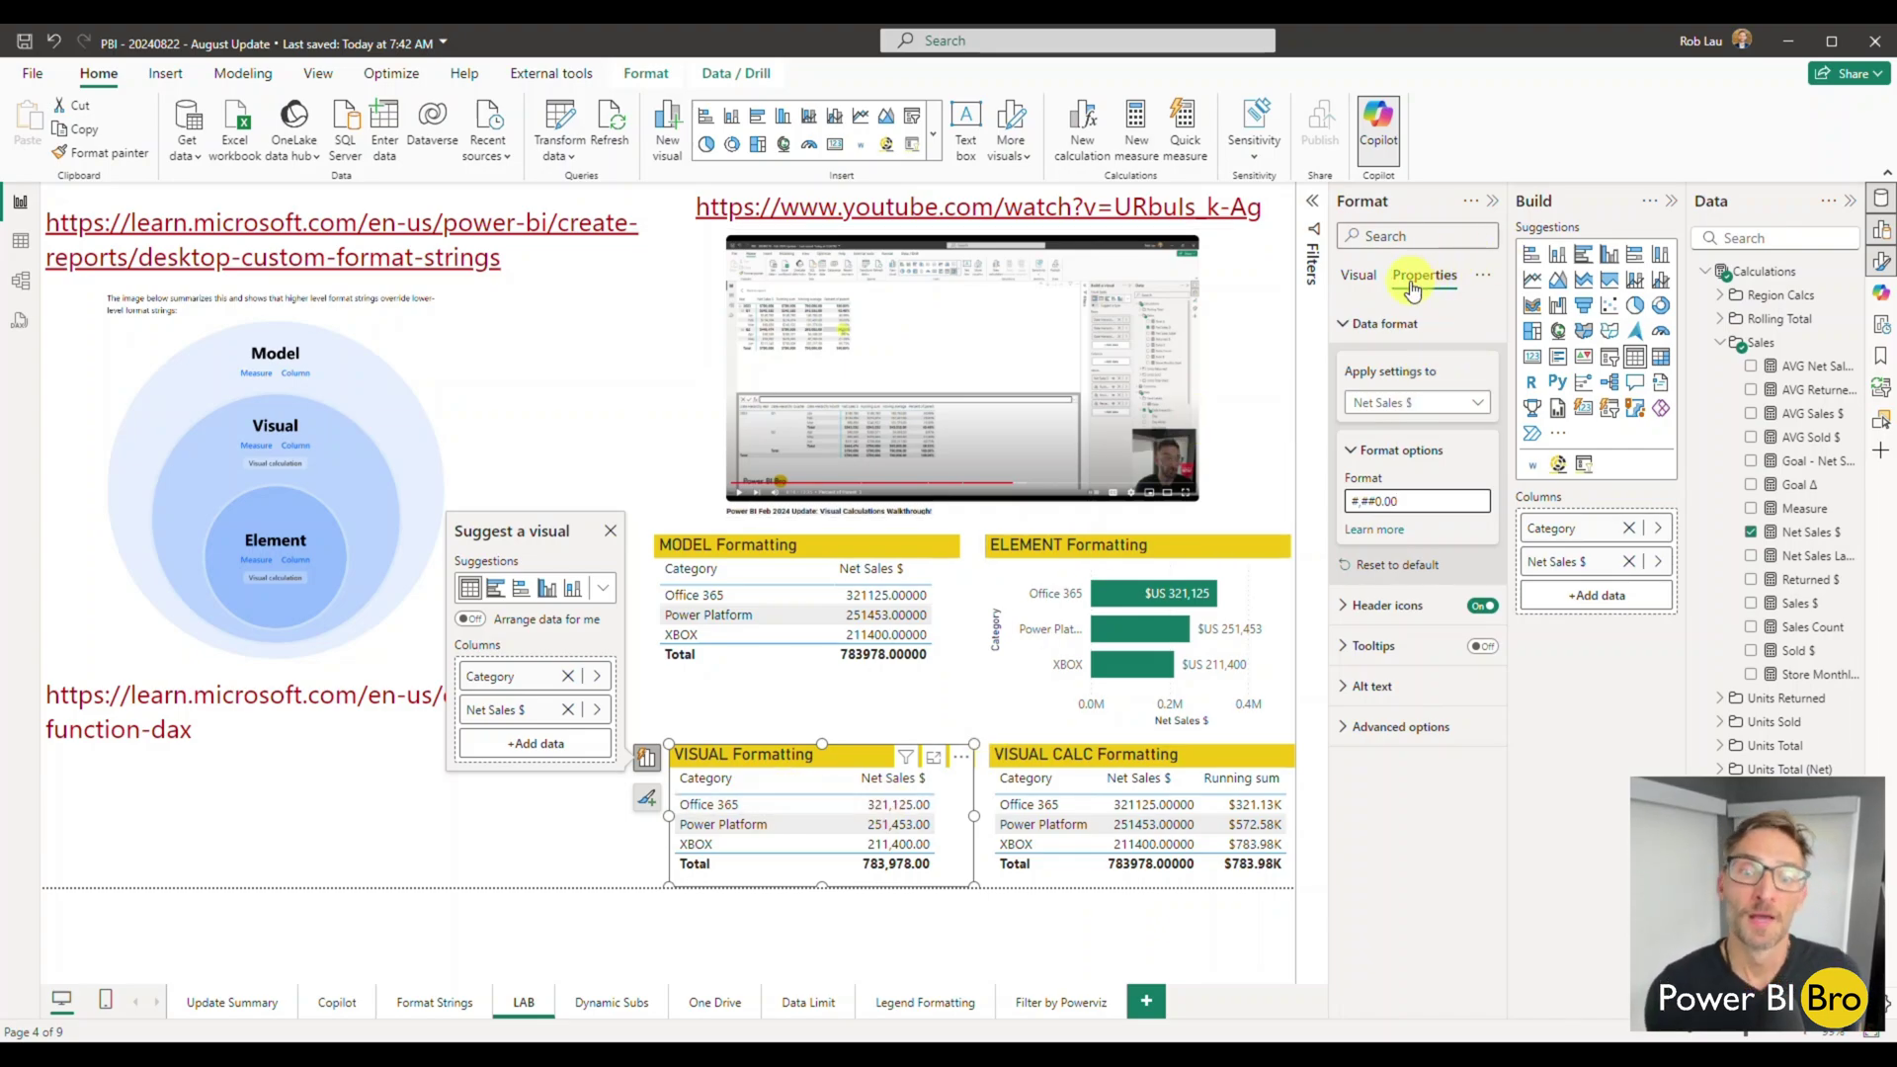
click(1099, 771)
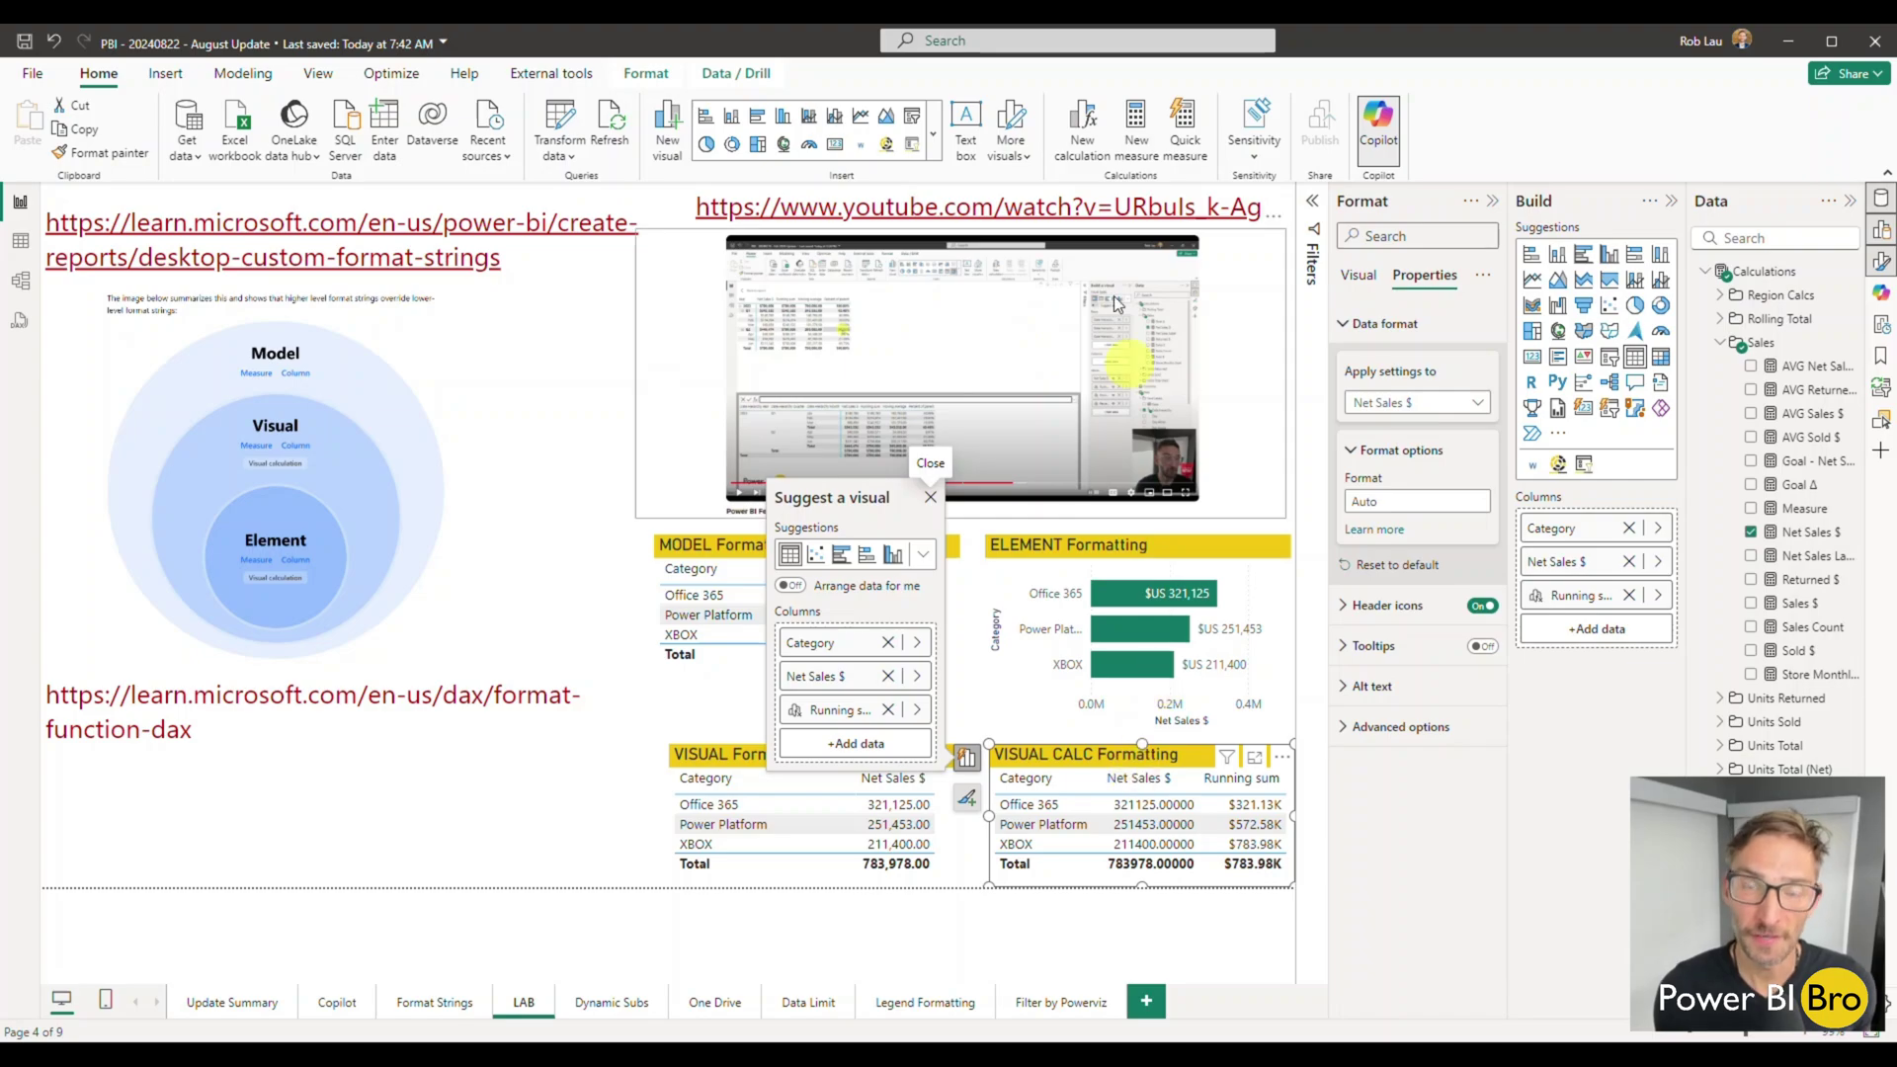
- Leave the visual calculation editor and point the table's data format settings at Running sum ($#,0.0#K)
click(1090, 146)
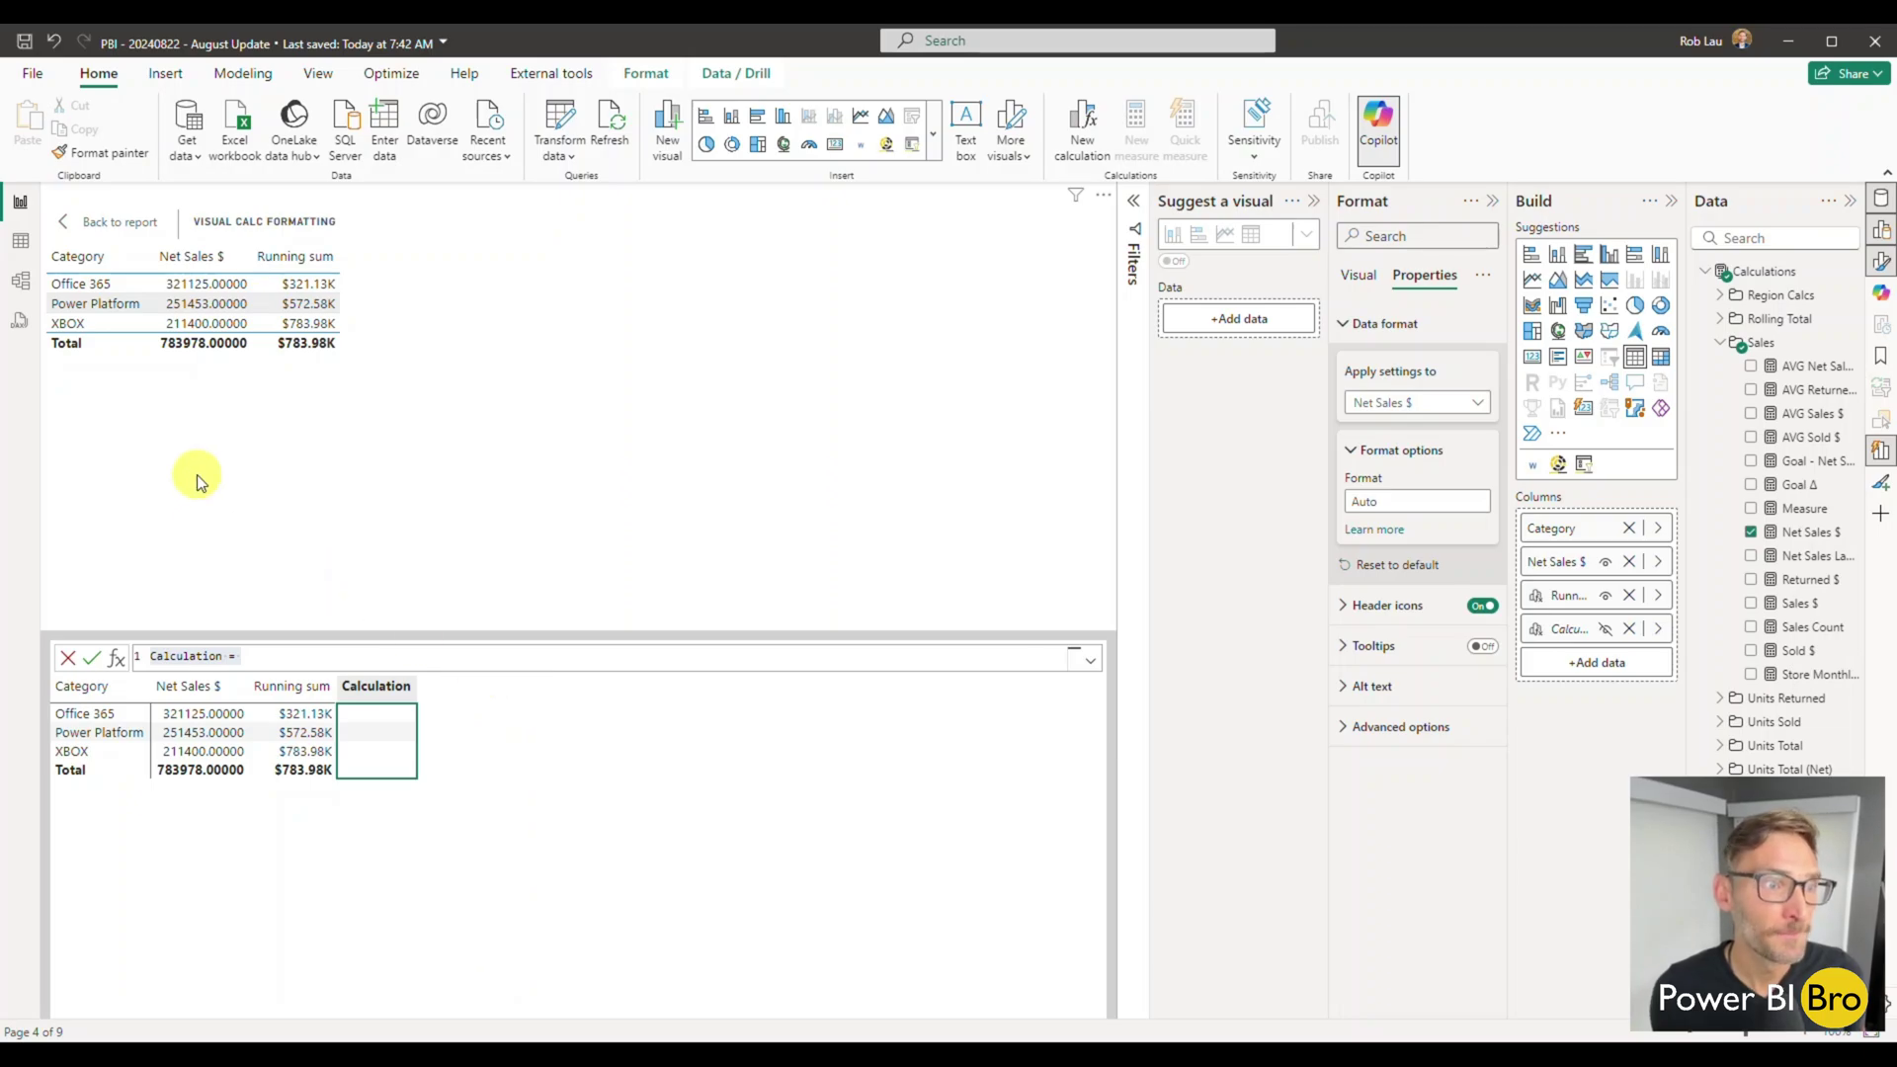
click(62, 222)
mouse_move(1064, 770)
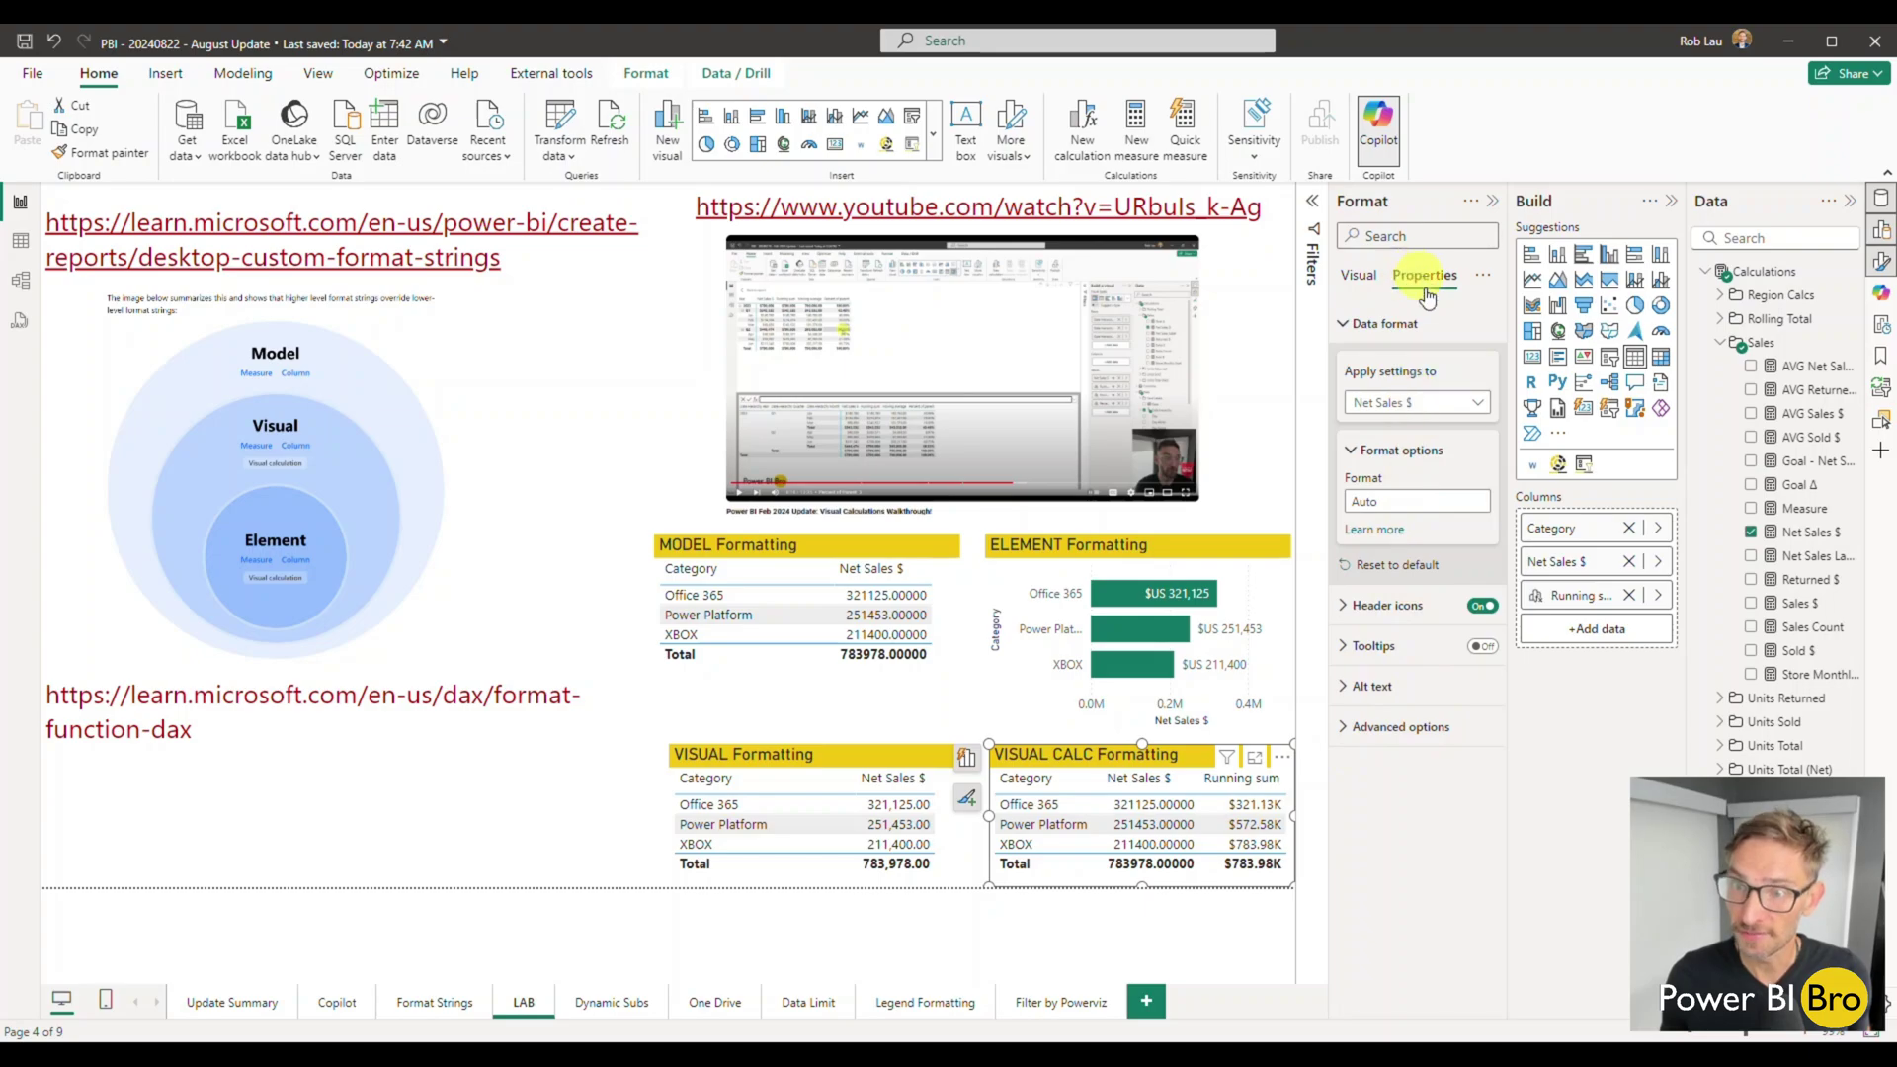
click(1437, 403)
click(1415, 481)
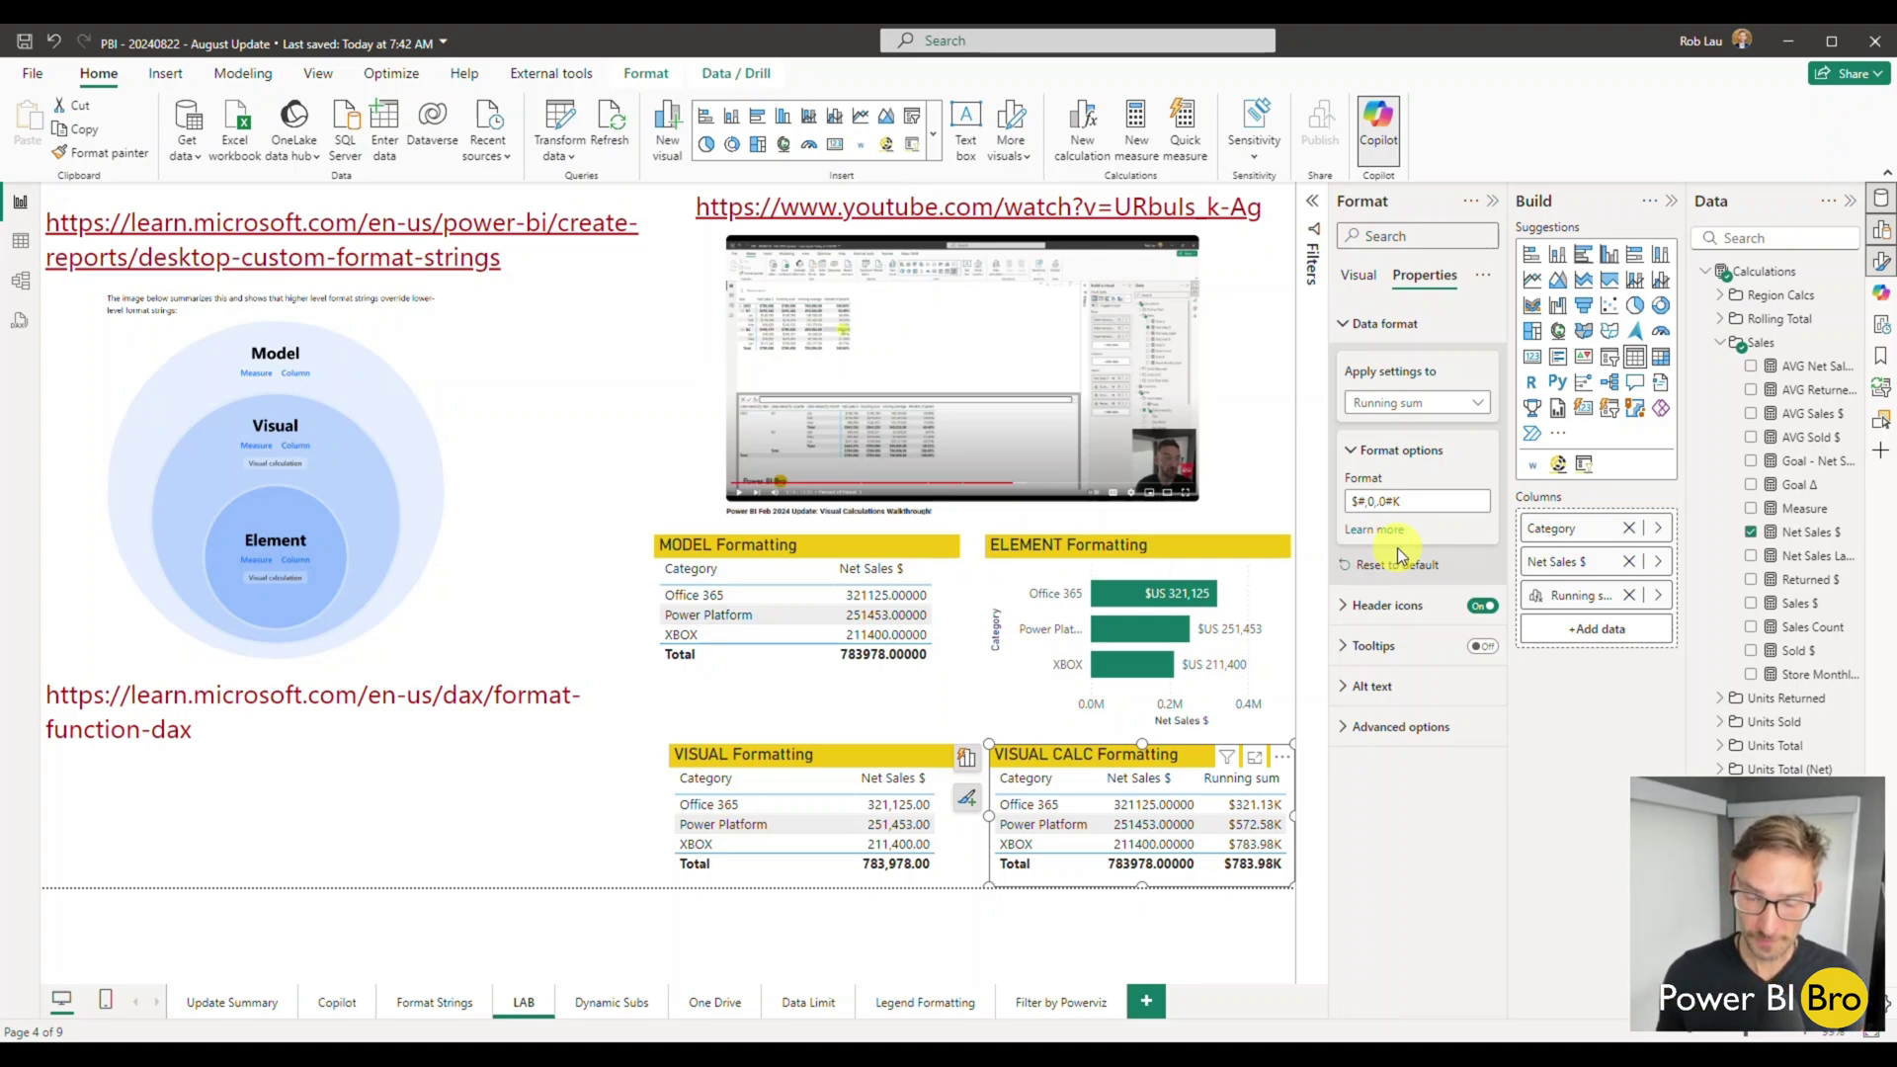
- Select the ELEMENT Formatting bar chart and expand its Data labels visual settings
click(1111, 560)
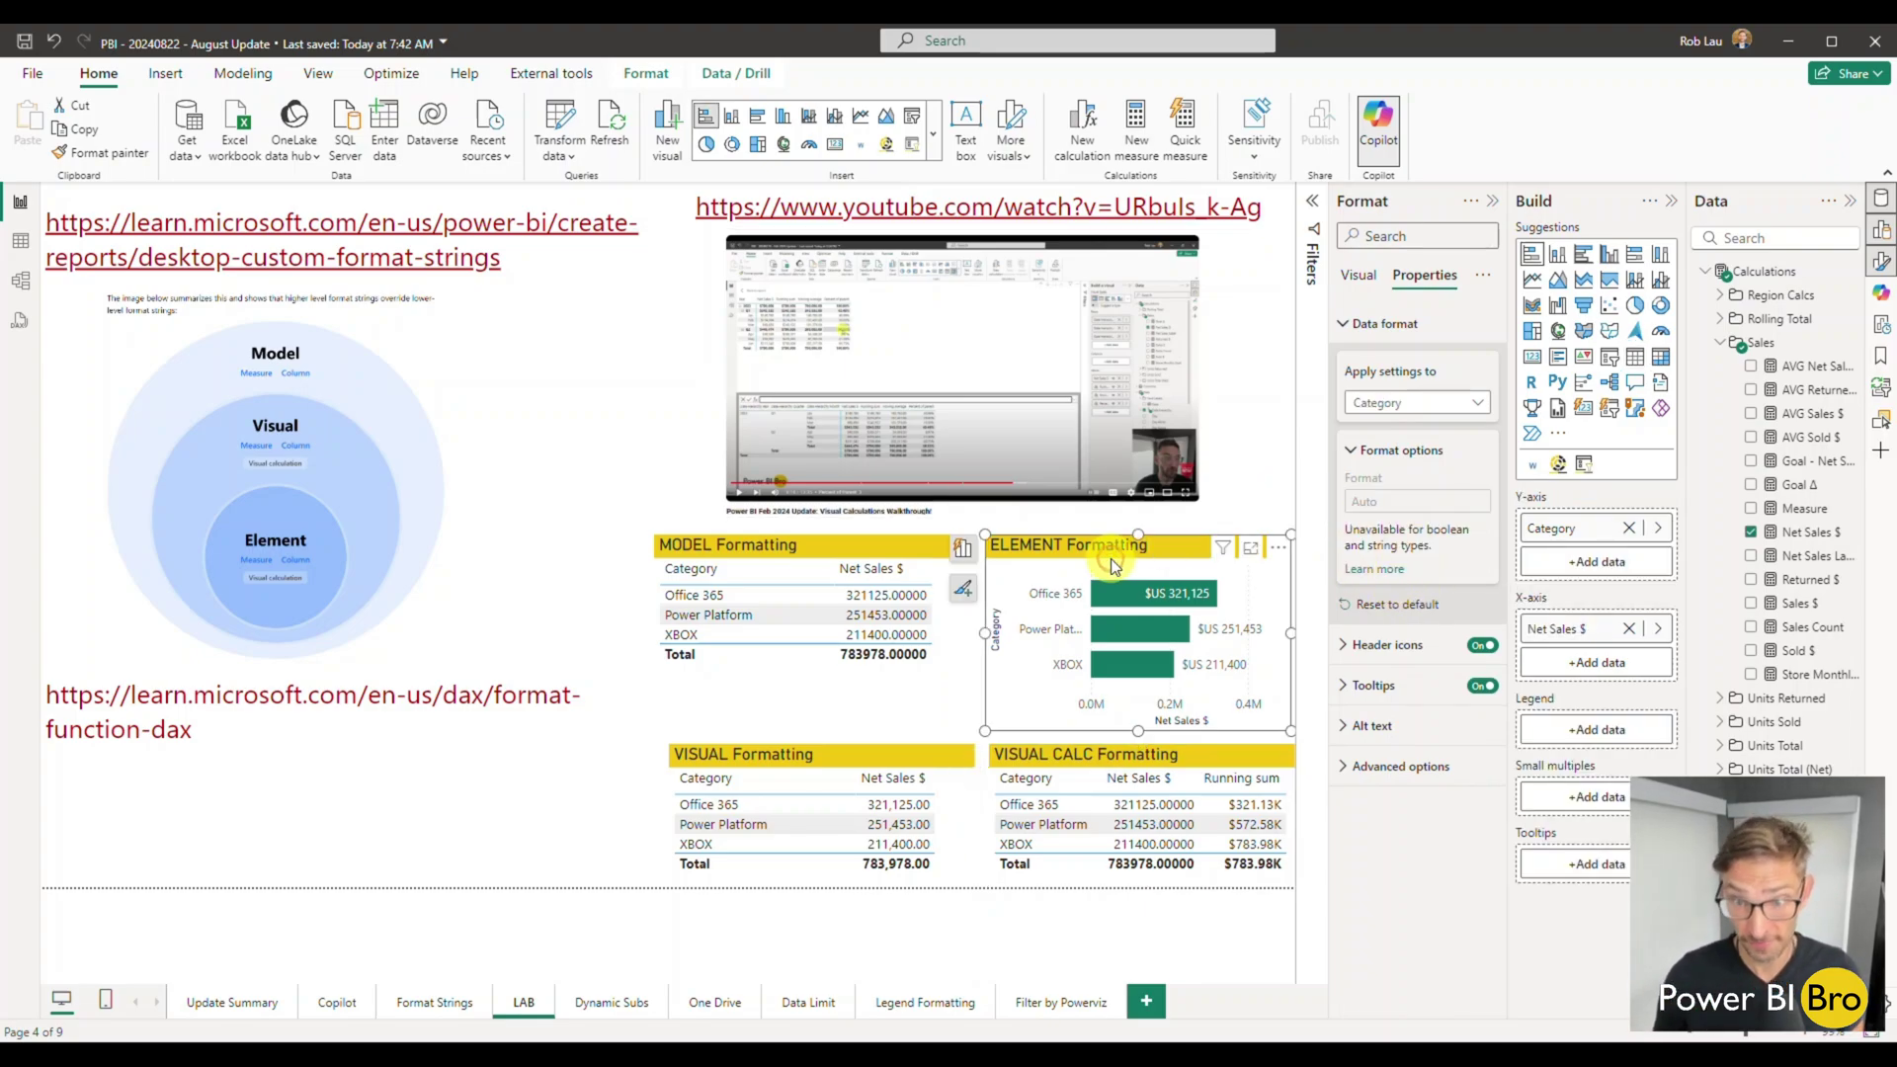
click(1359, 274)
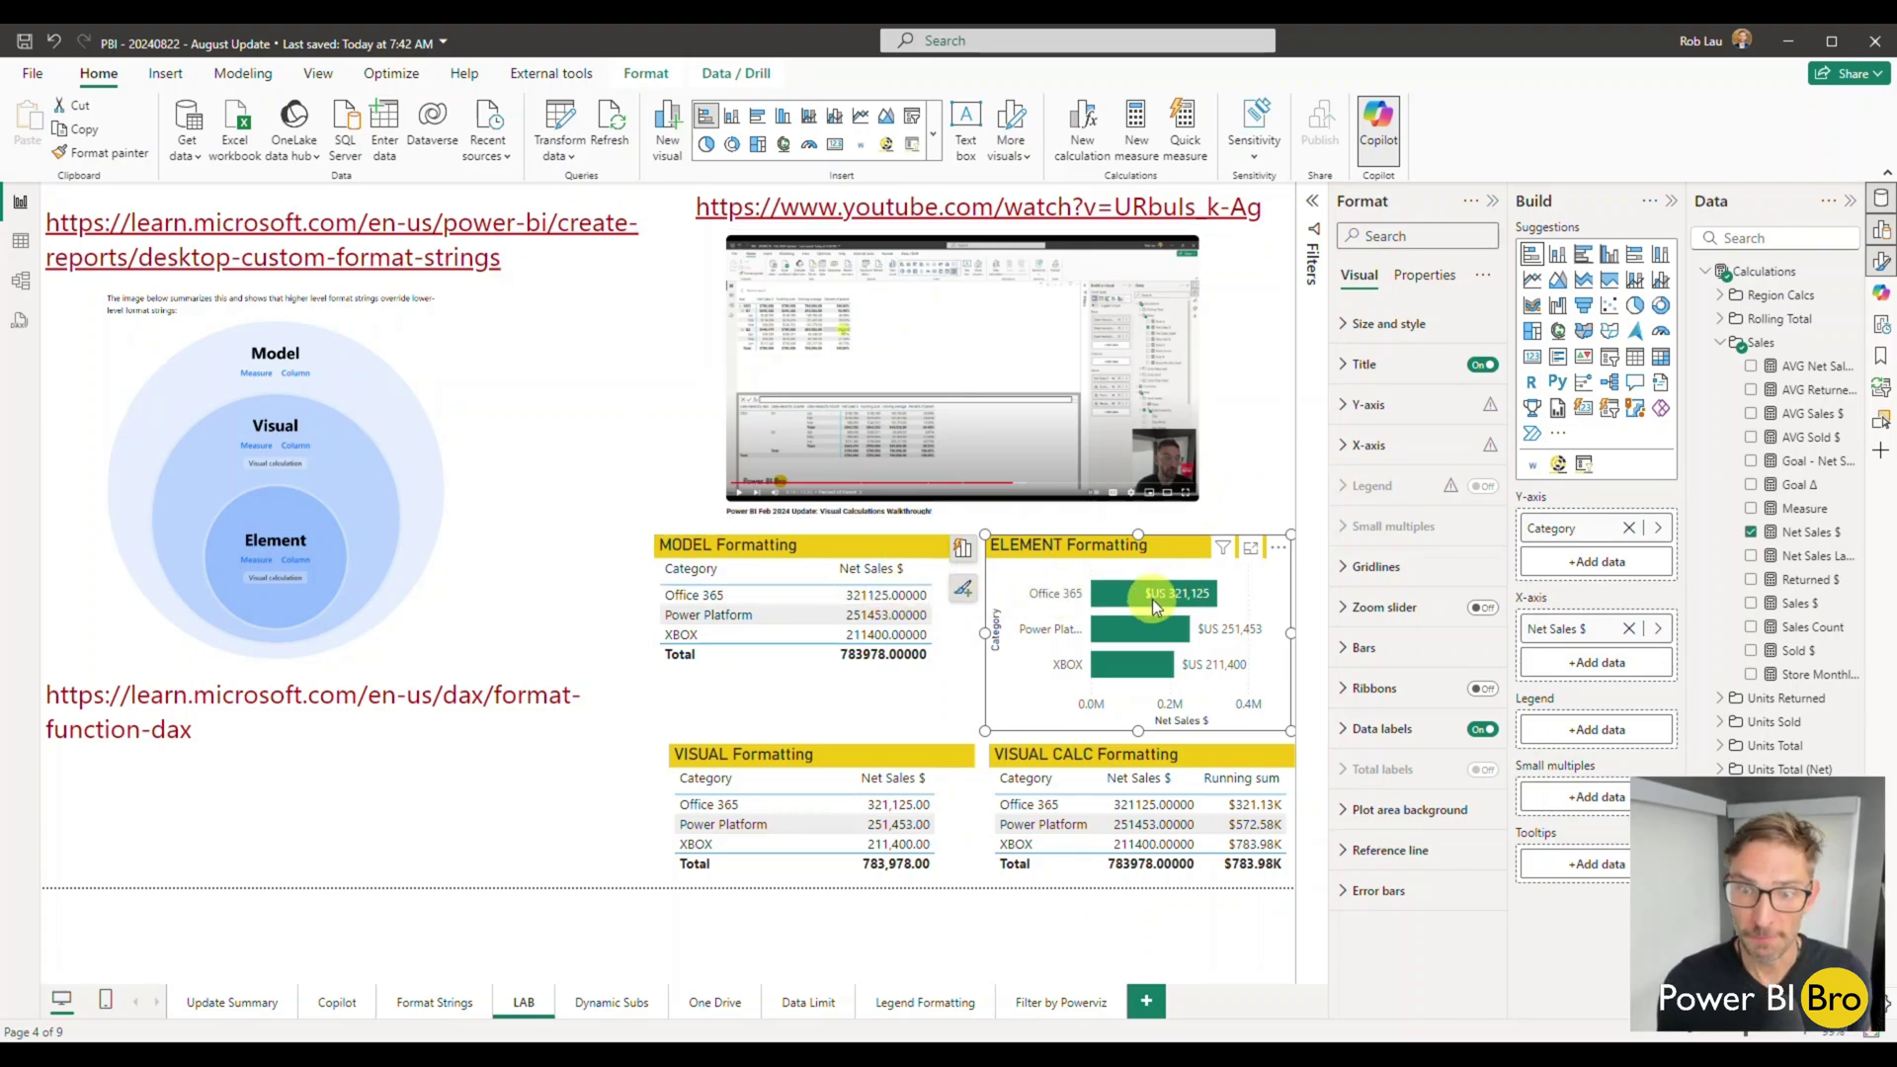
click(1357, 733)
scroll(1413, 632, down, 3)
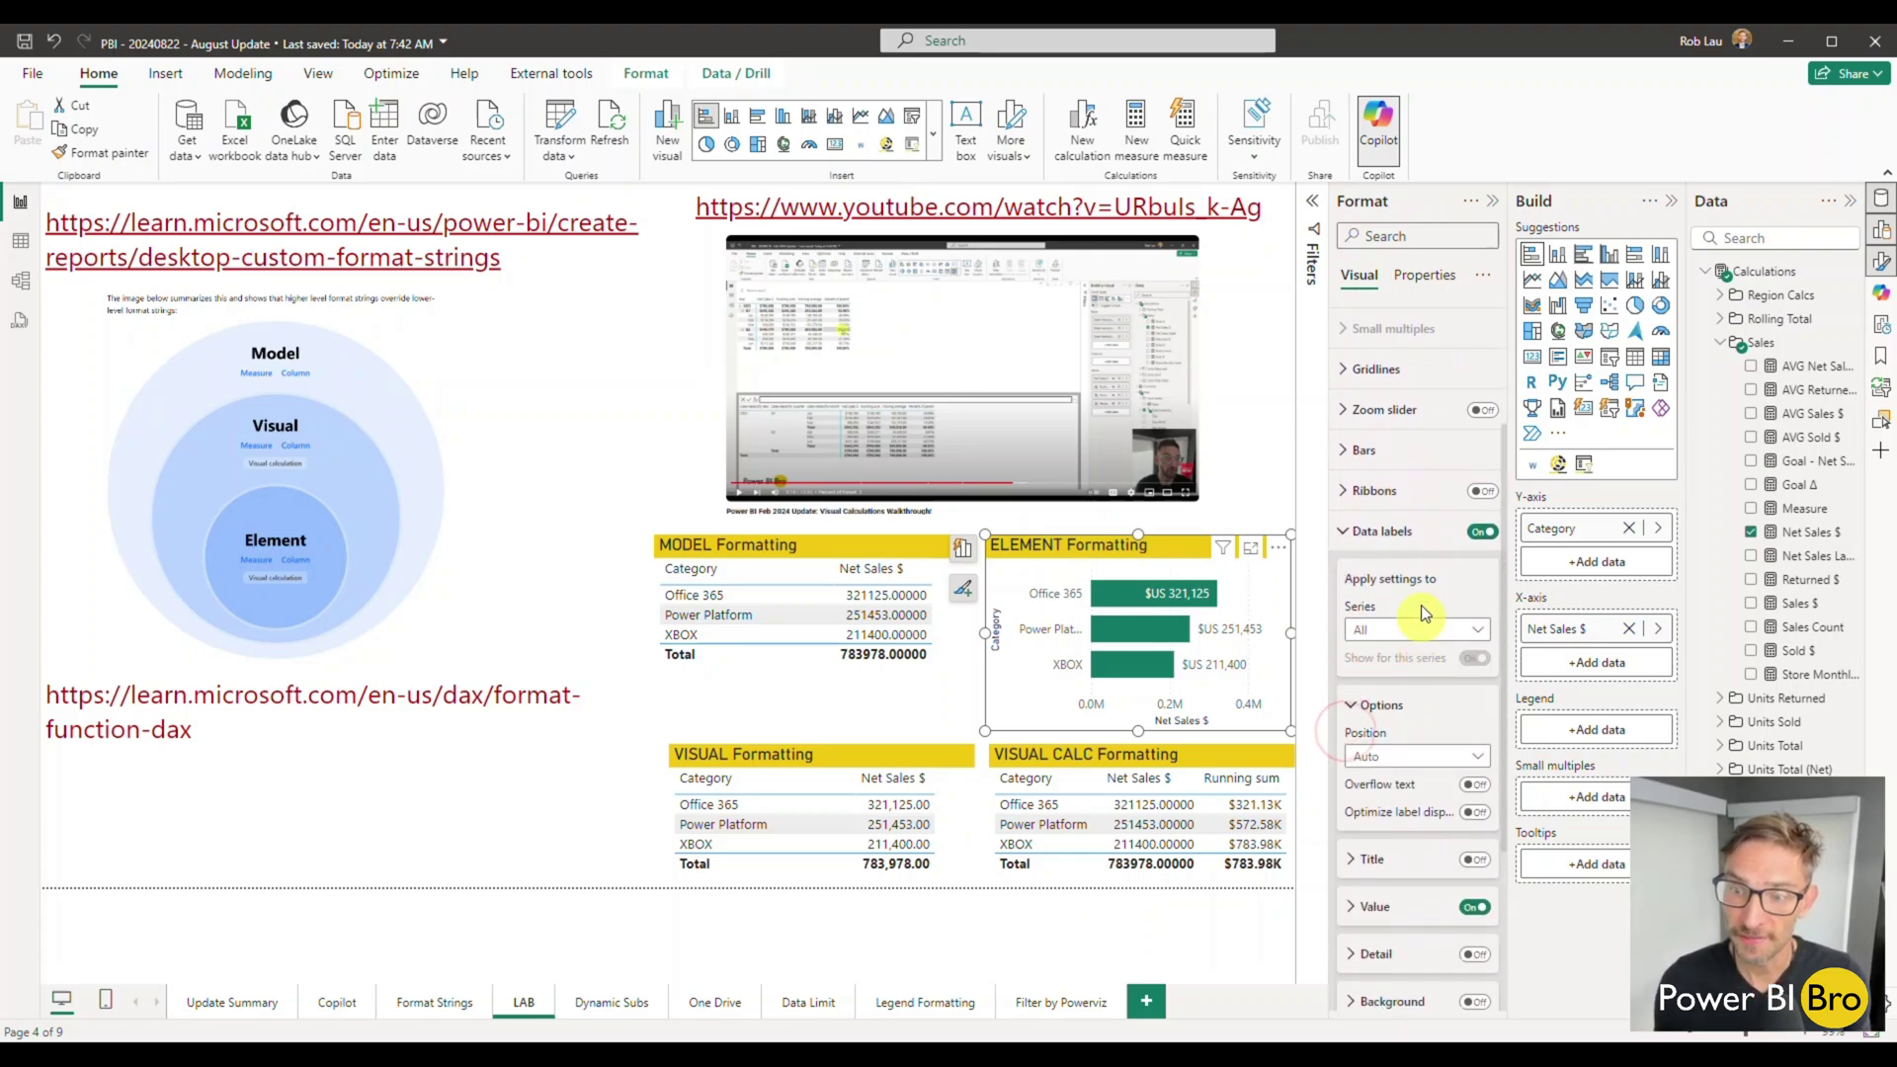
scroll(1420, 598, down, 3)
scroll(1438, 538, up, 1)
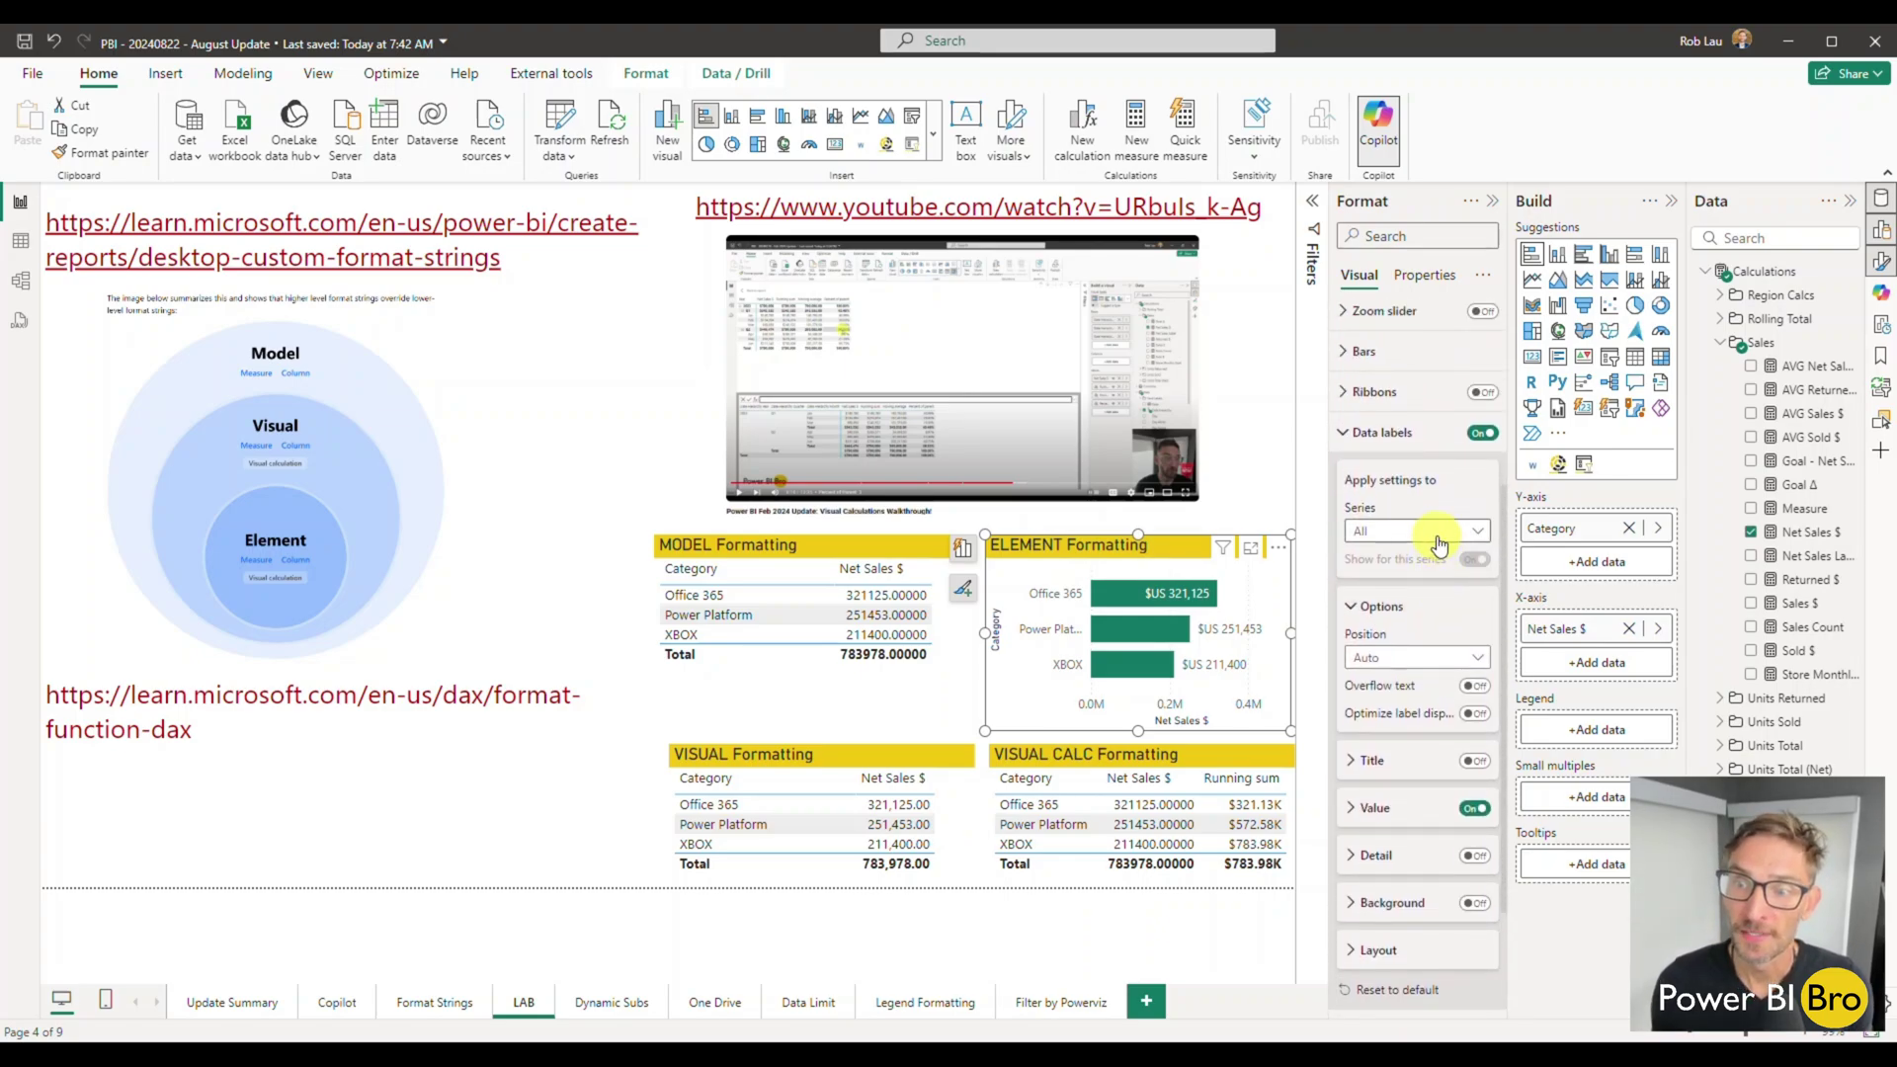
scroll(1412, 652, down, 2)
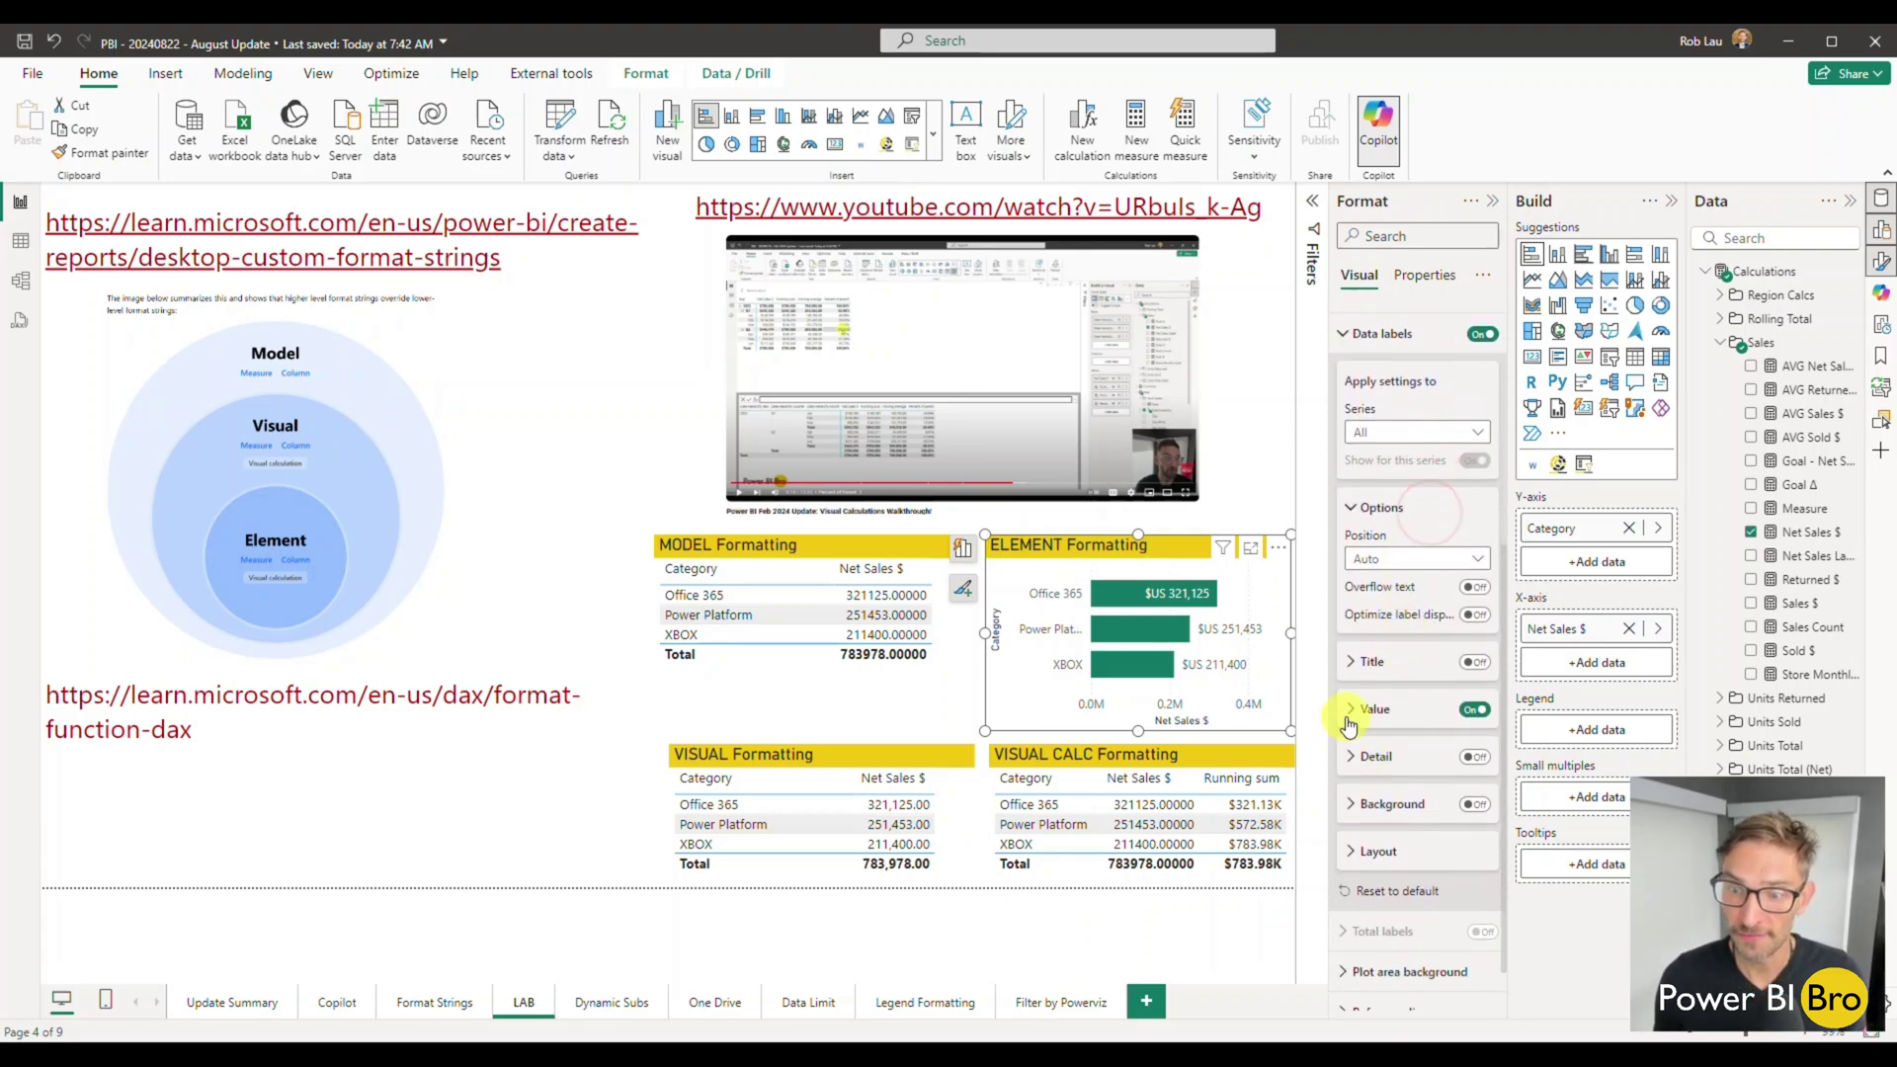
- Expand the data label Value settings and keep Custom display units with the $US #.## format code
click(1352, 710)
scroll(1400, 644, down, 4)
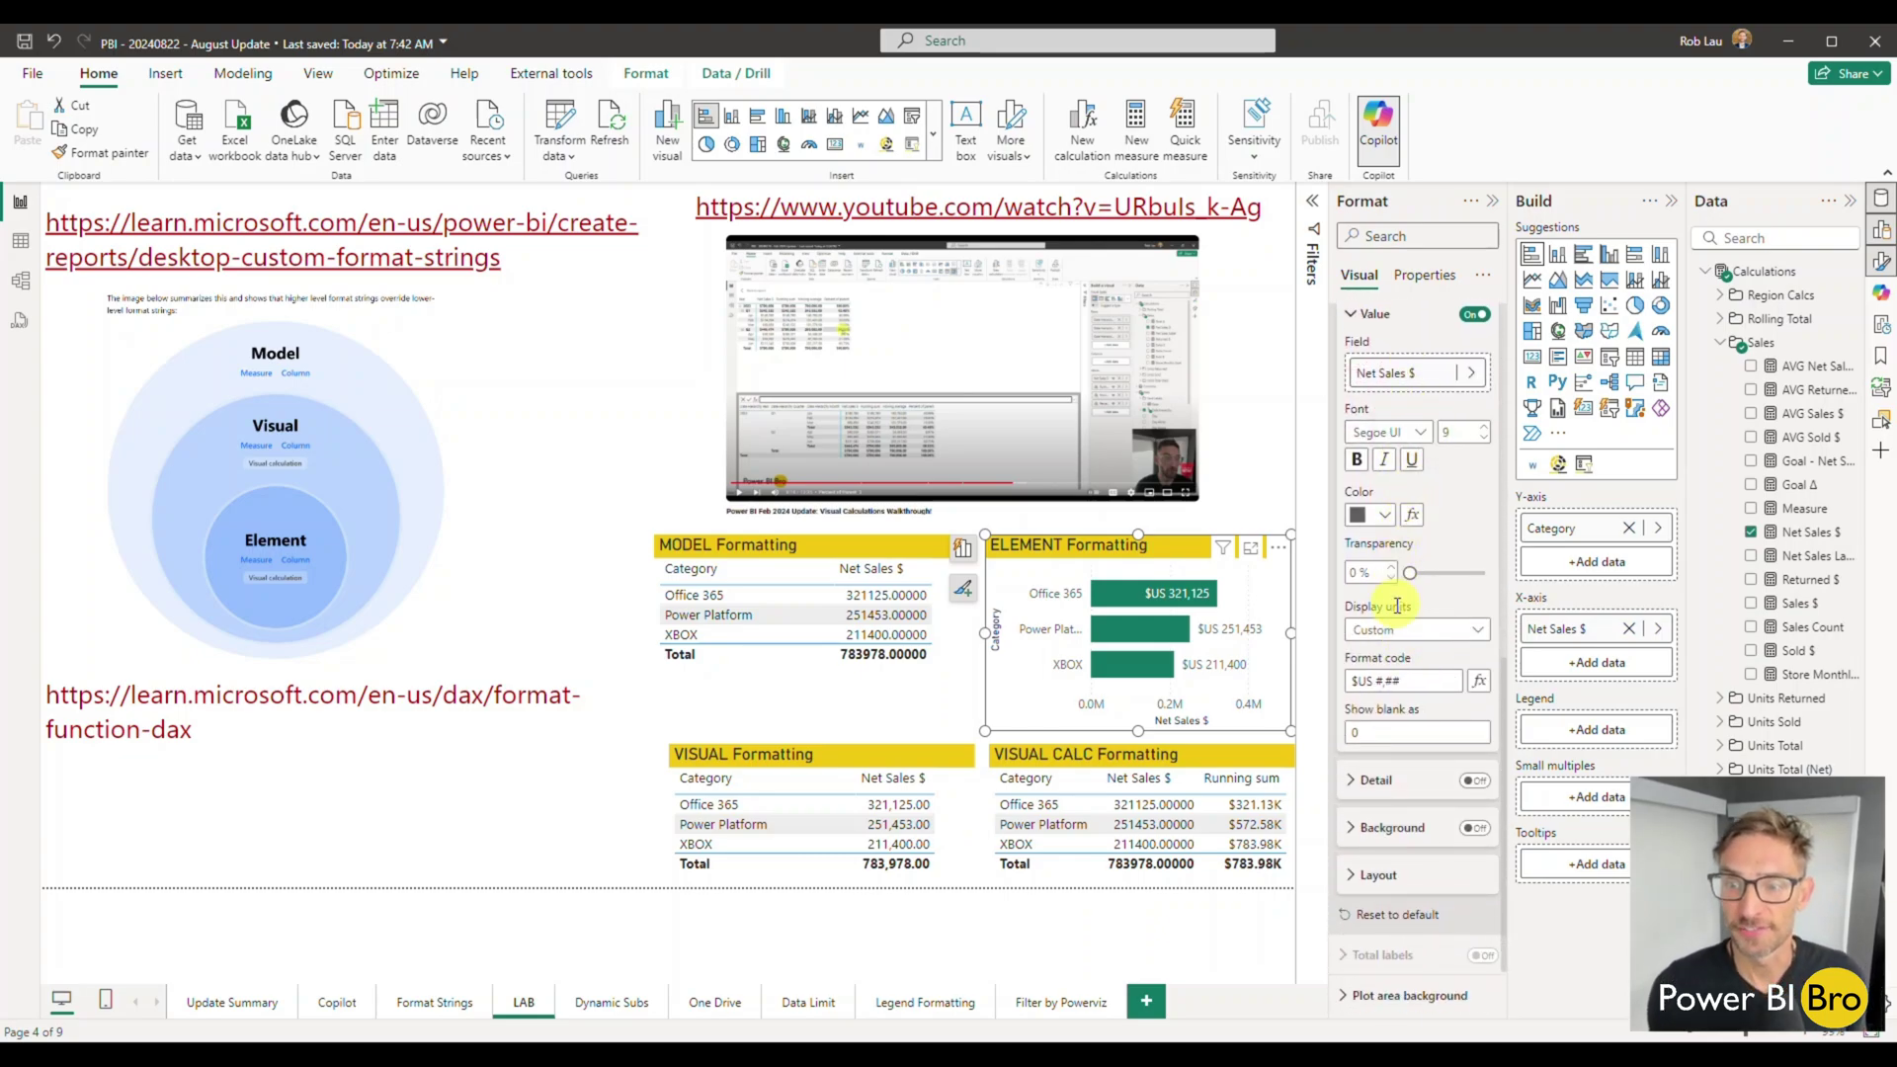
click(1477, 630)
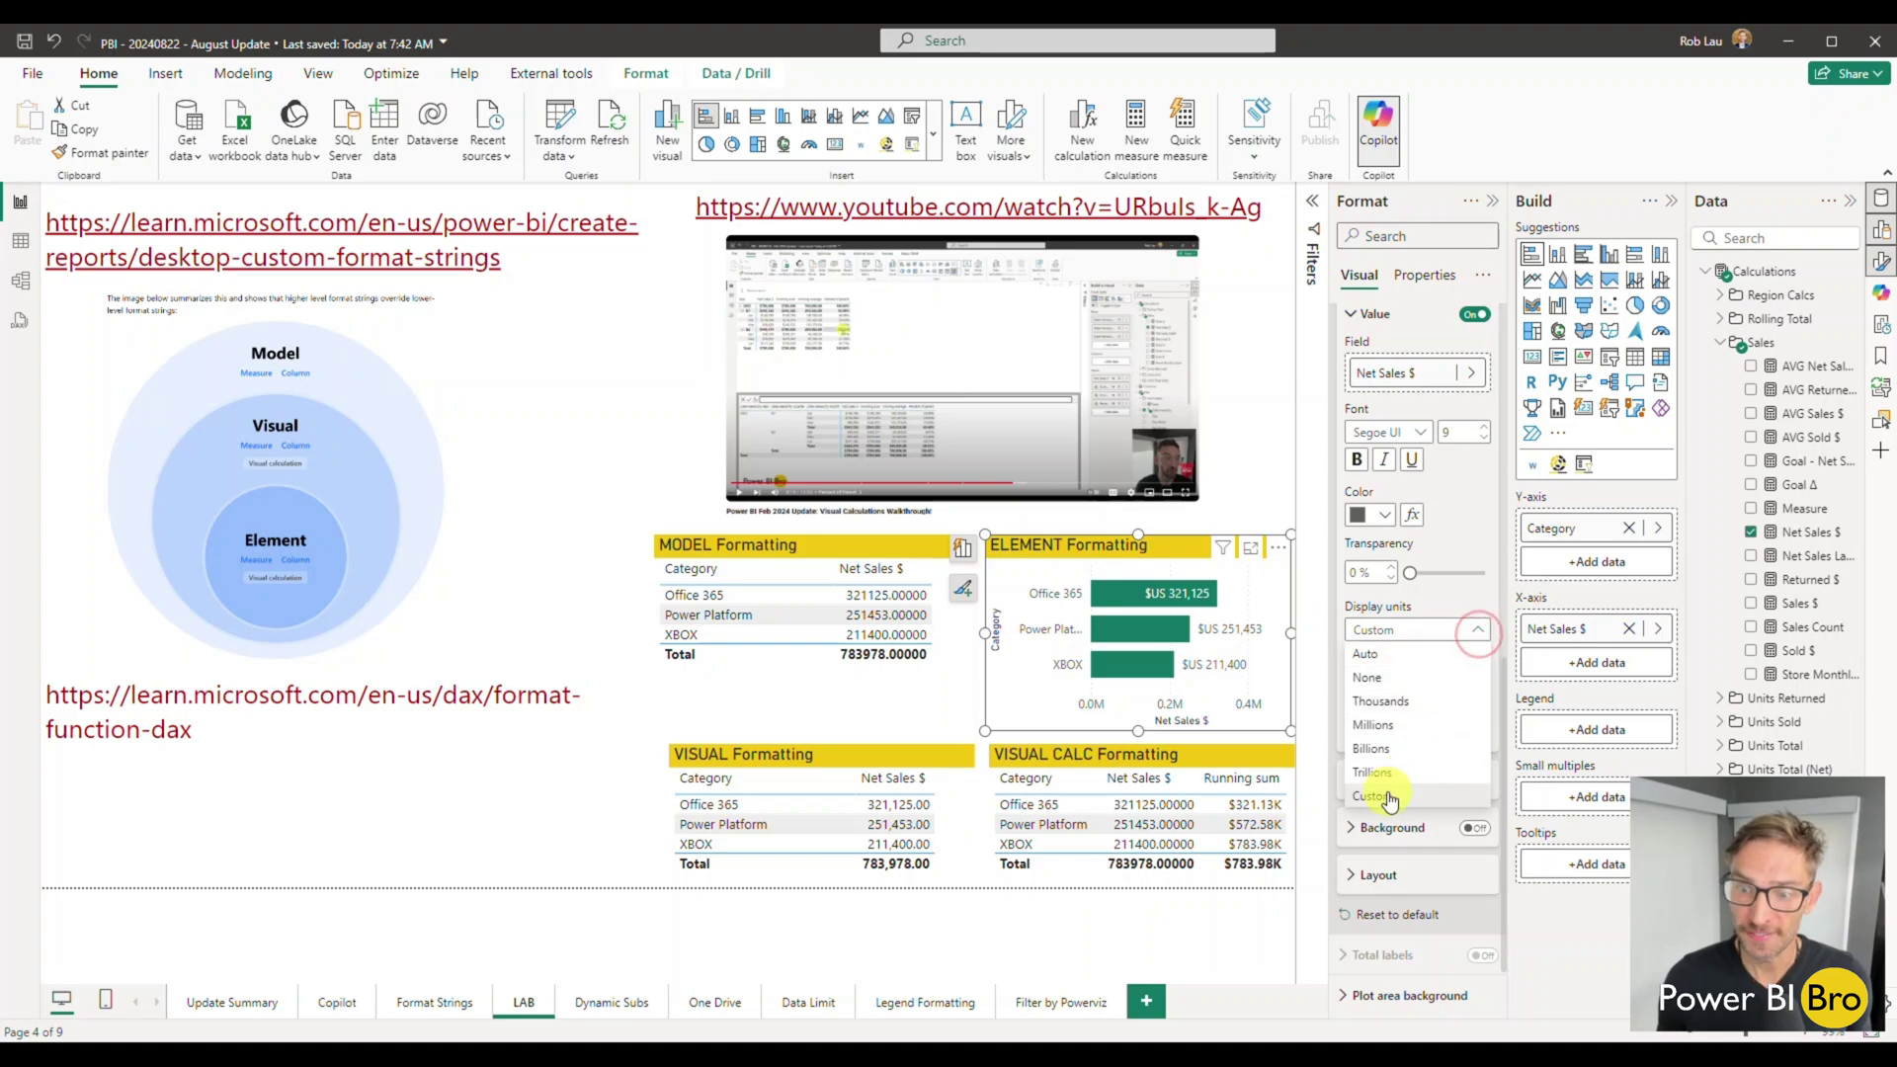
click(1468, 540)
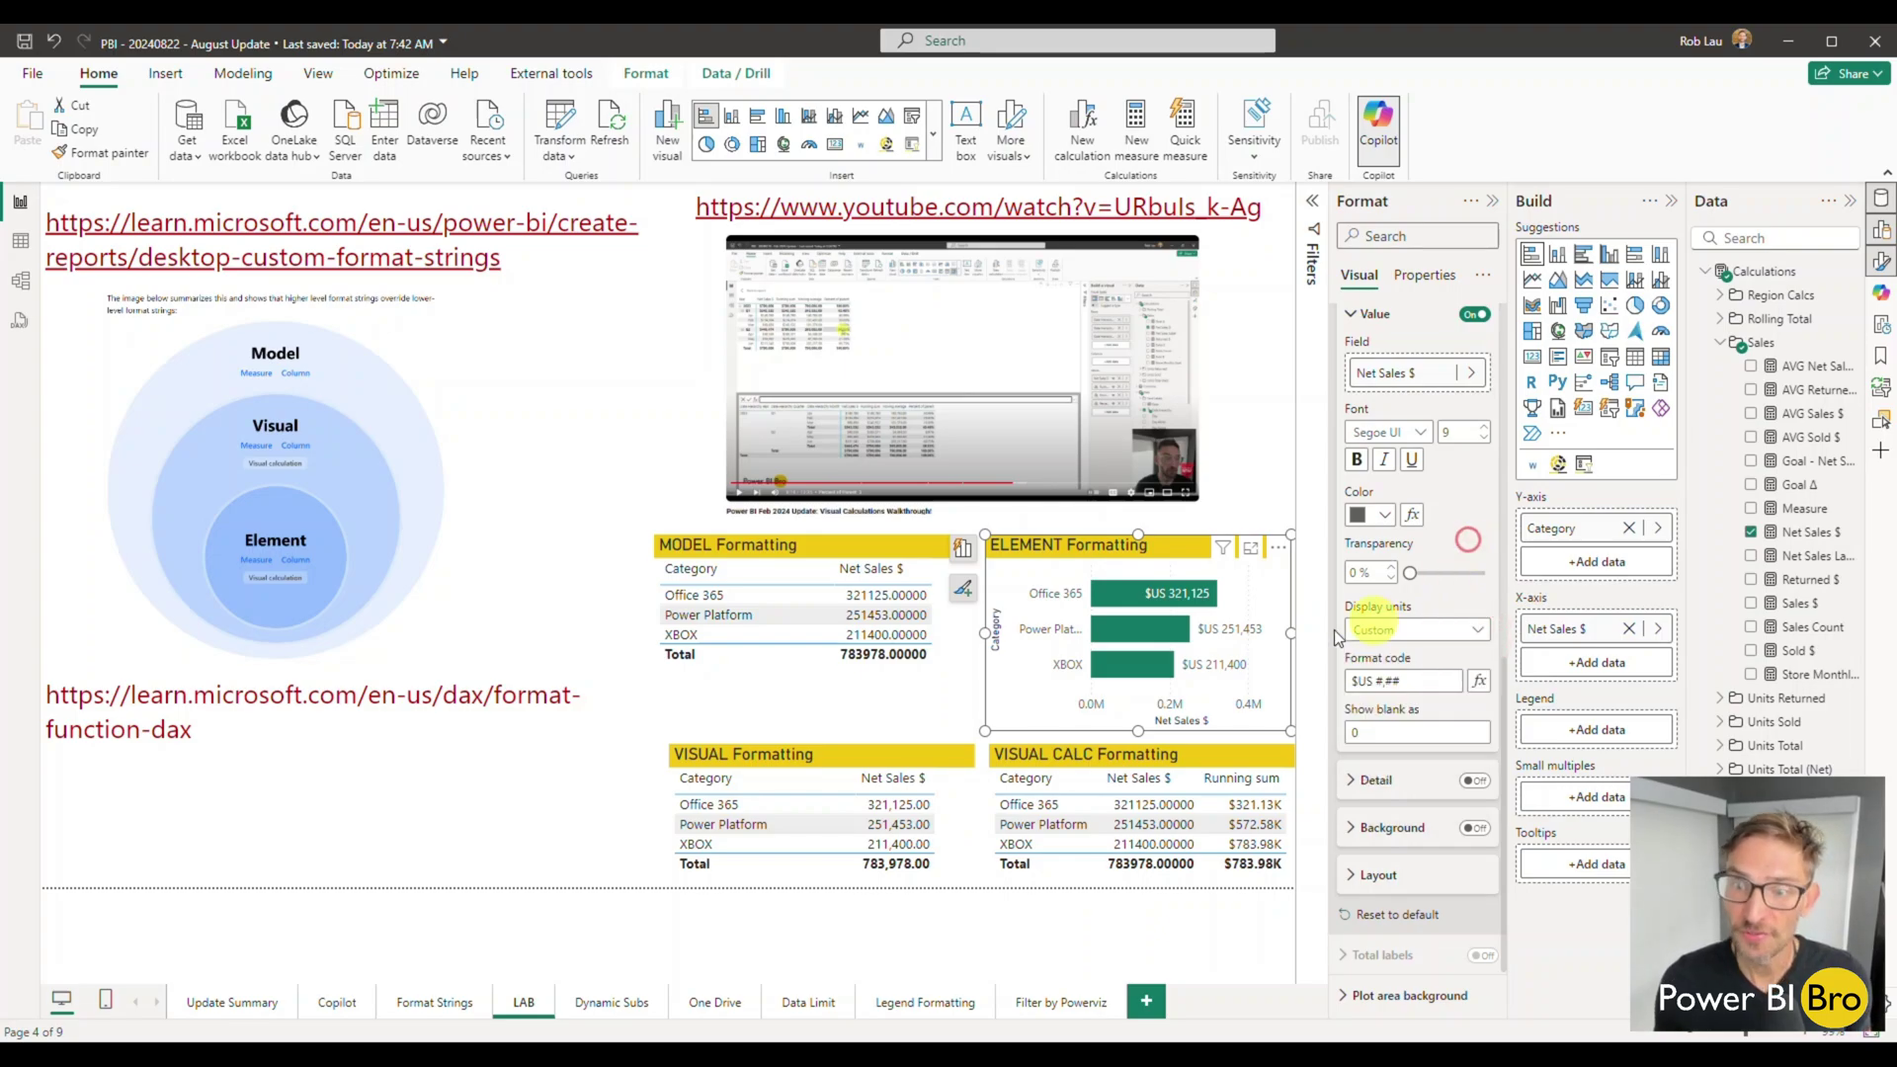
mouse_move(1106, 592)
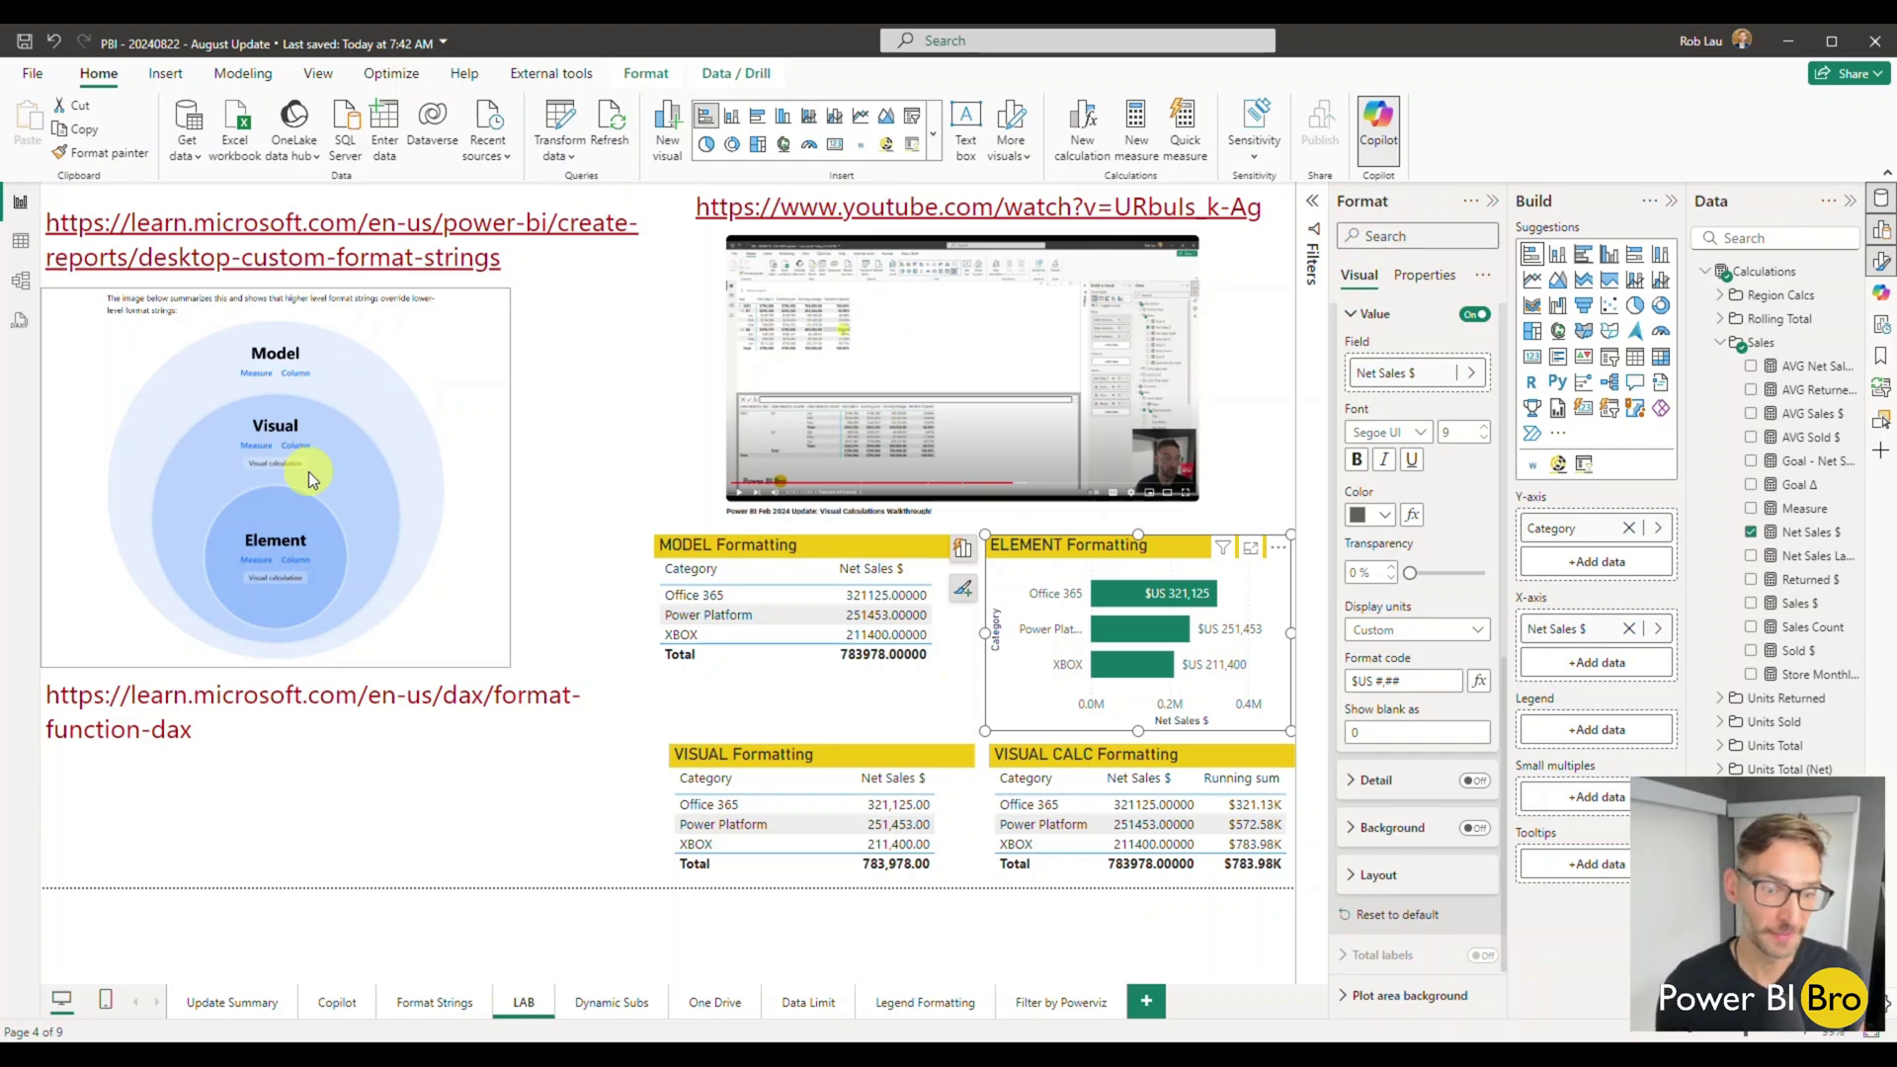
- Switch to the Dynamic Subs page on per-recipient subscriptions and OneDrive/SharePoint delivery
click(599, 1004)
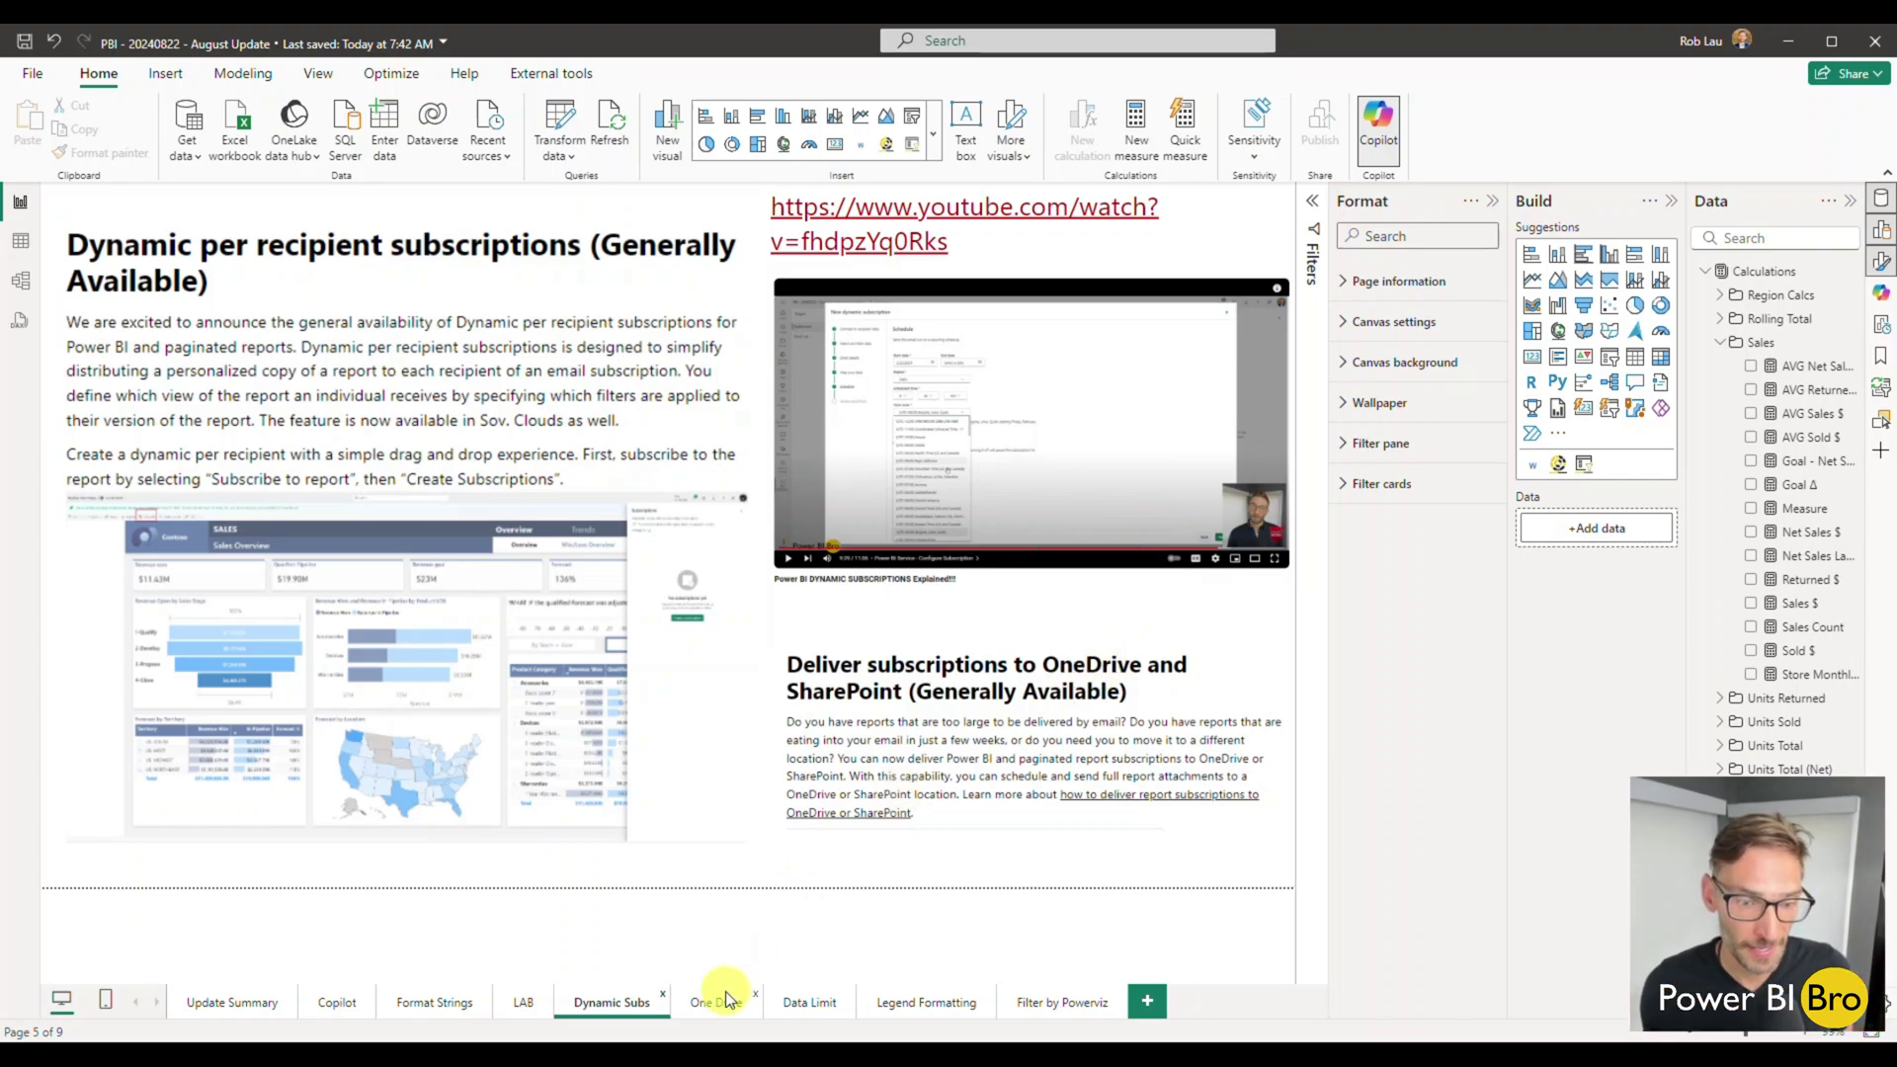
- Open the One Drive page, collapse the Build pane, and select its text box and image
click(696, 1003)
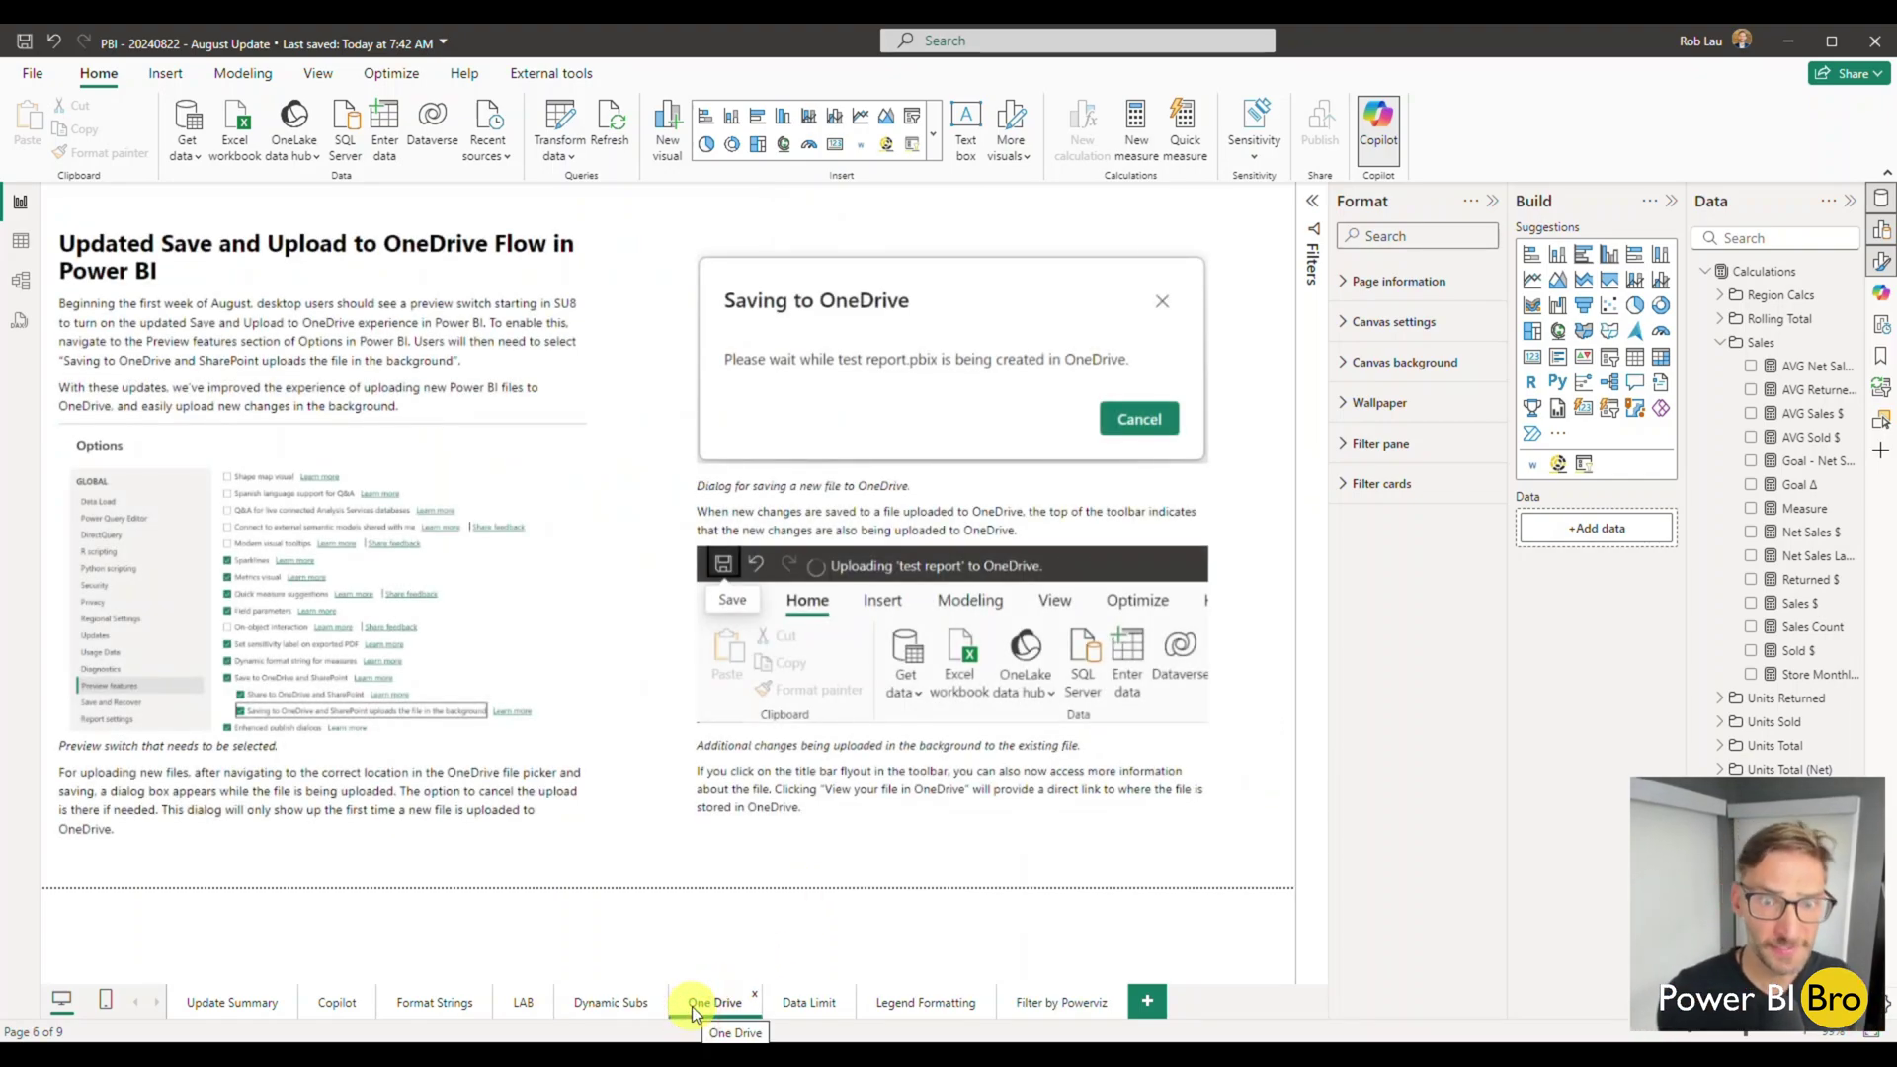
click(1670, 201)
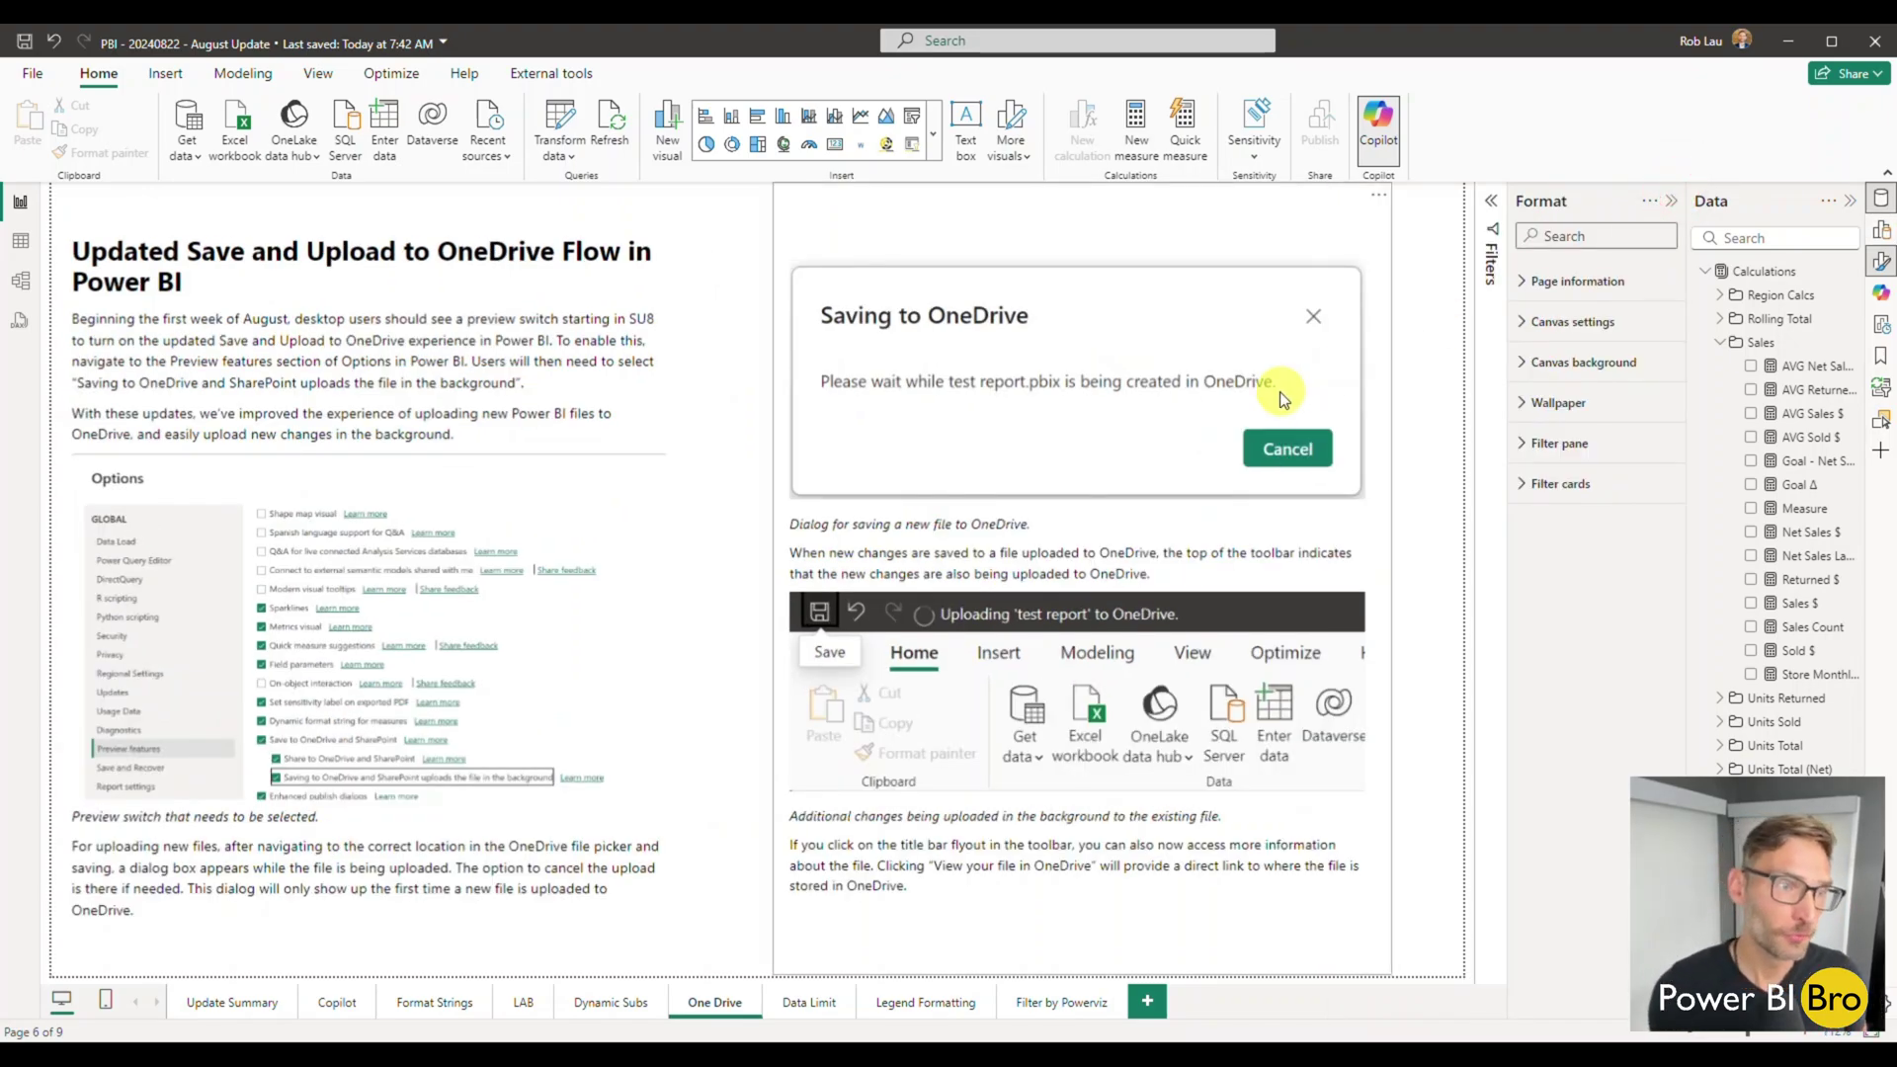
click(528, 328)
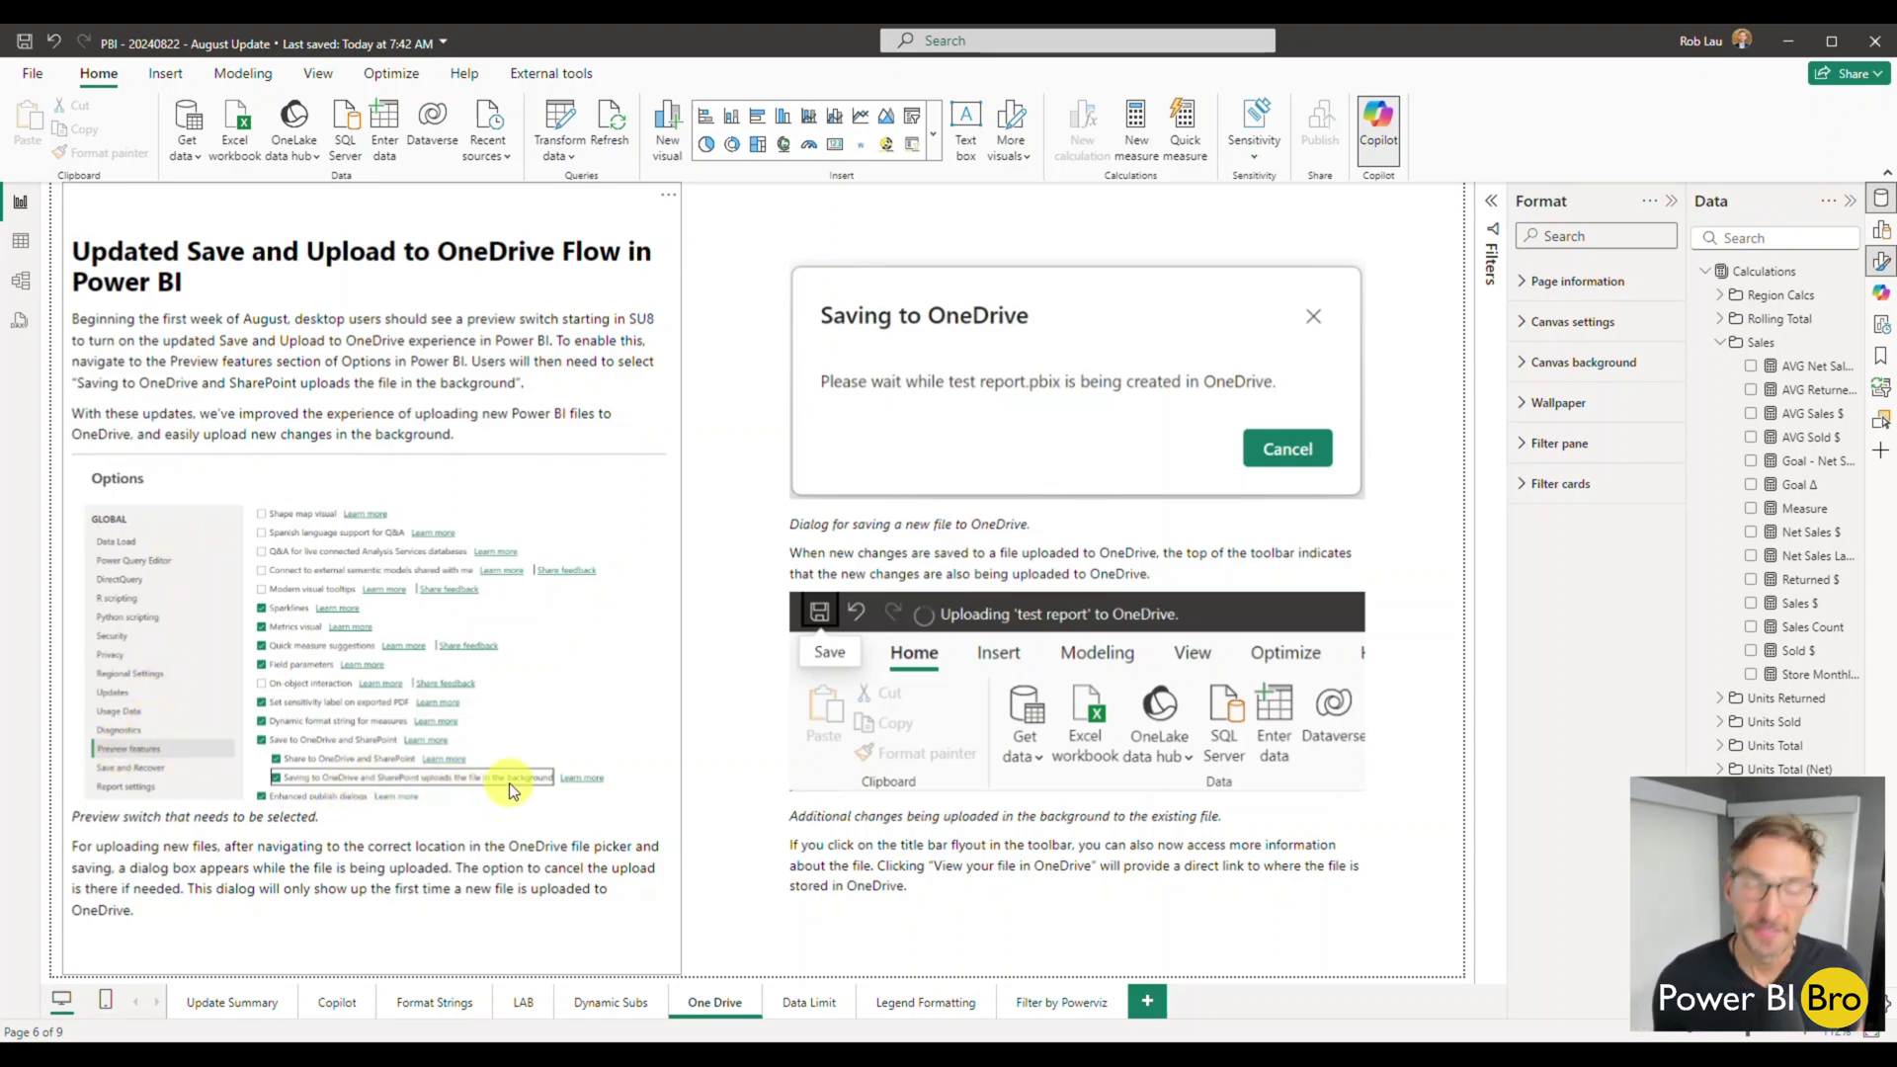
click(889, 424)
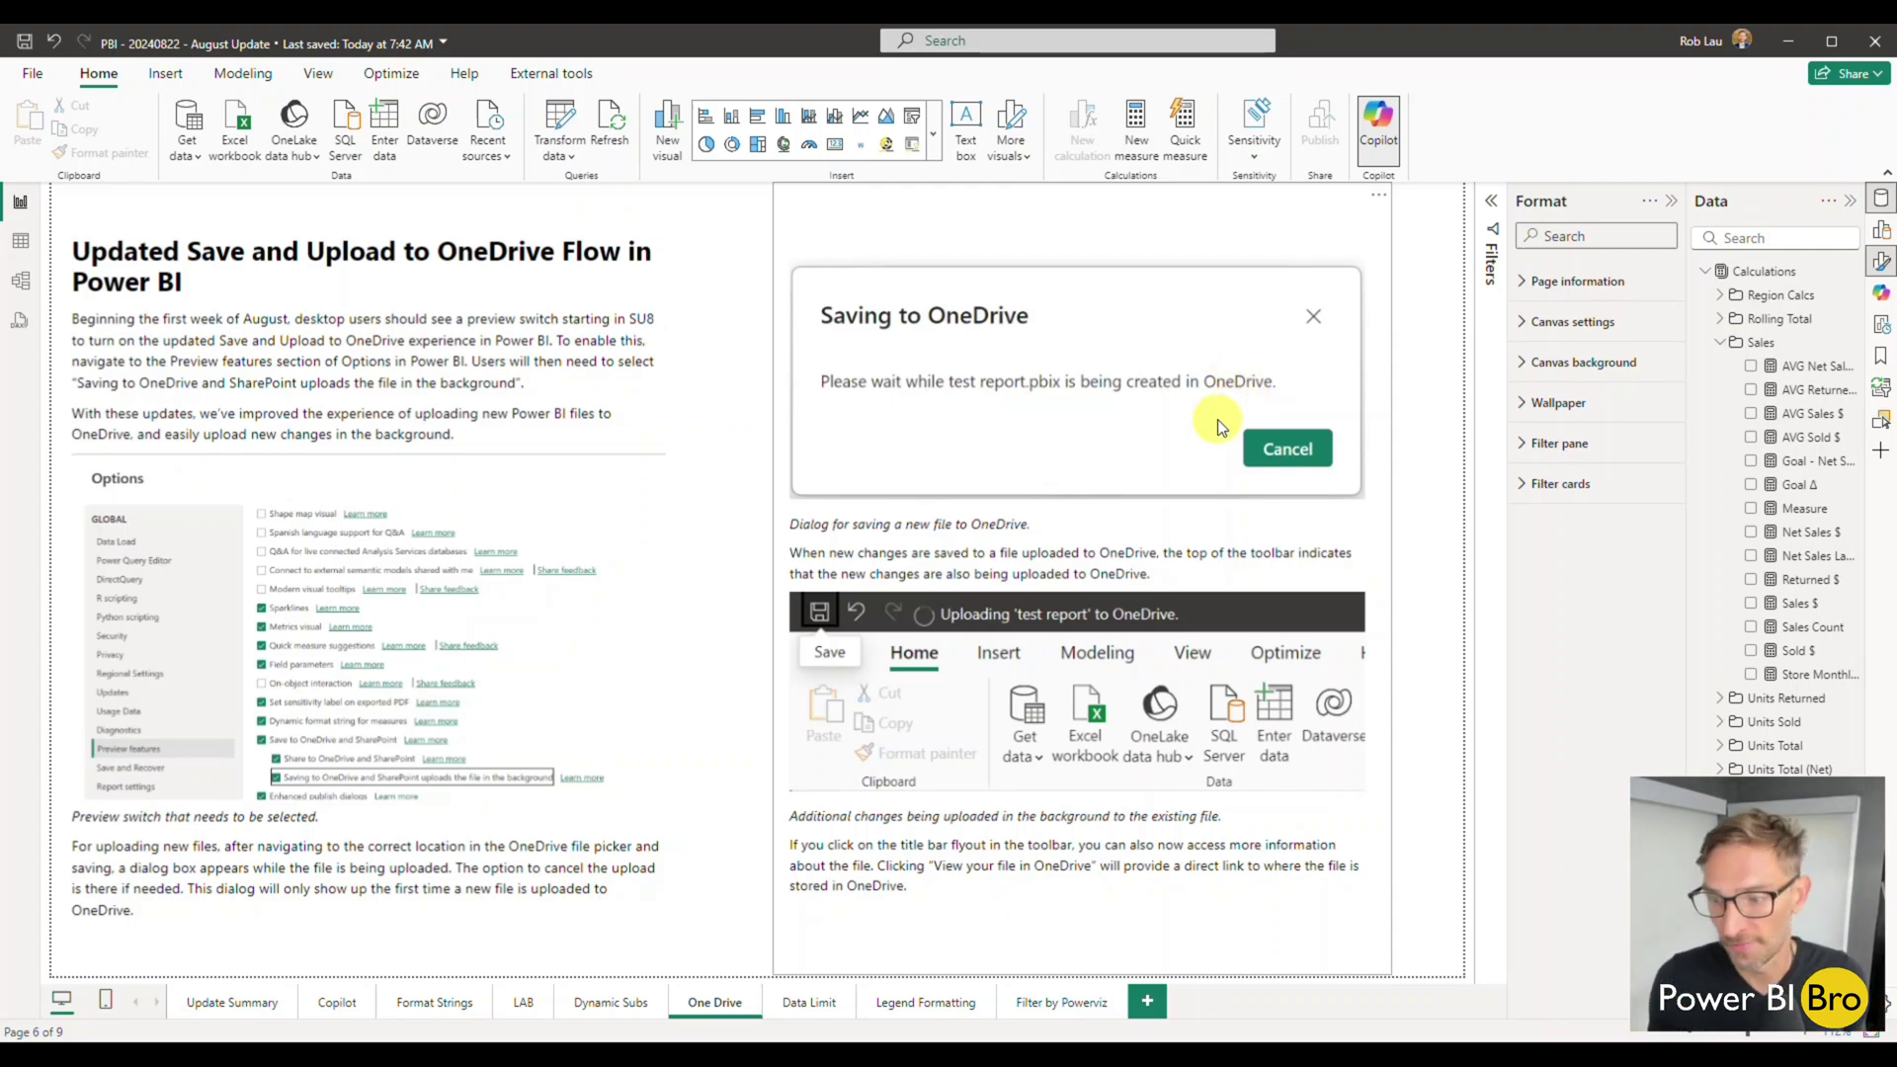
click(795, 1004)
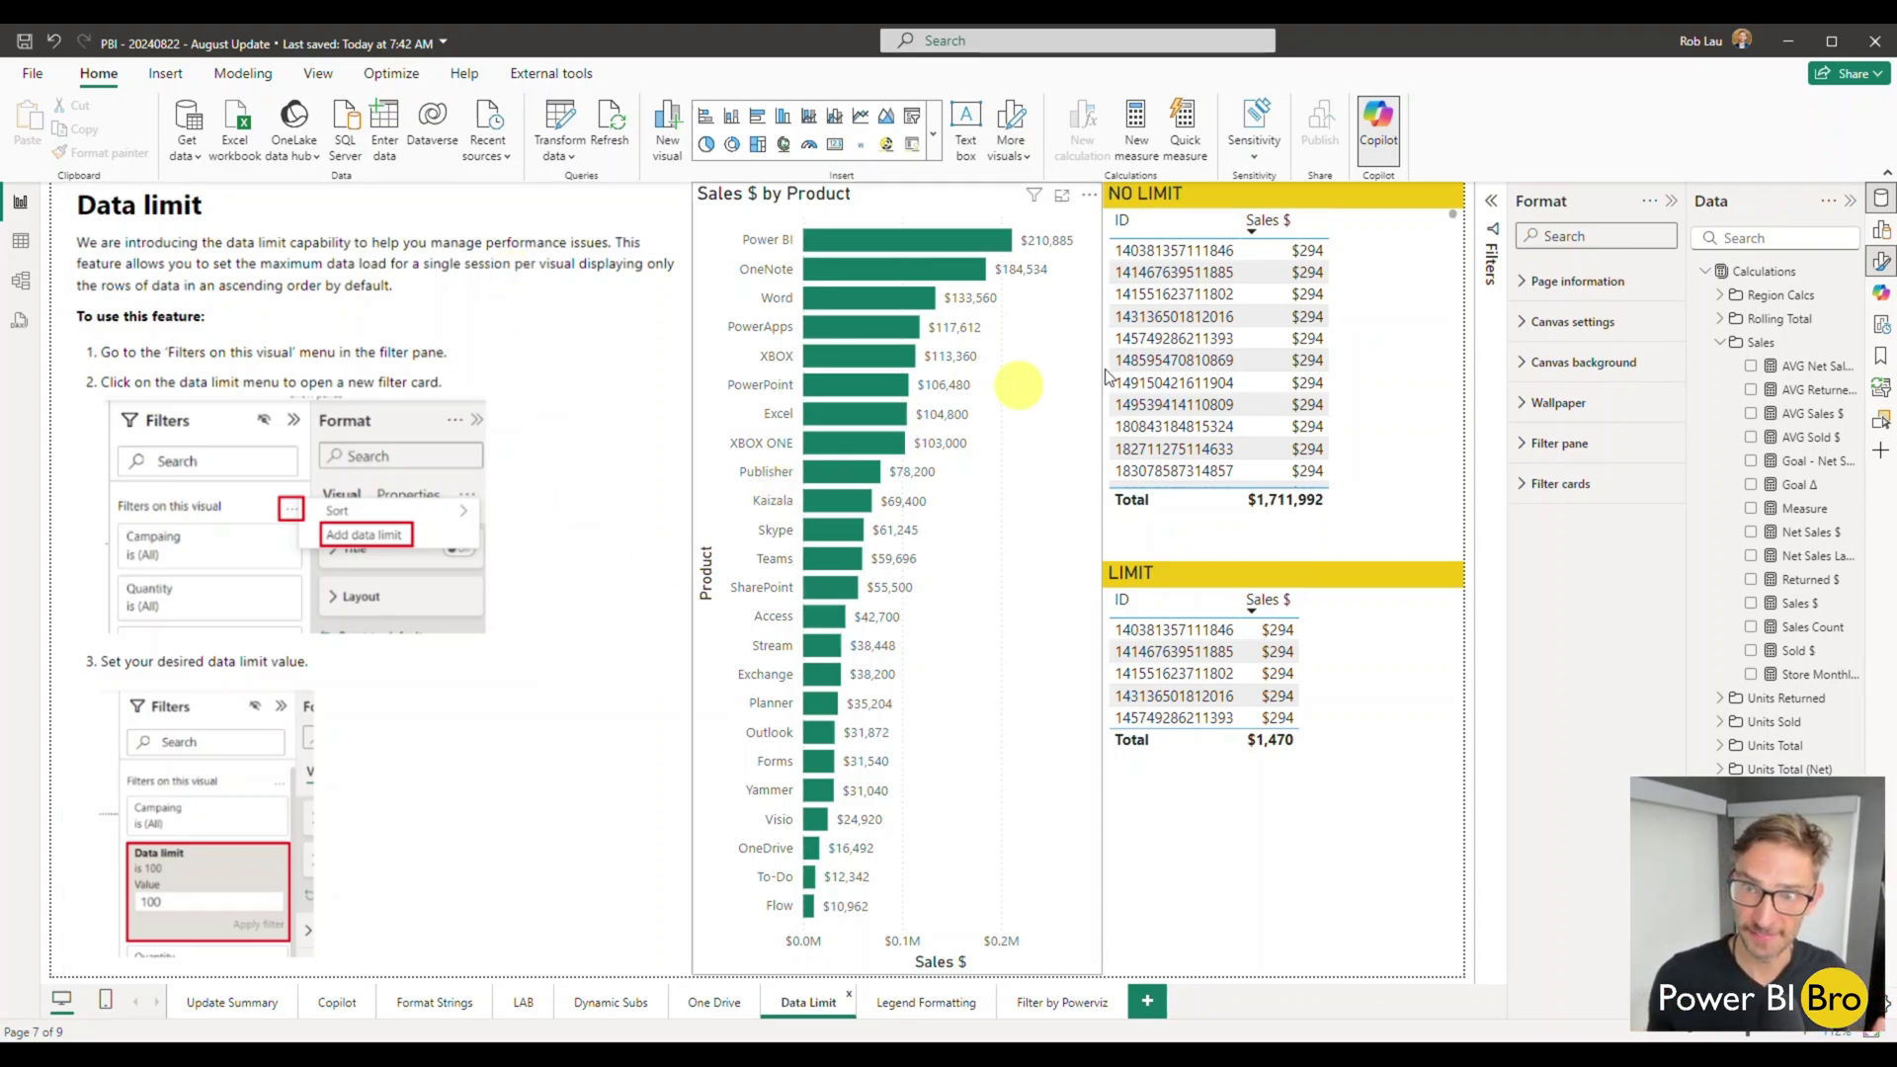
scroll(1262, 297, down, 10)
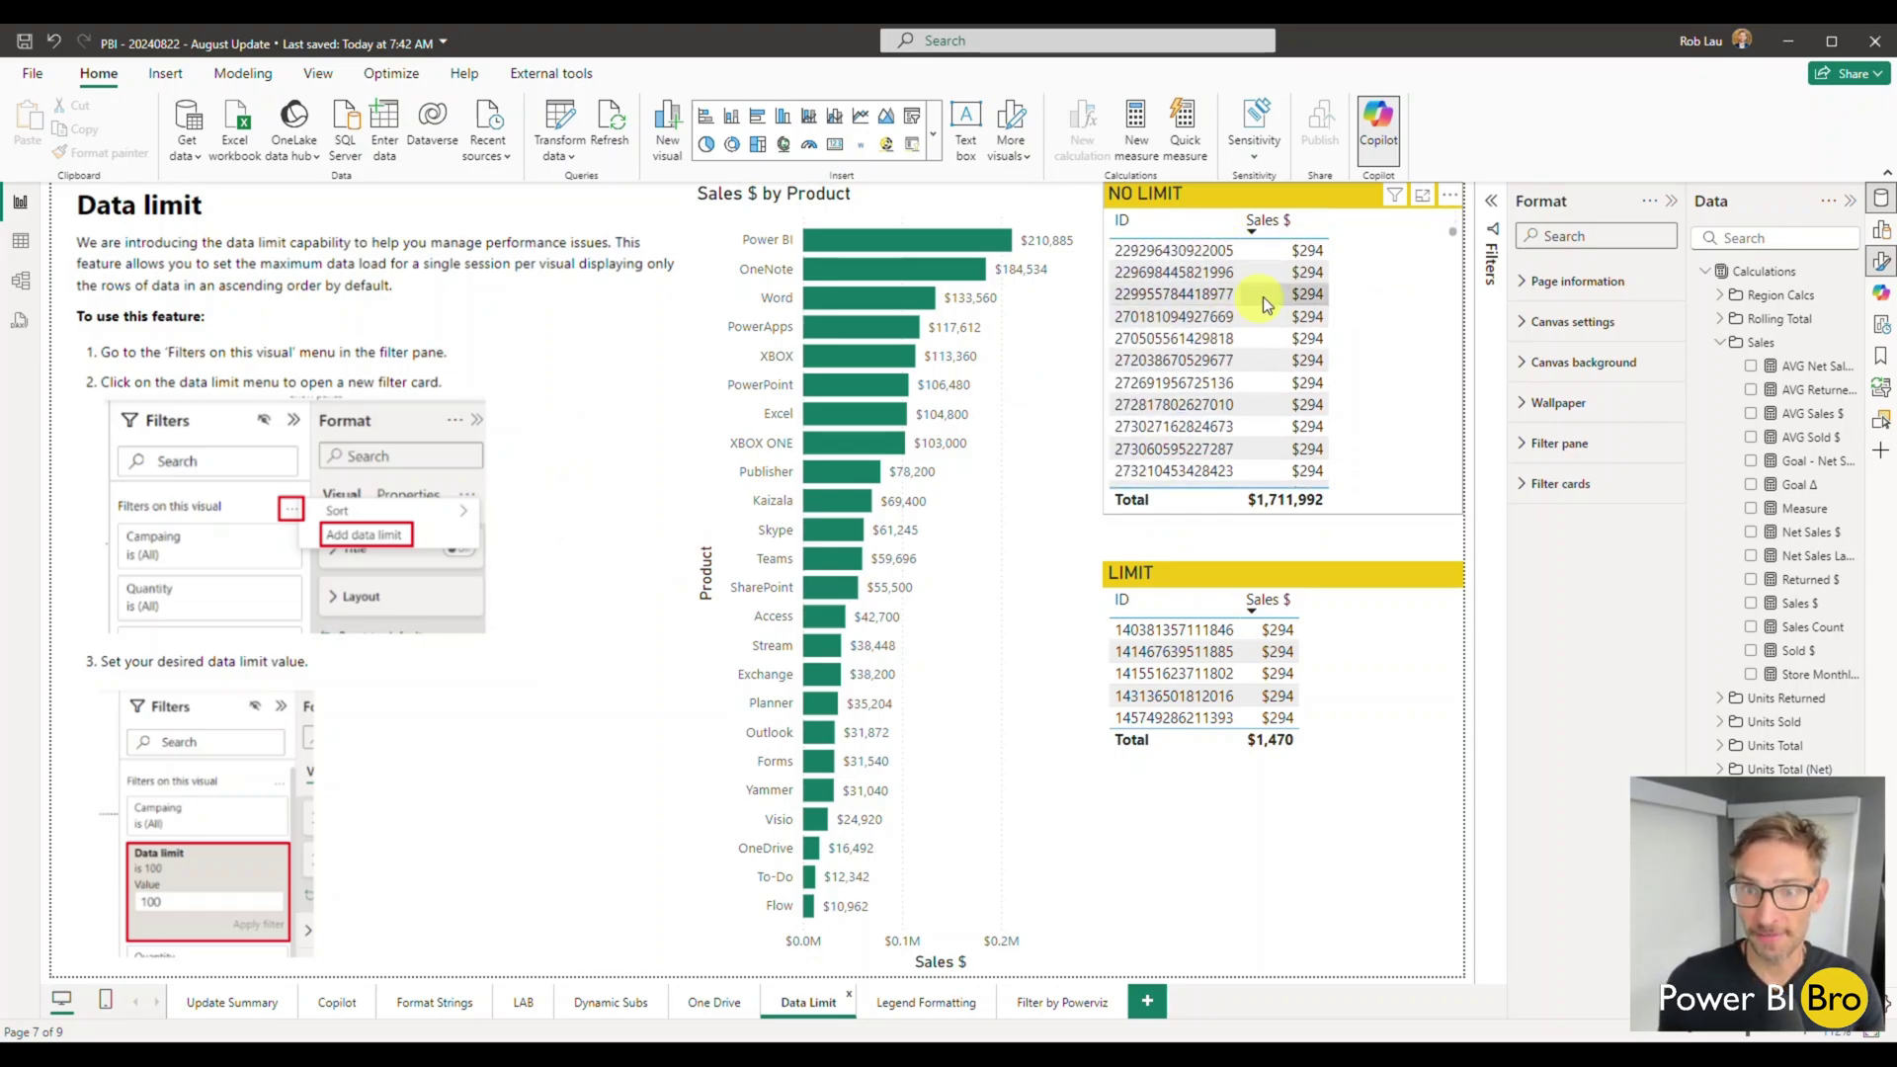
scroll(1368, 385, down, 10)
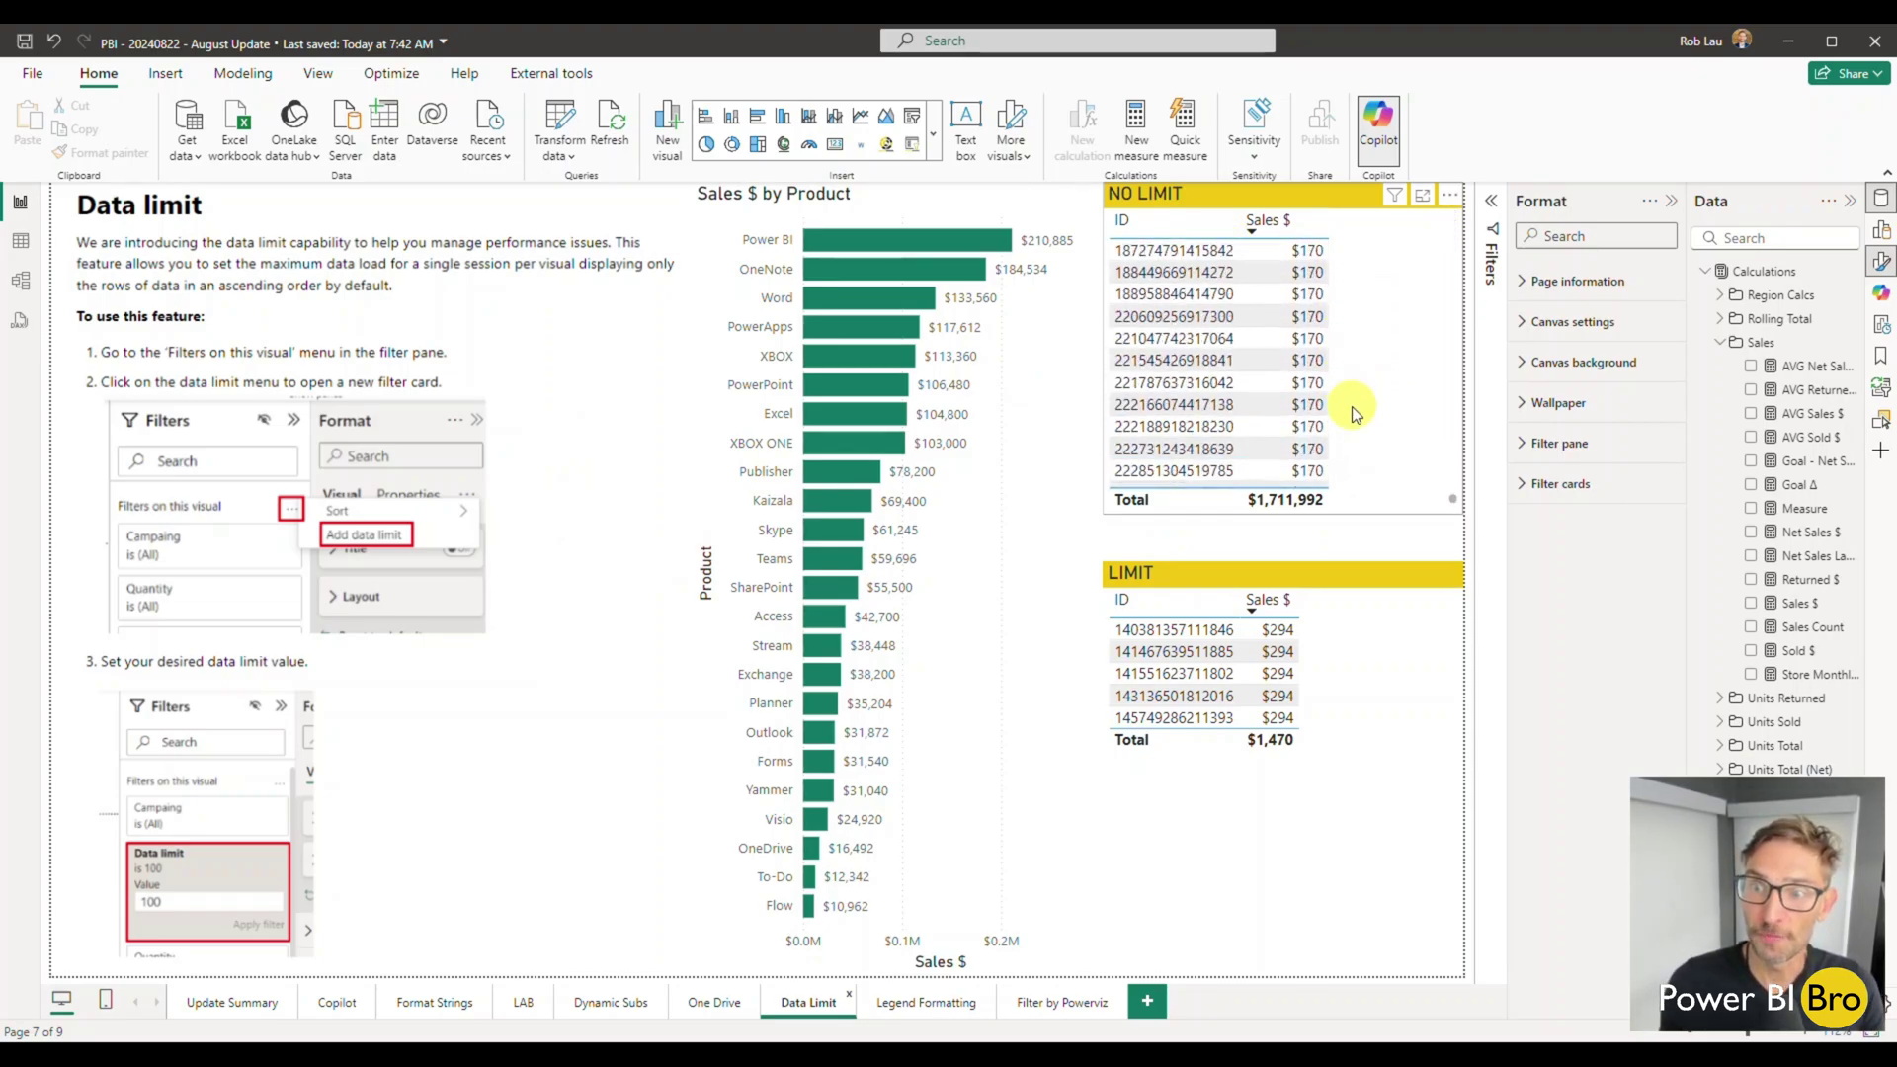
scroll(1364, 415, up, 5)
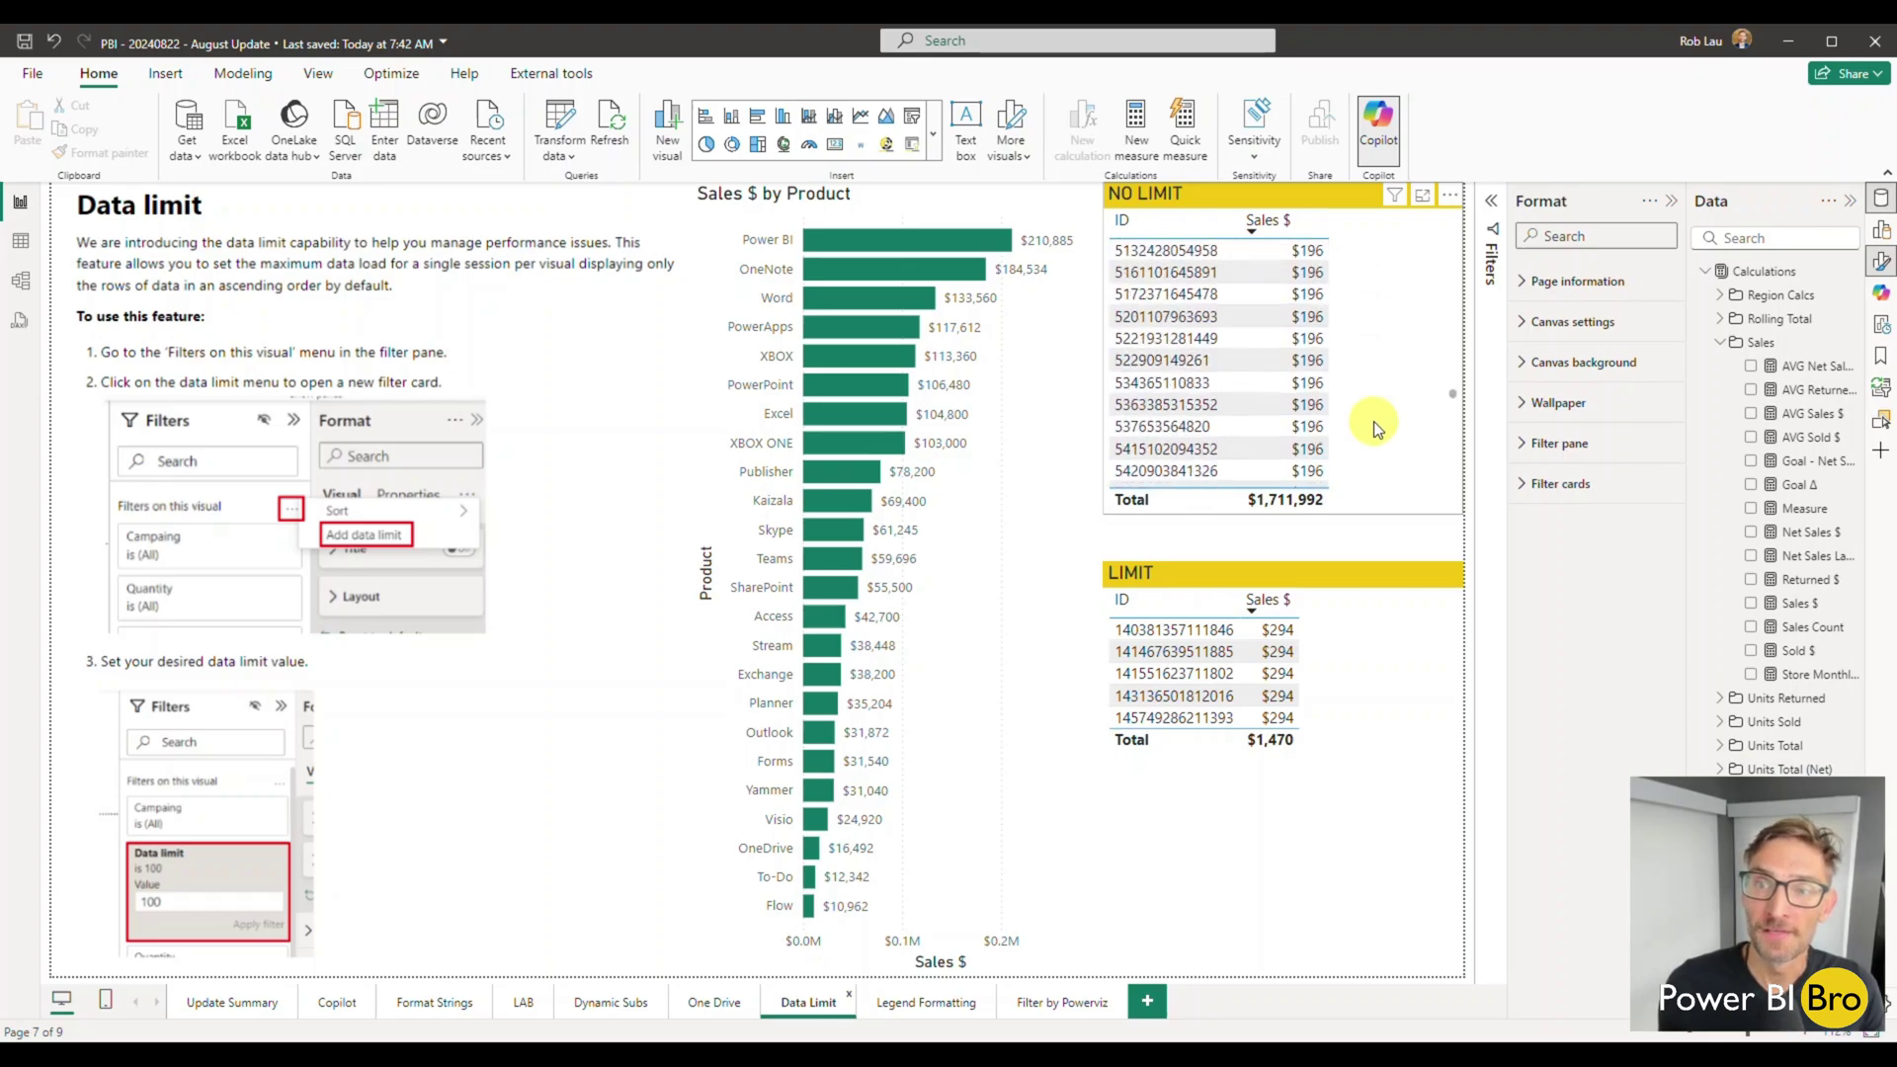
scroll(1373, 425, up, 10)
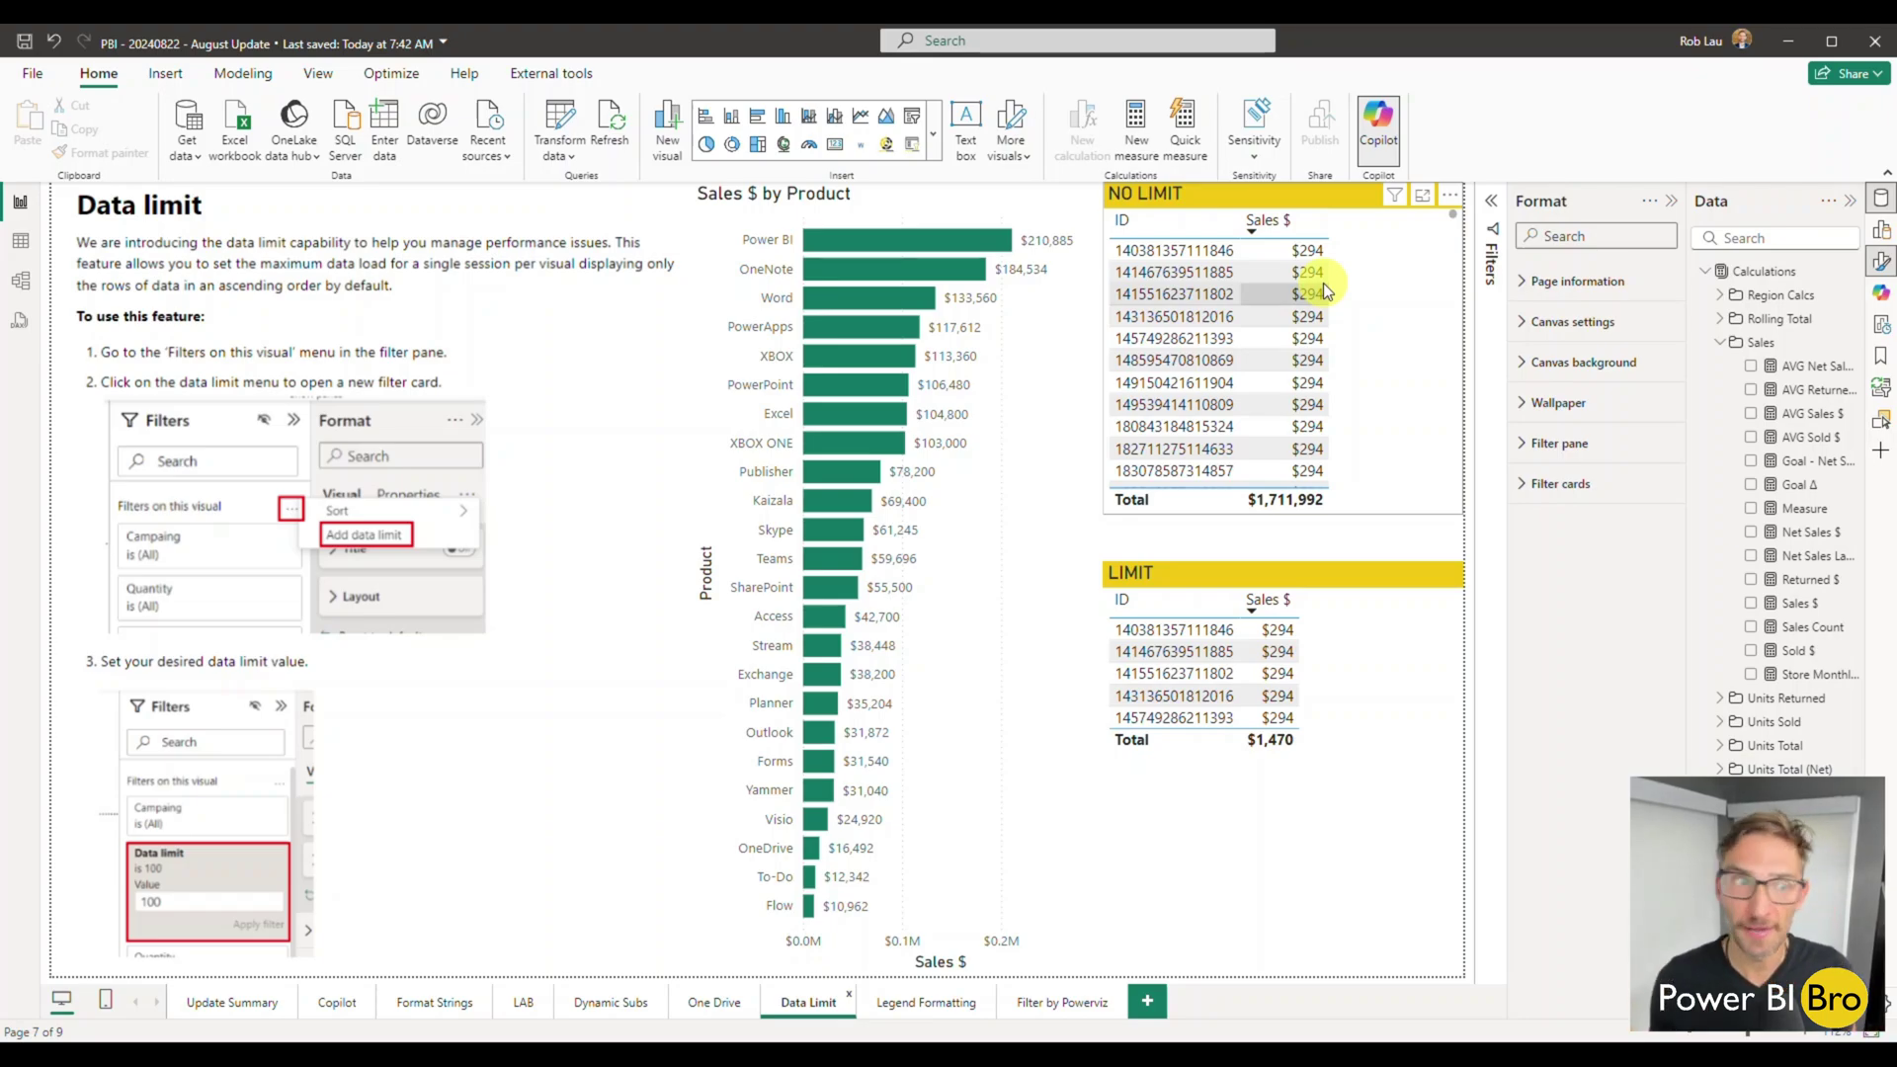
- Open the Filters pane and inspect the NO LIMIT and LIMIT tables' filters, showing Data limit is 5
click(1491, 201)
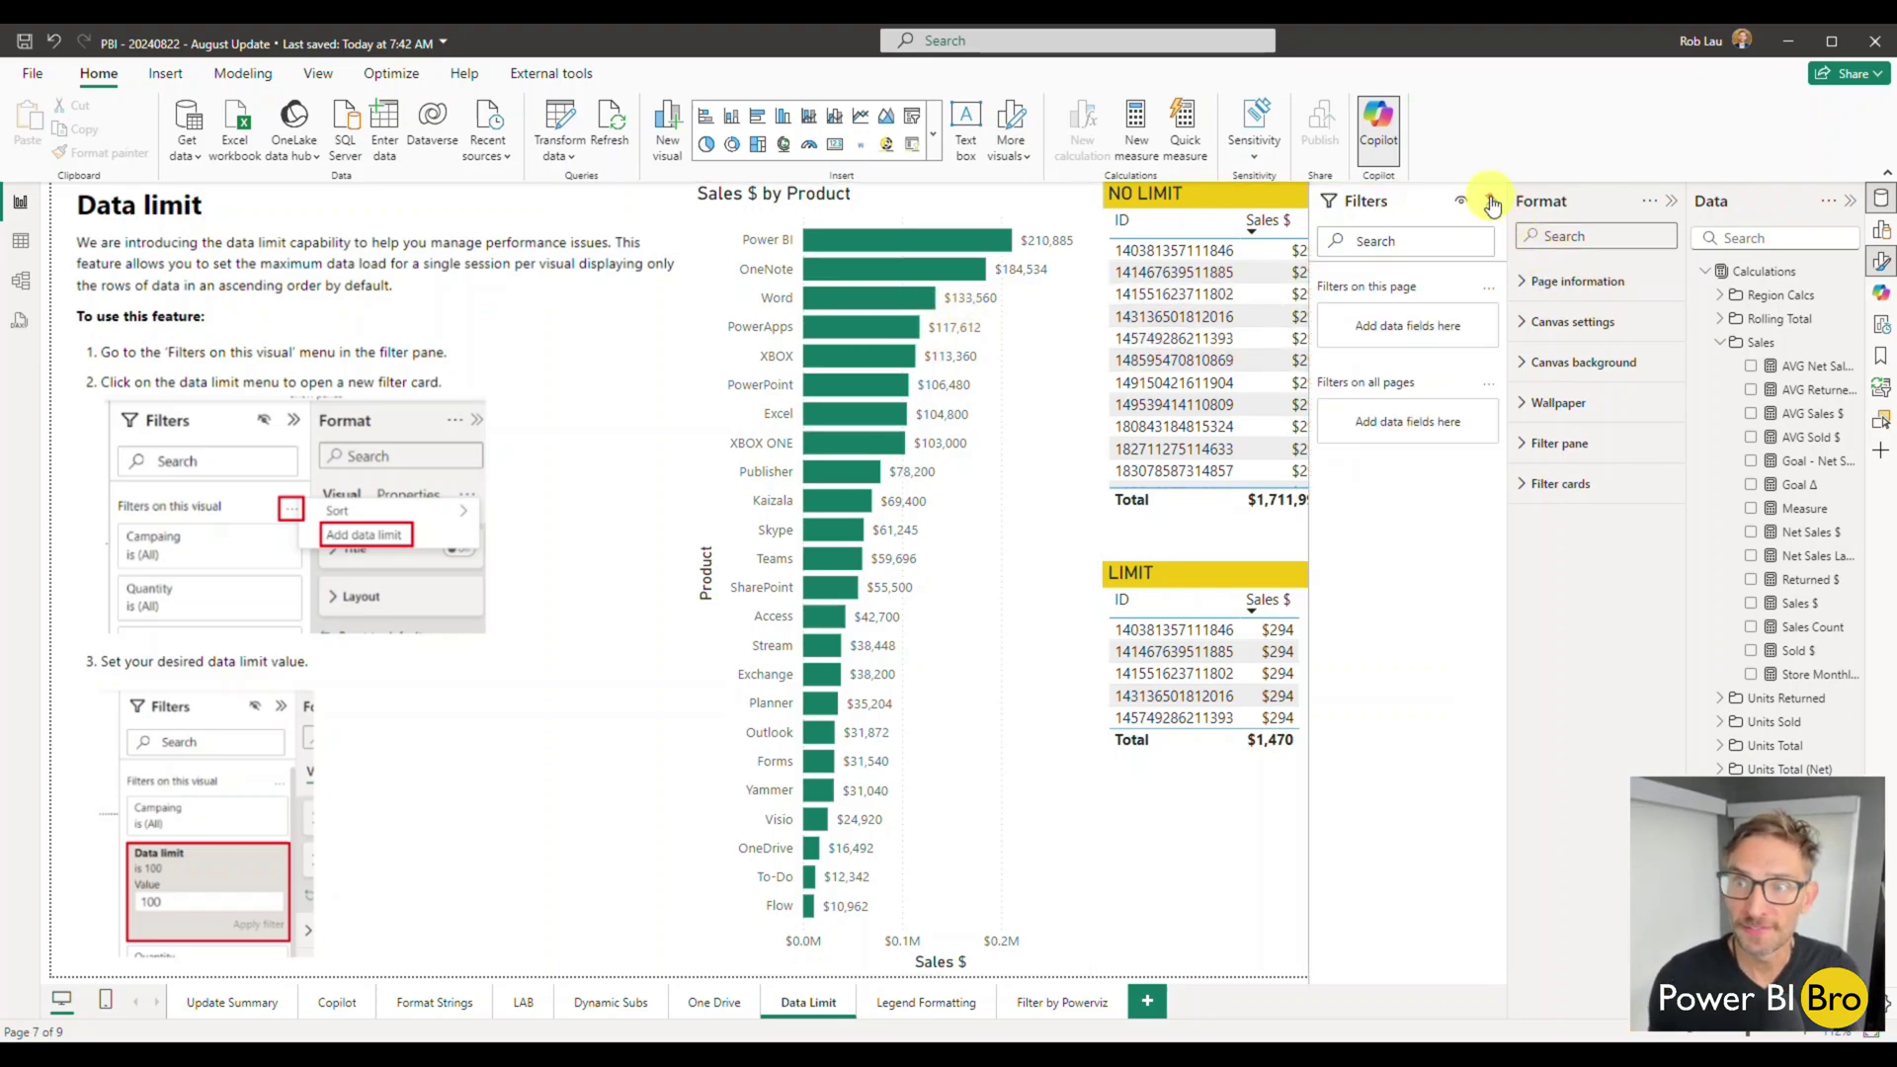
click(1258, 318)
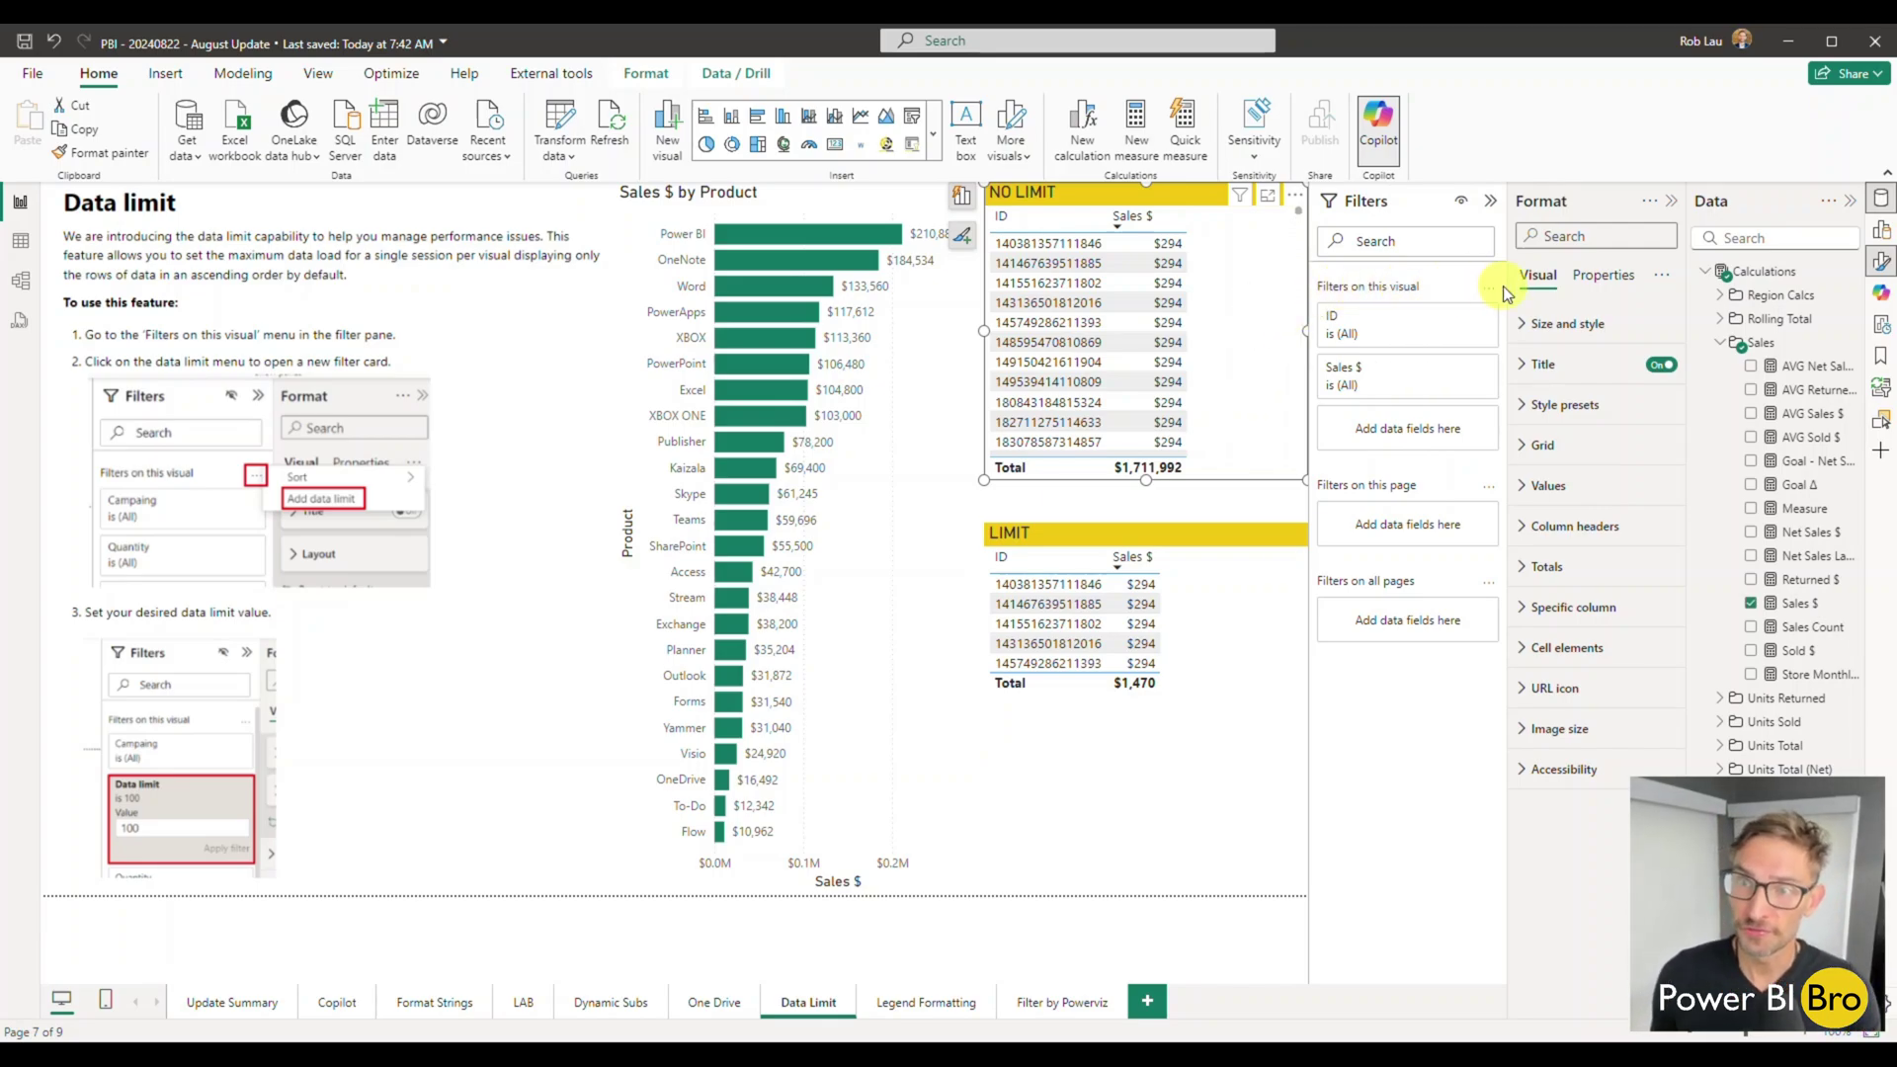
click(1266, 539)
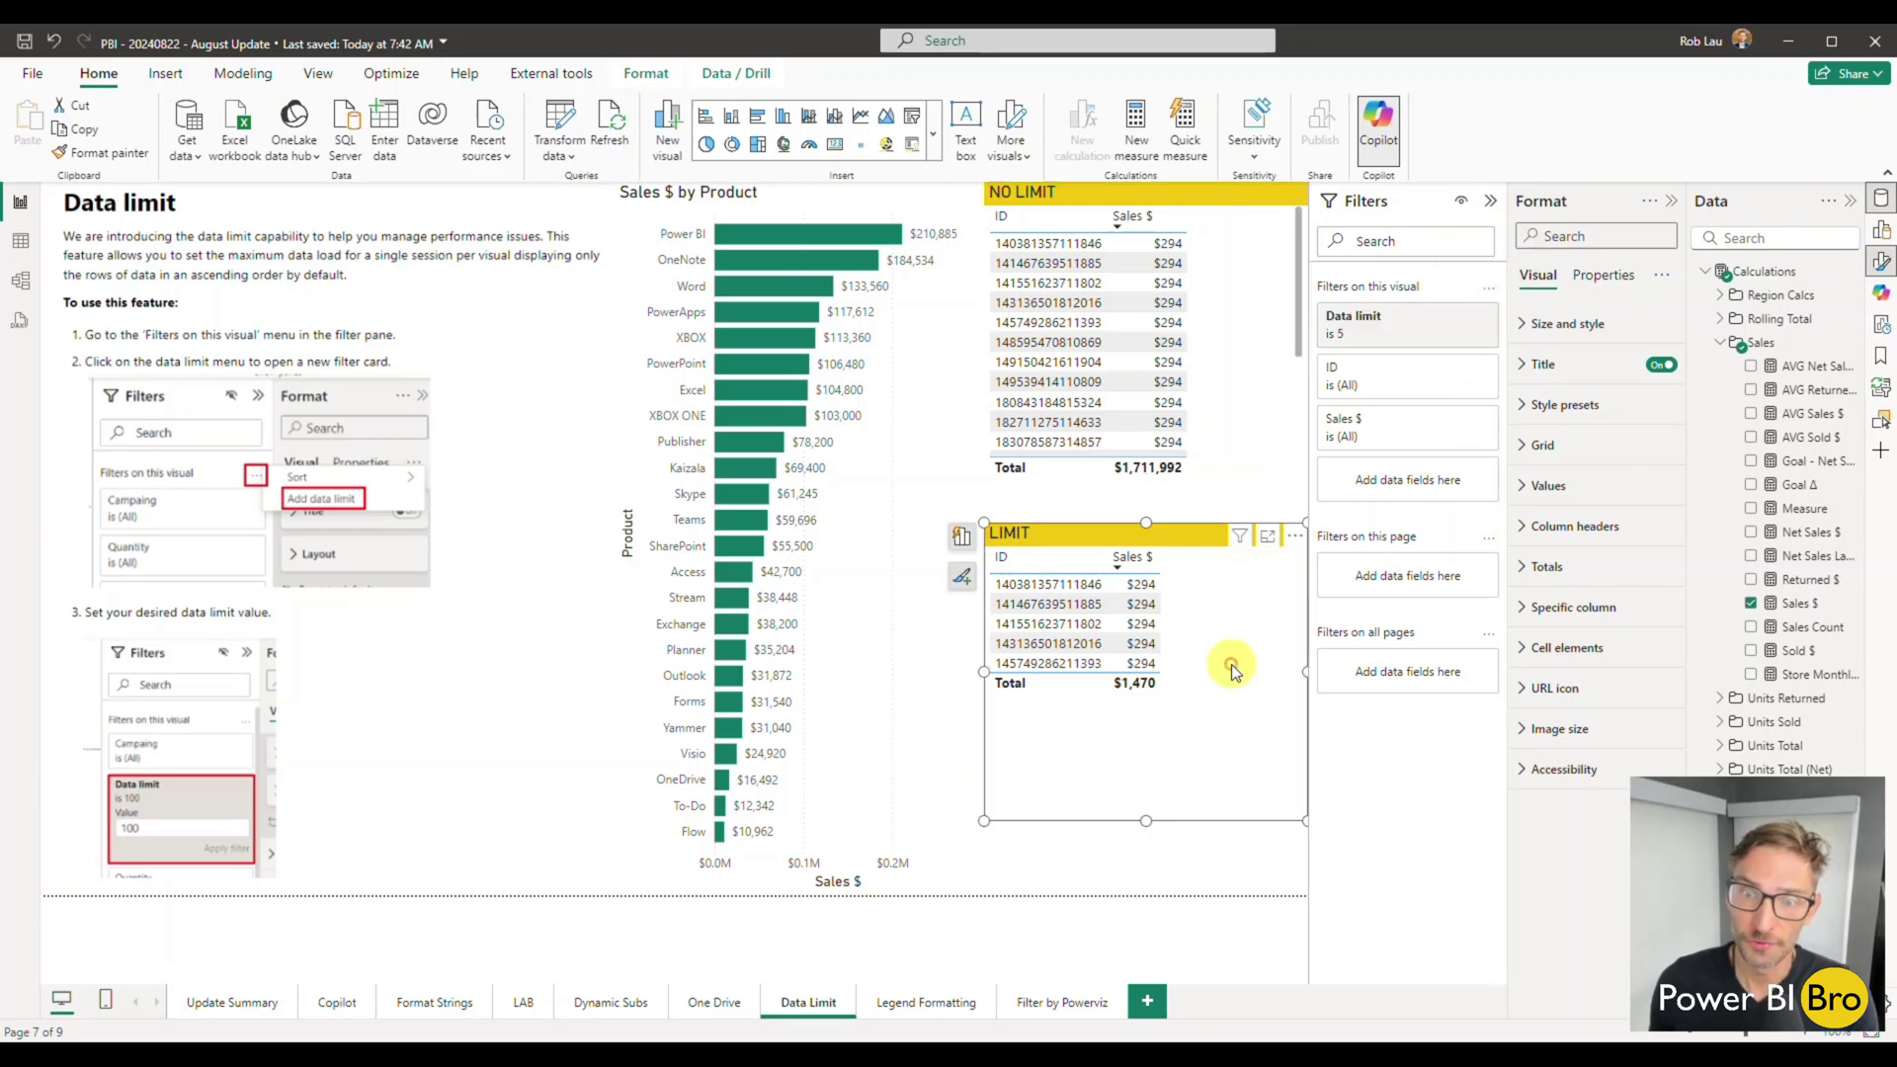
click(1488, 288)
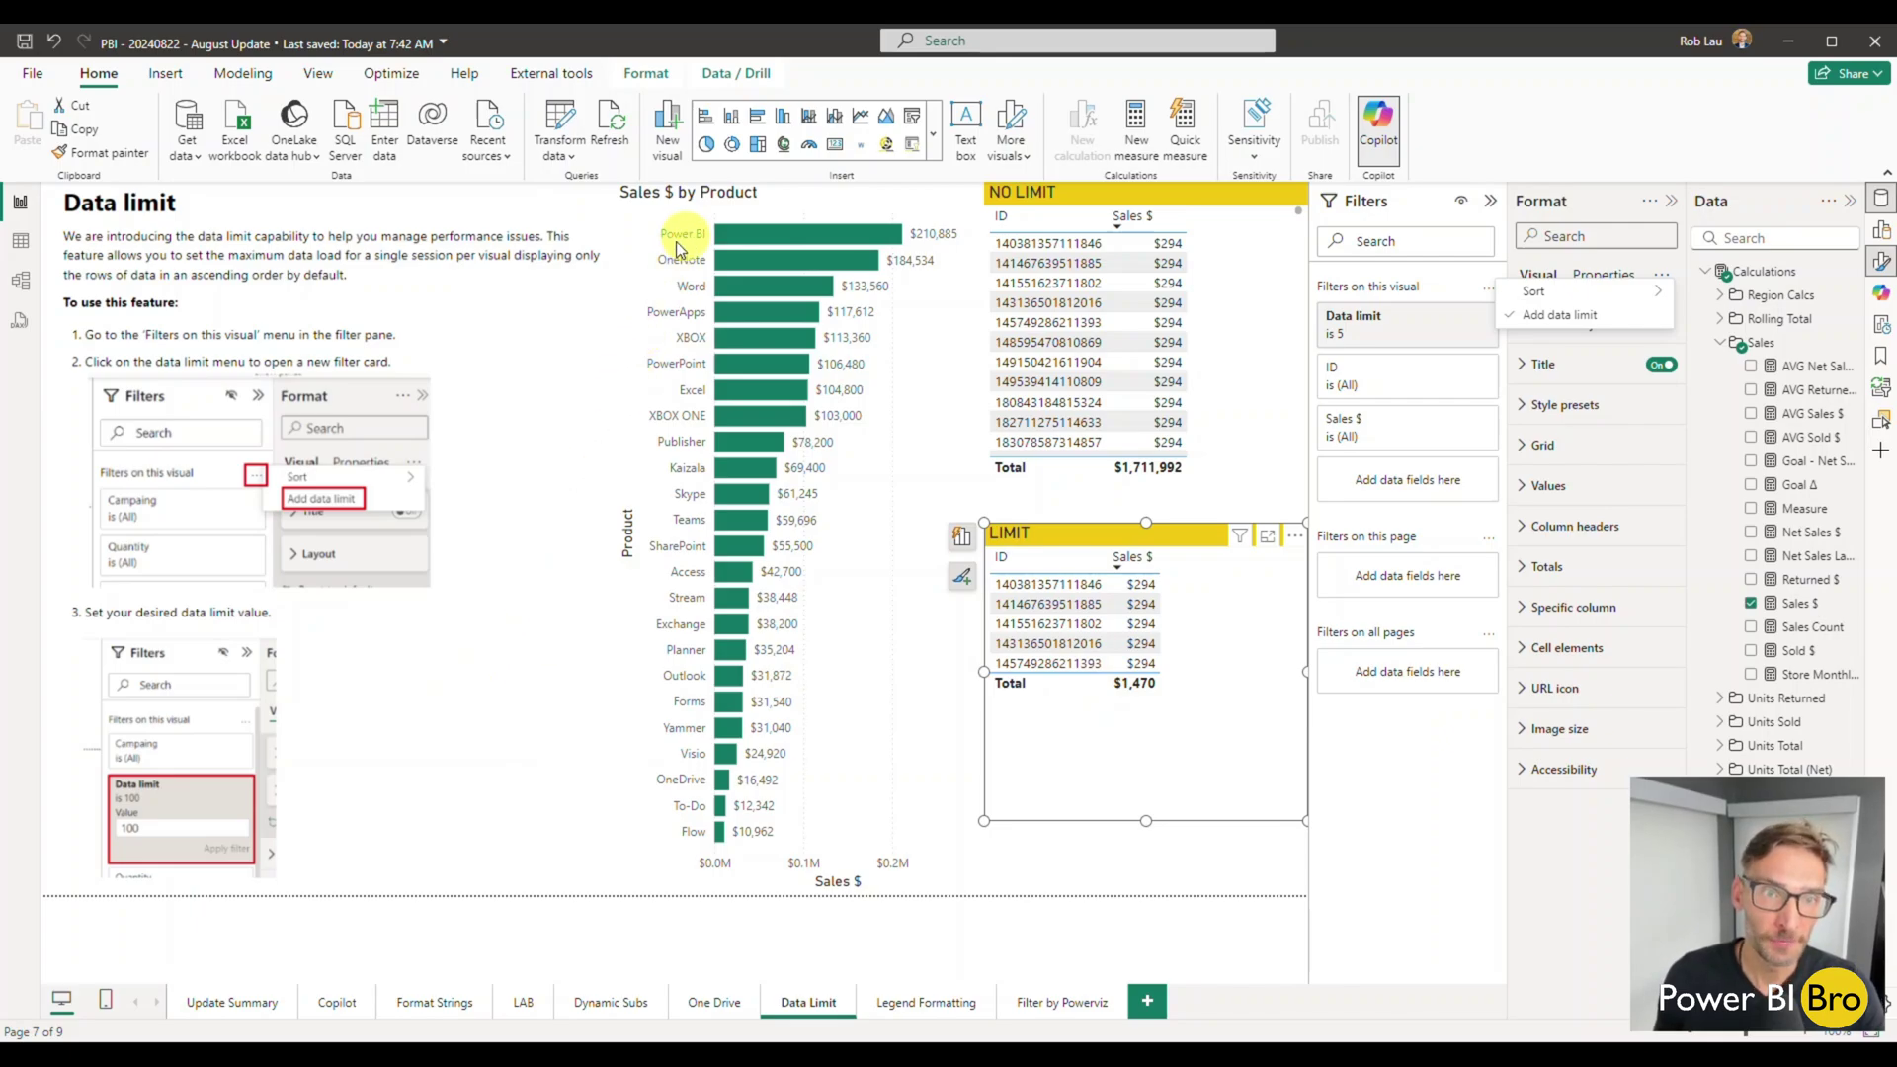
- Cross-filter both tables to Power BI sales using the bar chart
click(613, 343)
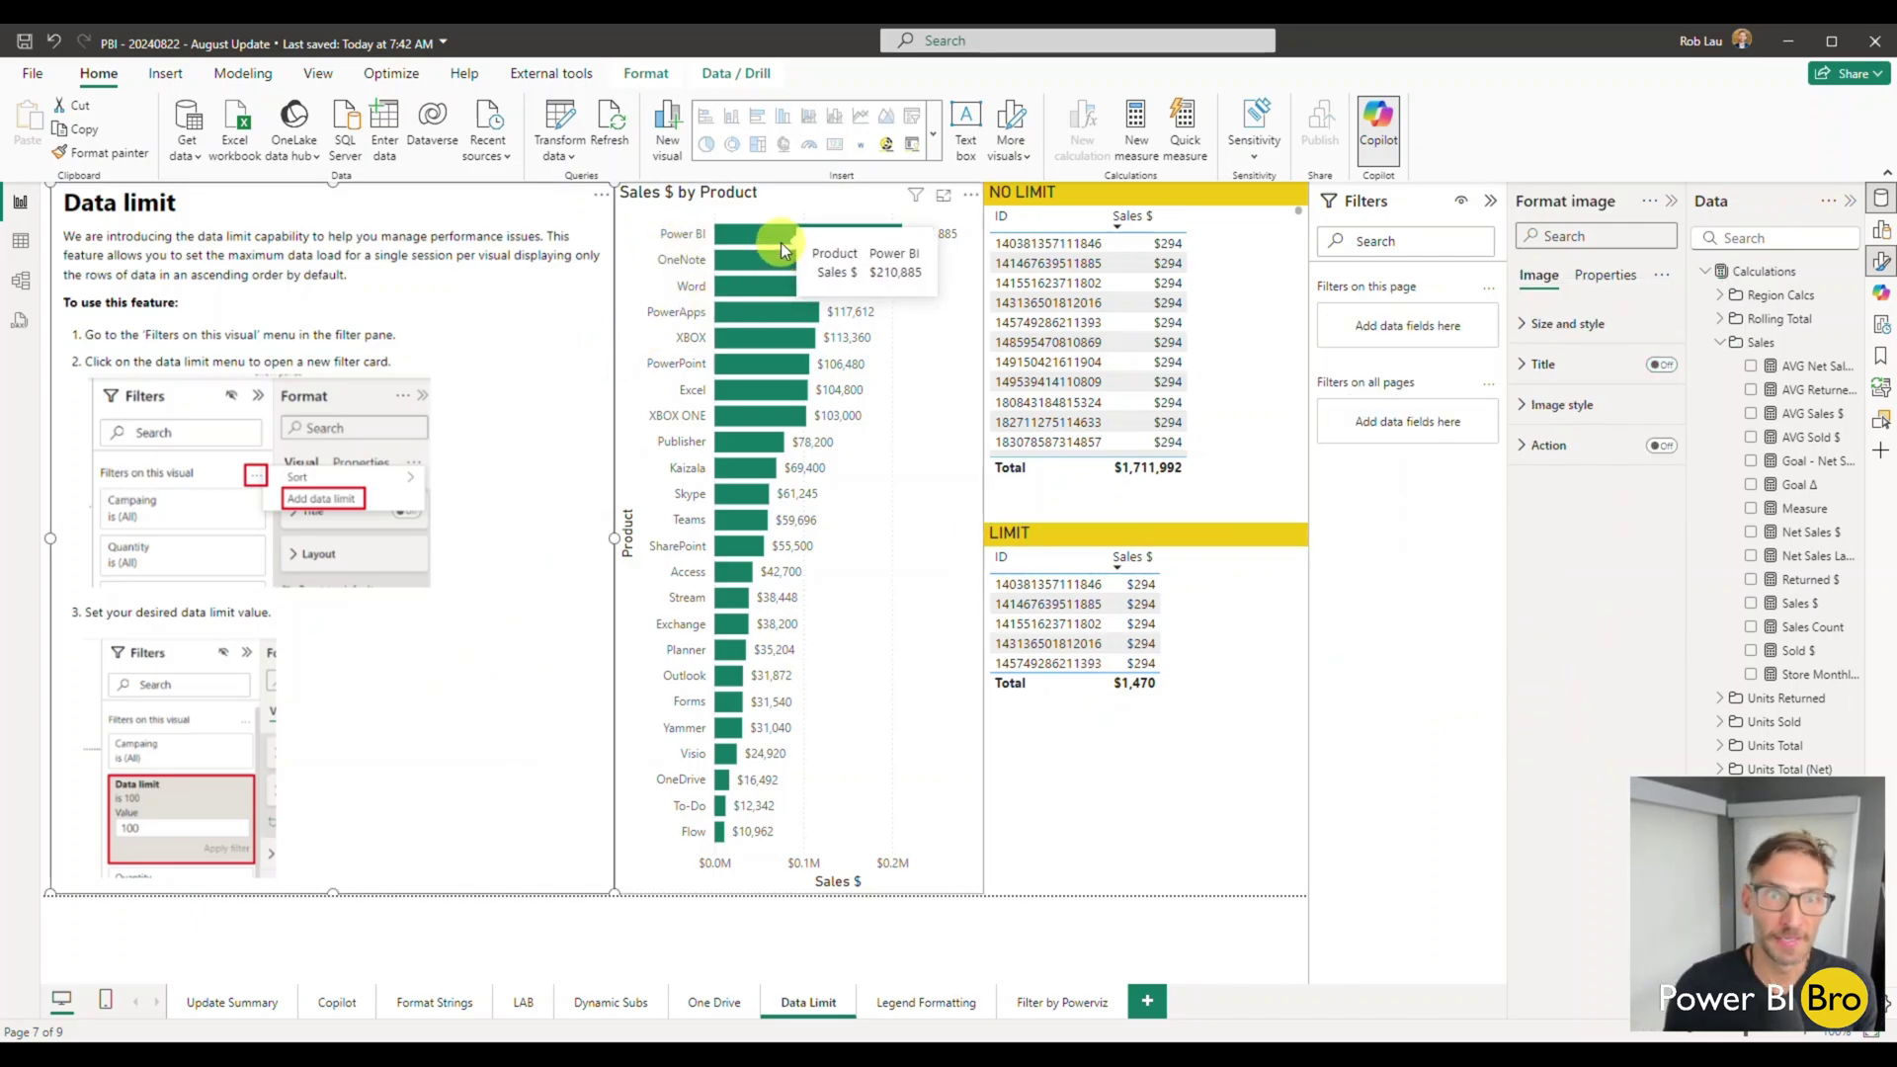
click(756, 235)
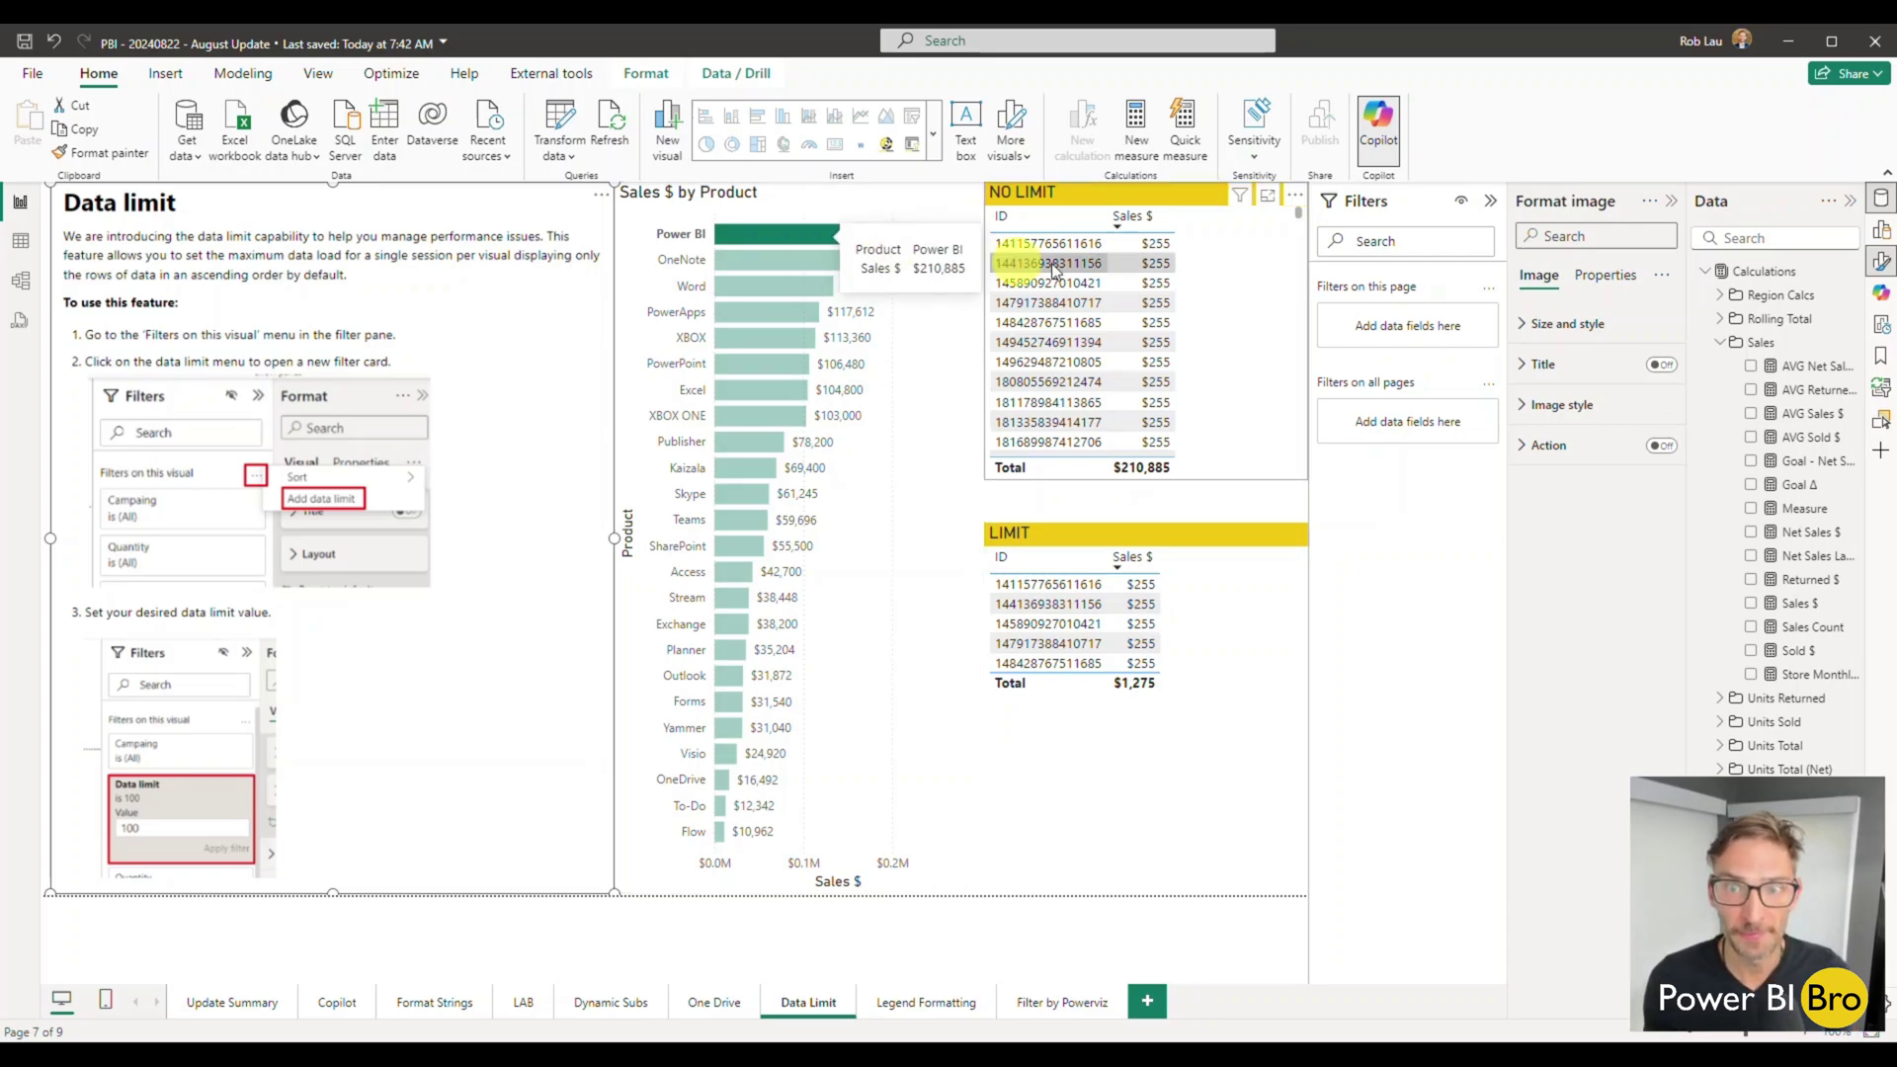
scroll(1107, 298, down, 10)
scroll(1123, 339, up, 10)
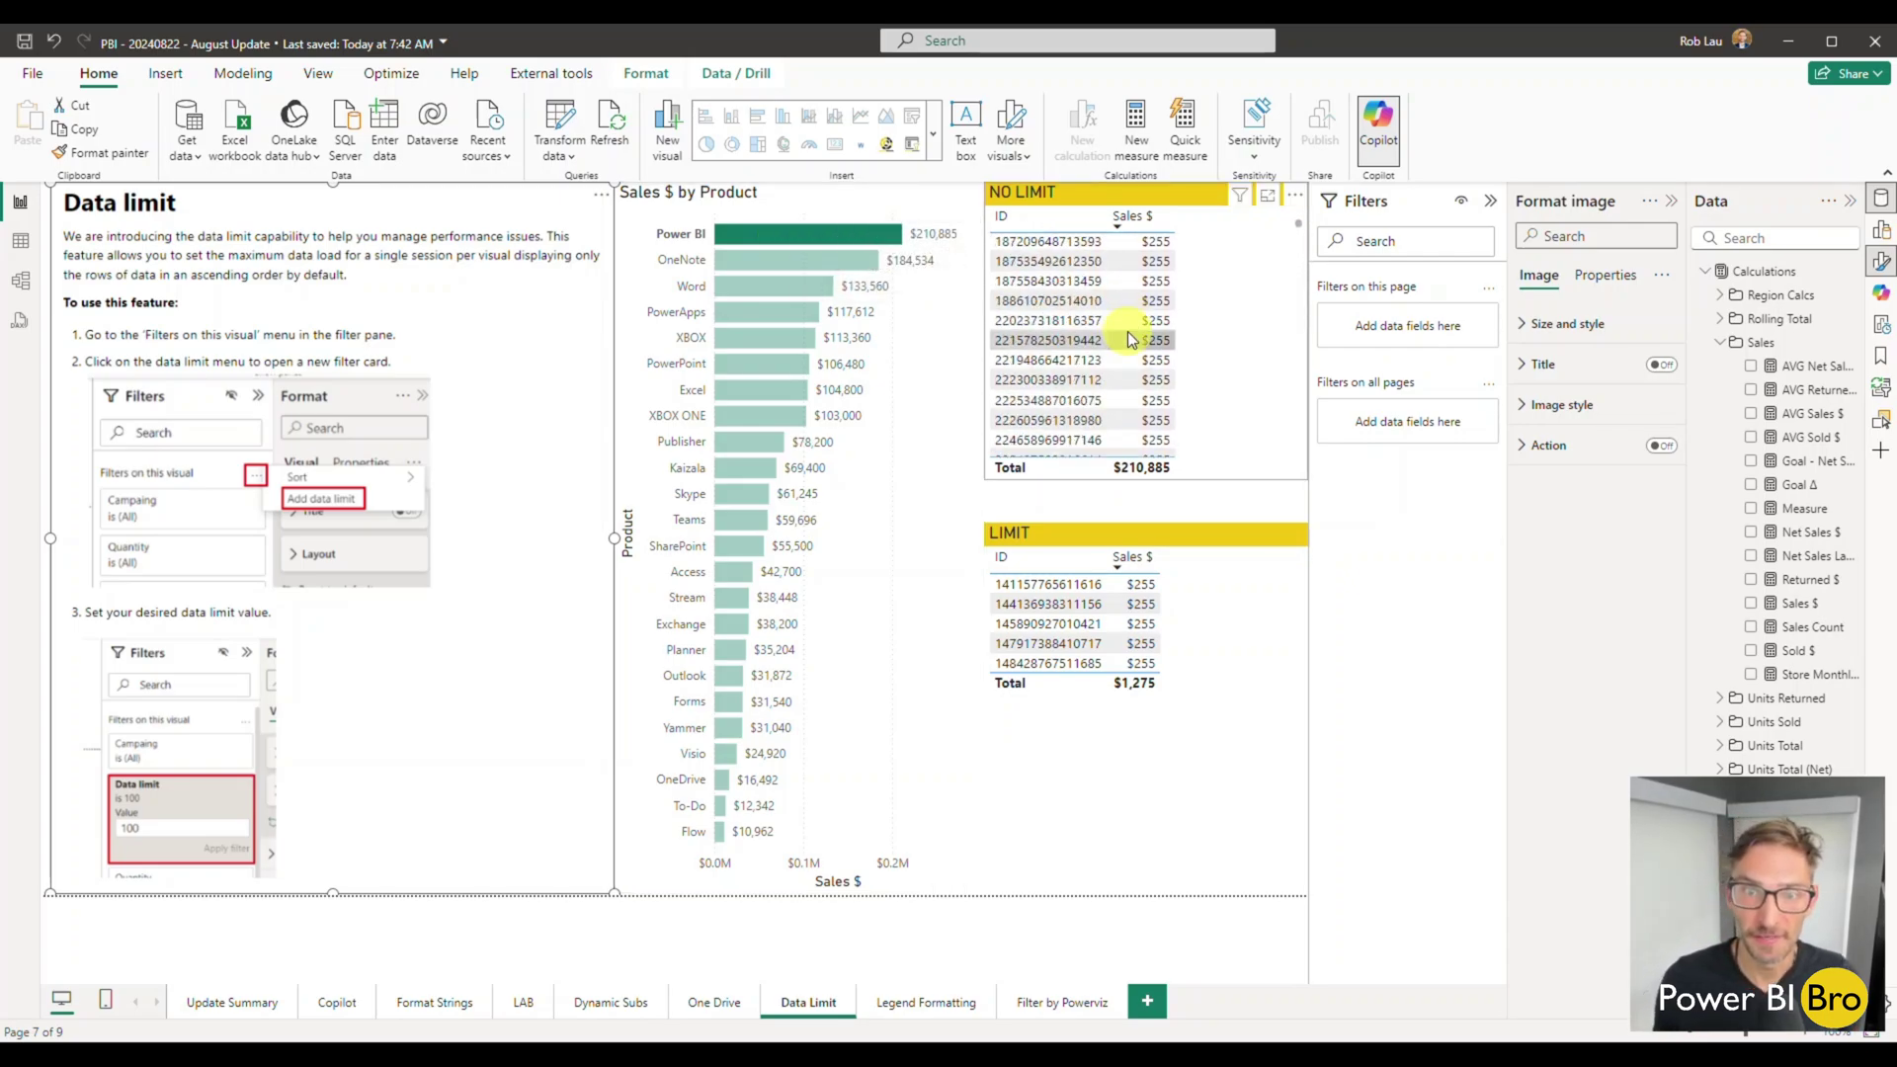
scroll(1136, 338, down, 10)
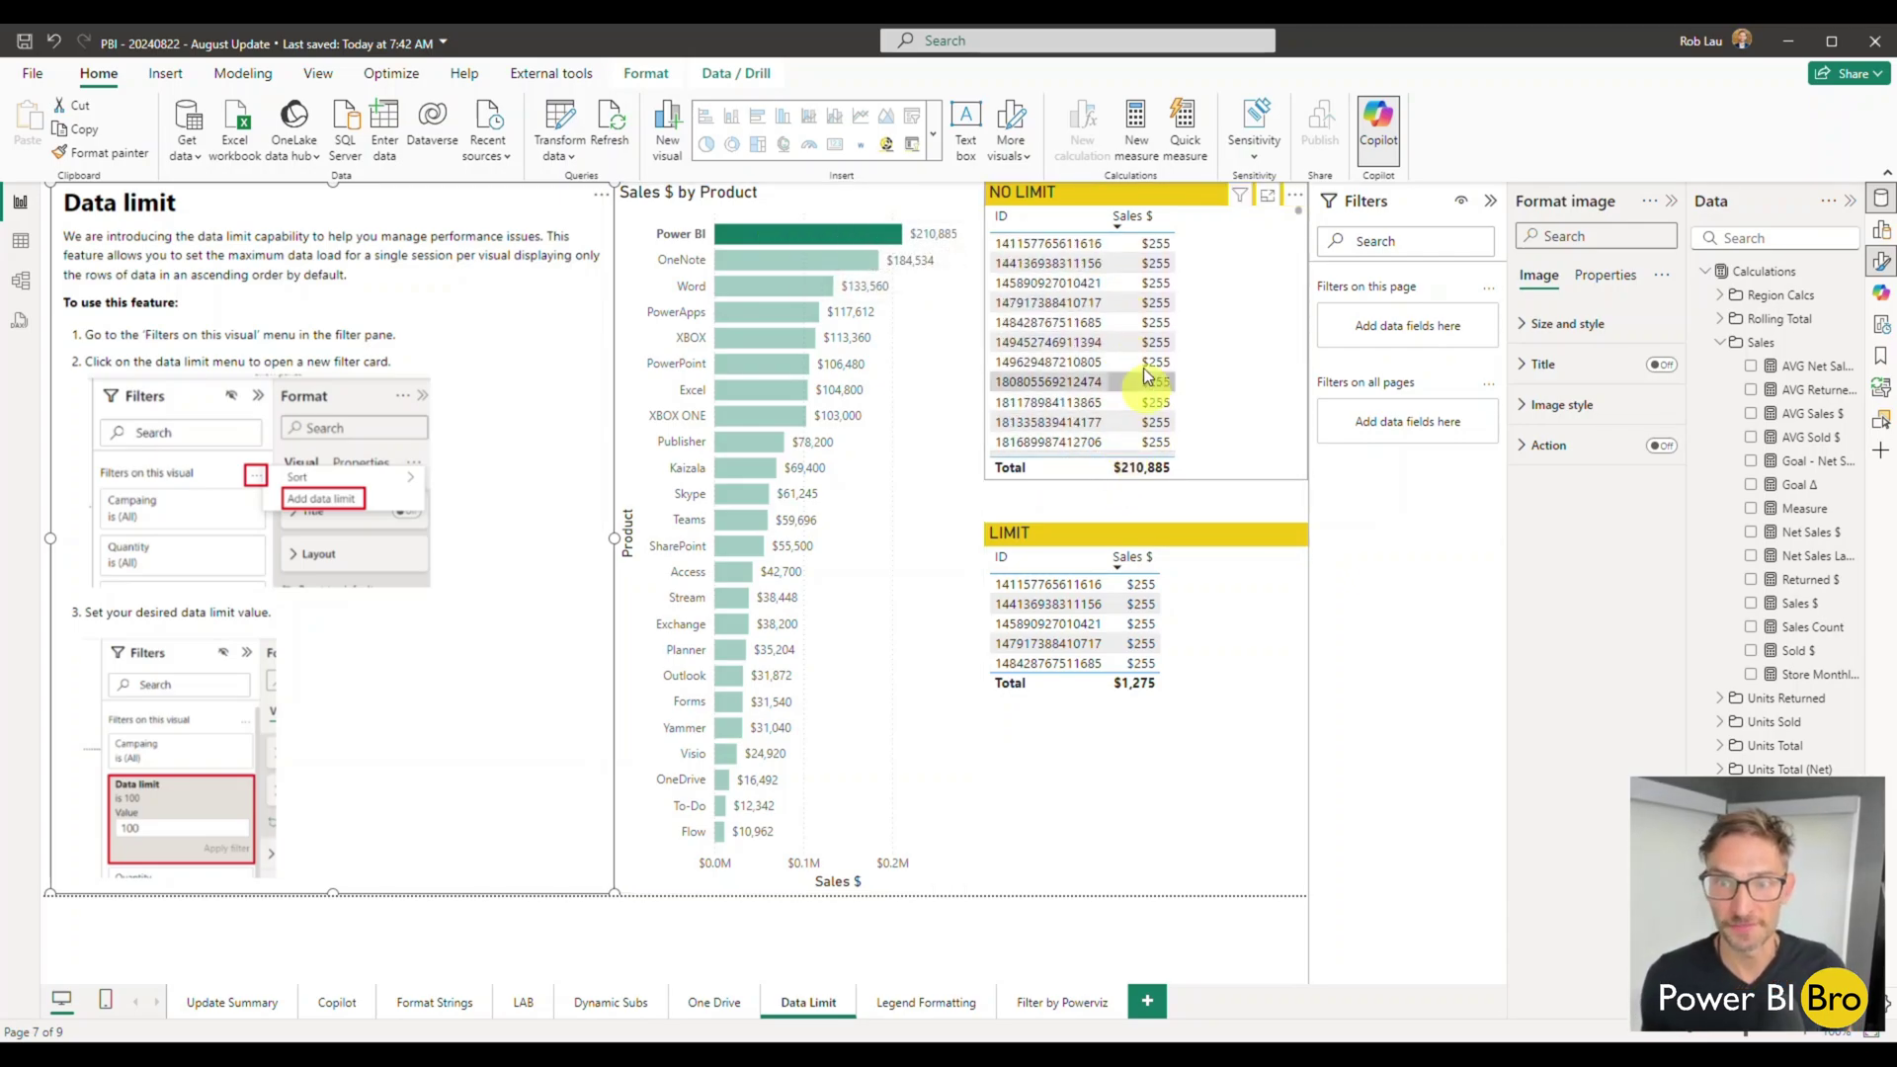
scroll(1154, 375, up, 10)
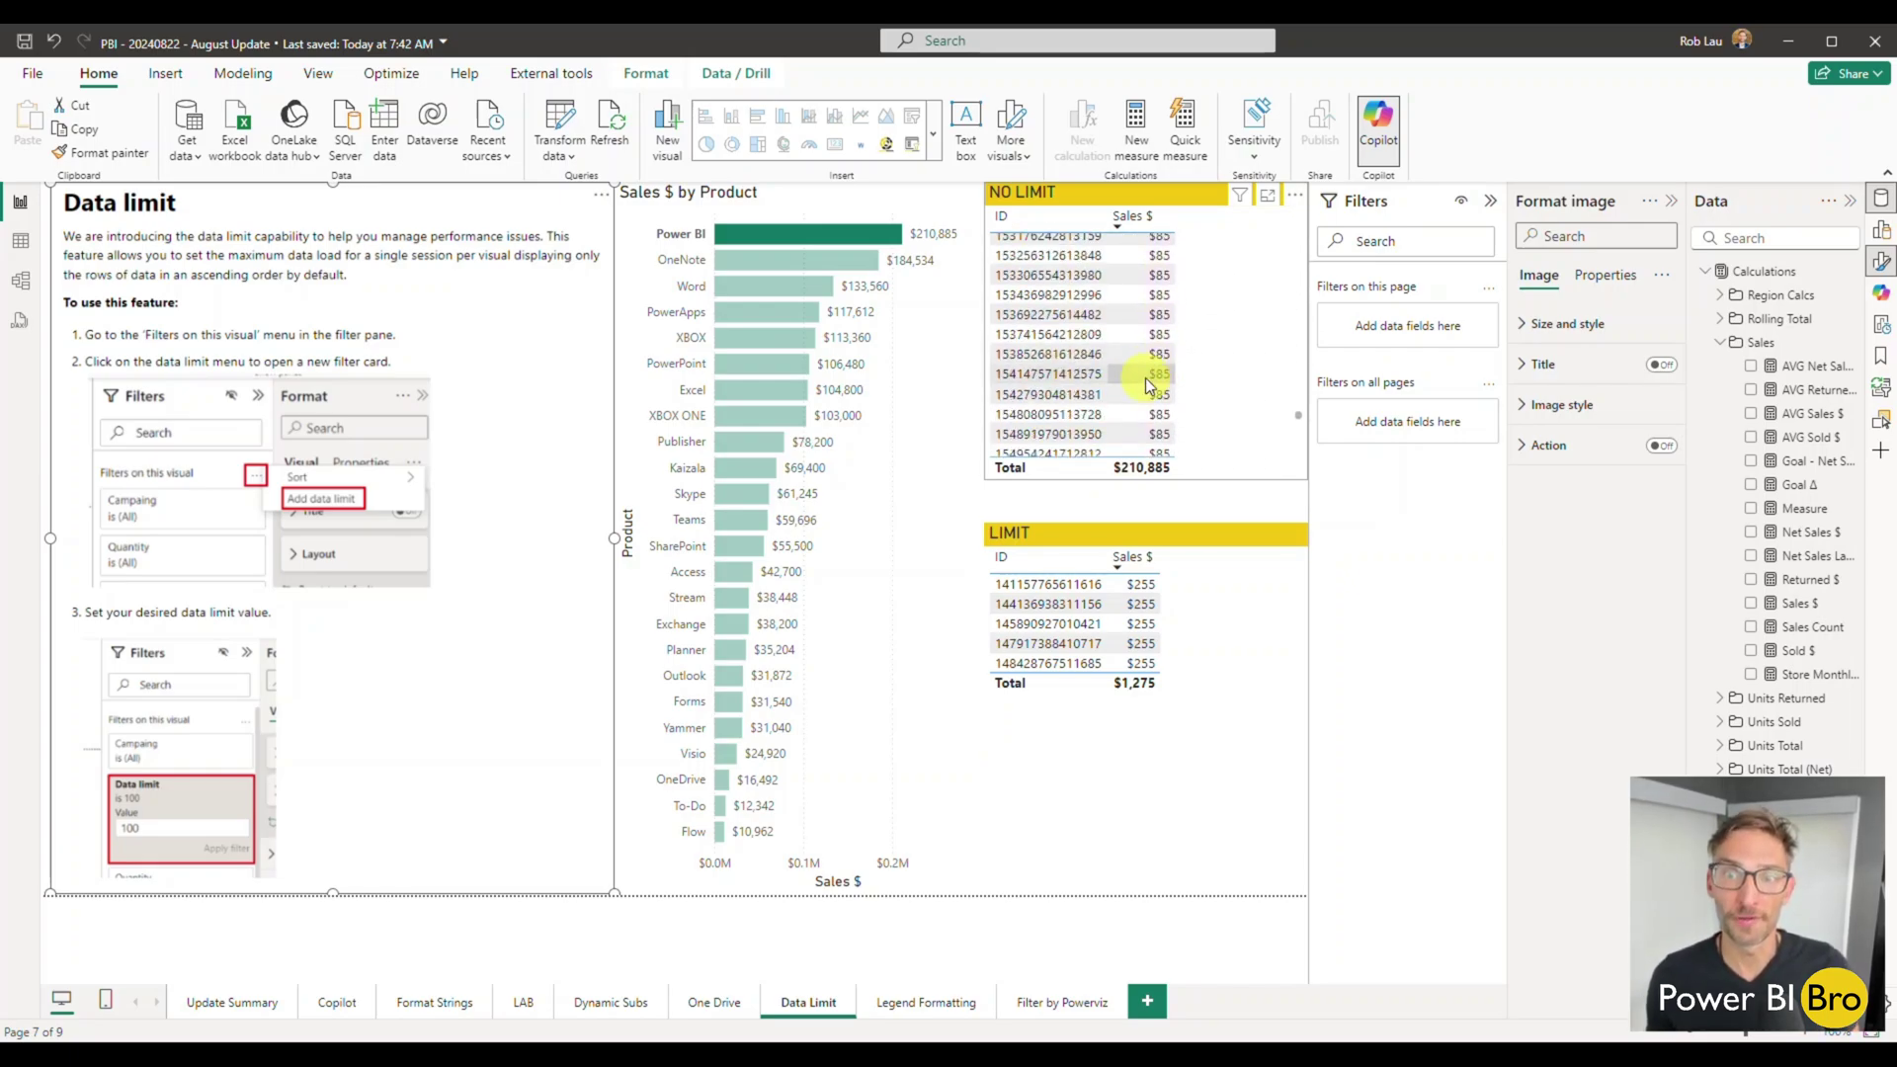
scroll(1146, 378, up, 10)
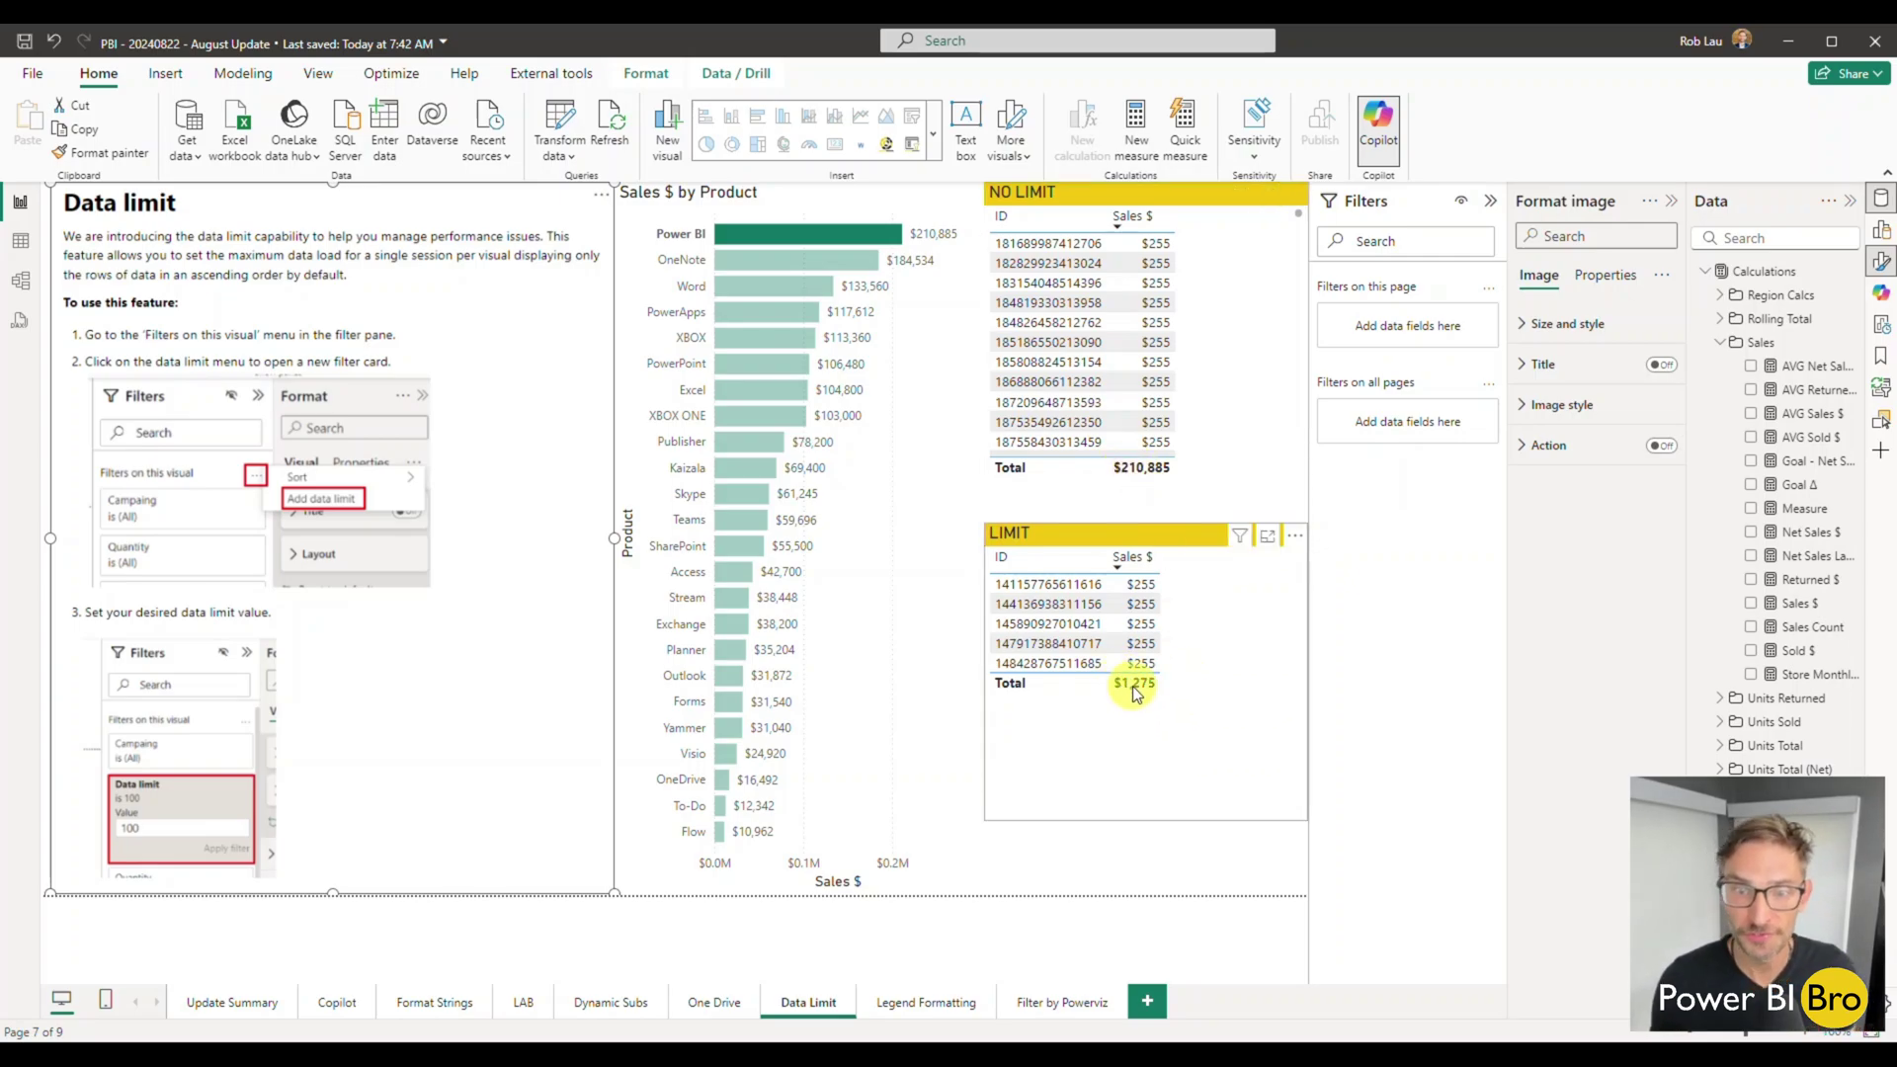
- Re-sort the LIMIT table by Sales $, clear the Power BI highlight, and go to Legend Formatting
click(1132, 557)
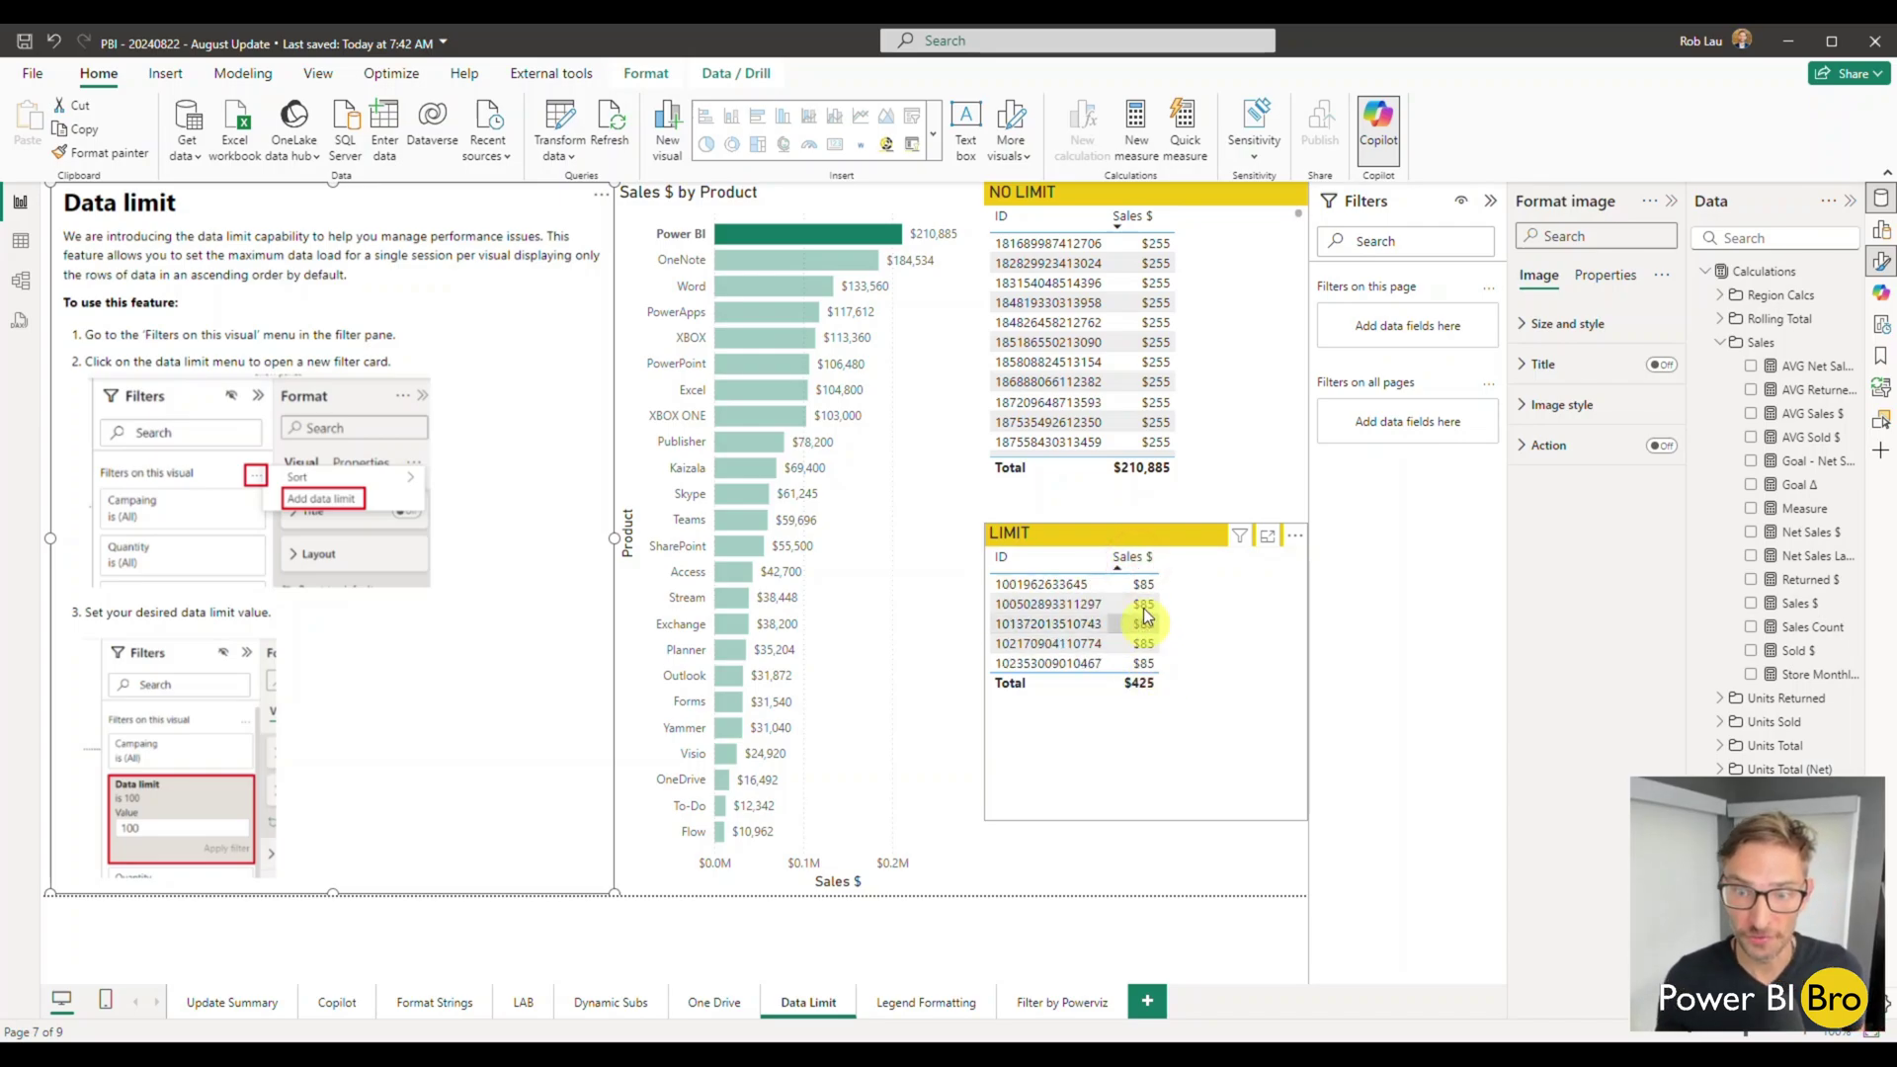
click(1133, 557)
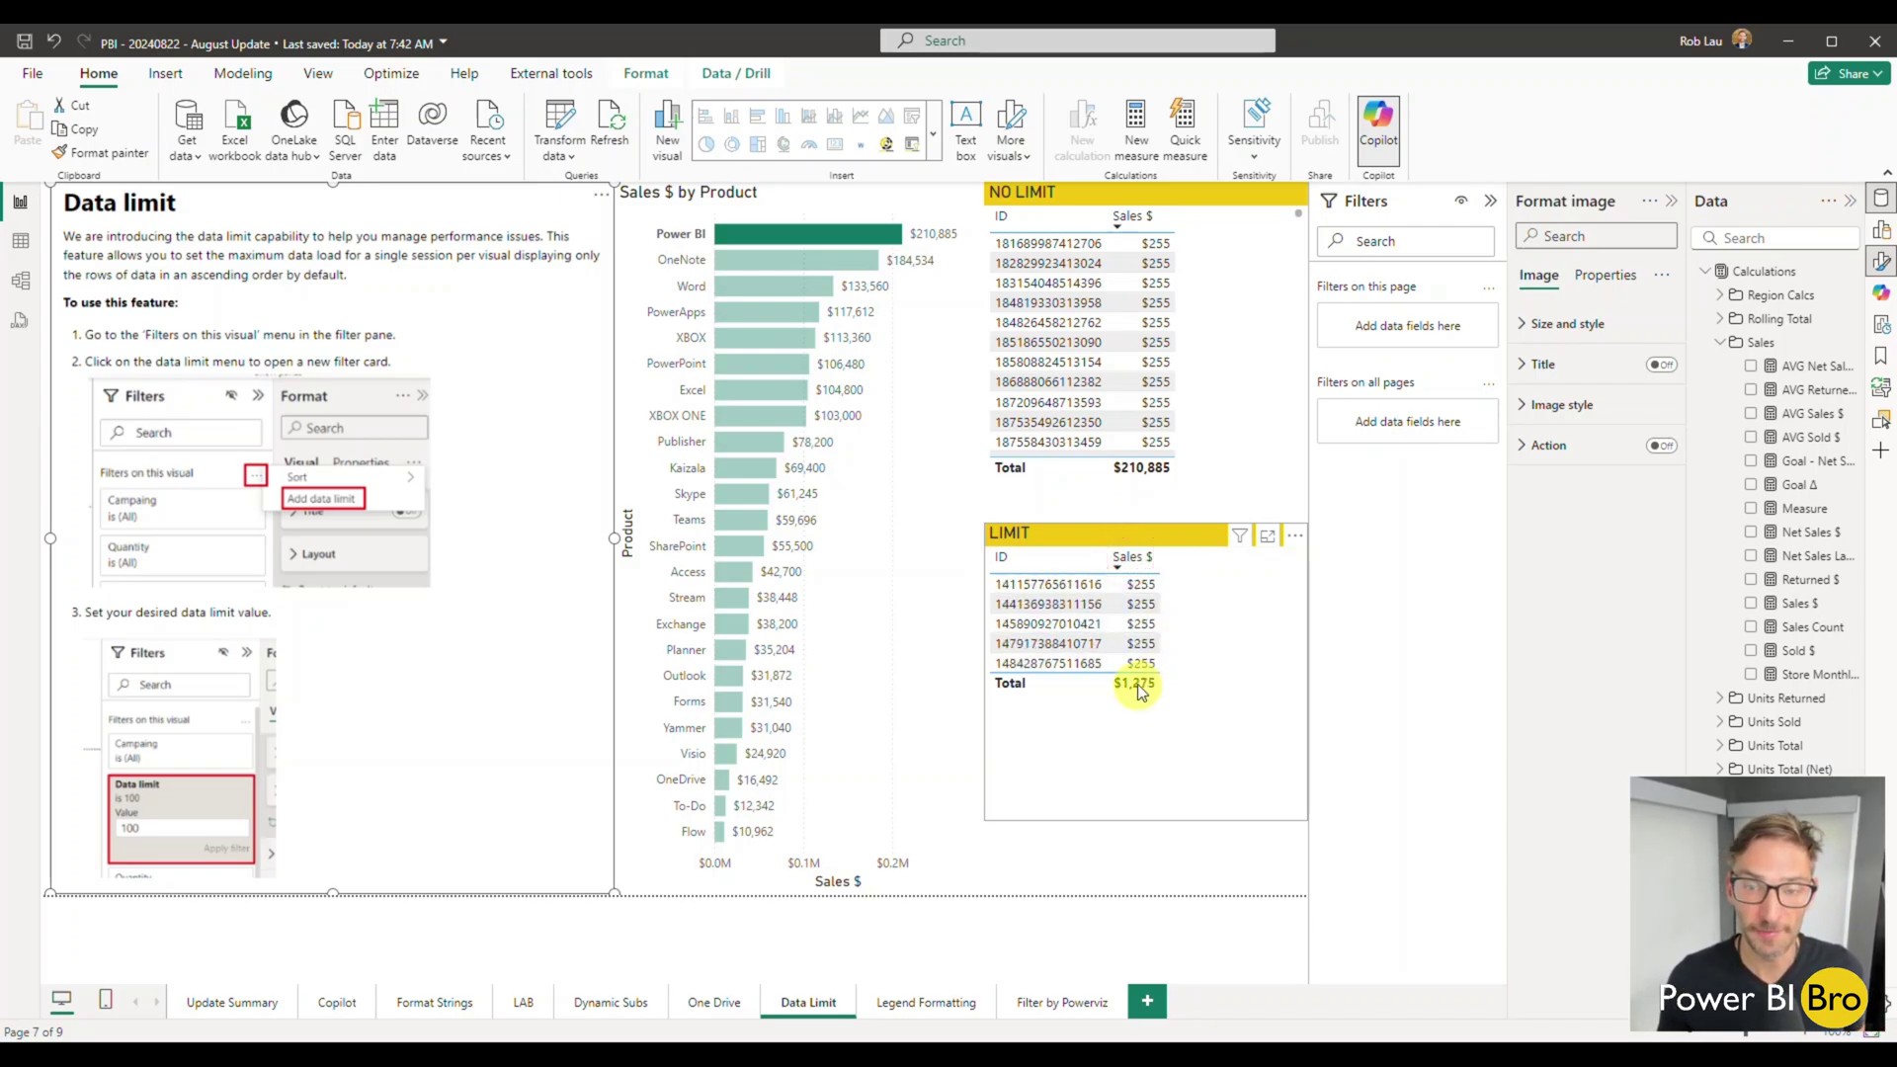
click(1132, 556)
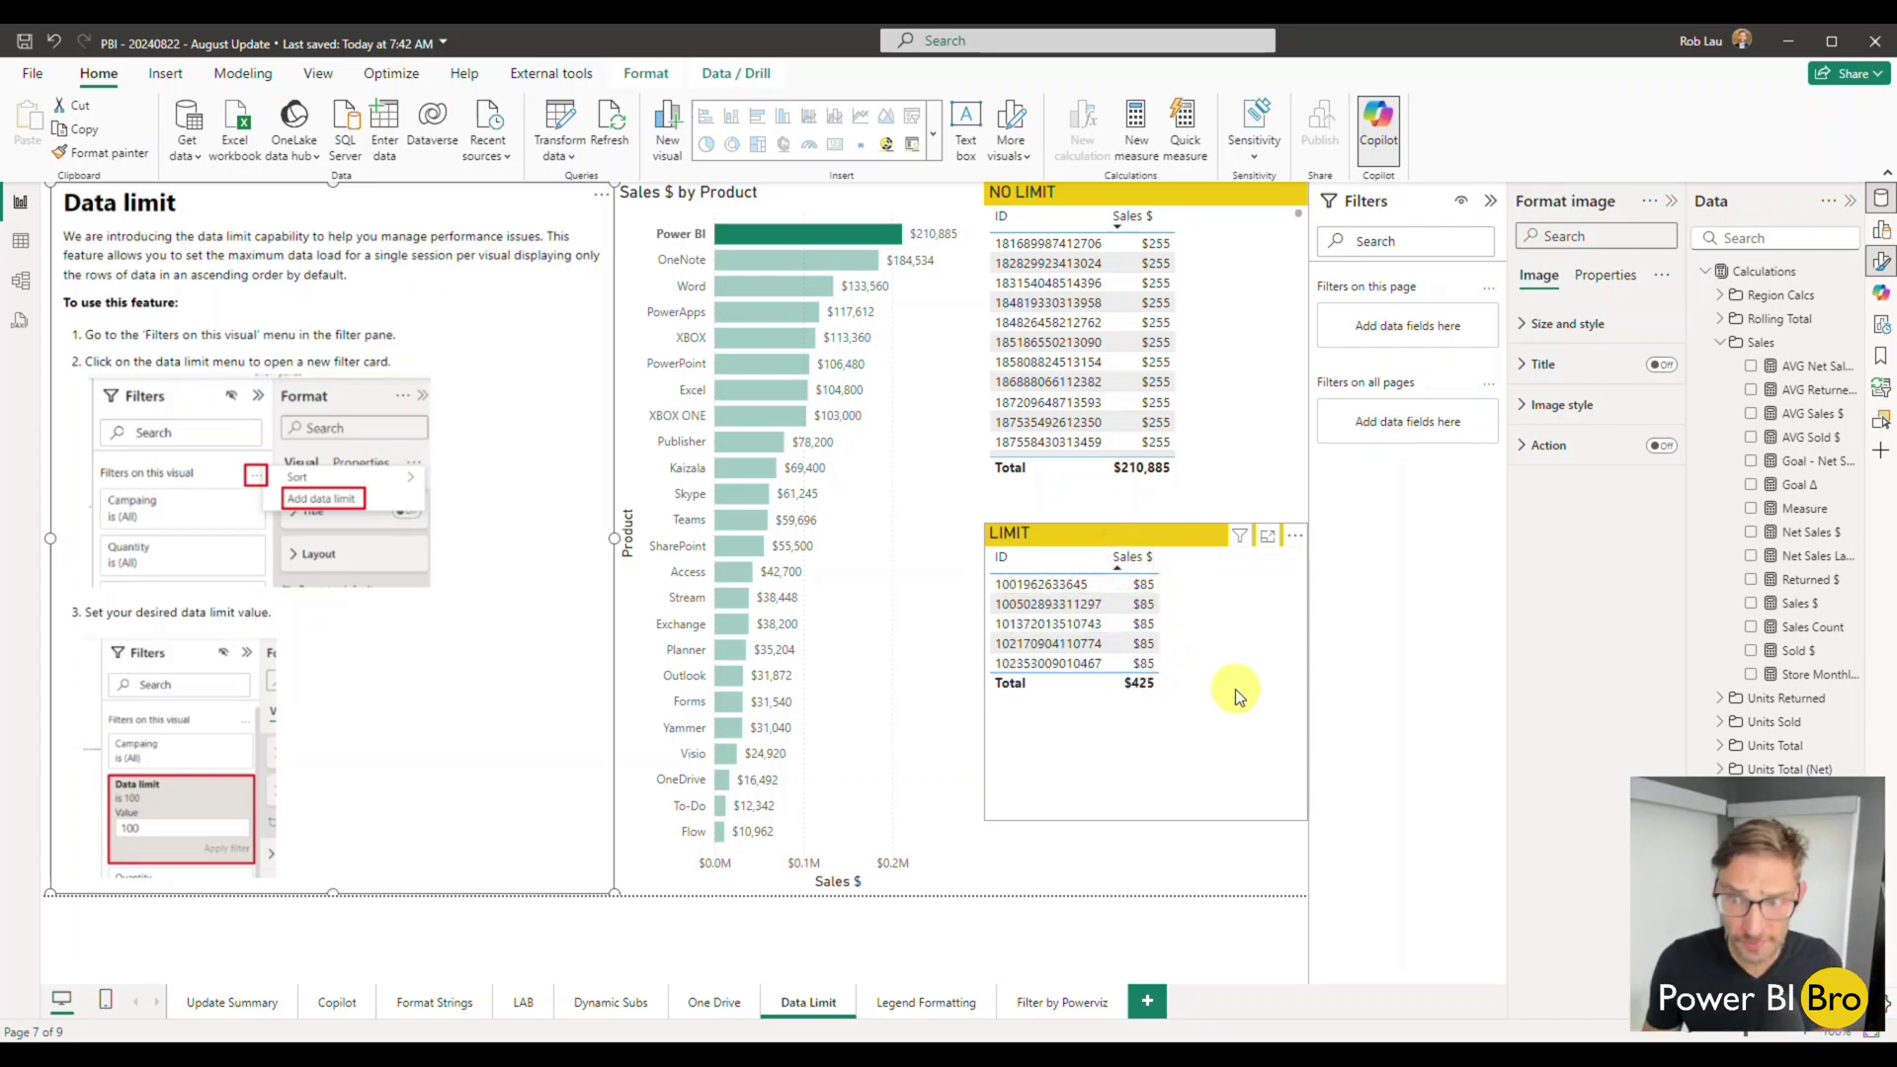
click(1122, 559)
click(763, 242)
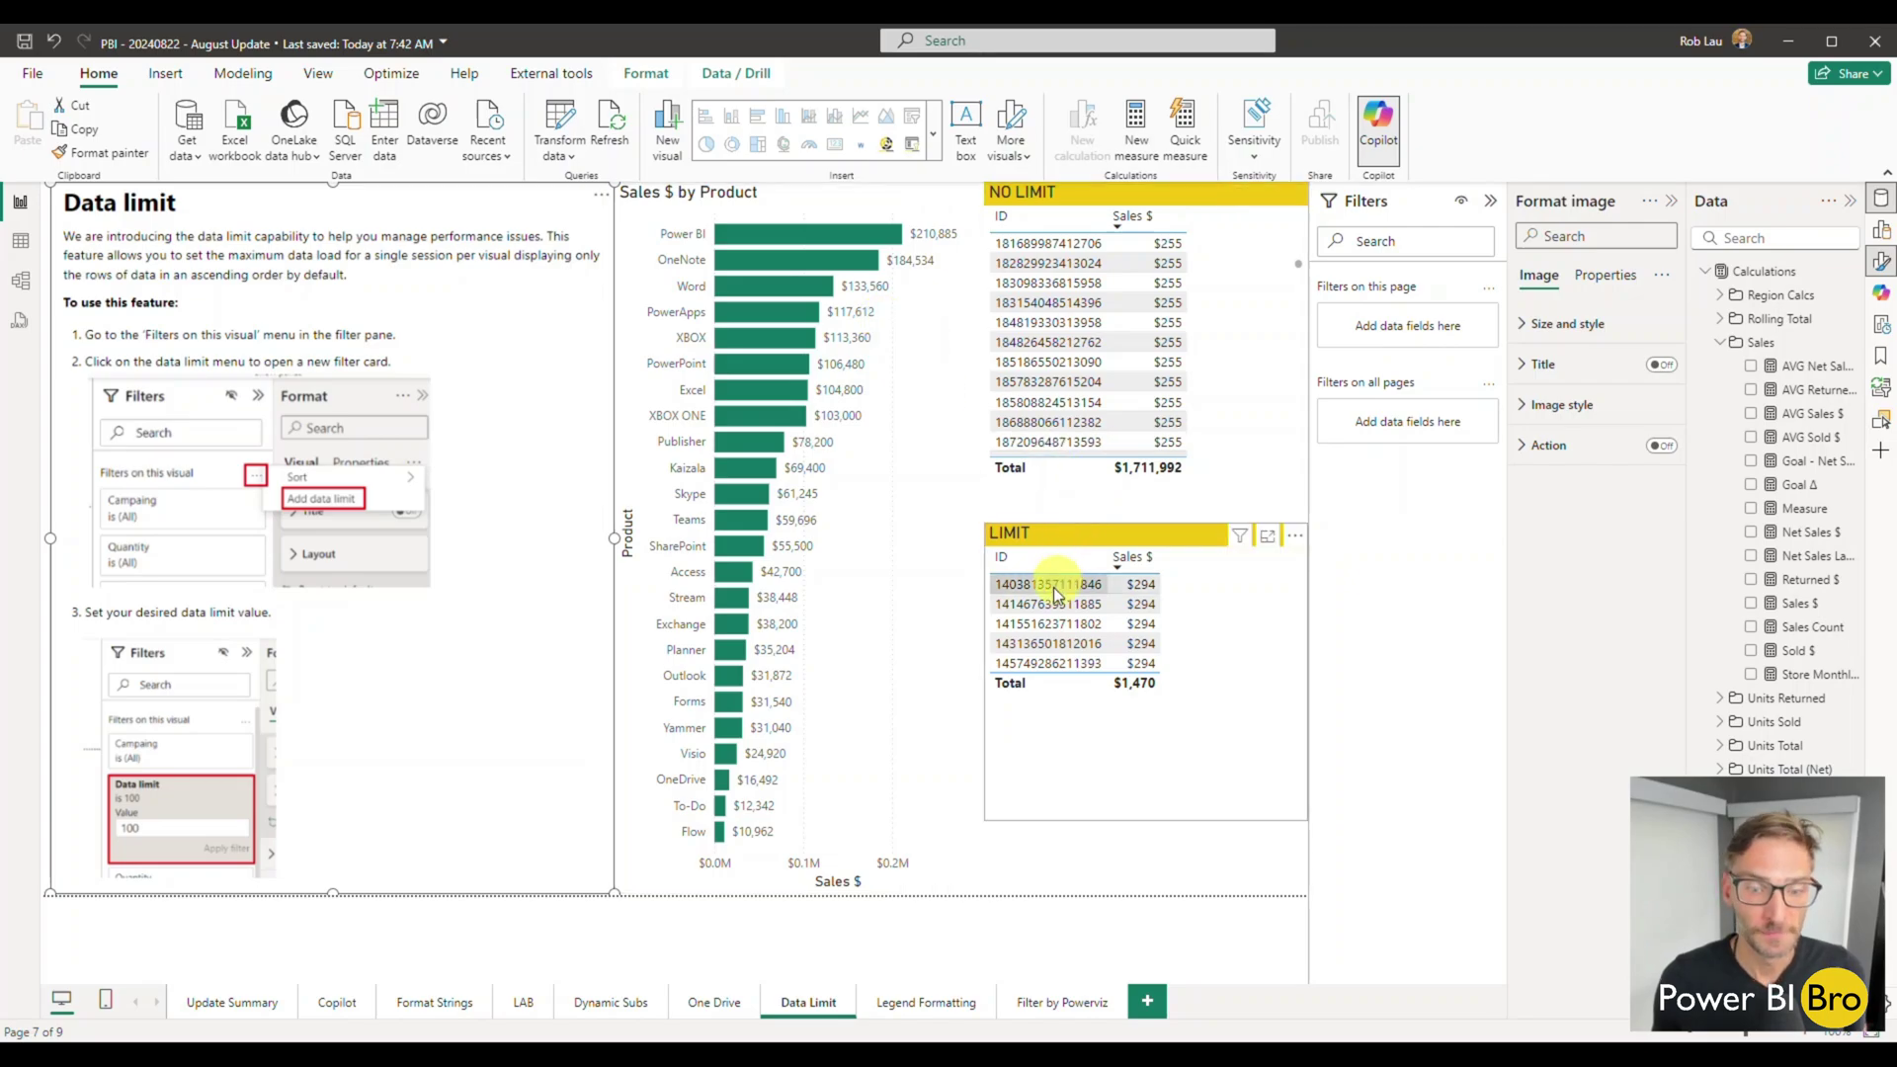
click(917, 1005)
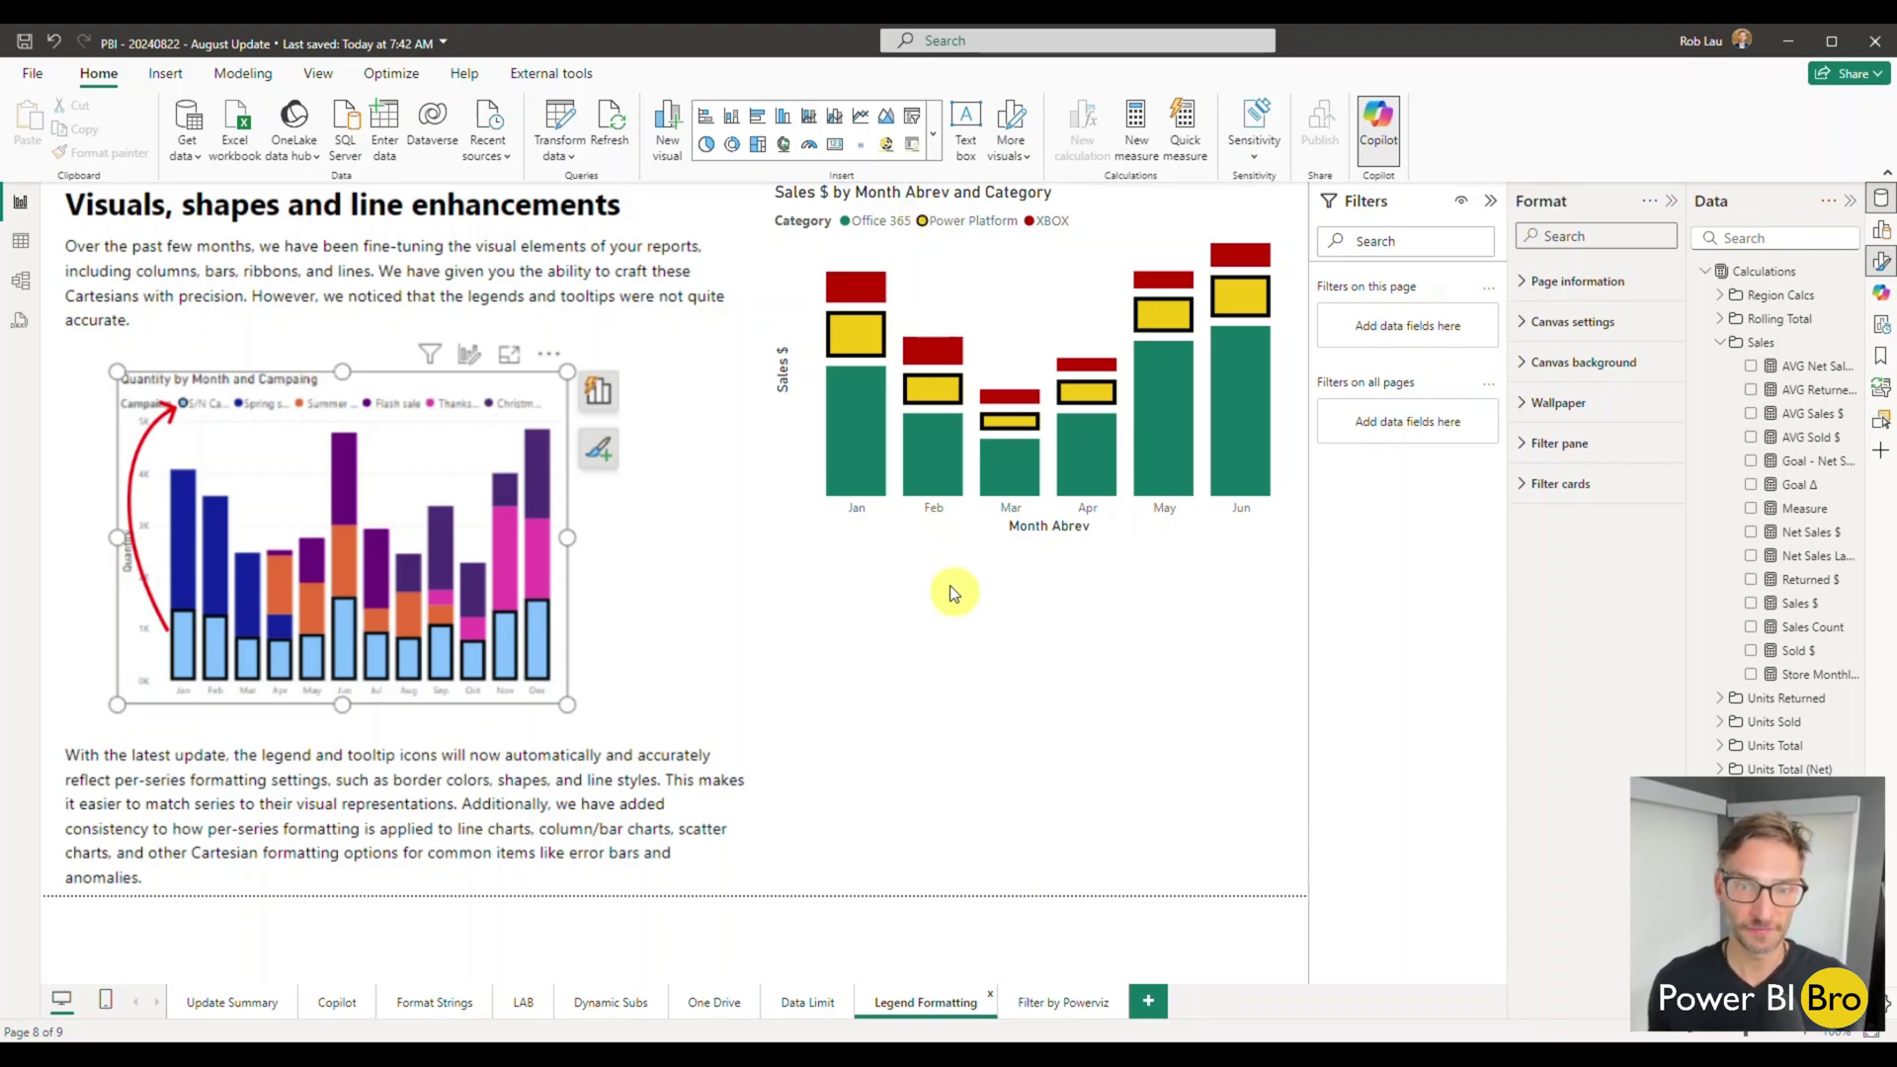
- In the Sales $ chart's Columns settings, target the Power Platform series and switch its Border off
click(932, 539)
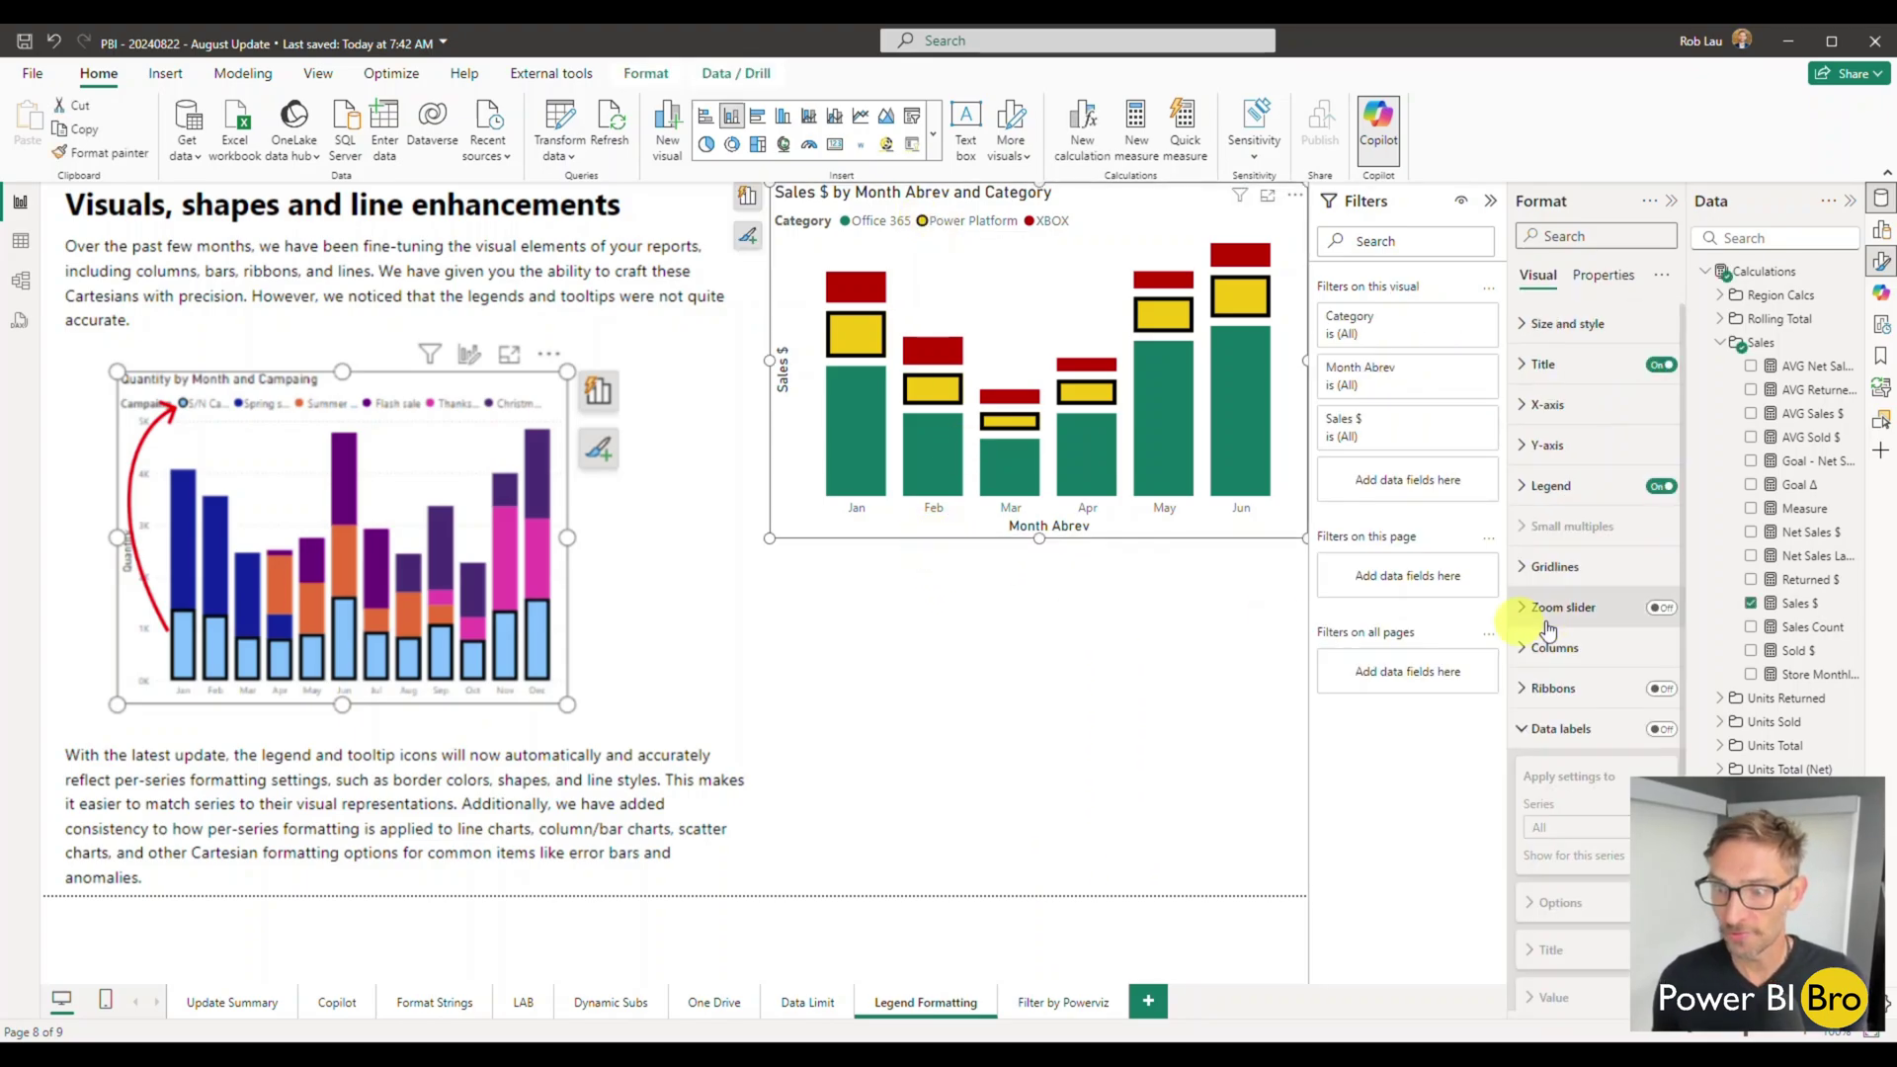
click(1522, 728)
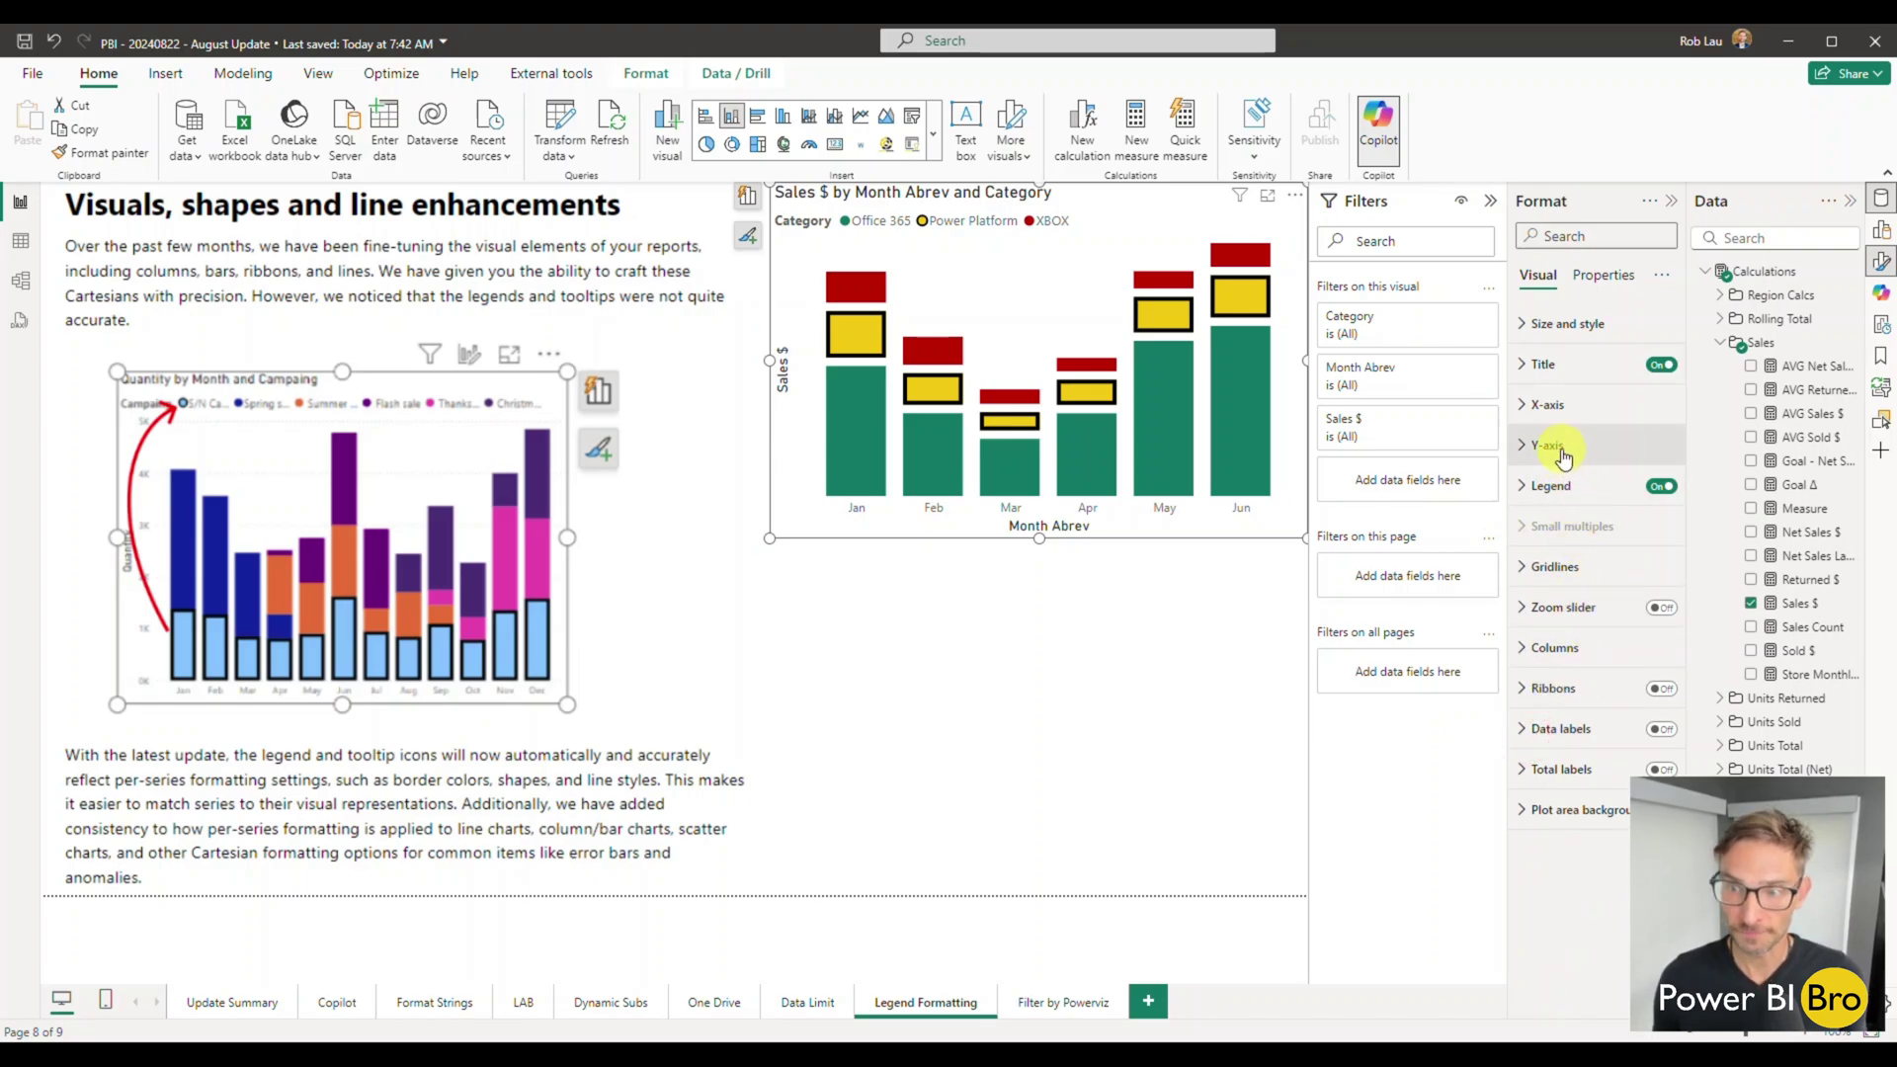
click(1490, 201)
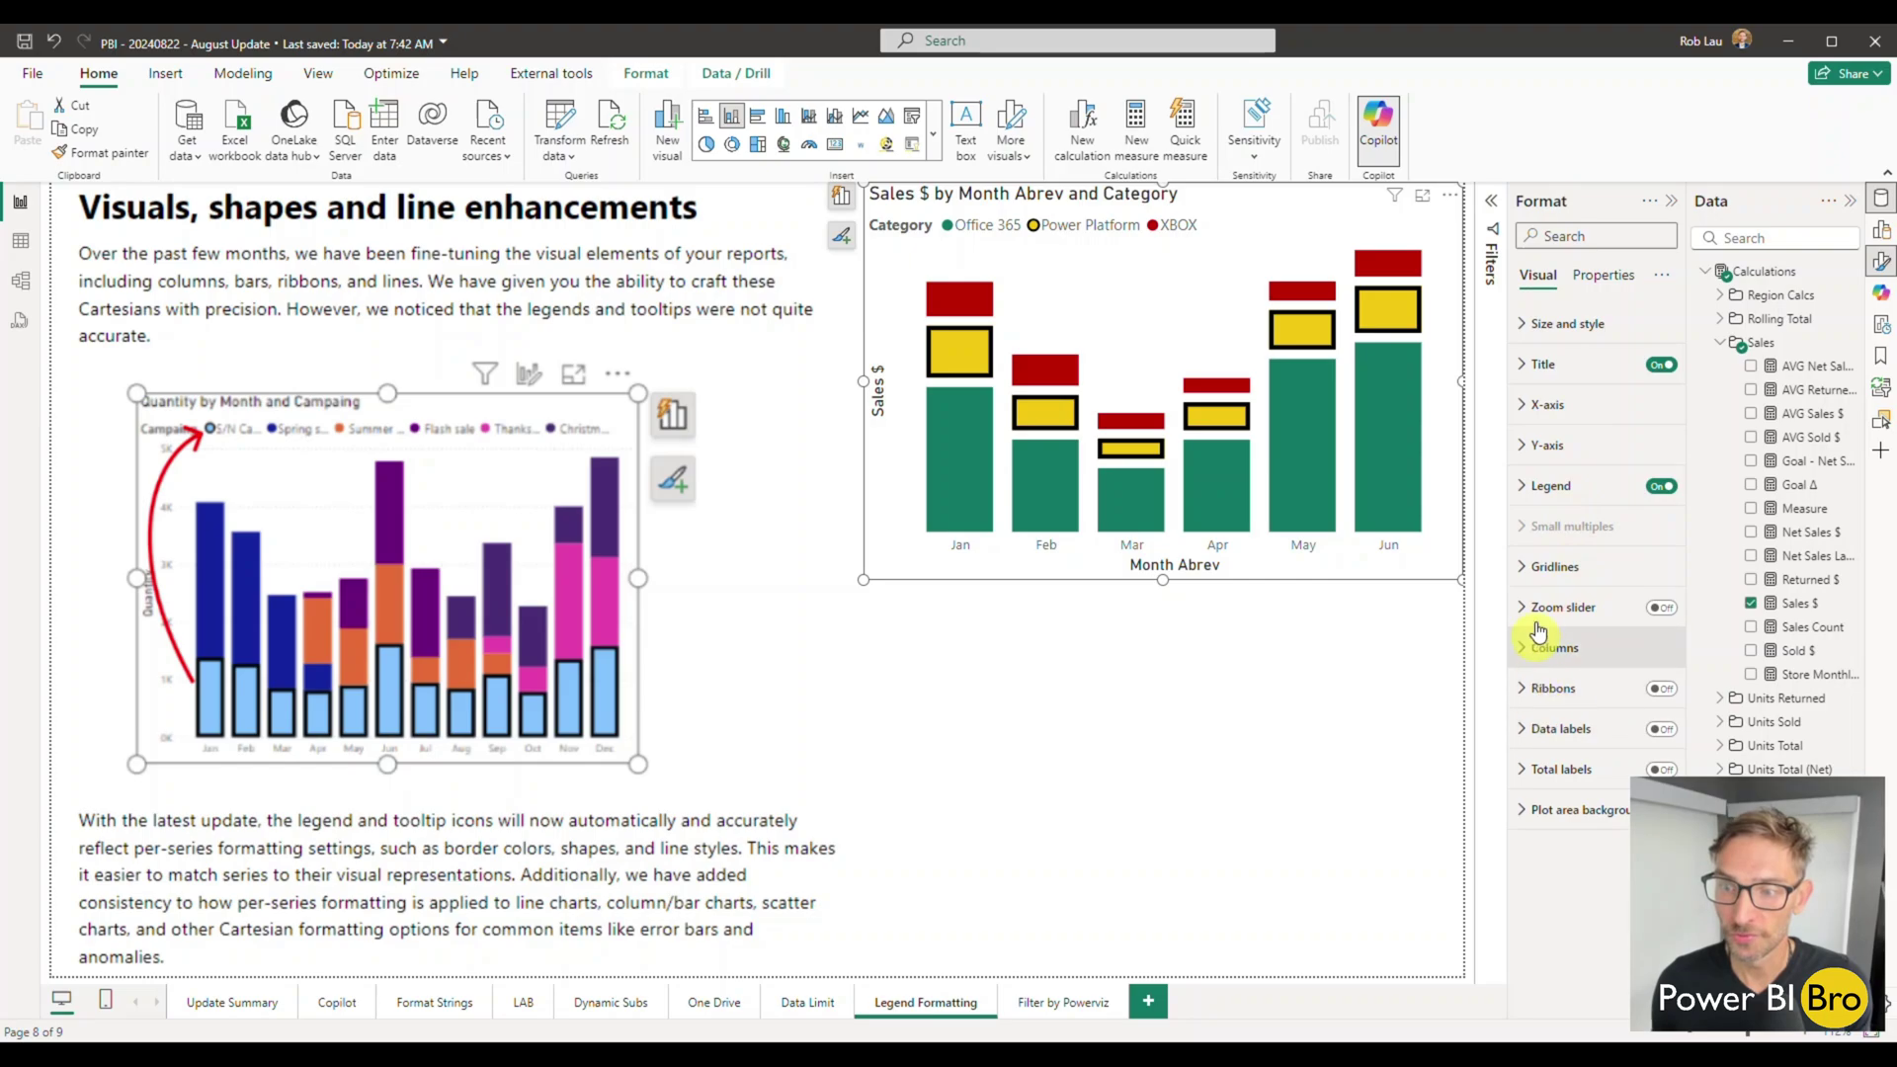
click(1538, 647)
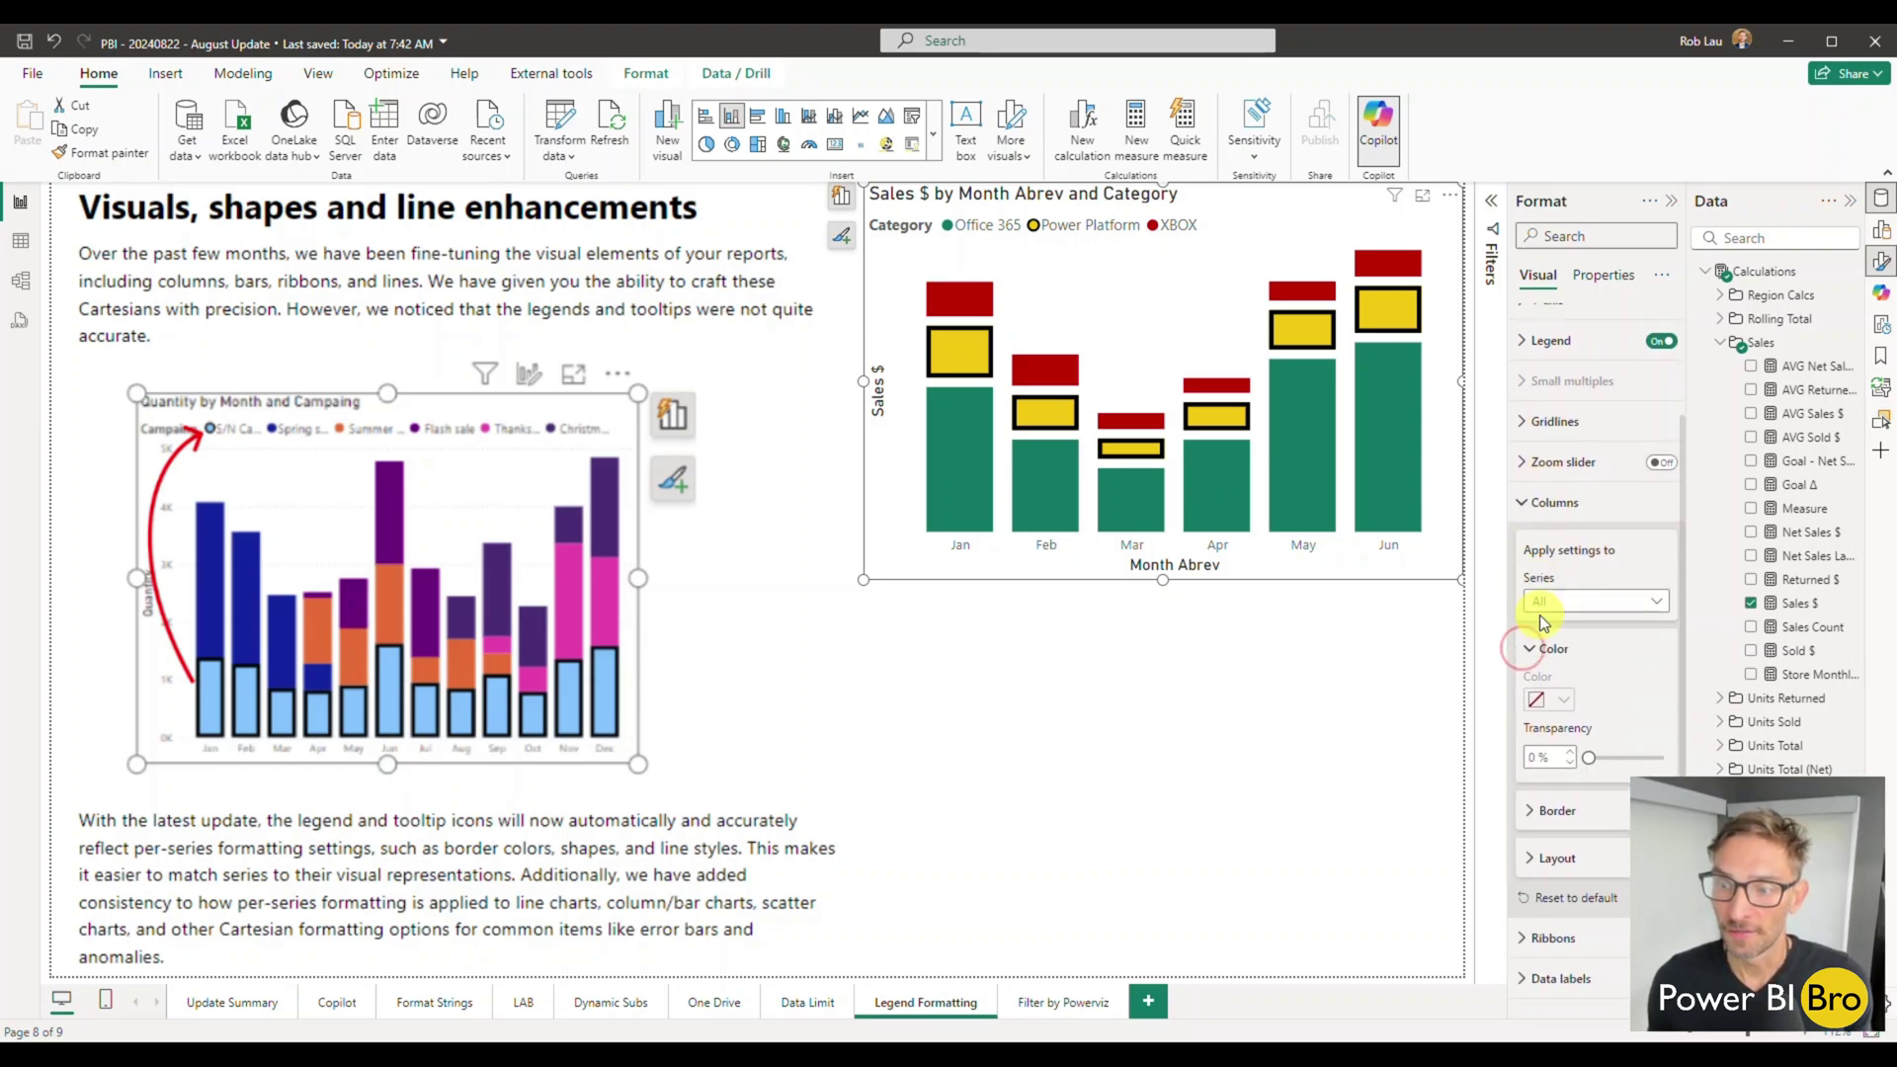
click(1601, 551)
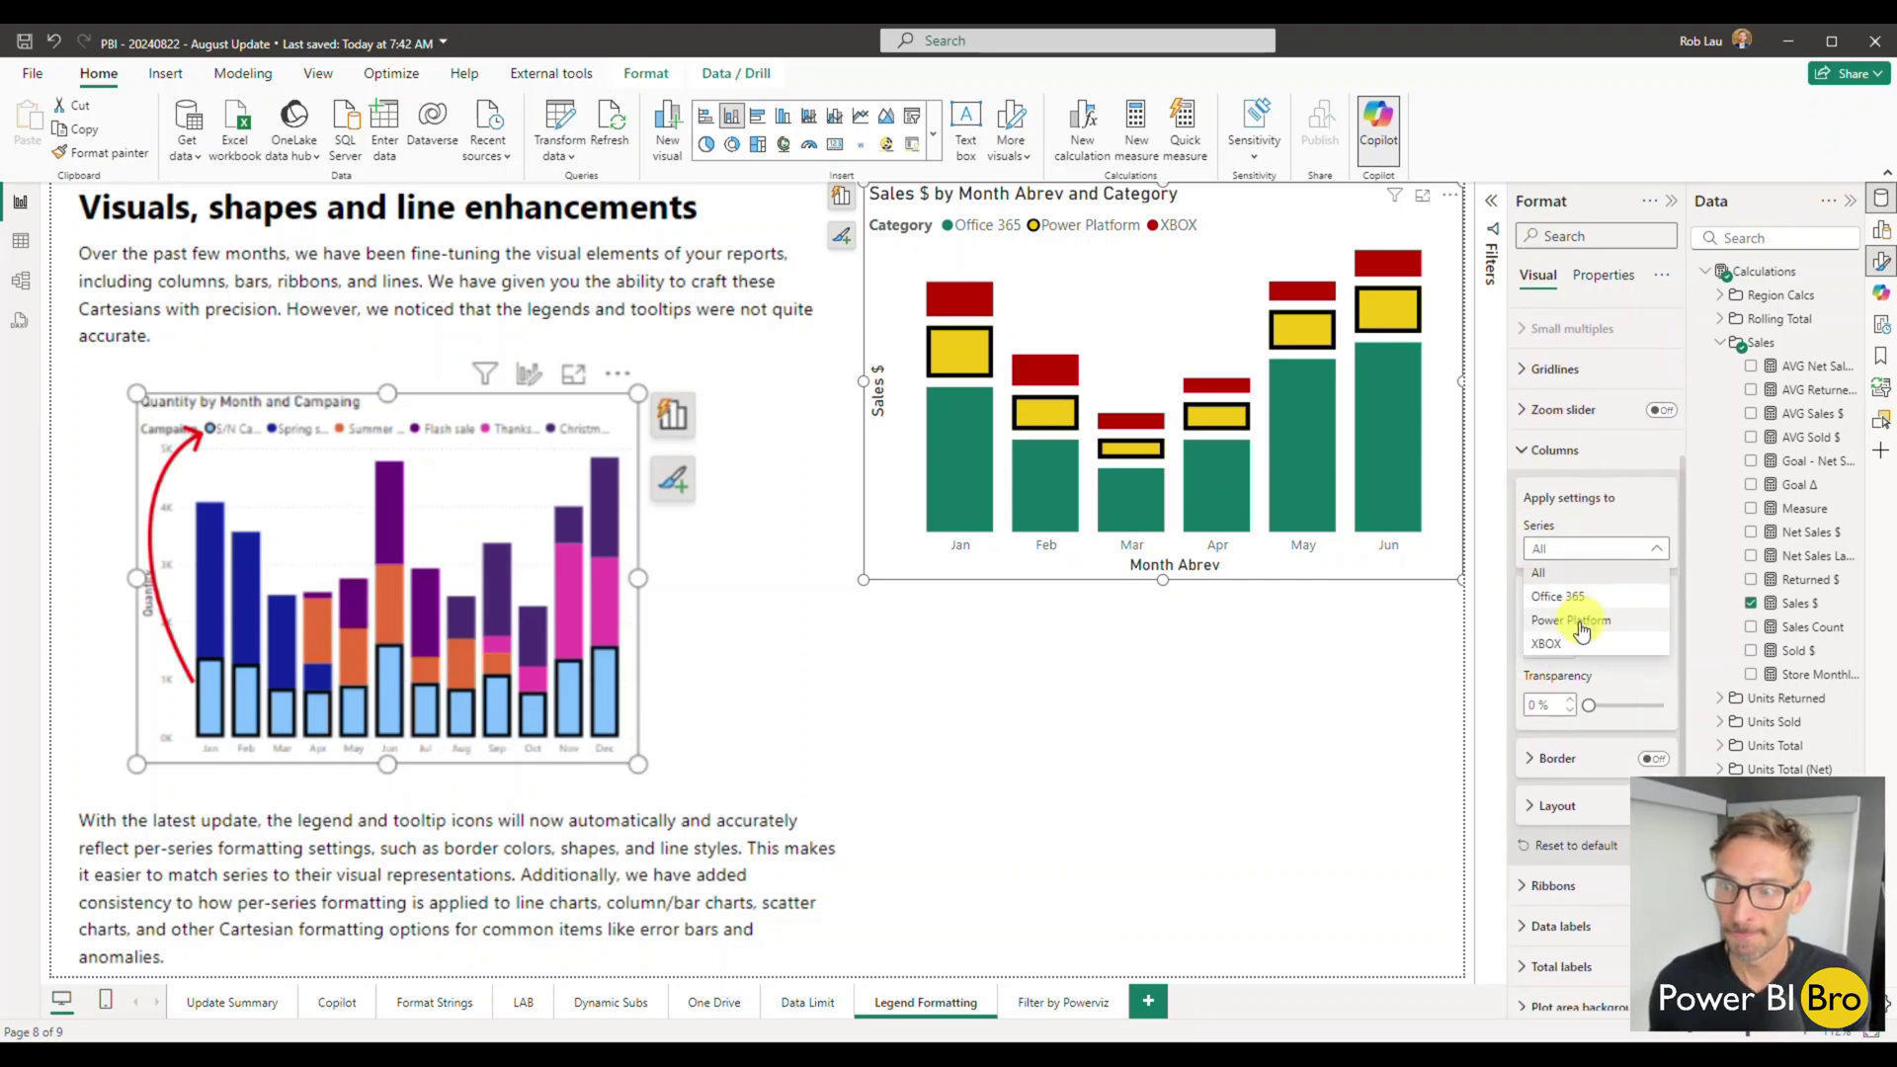
click(1574, 620)
scroll(1624, 599, down, 1)
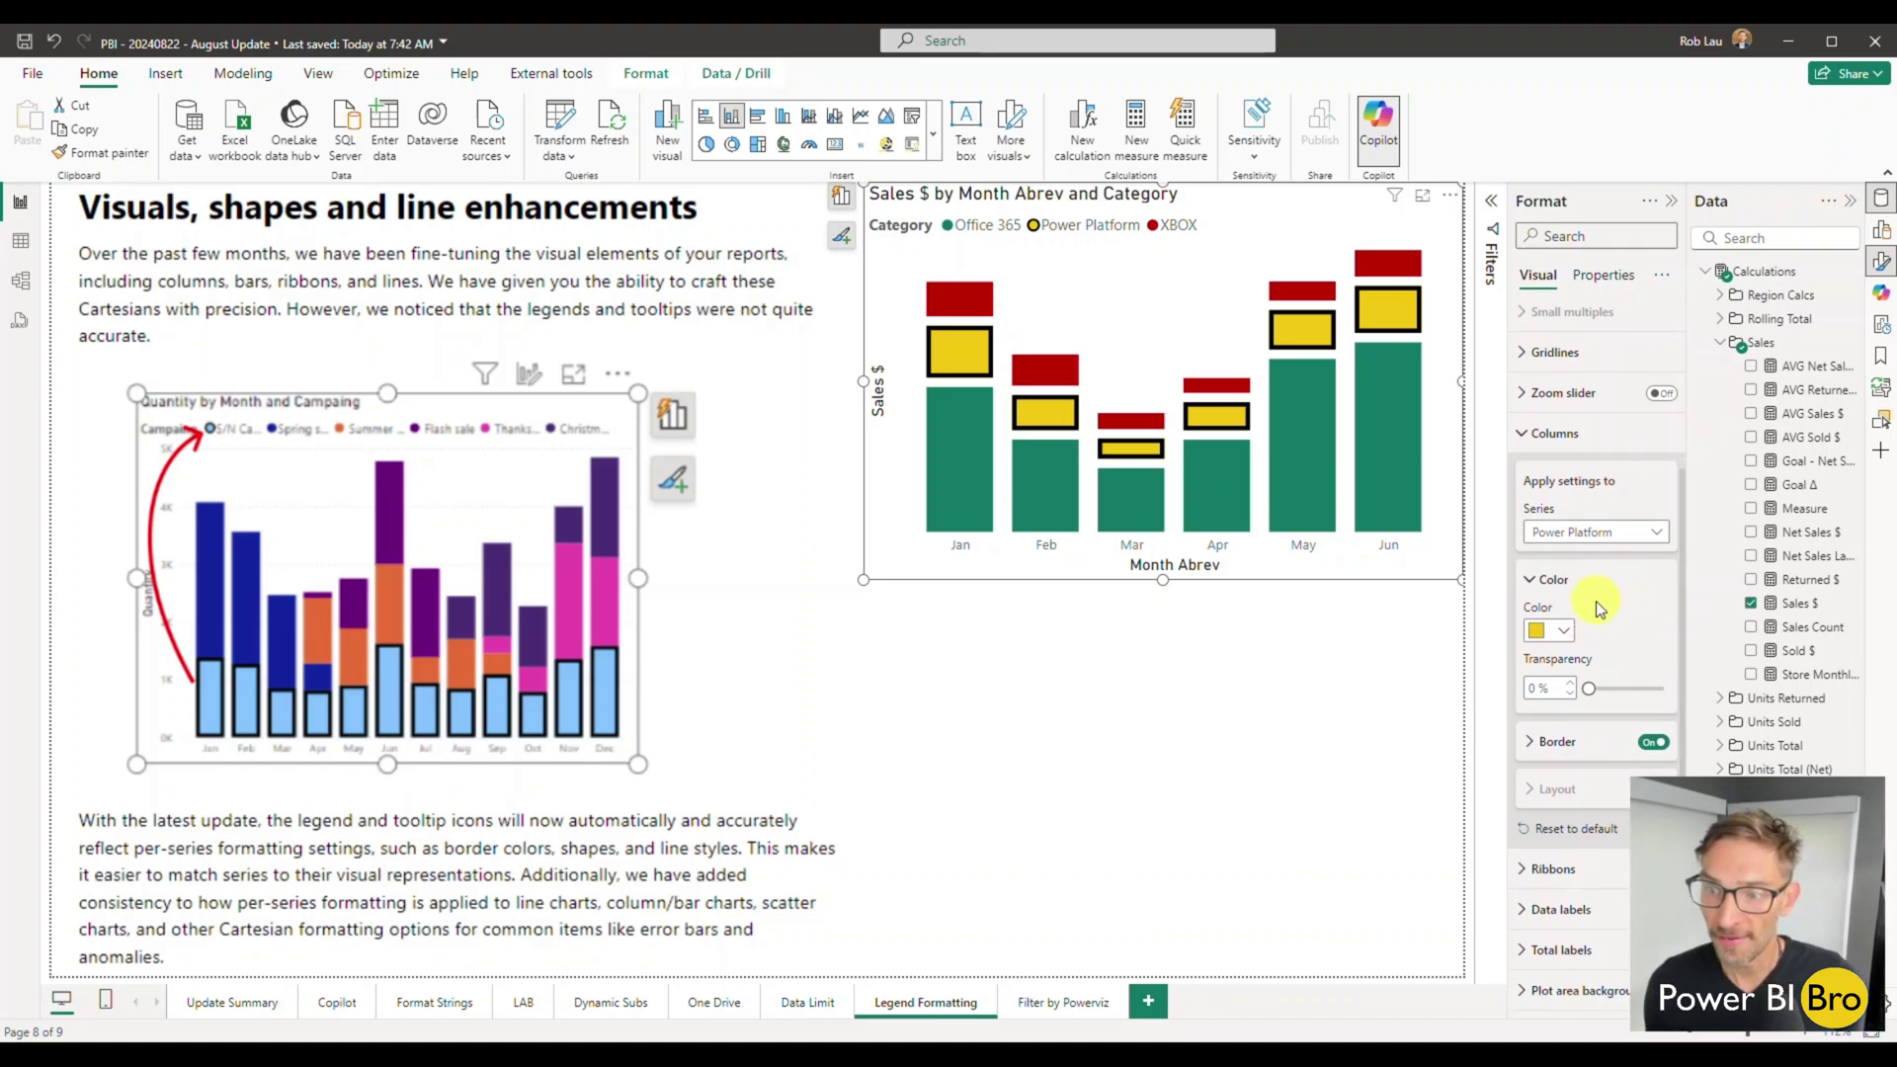
click(1532, 741)
scroll(1554, 711, down, 3)
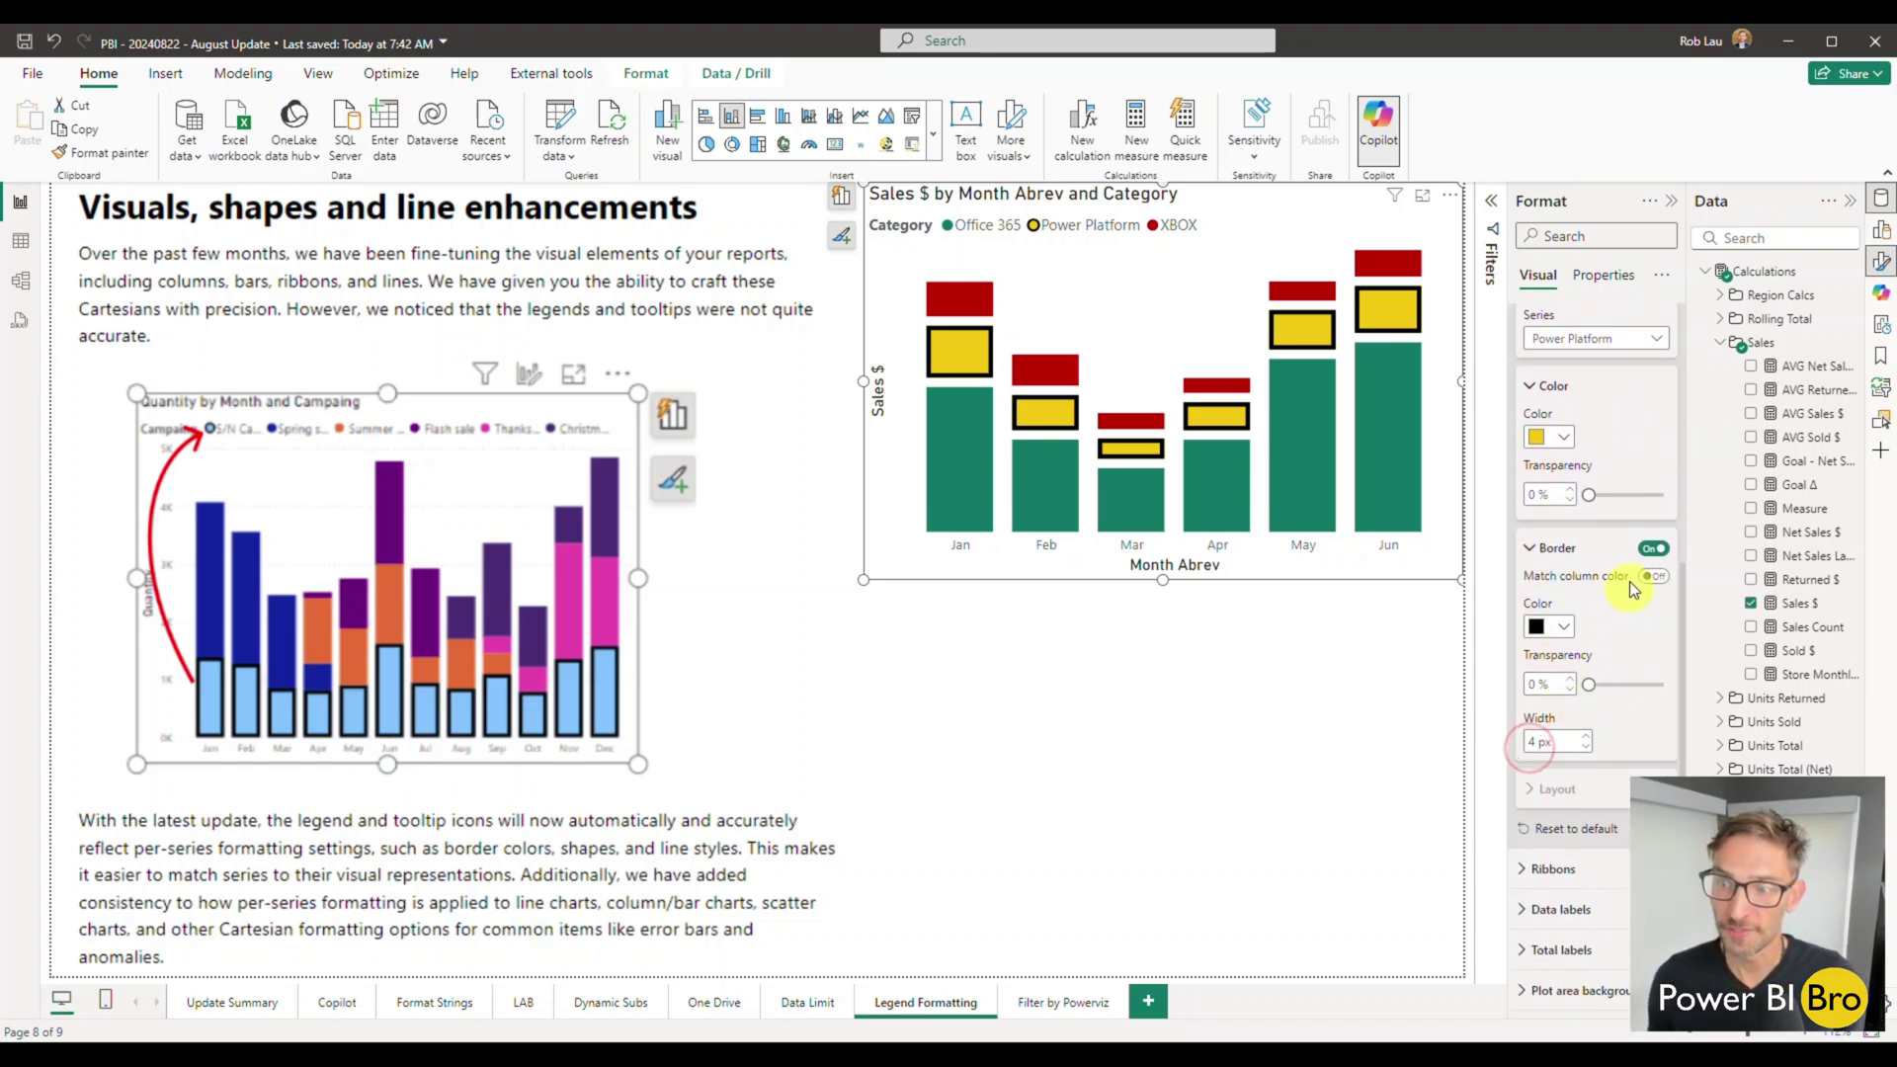
- Toggle the Power Platform columns' border off and back on, restoring the 4 px black outline
click(1650, 551)
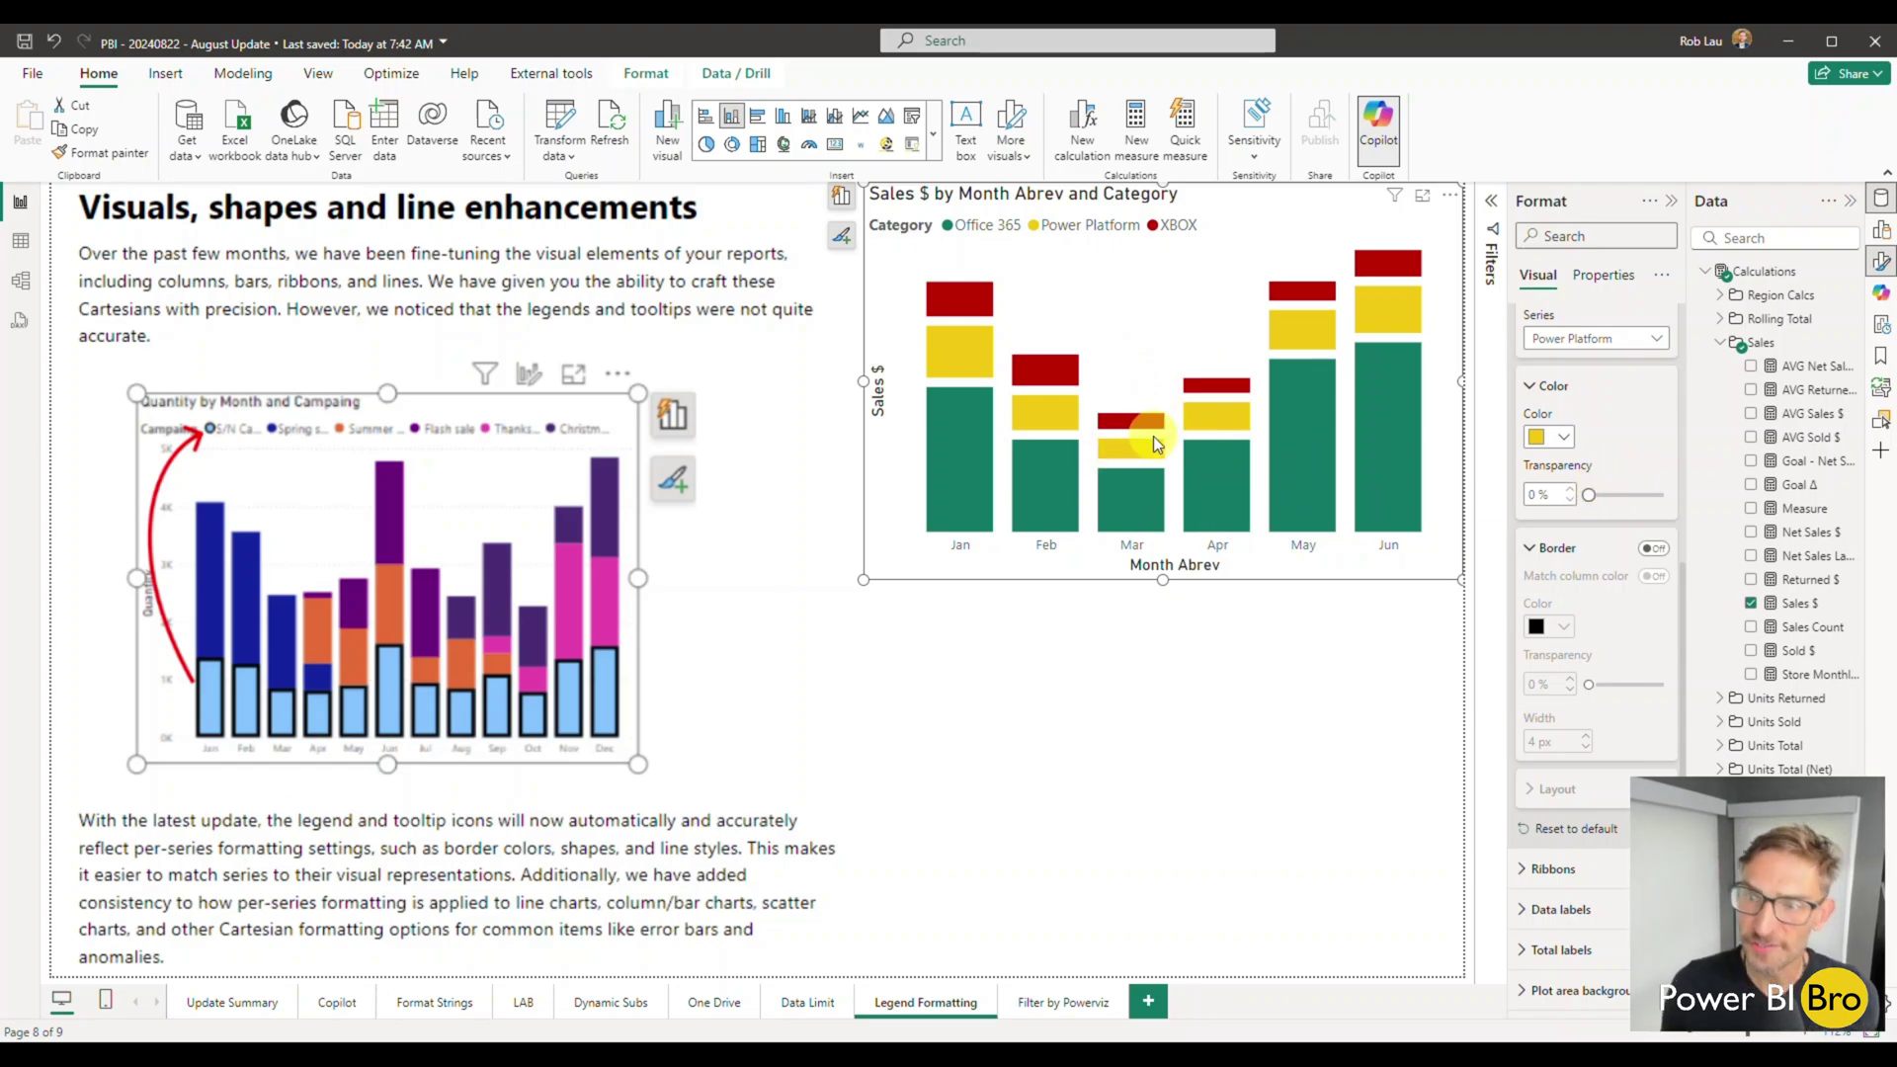
click(1653, 547)
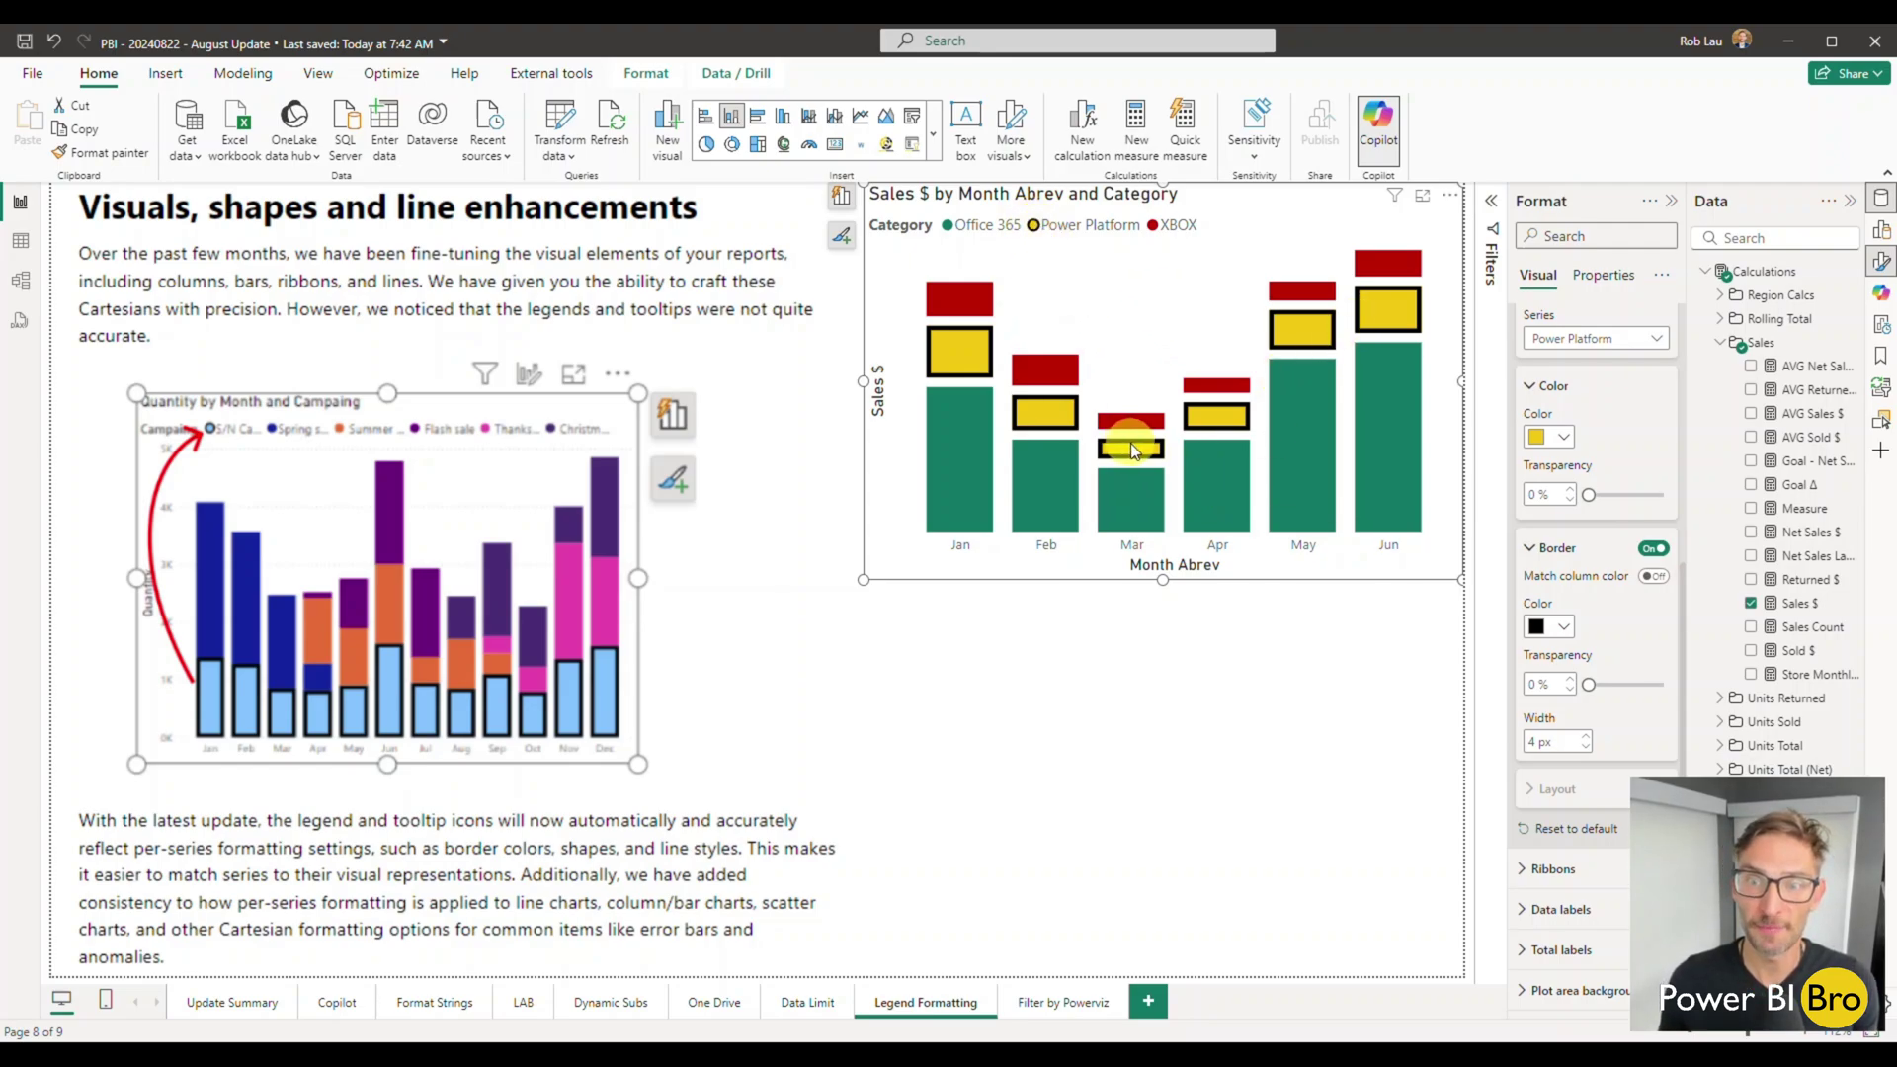
mouse_move(1134, 449)
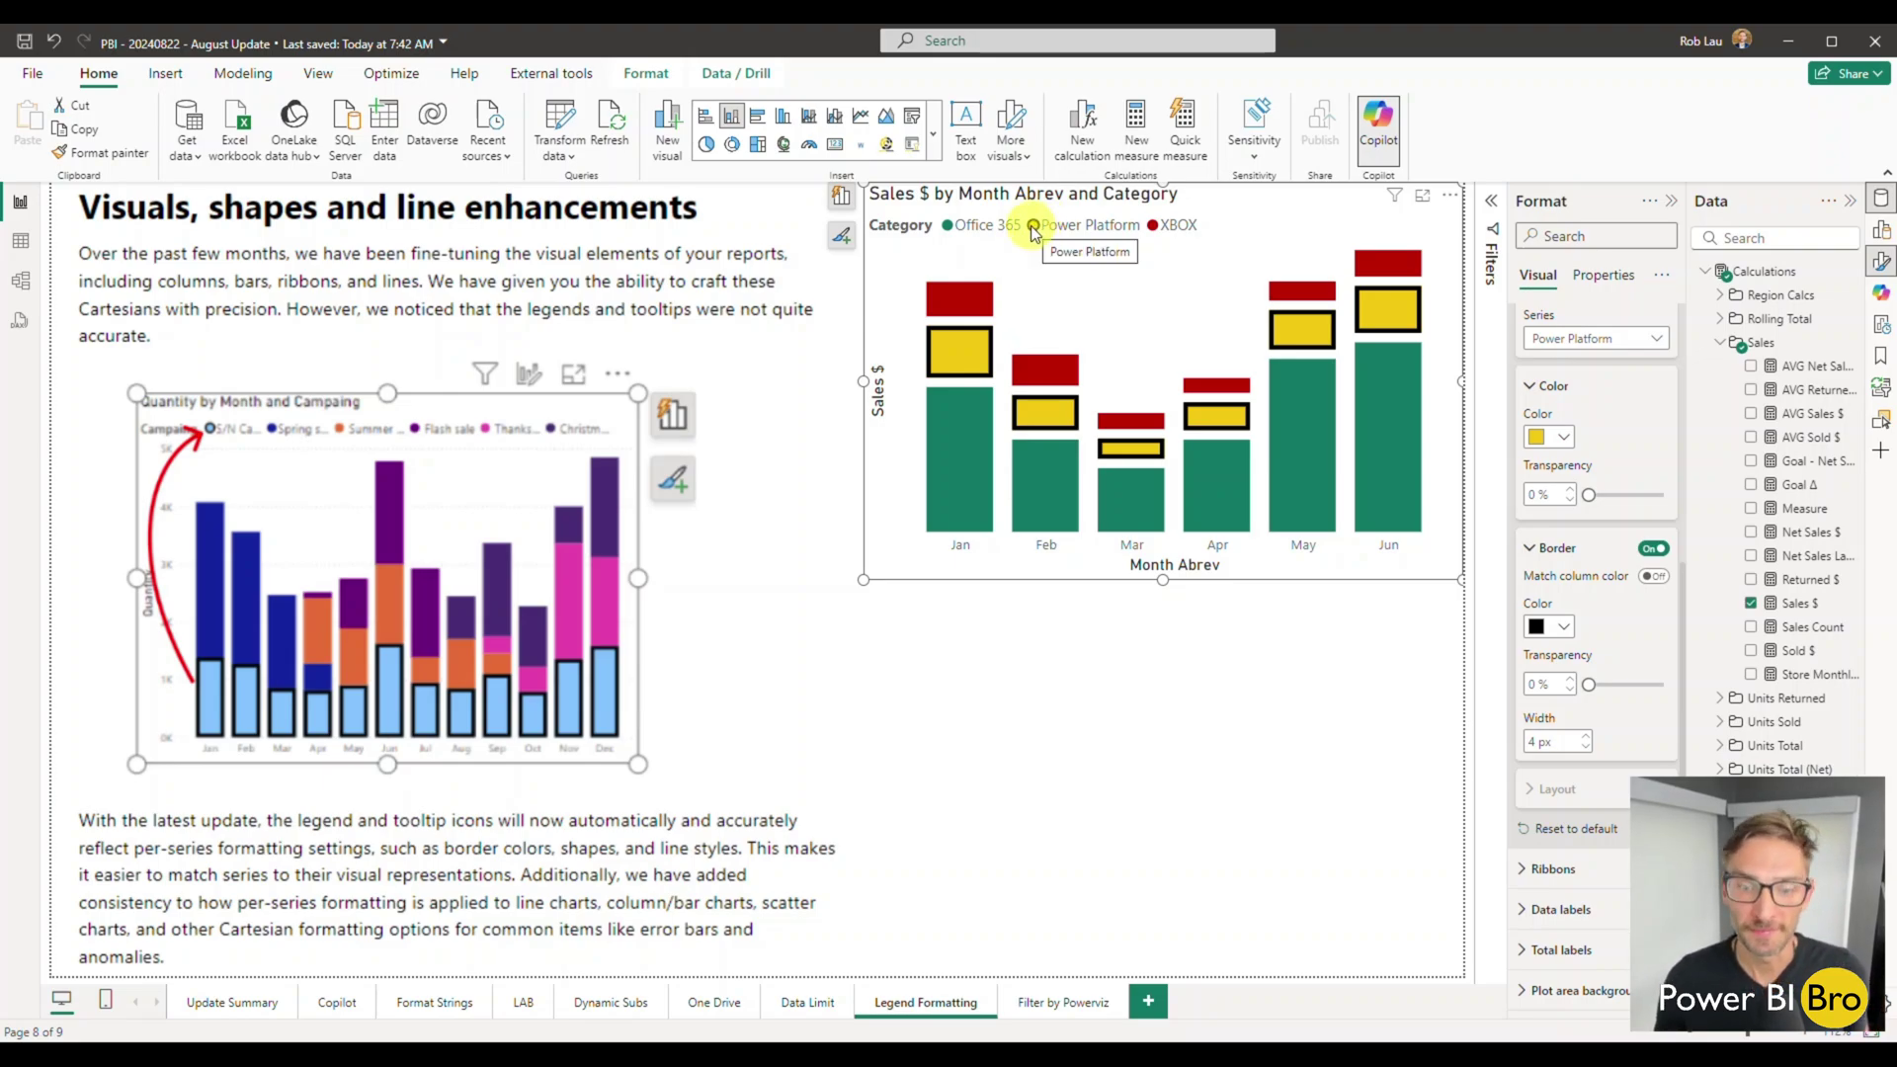
- Open Filter by Powerviz, toggle Office 365 in the Category filter, and return after visiting Update Summary
click(1080, 1002)
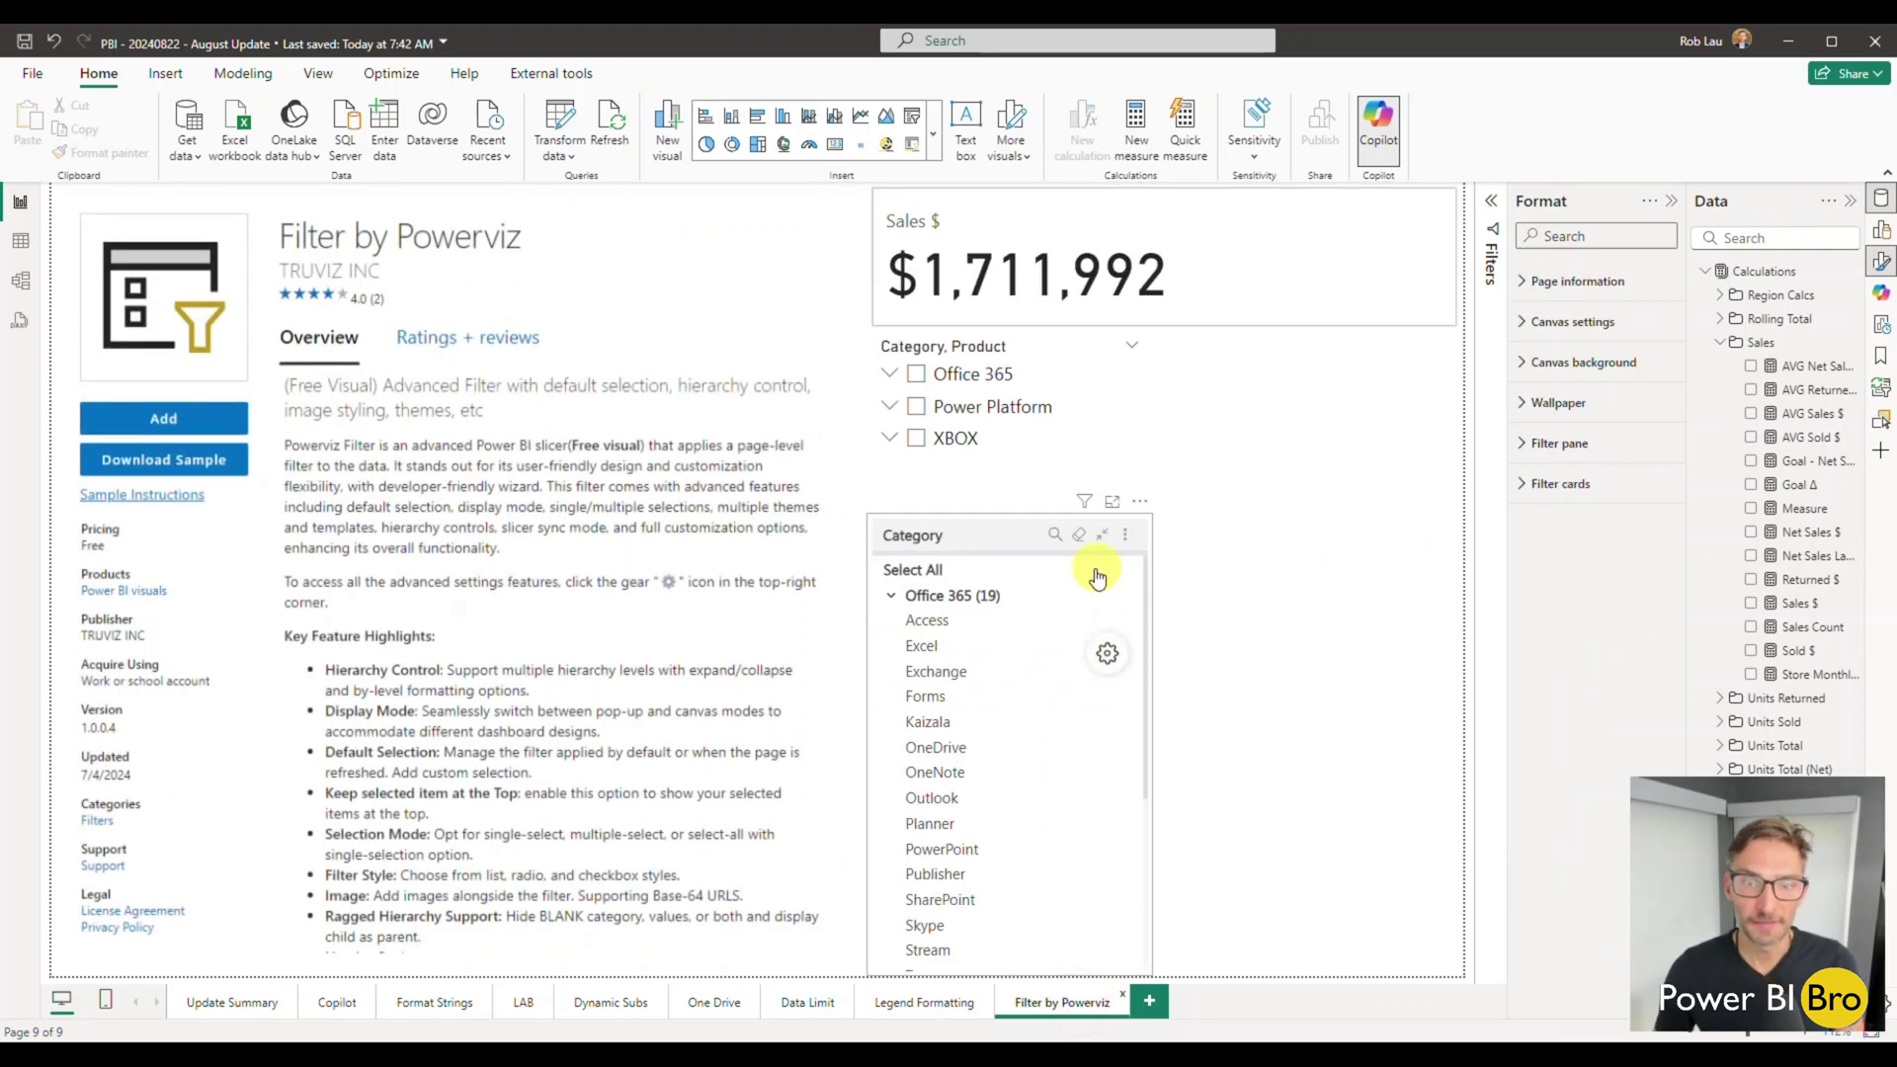
click(889, 600)
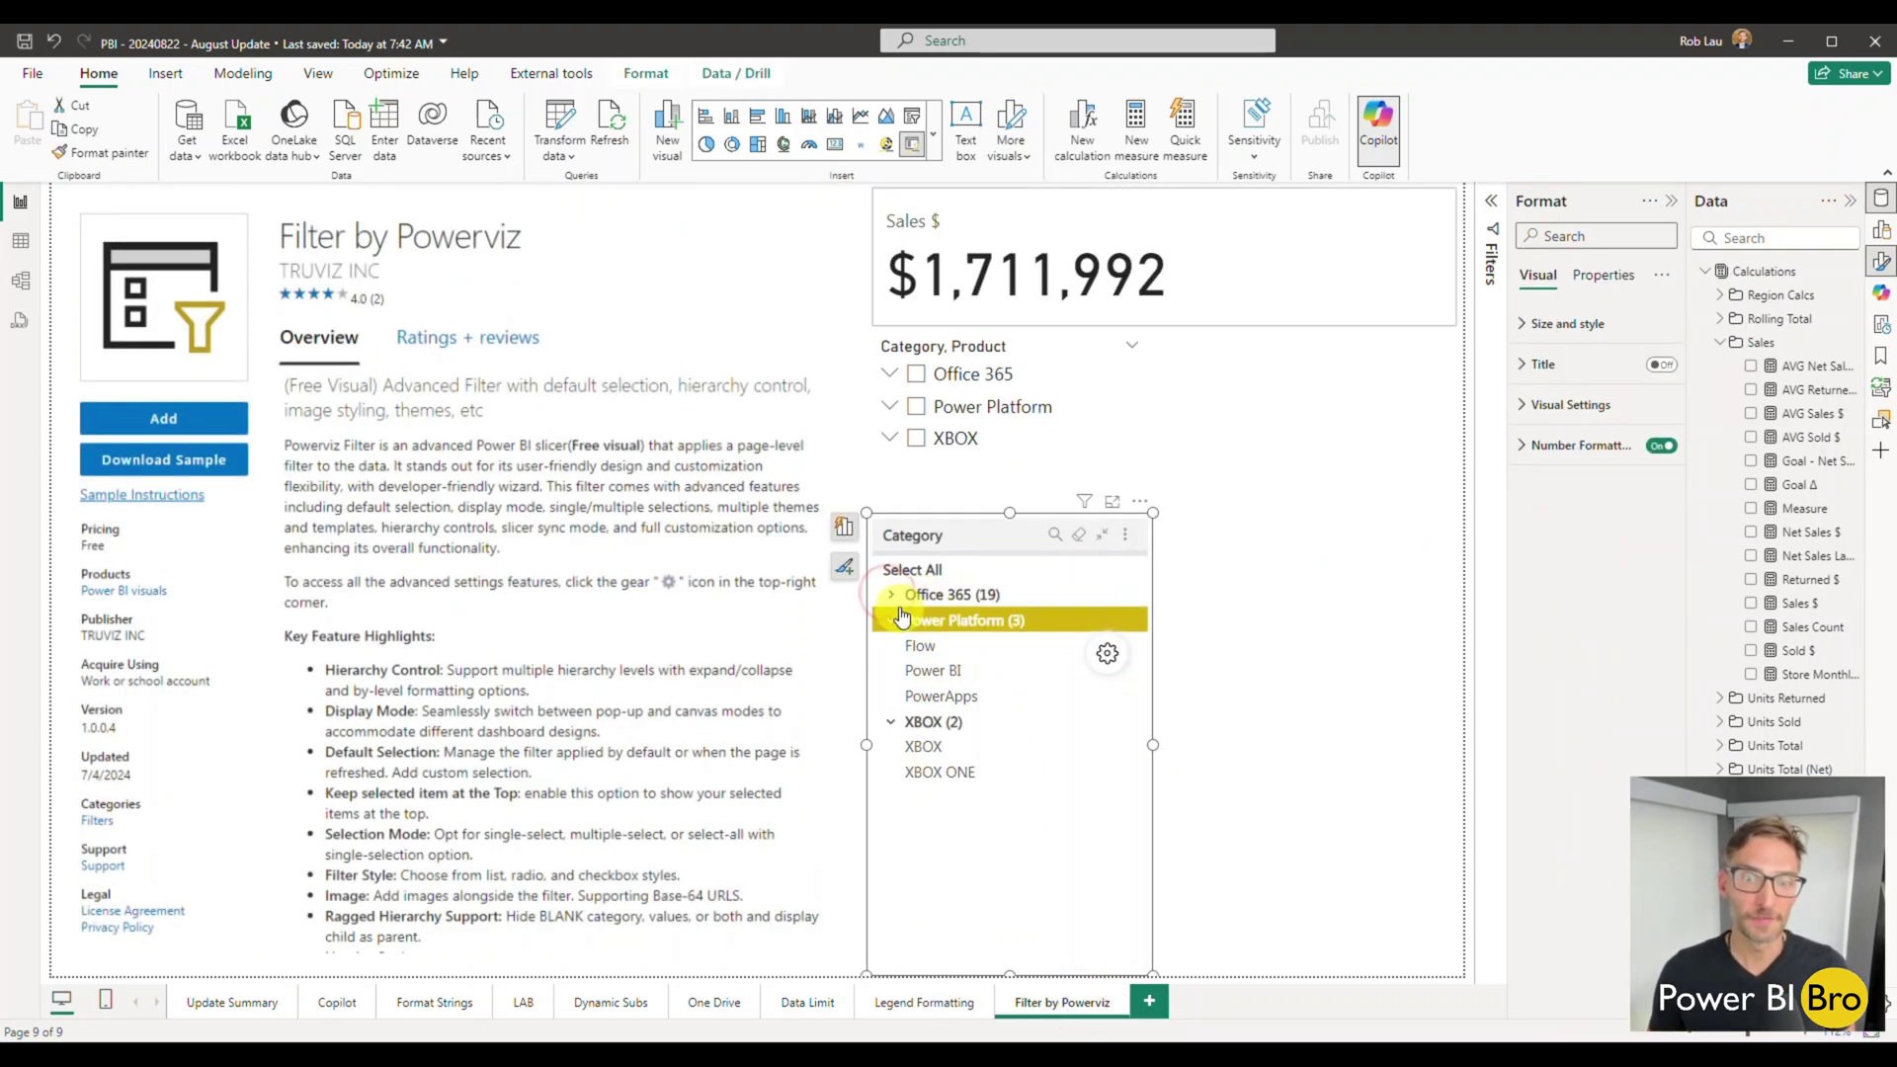
click(891, 601)
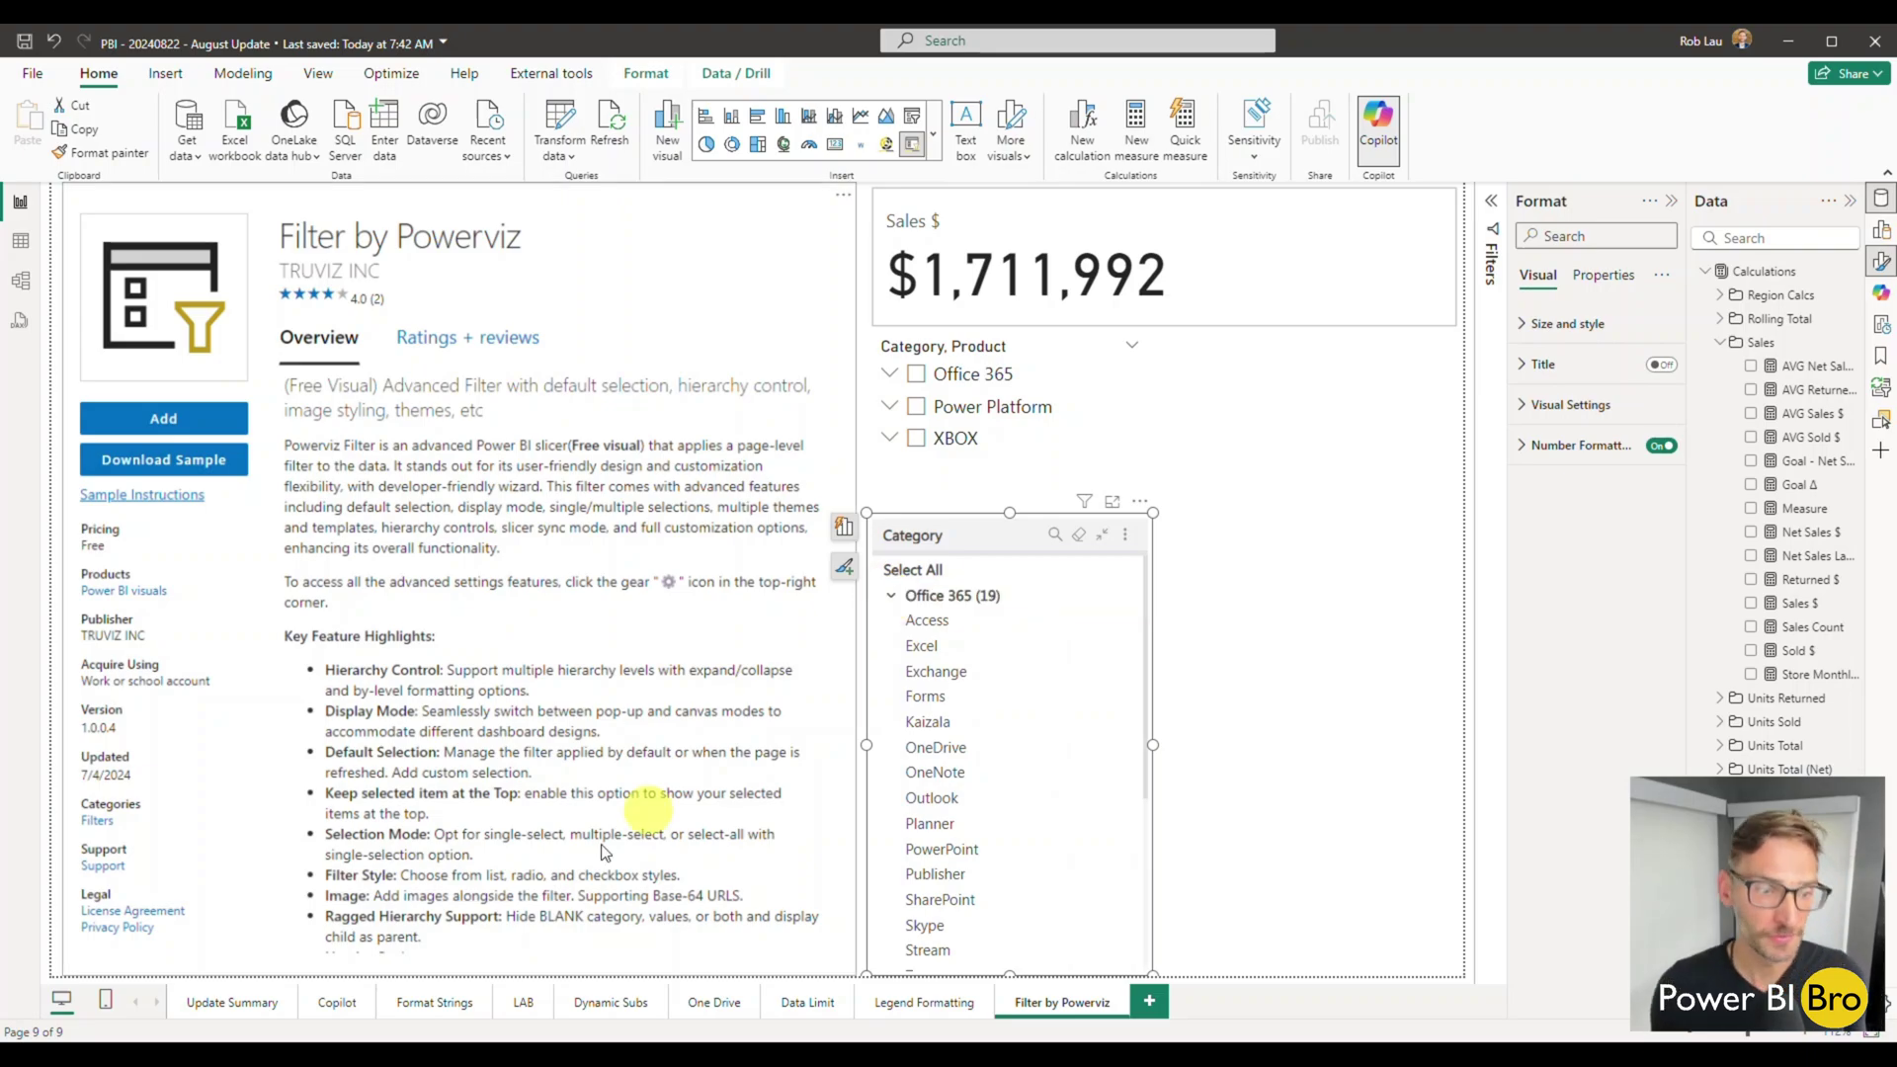
click(237, 1003)
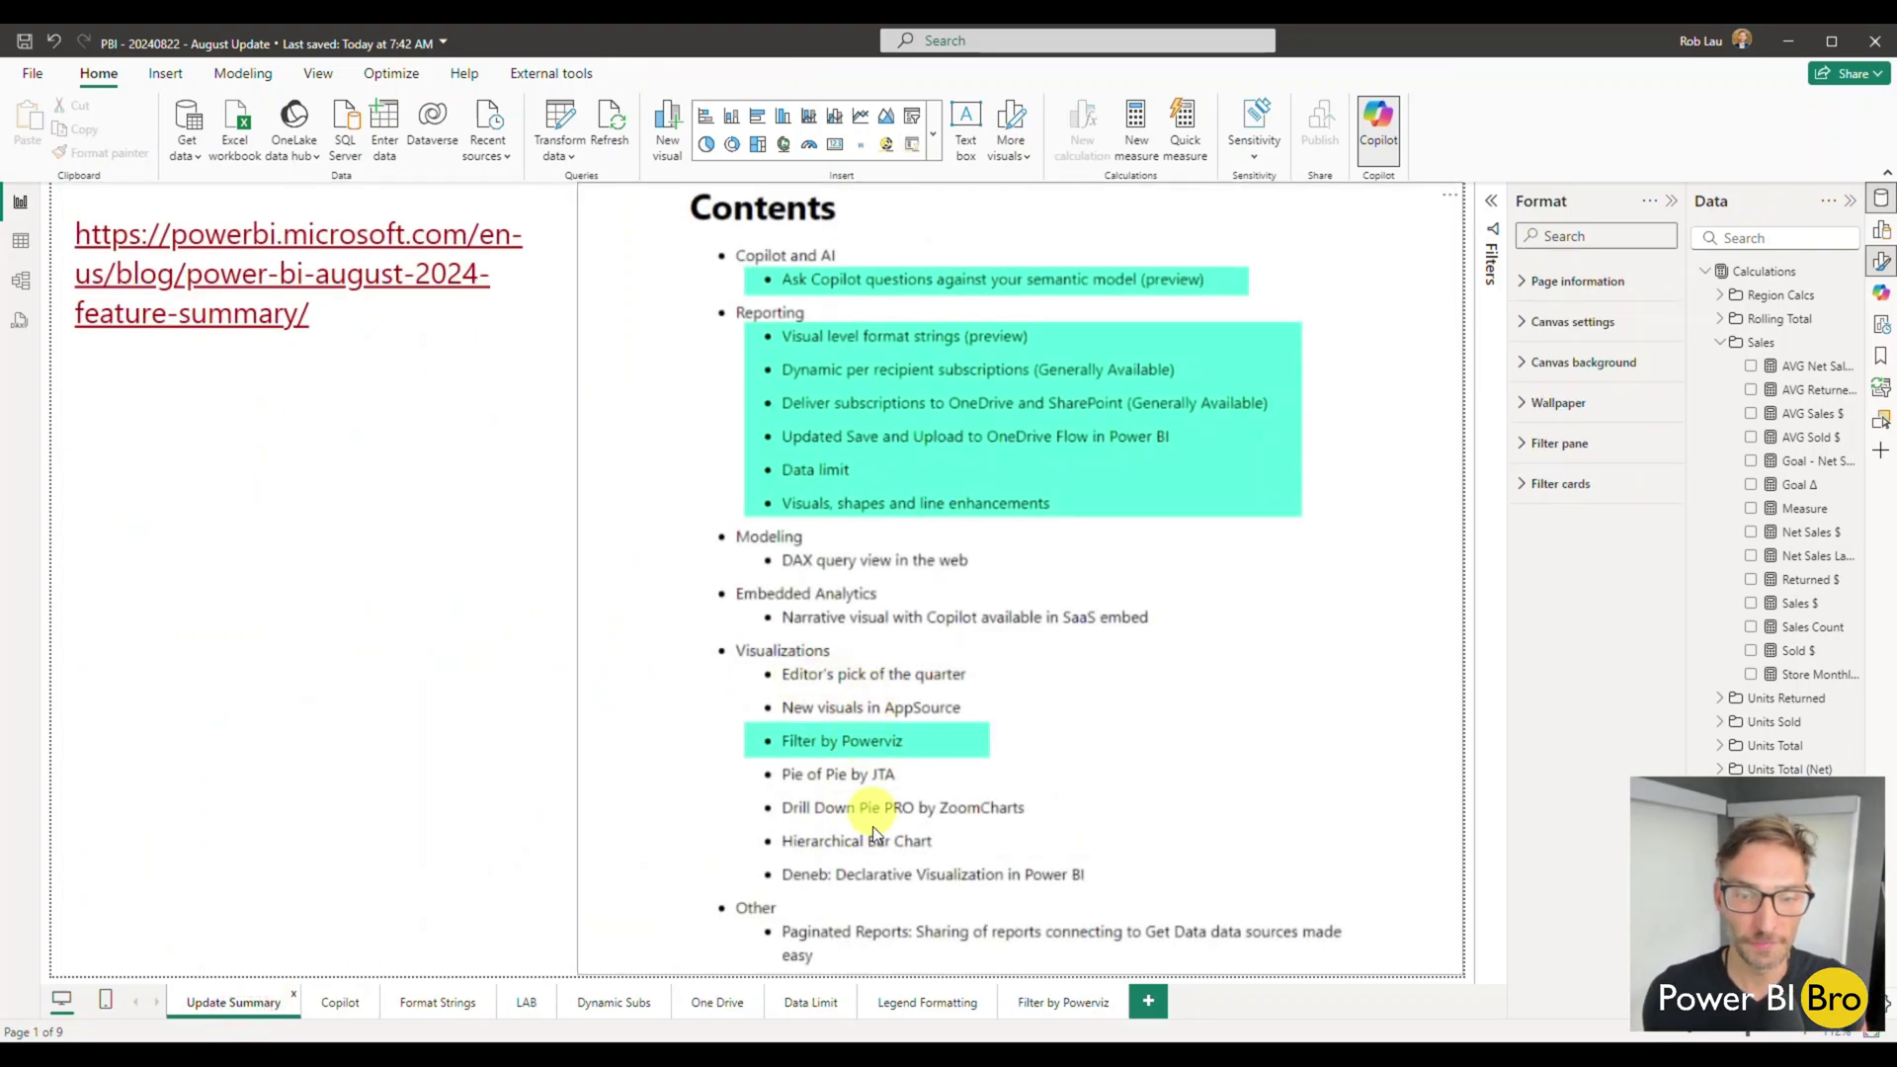
click(1070, 1000)
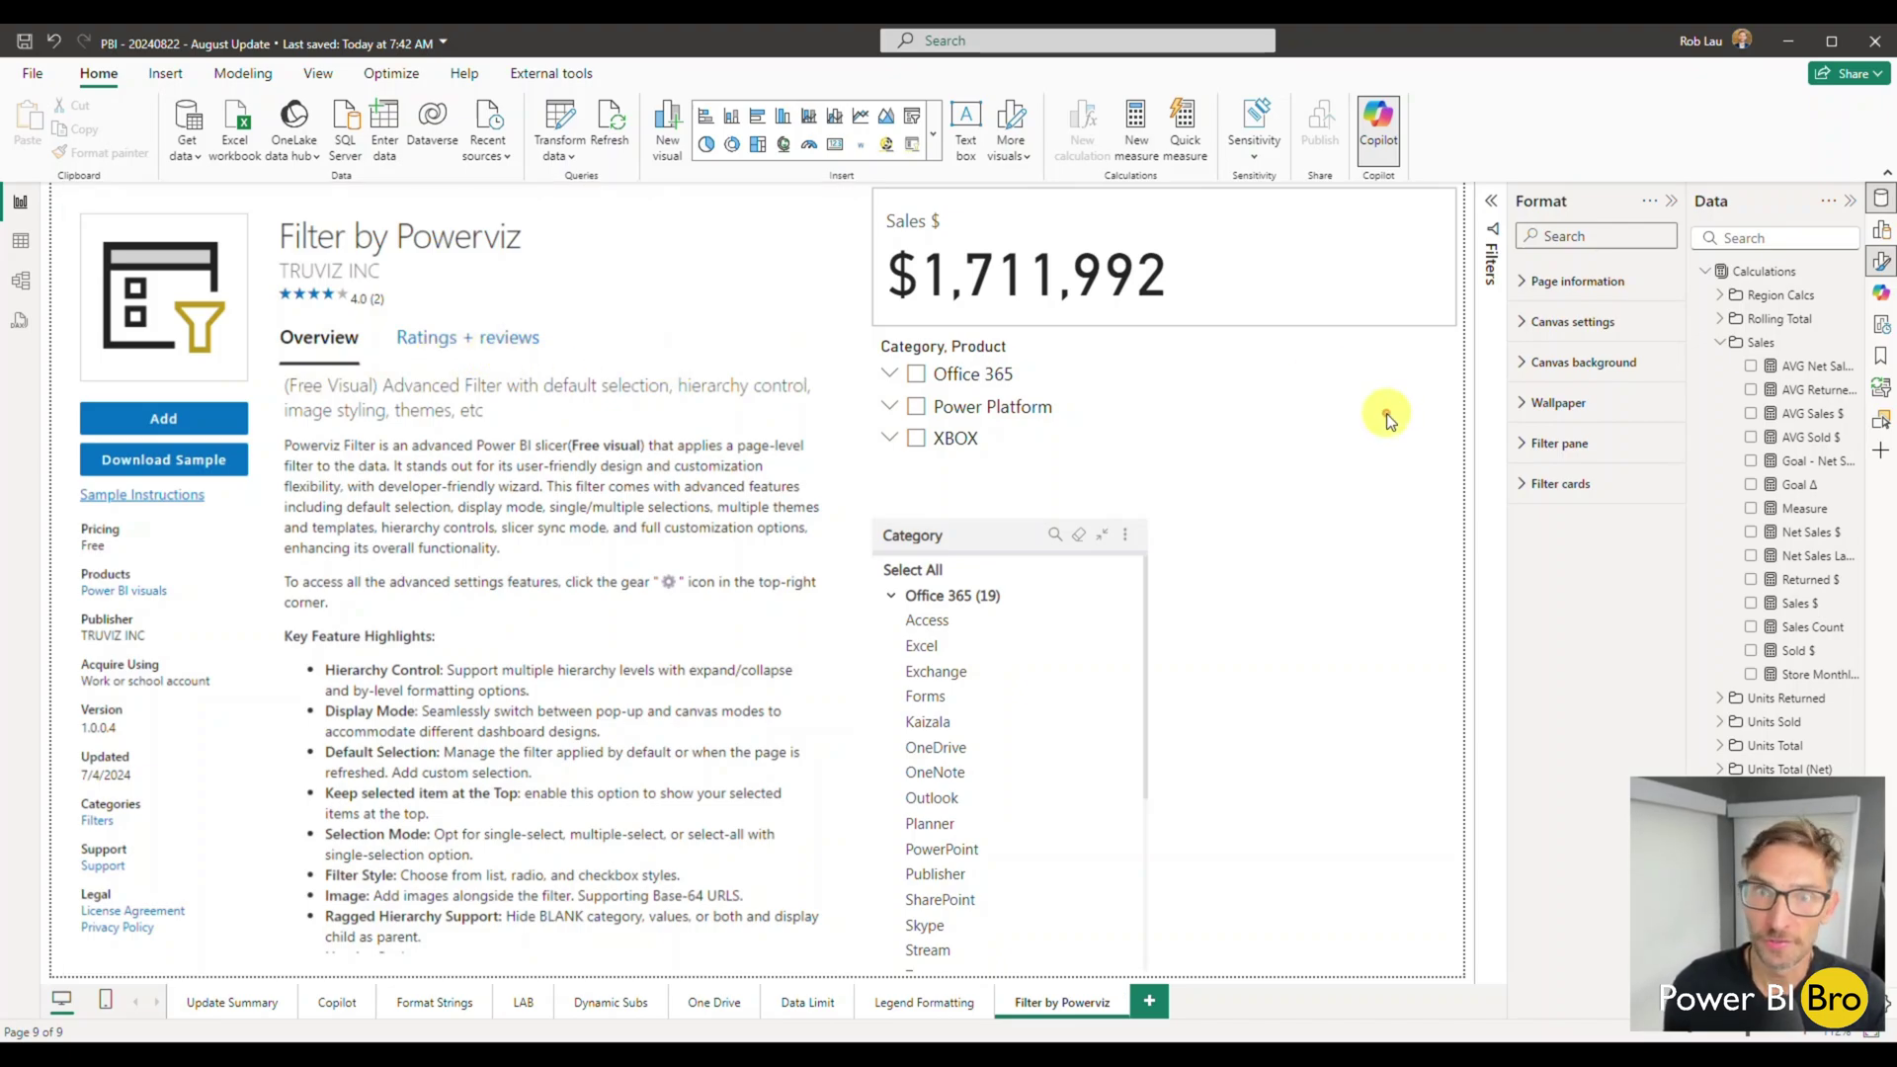
- Open the Build pane listing suggested visual types on the Filter by Powerviz page
click(1881, 229)
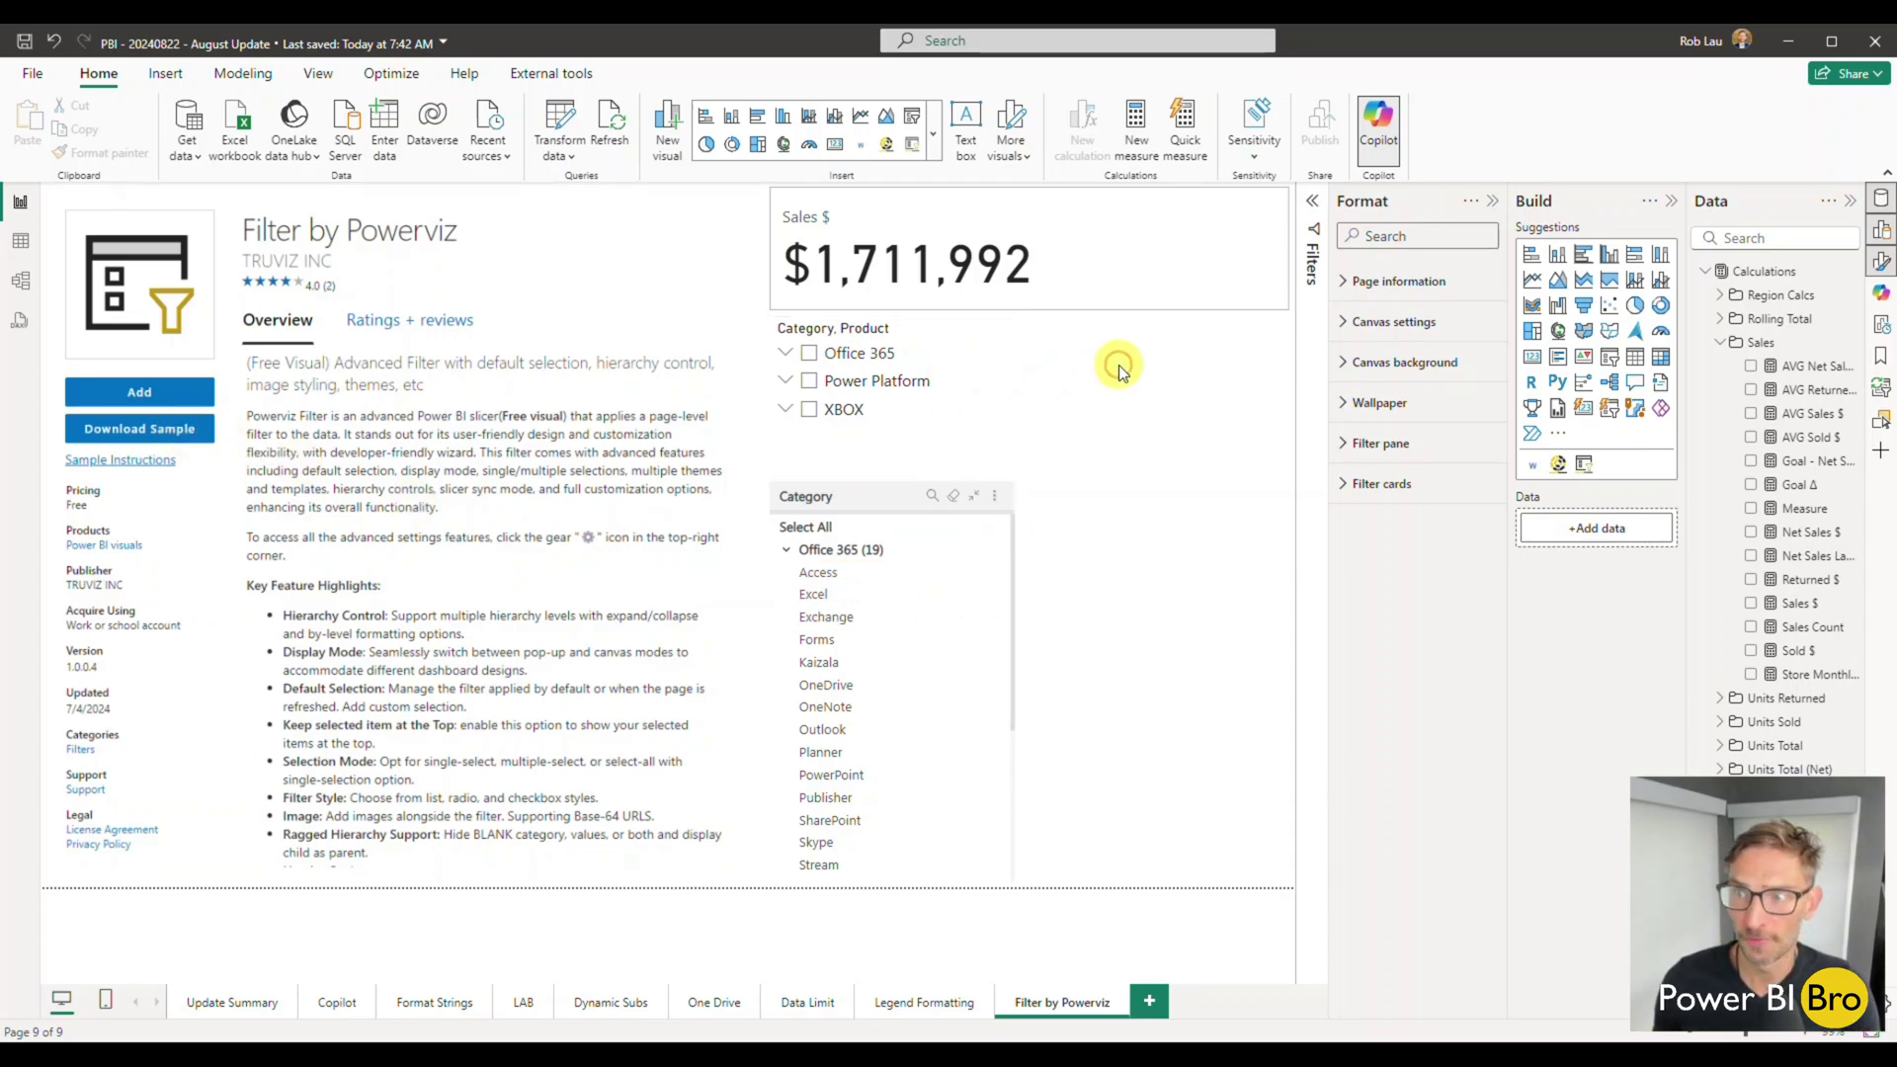
- Add the Product table's Product Hierarchy to the canvas as a second slicer
click(1716, 342)
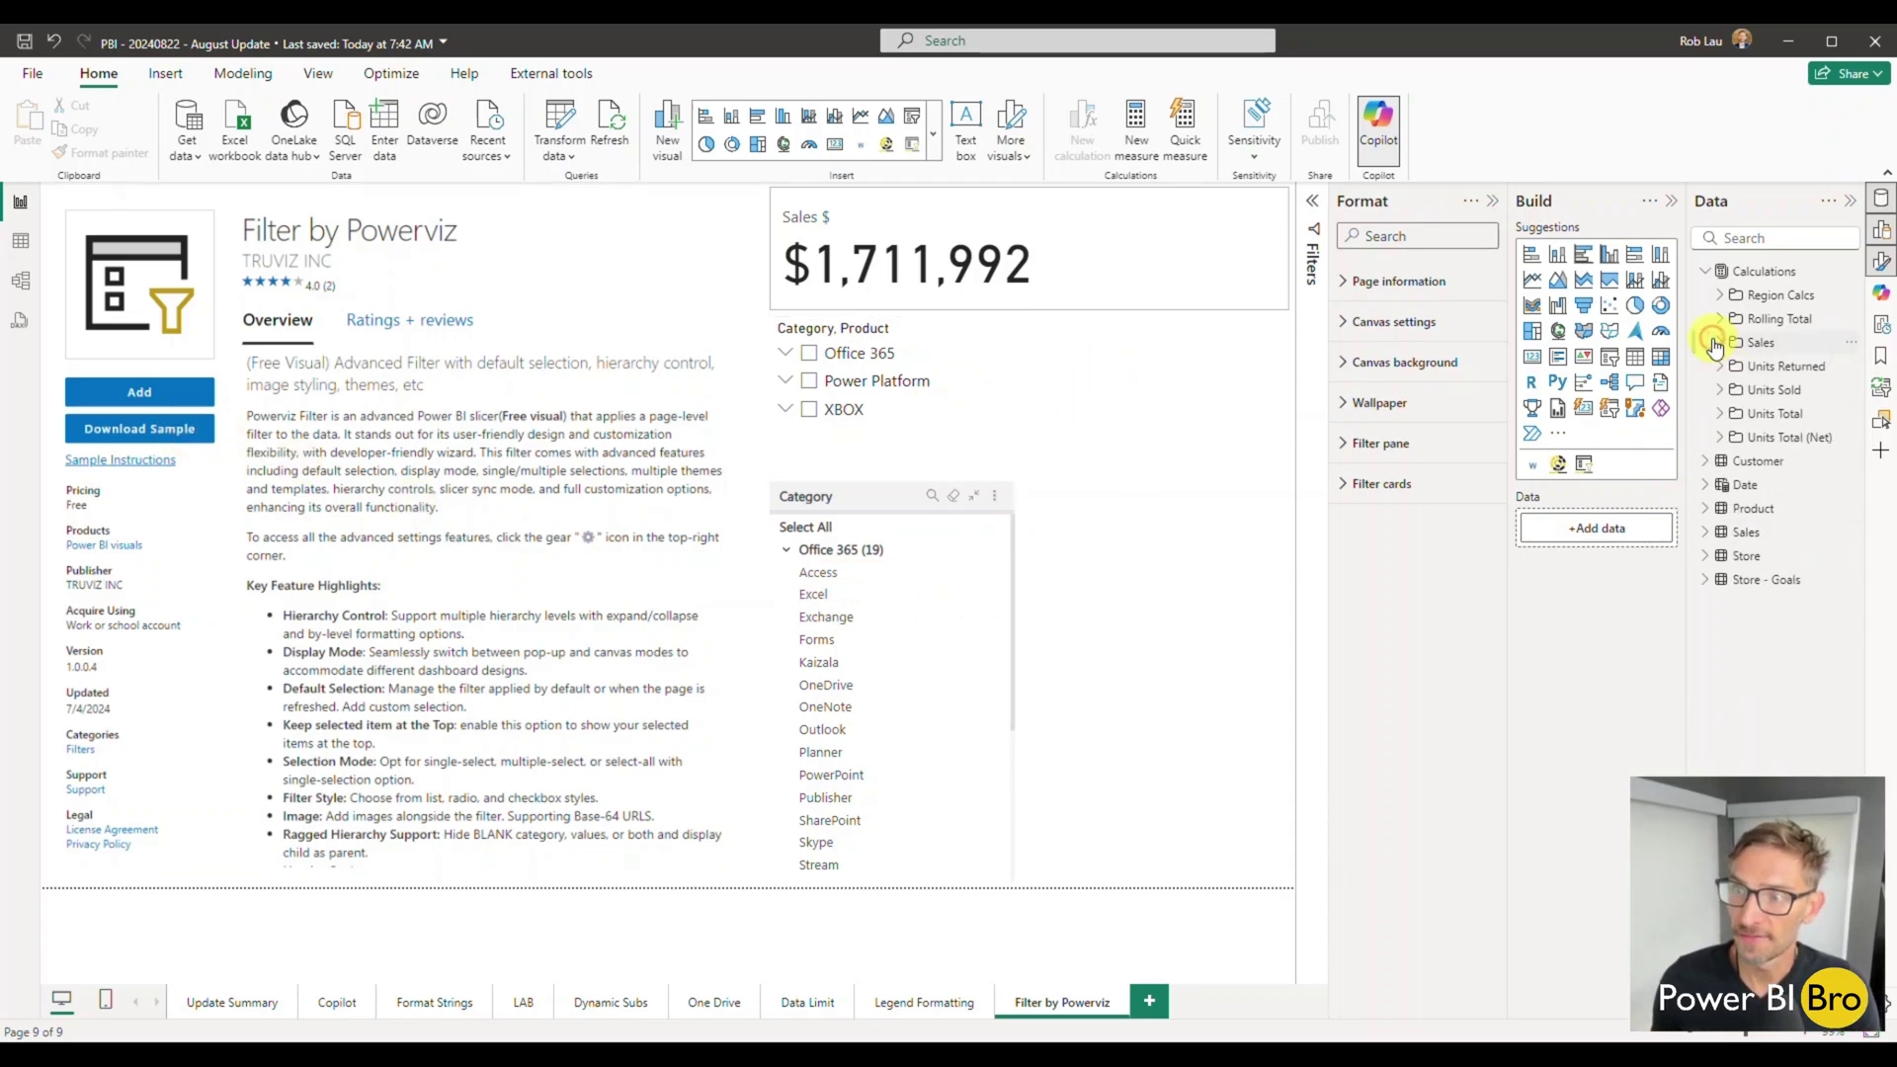
click(1713, 510)
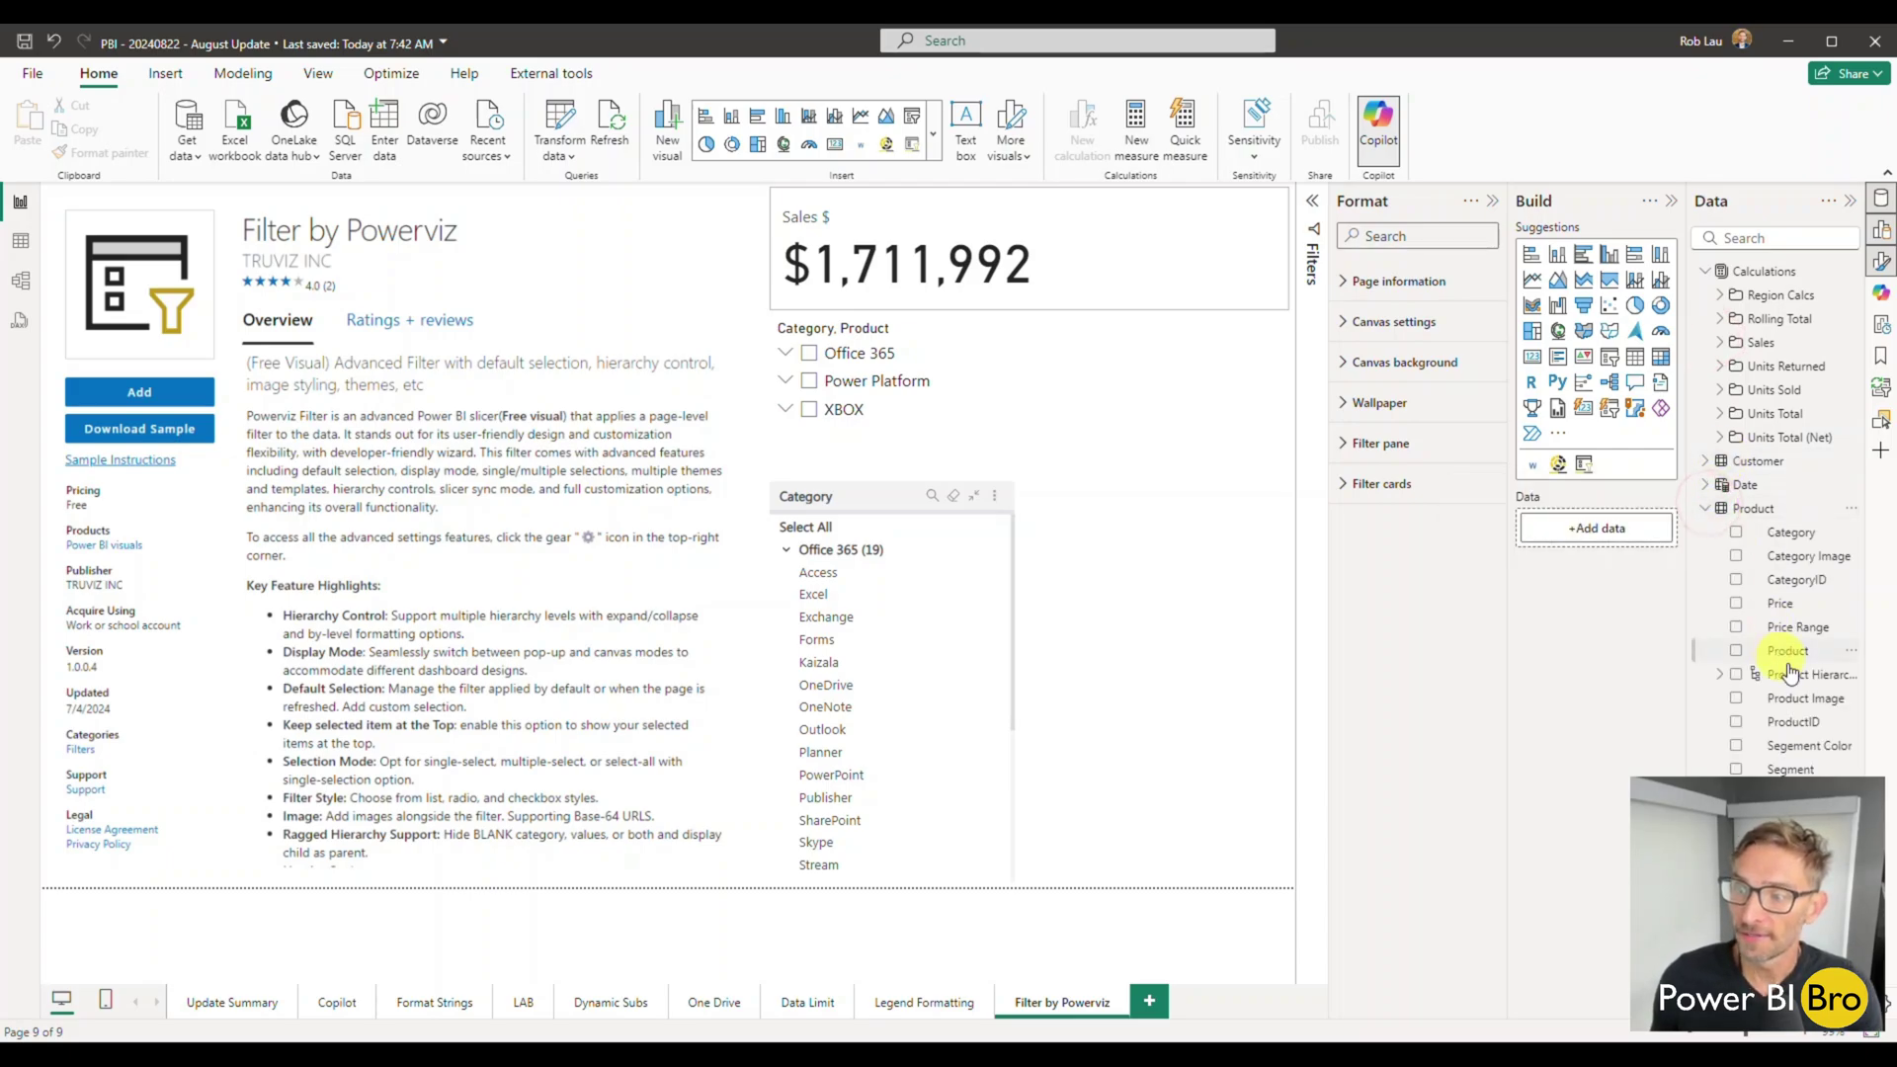
drag(1230, 408, 1230, 408)
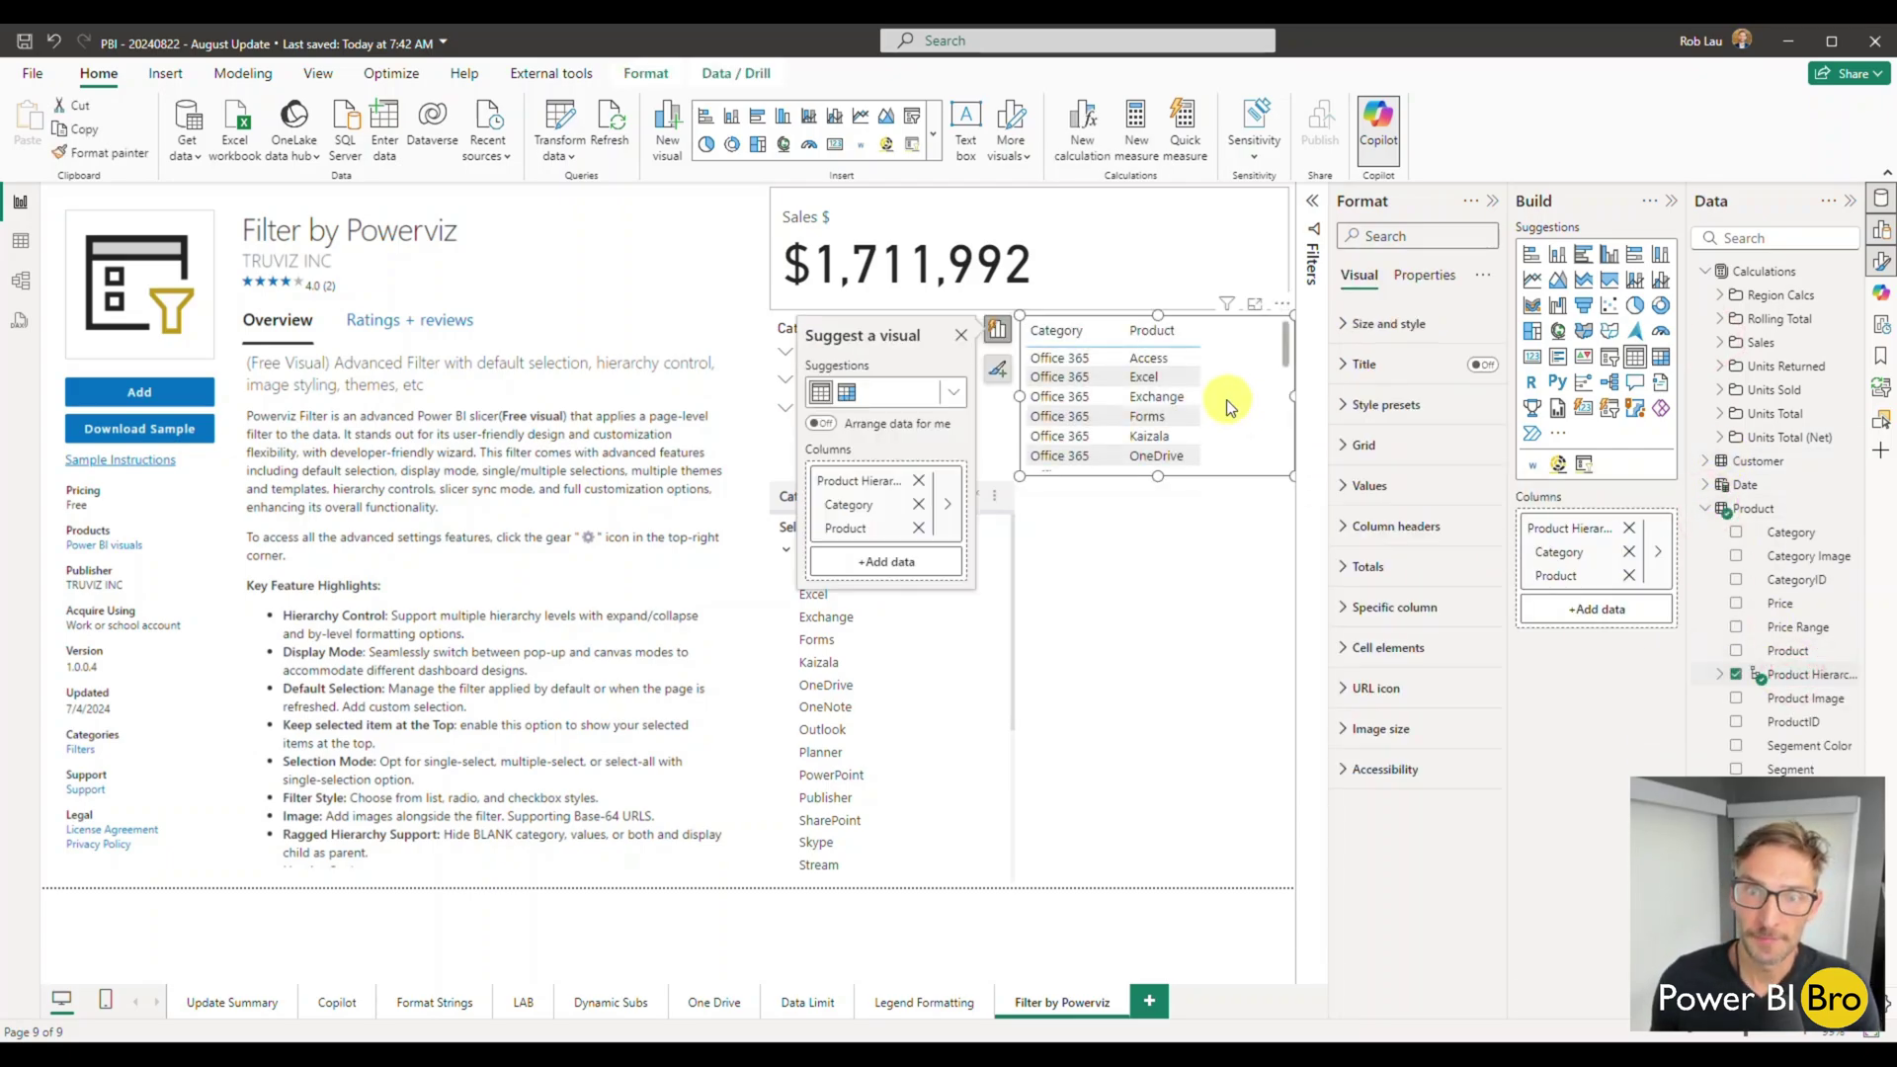
click(911, 127)
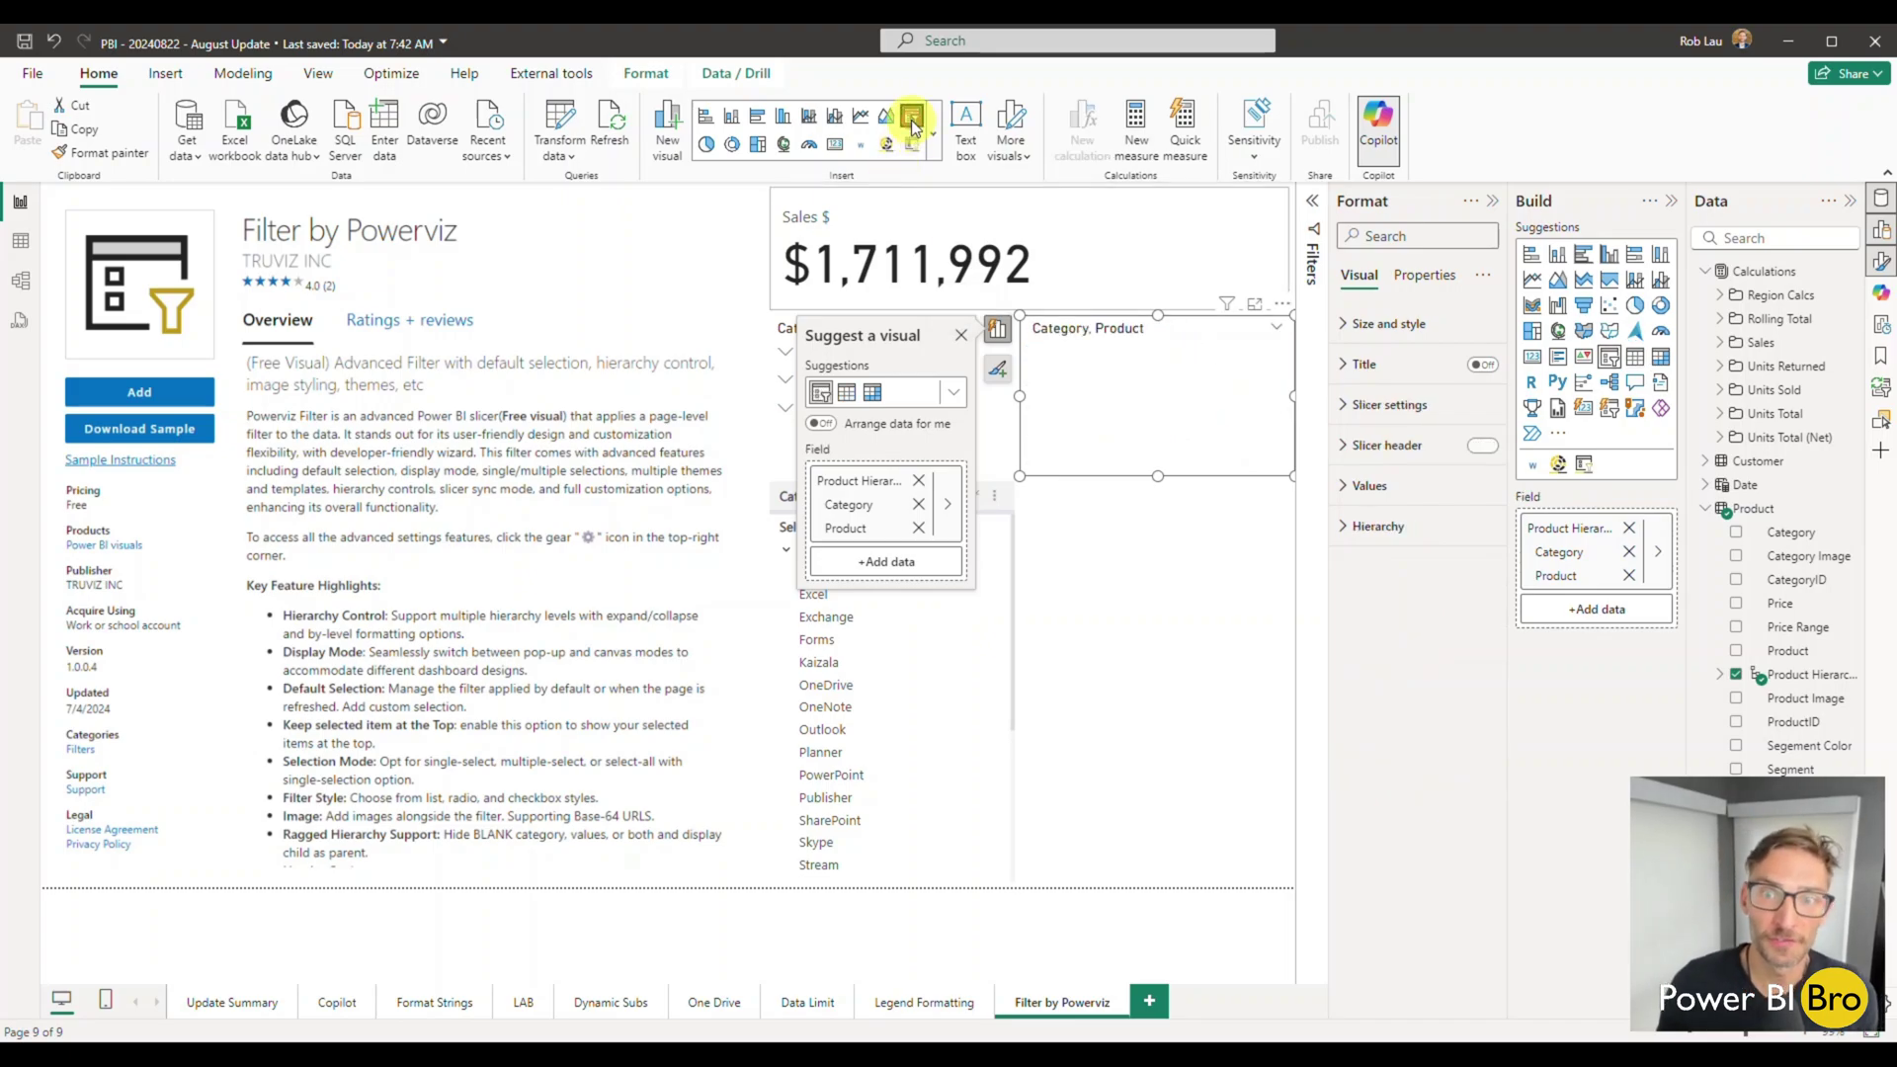
- Test the new slicer by selecting Access and then all of Office 365, clearing both selections
click(1158, 571)
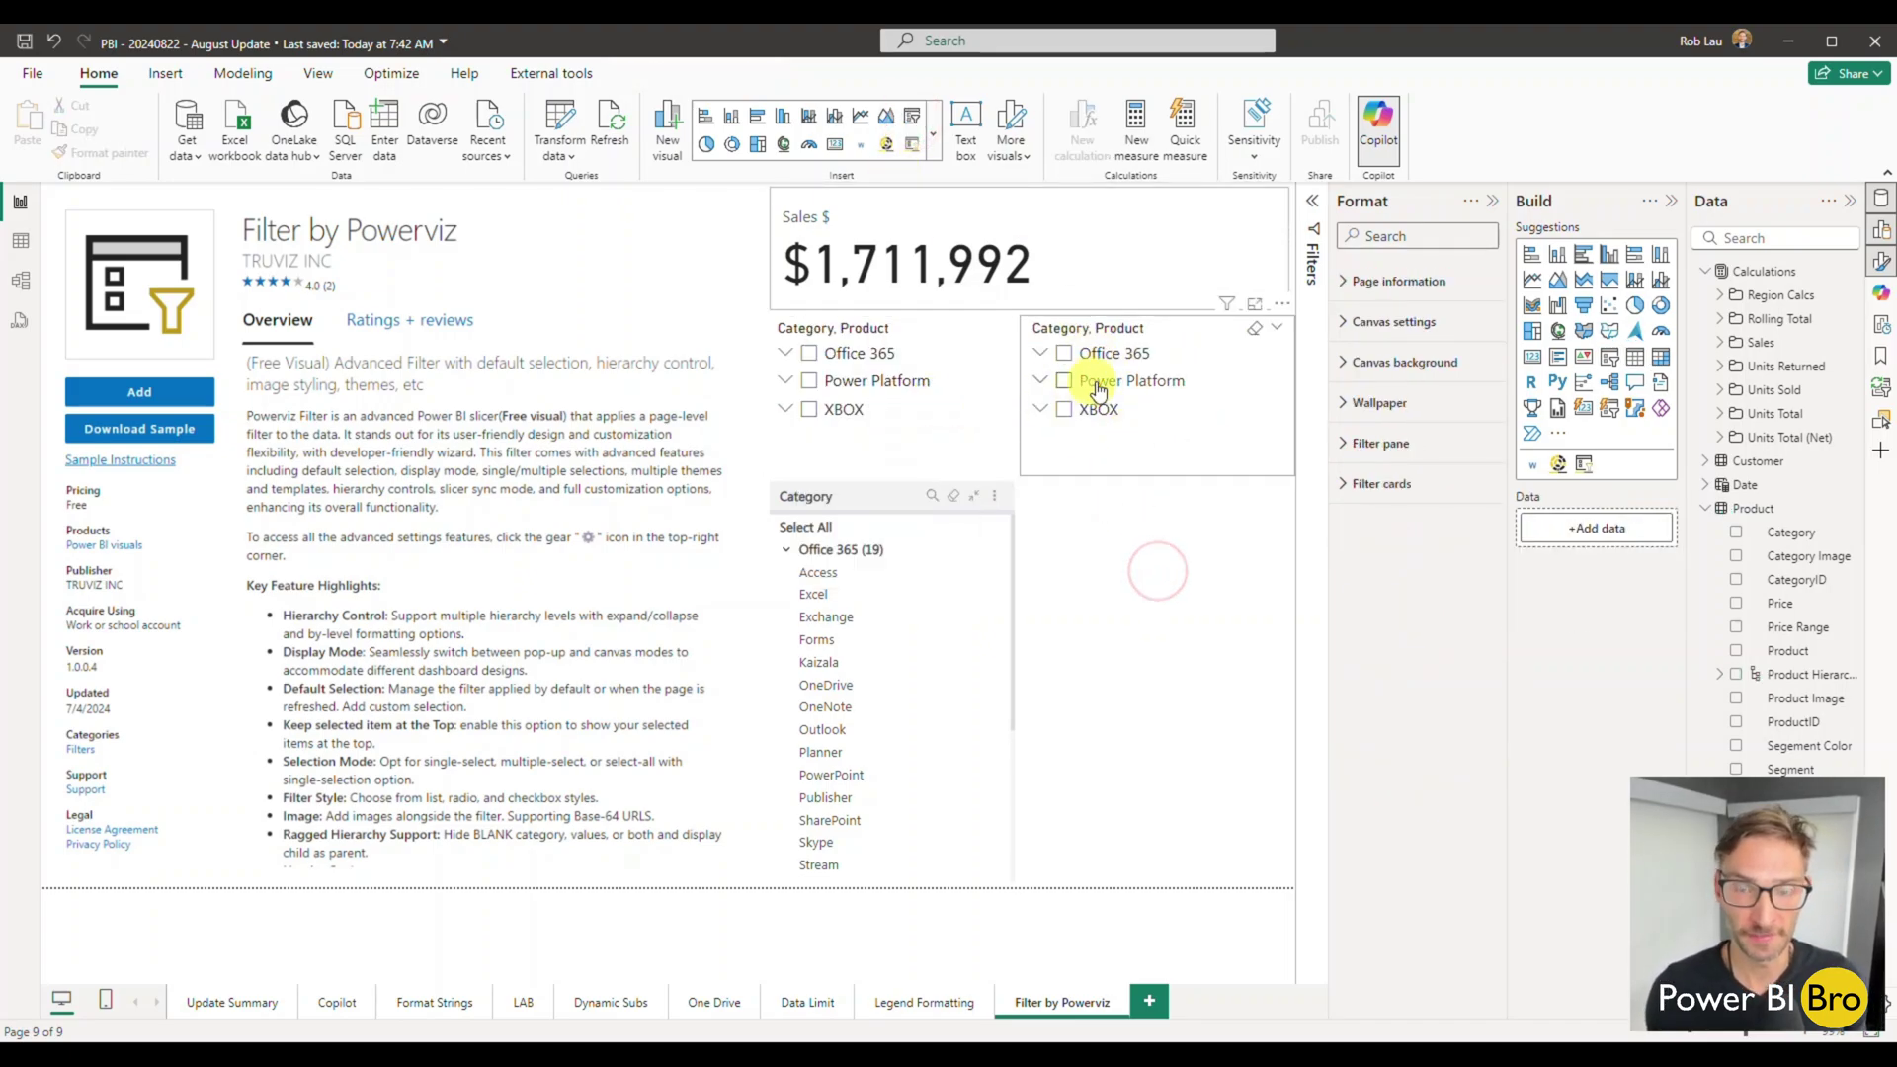
click(1040, 352)
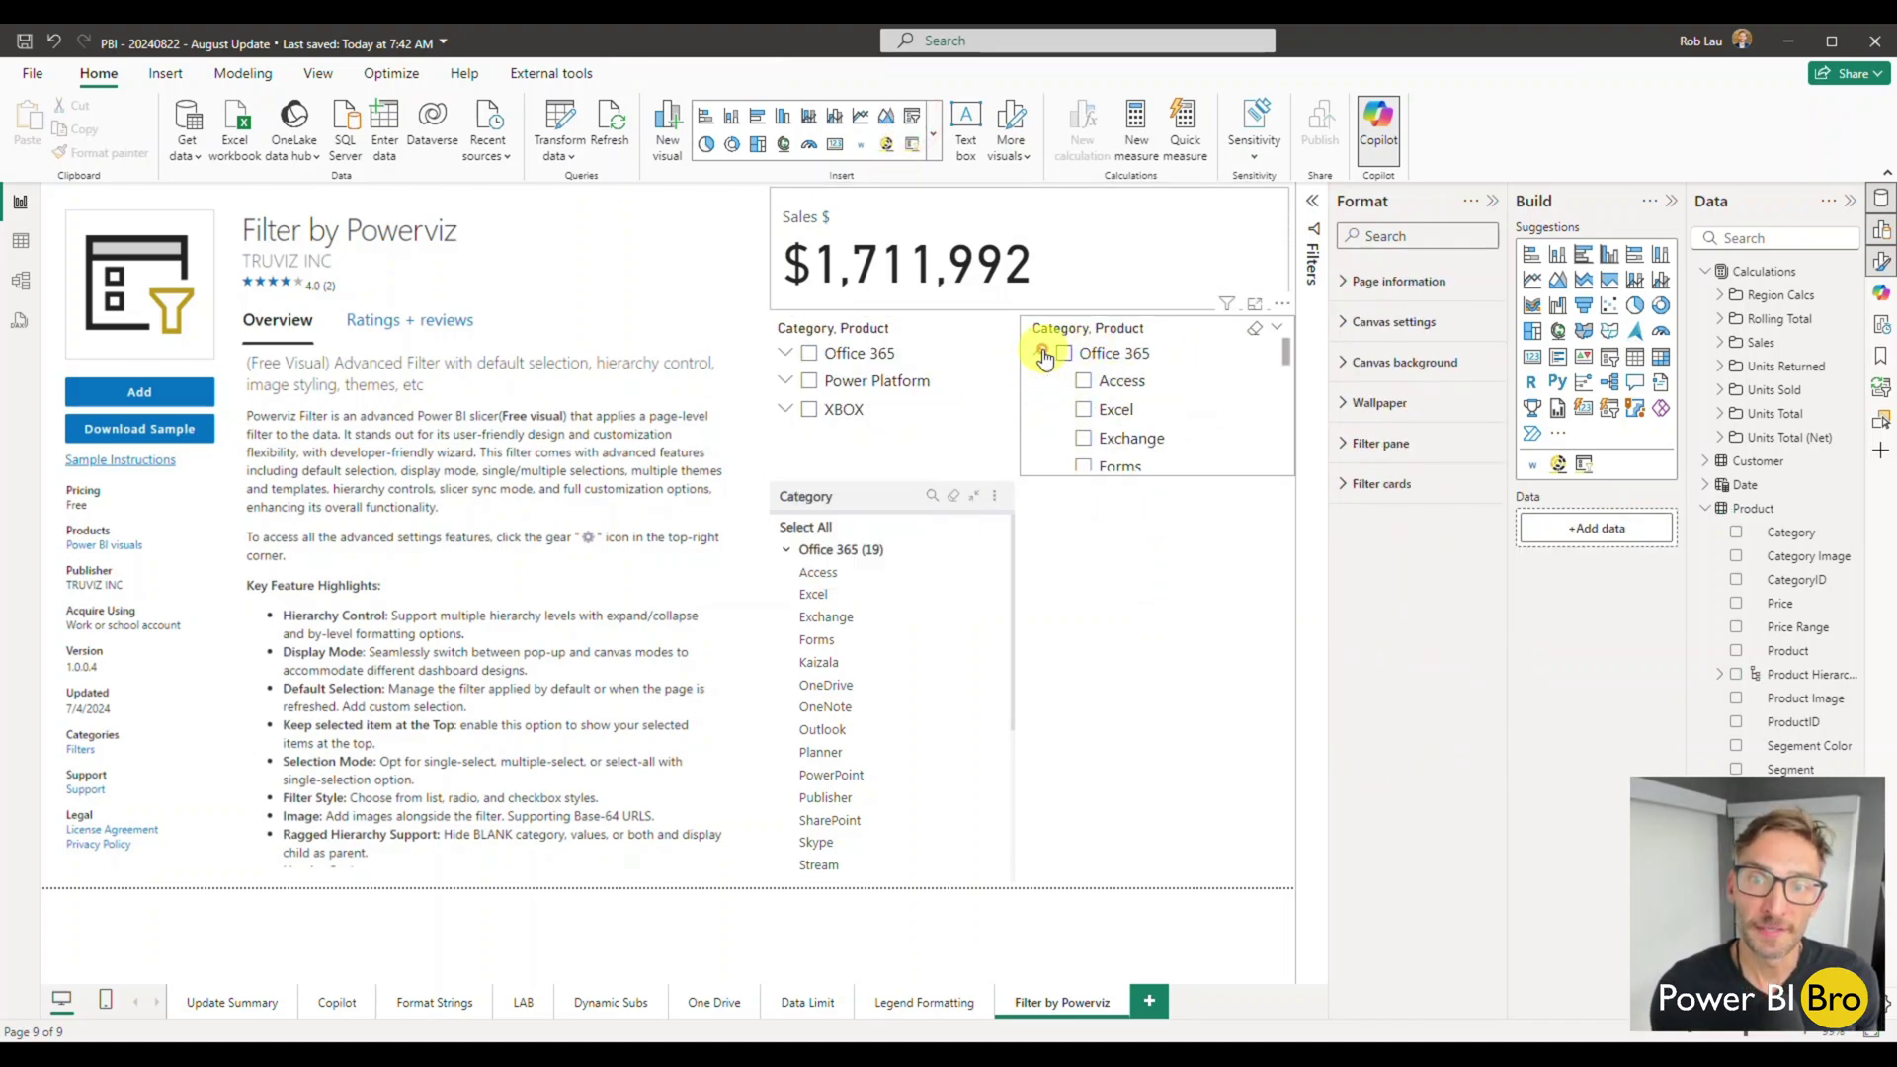
click(1083, 384)
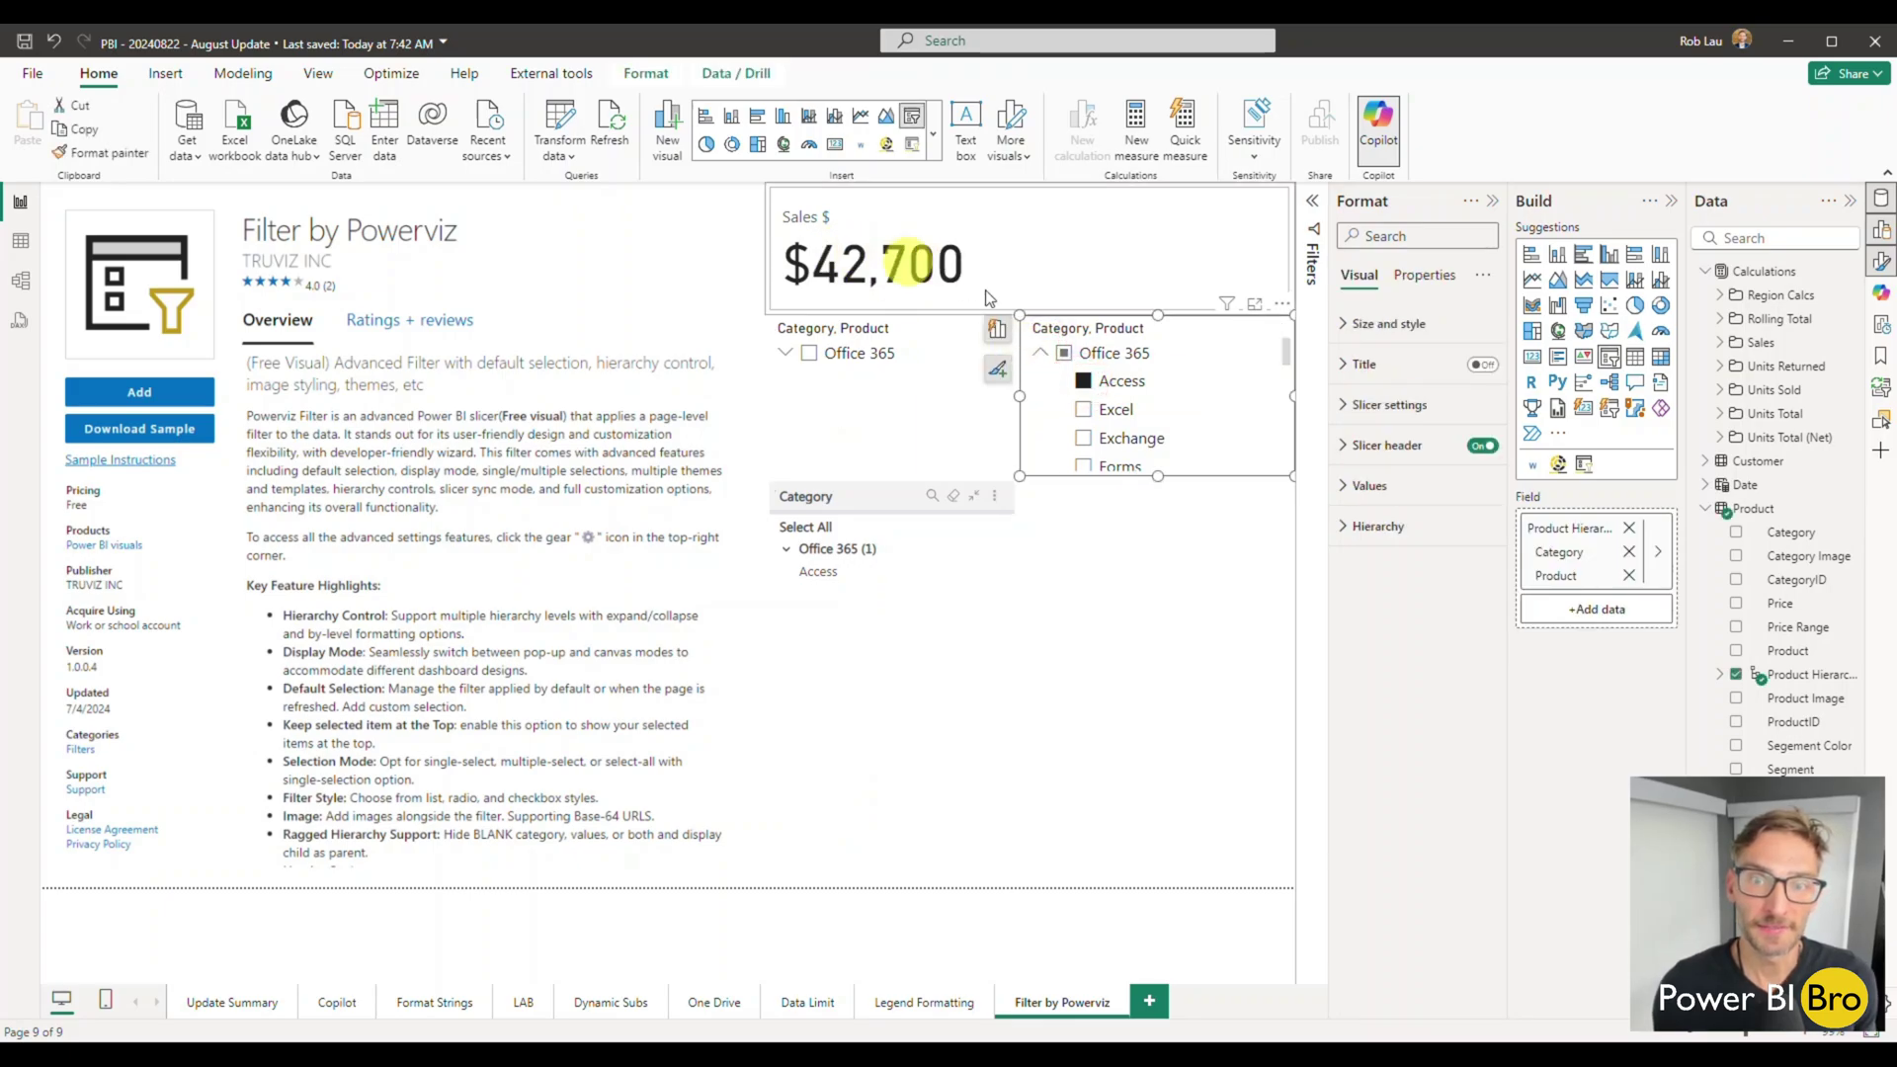
click(1083, 382)
click(1062, 354)
click(1062, 354)
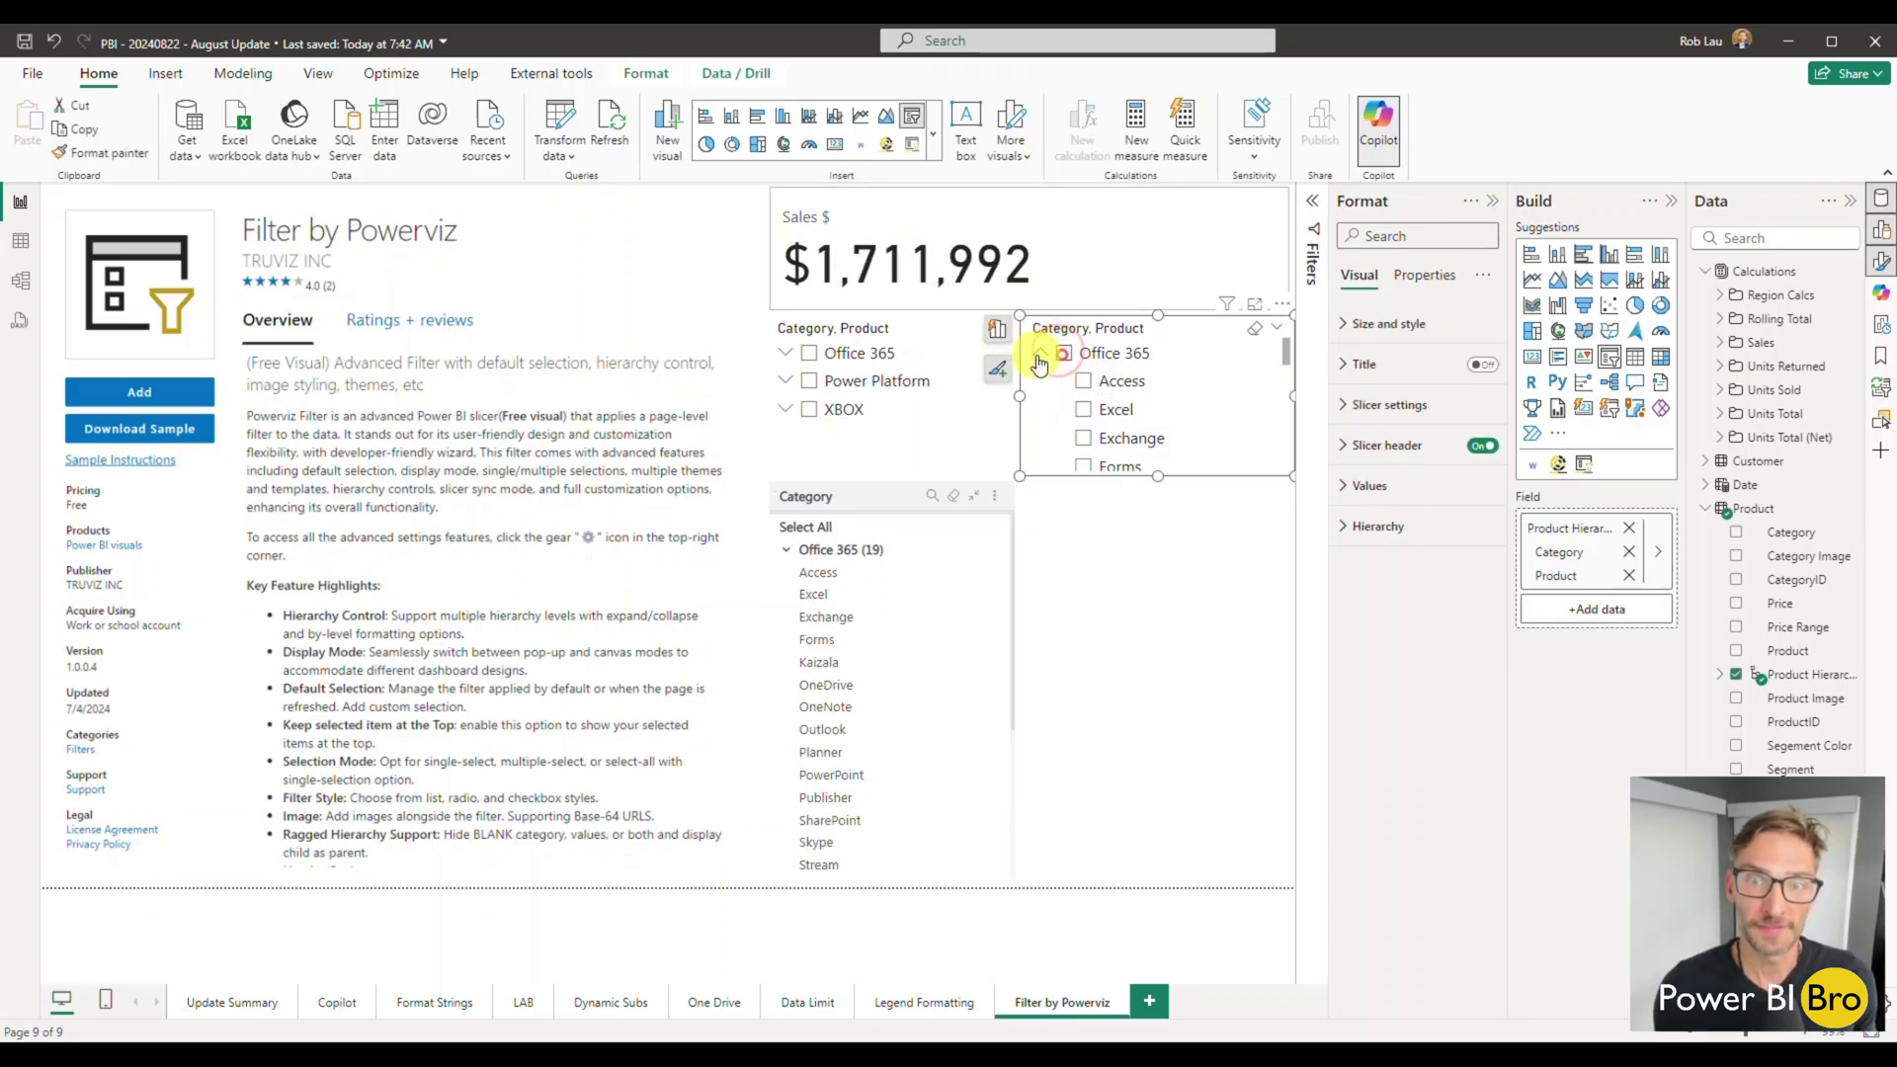
click(1039, 353)
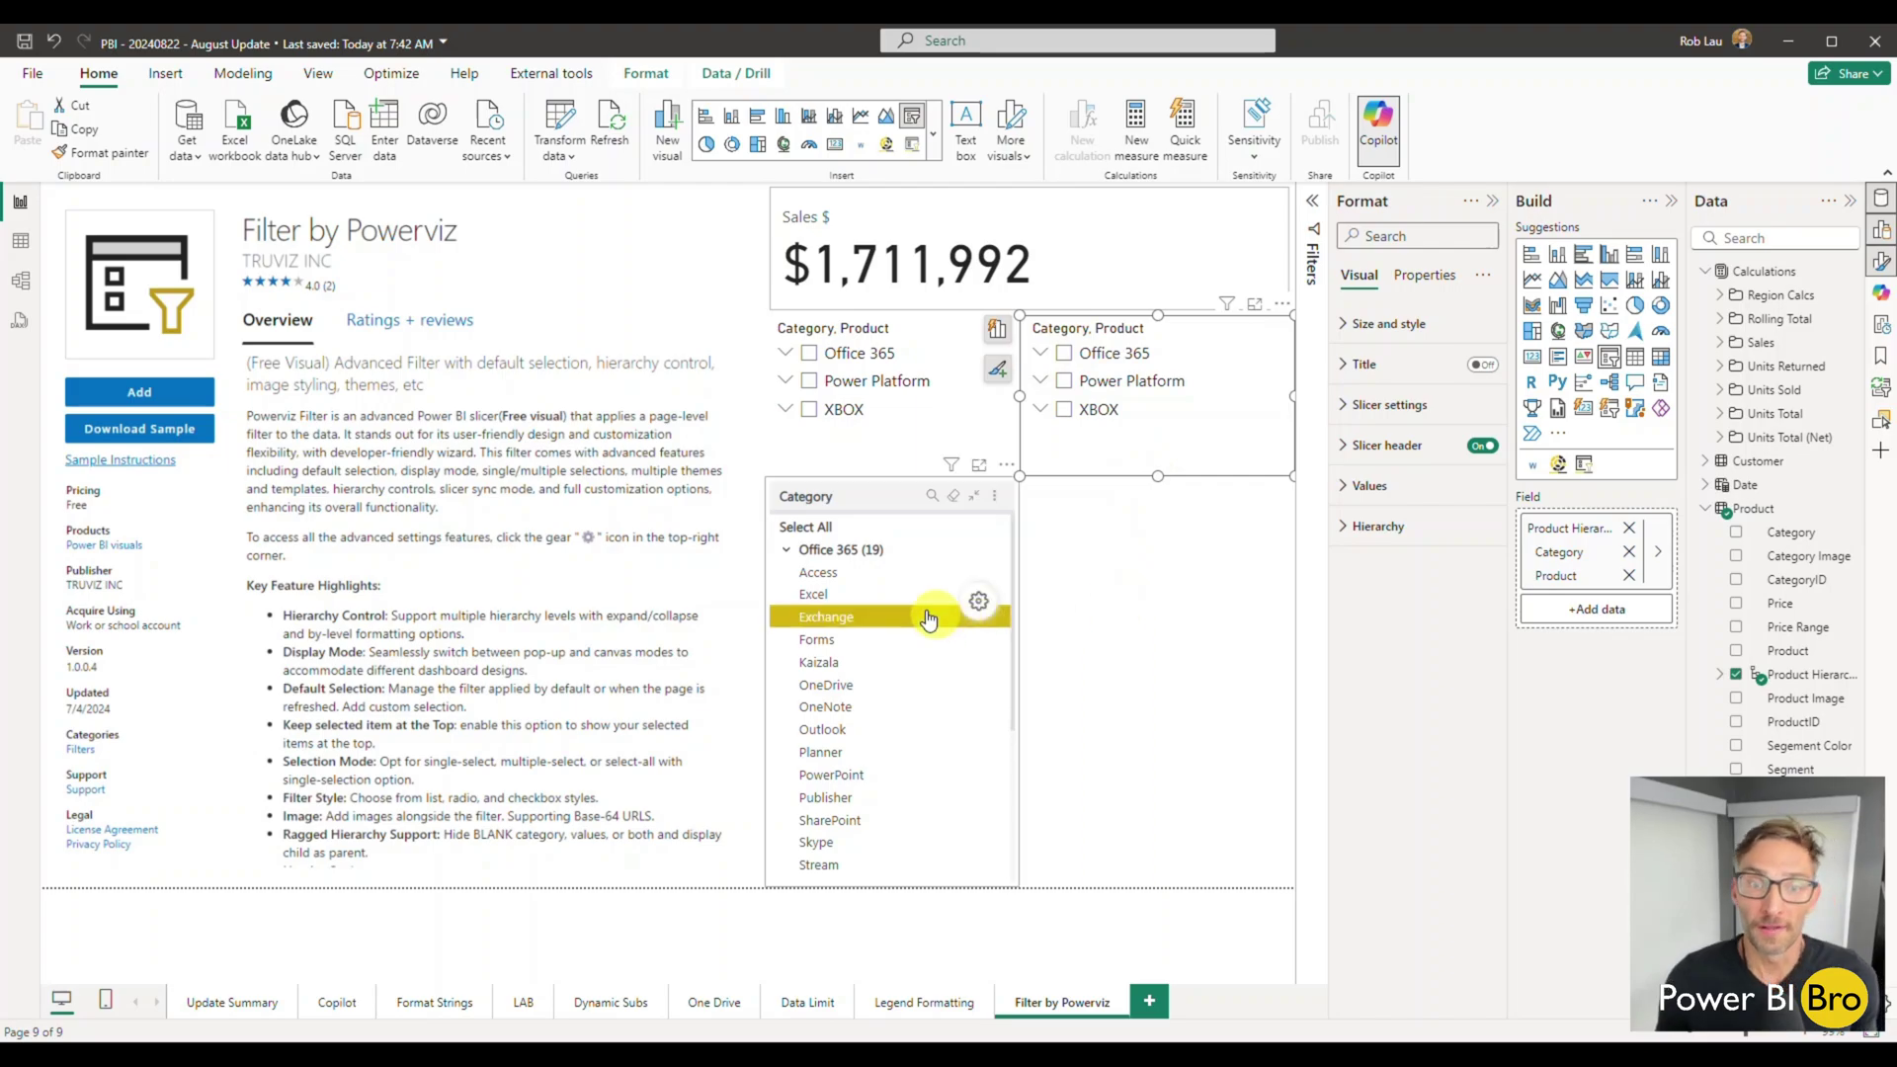
- Pick OneDrive, Publisher and Excel under Office 365 in the Powerviz Category filter, cutting Sales to $199,492
click(784, 555)
click(787, 571)
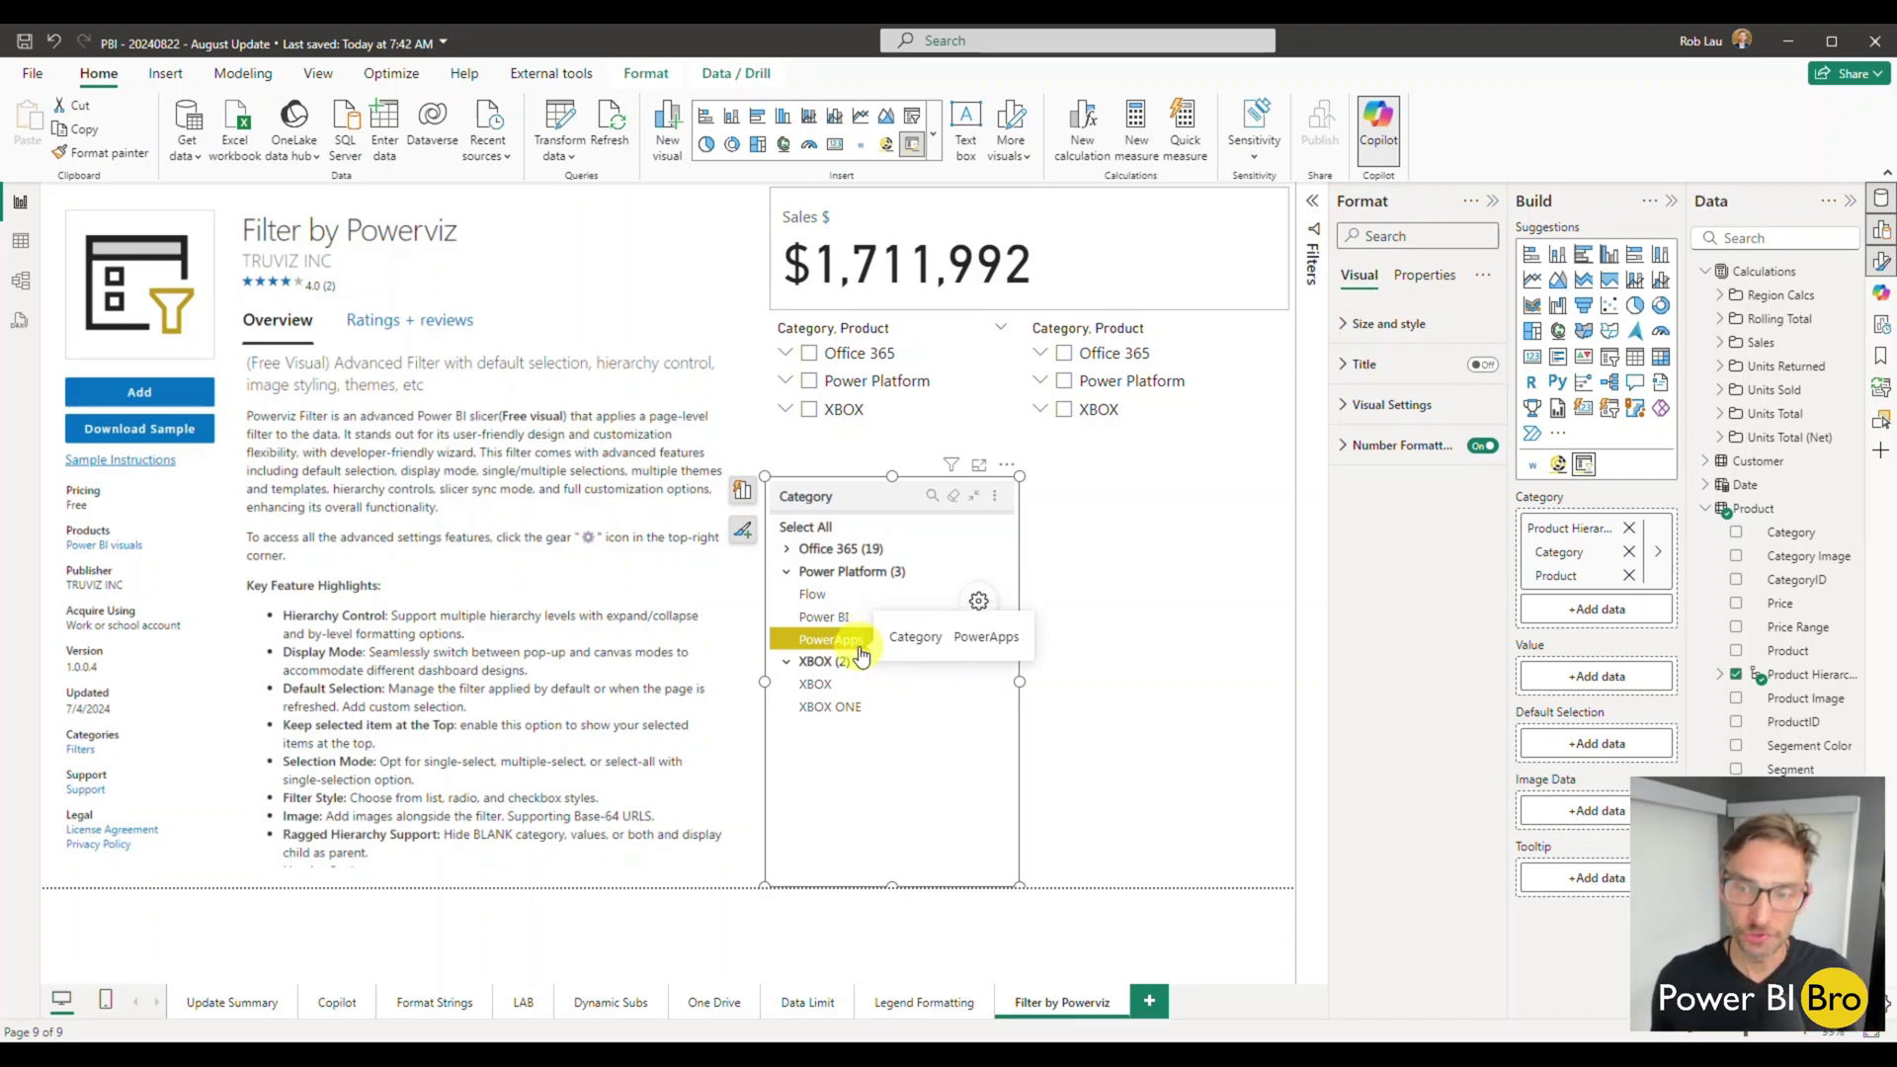
click(790, 558)
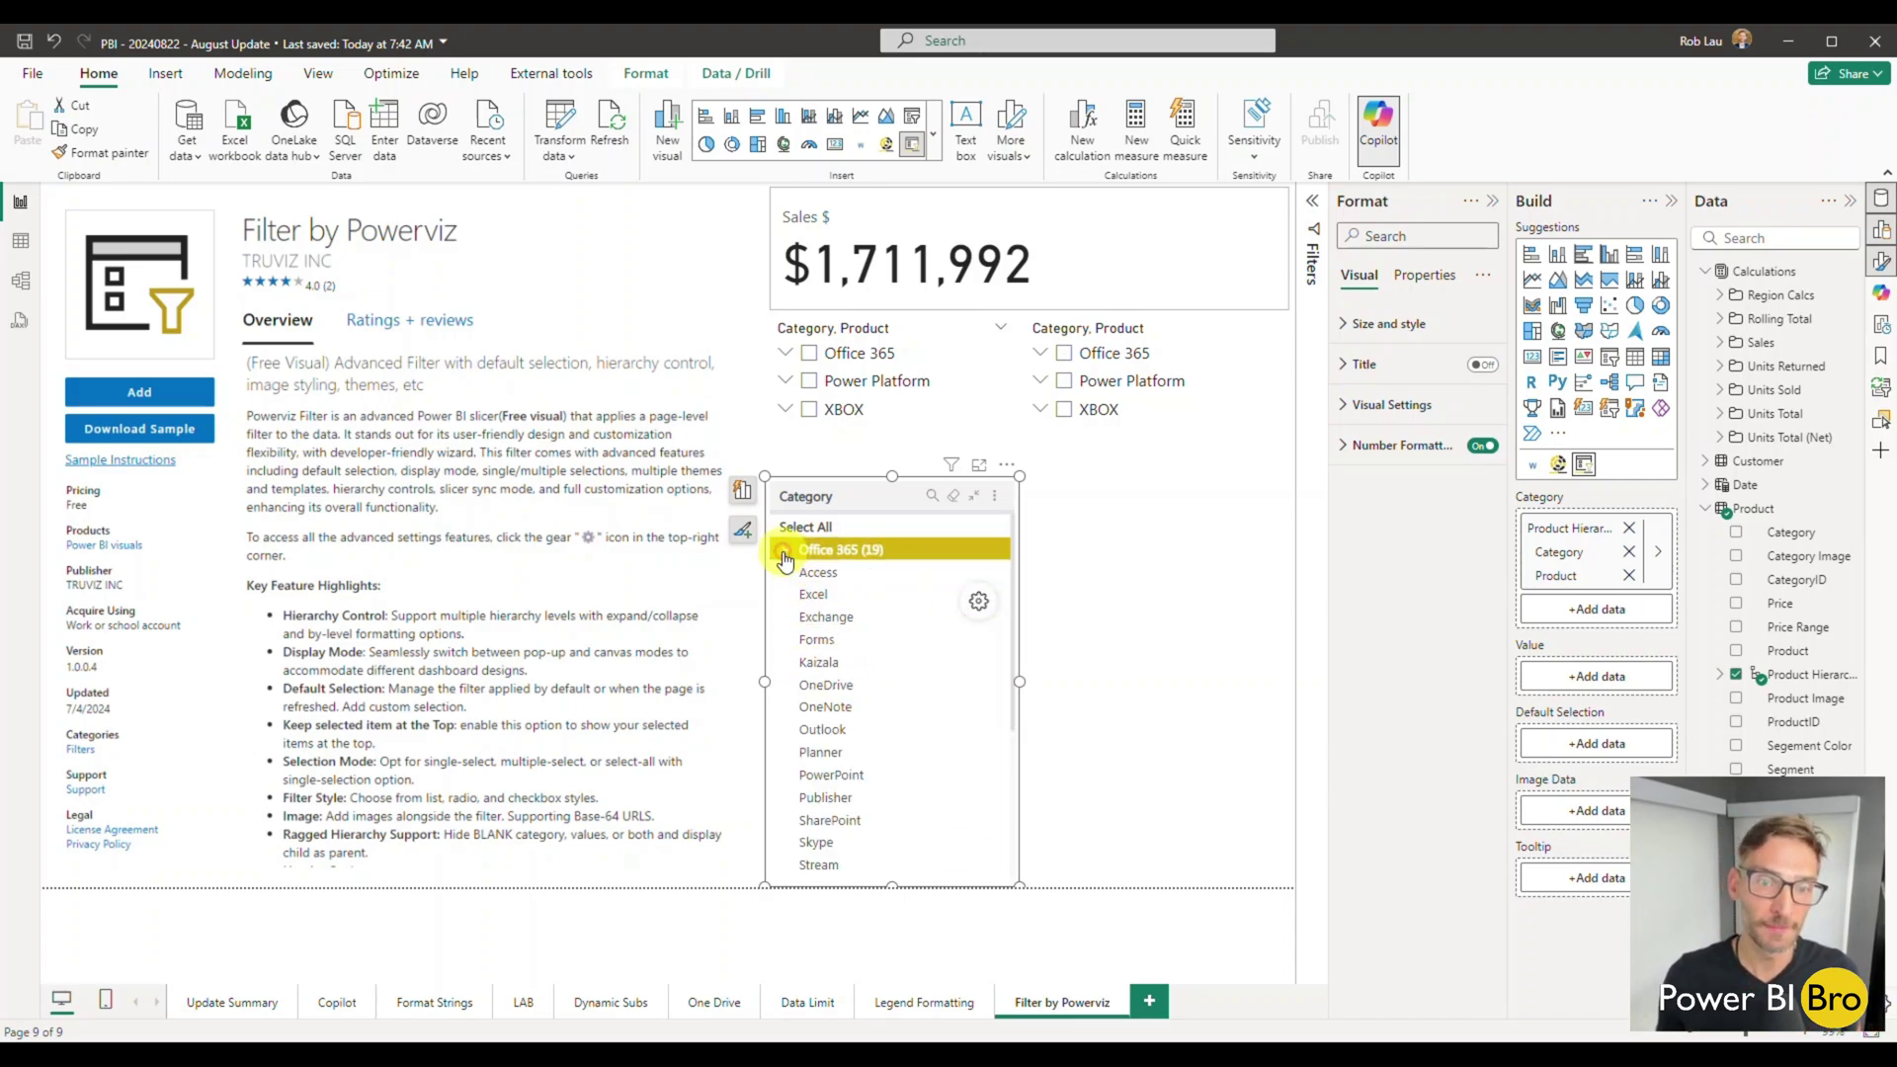
click(838, 685)
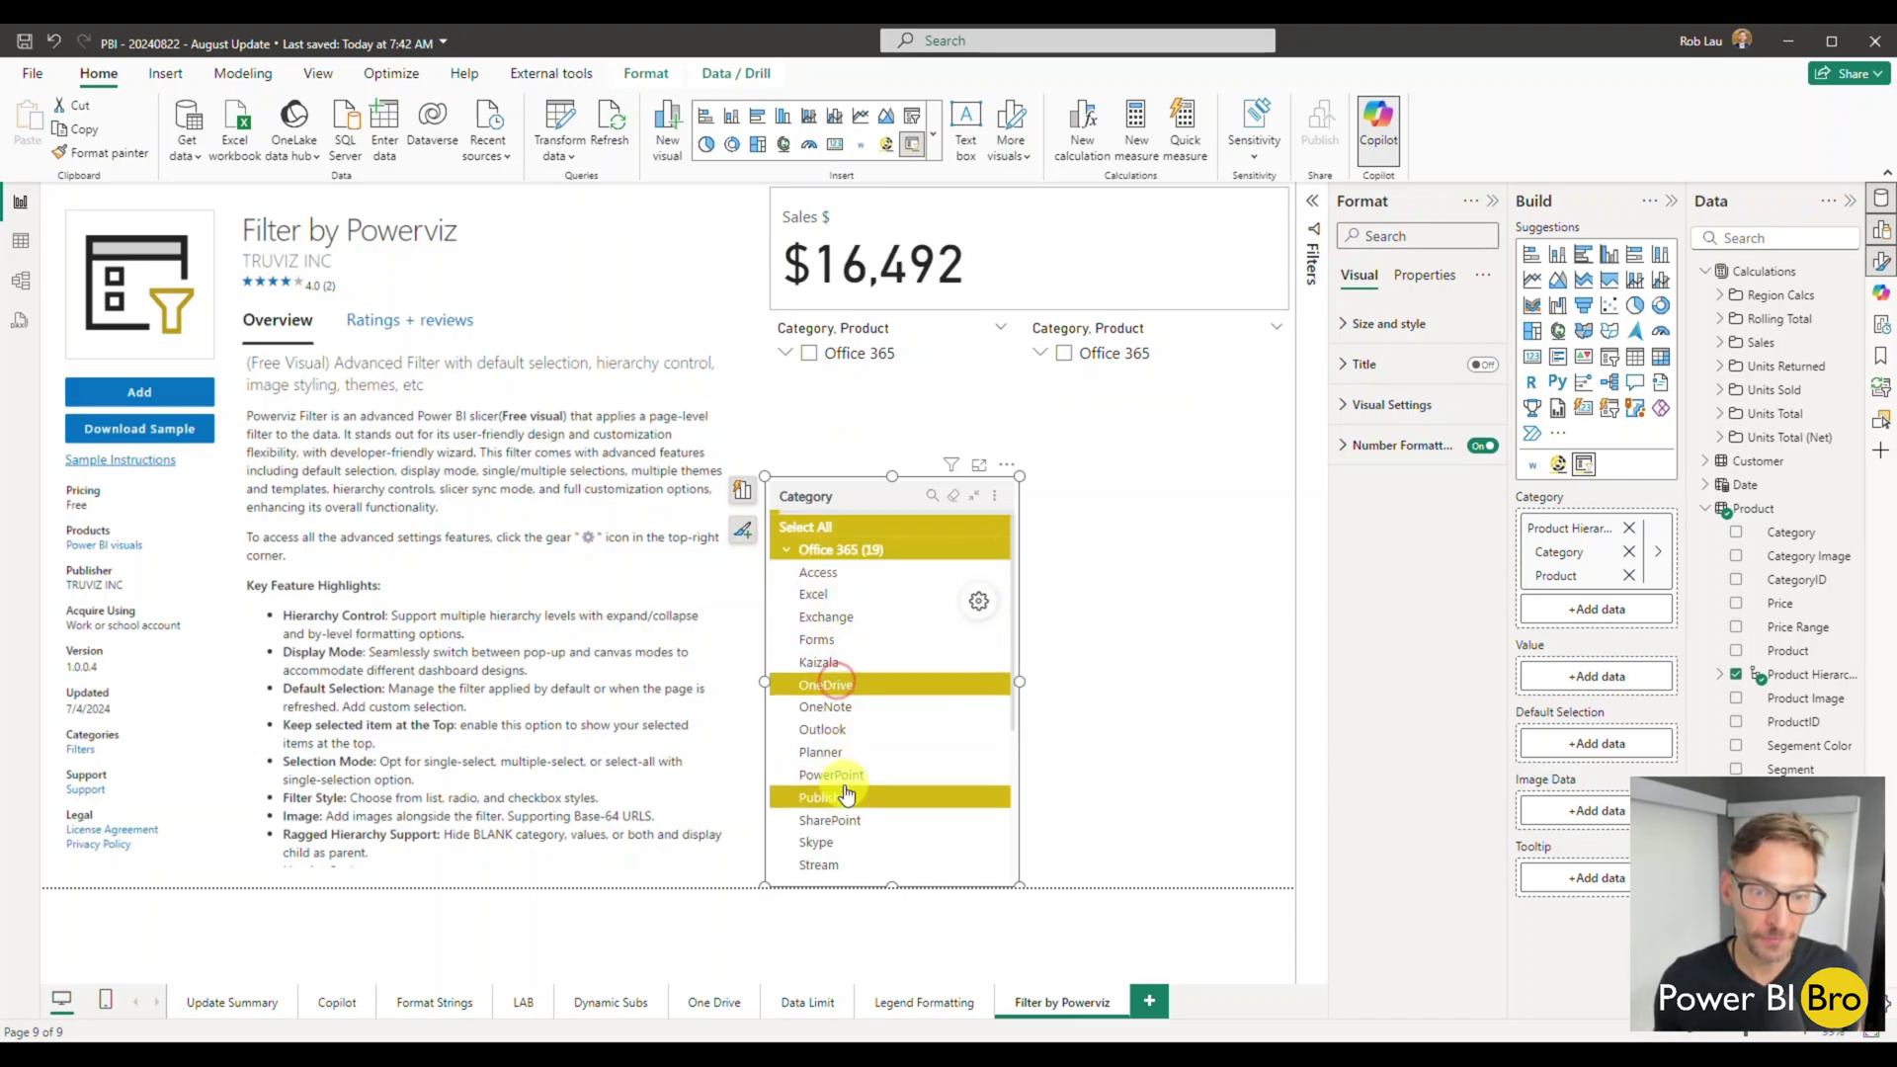
click(840, 795)
click(813, 594)
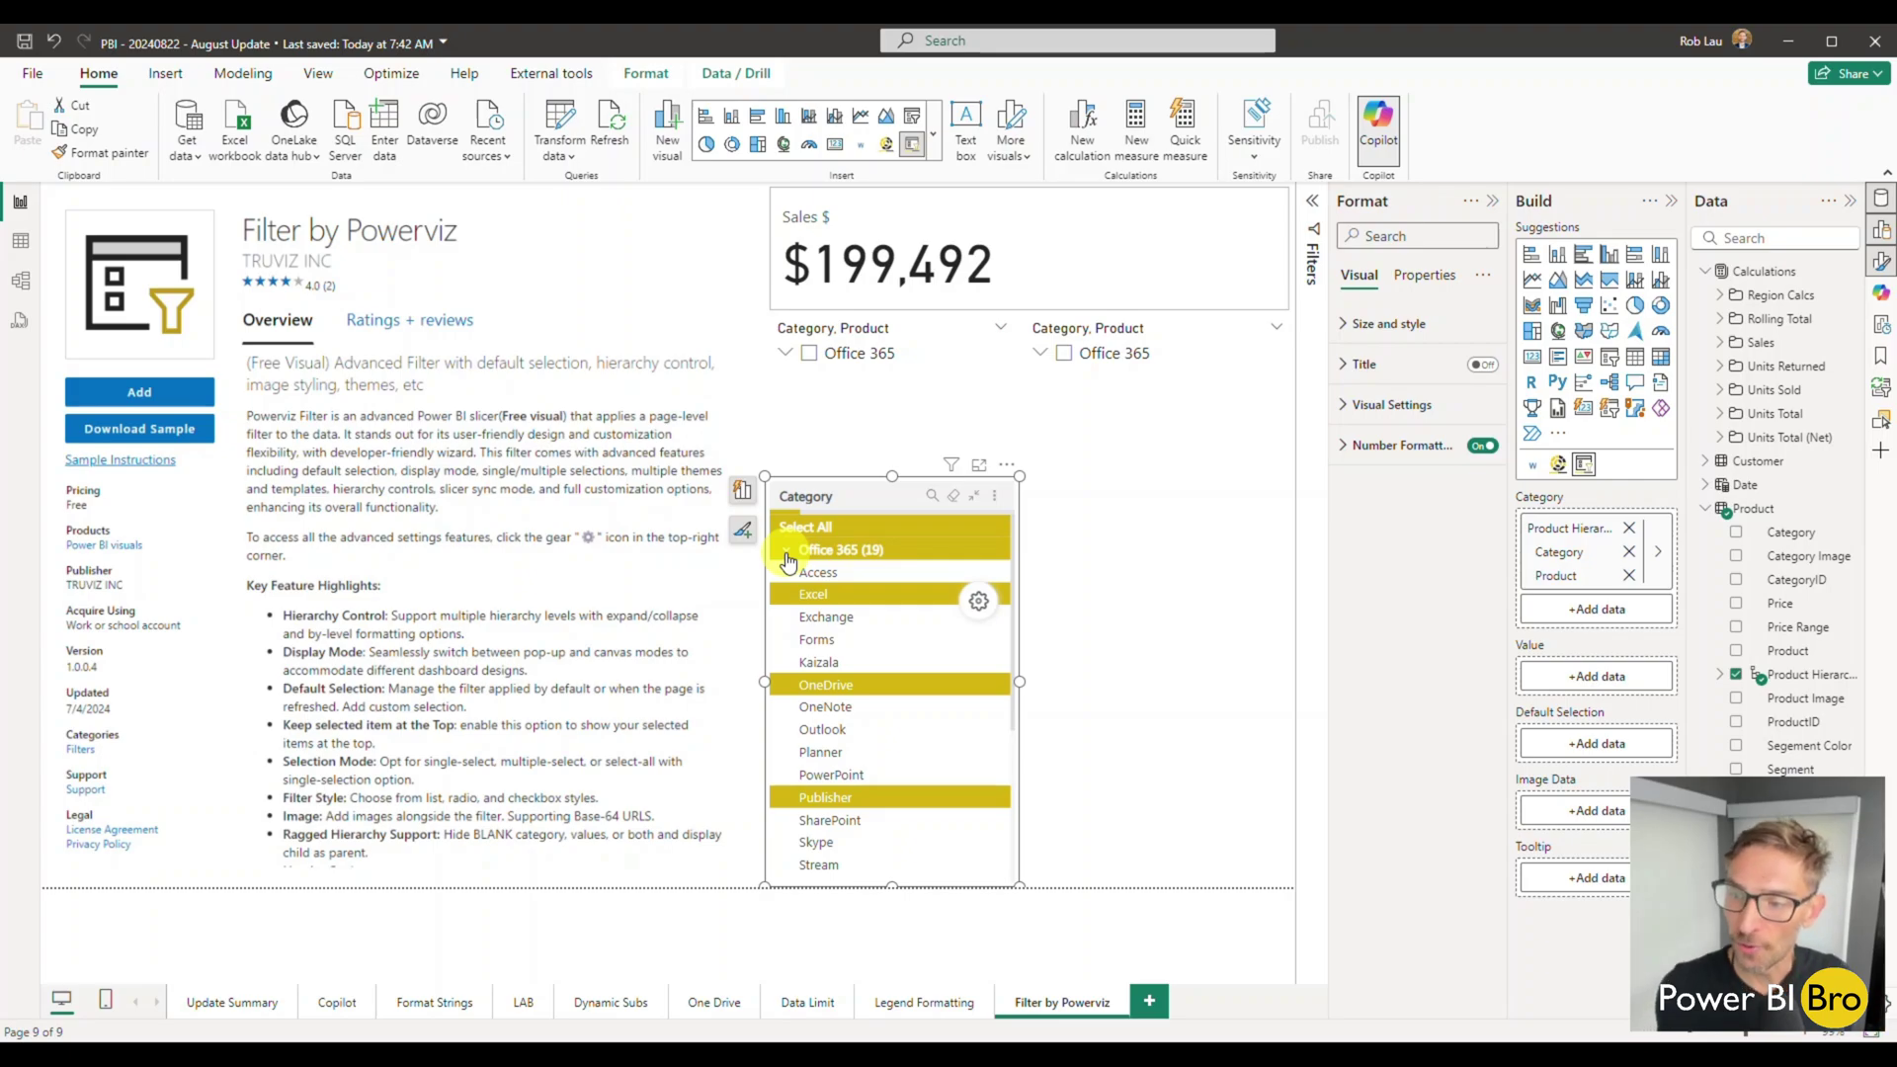
click(1151, 561)
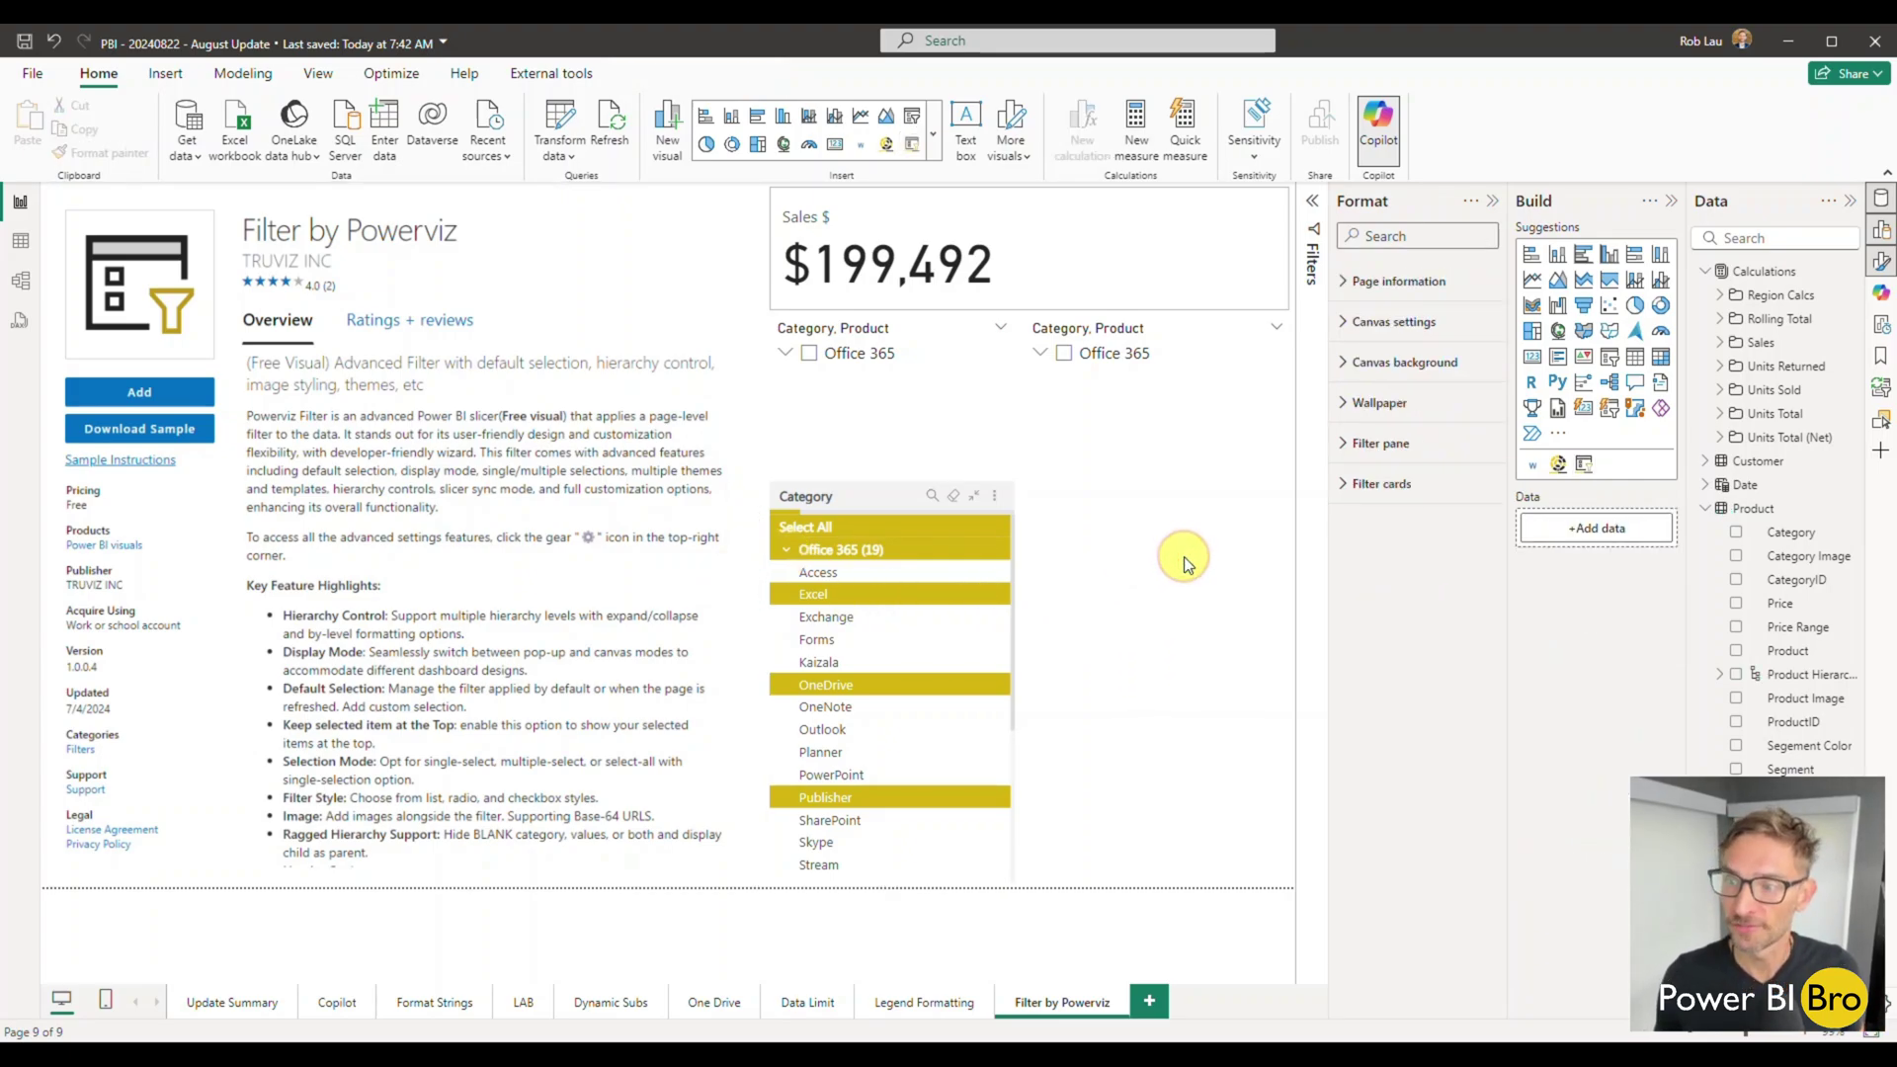
- Add Product Hierarchy as a Filter by Powerviz visual: Canvas mode, single-selection radio buttons, Green theme
drag(1804, 662, 1225, 771)
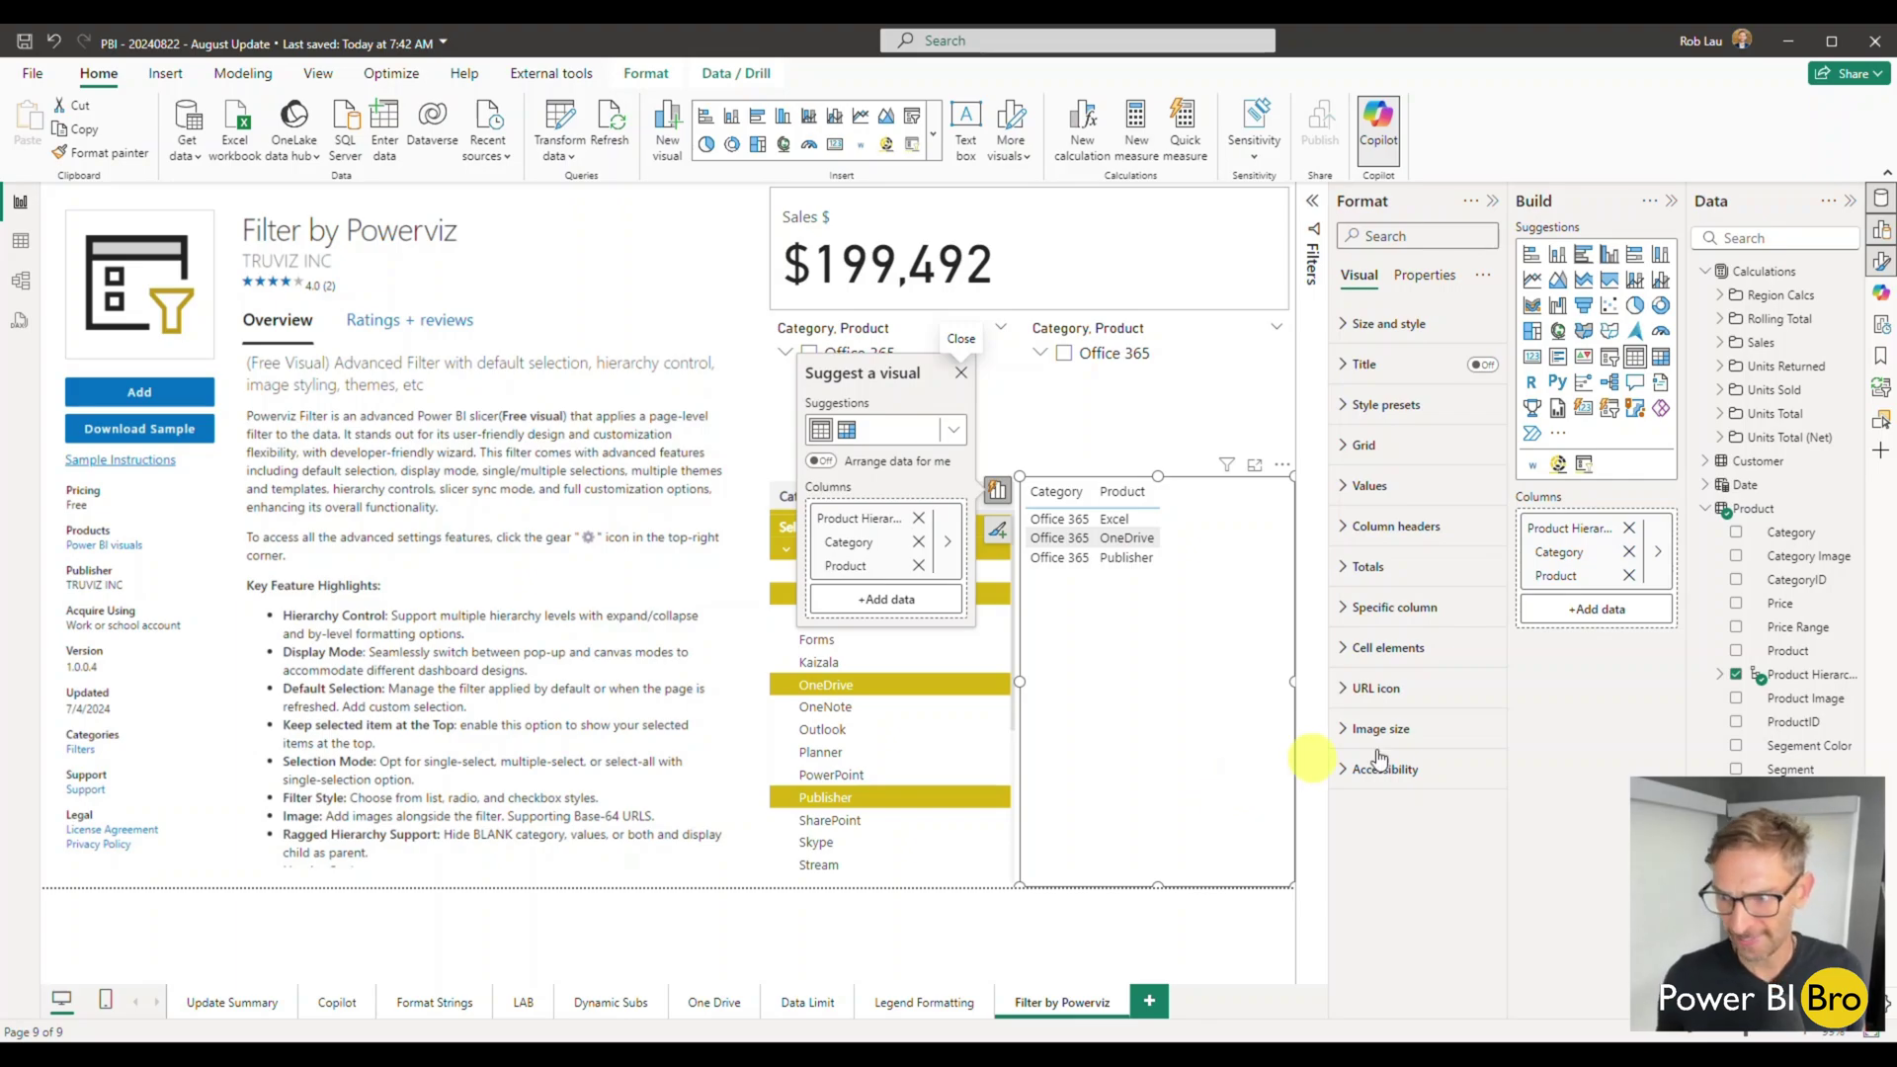
click(1587, 467)
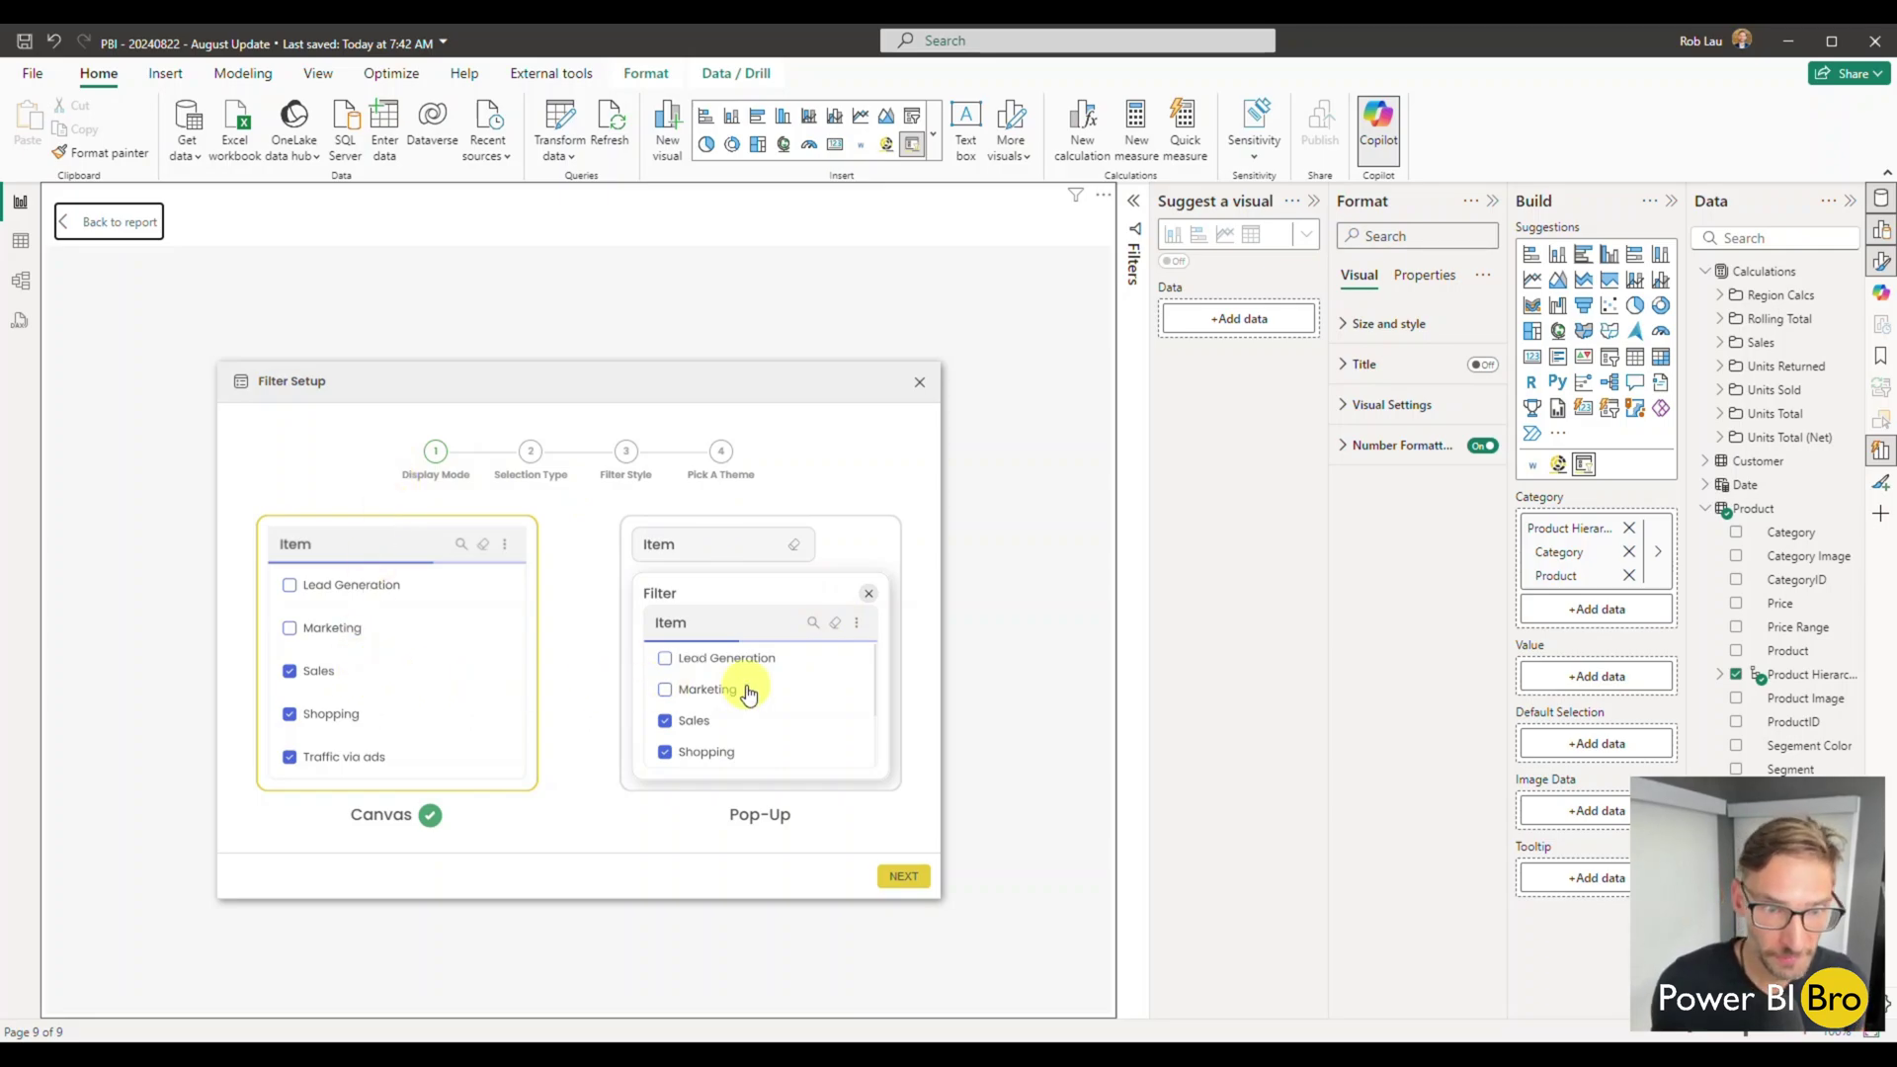
click(911, 877)
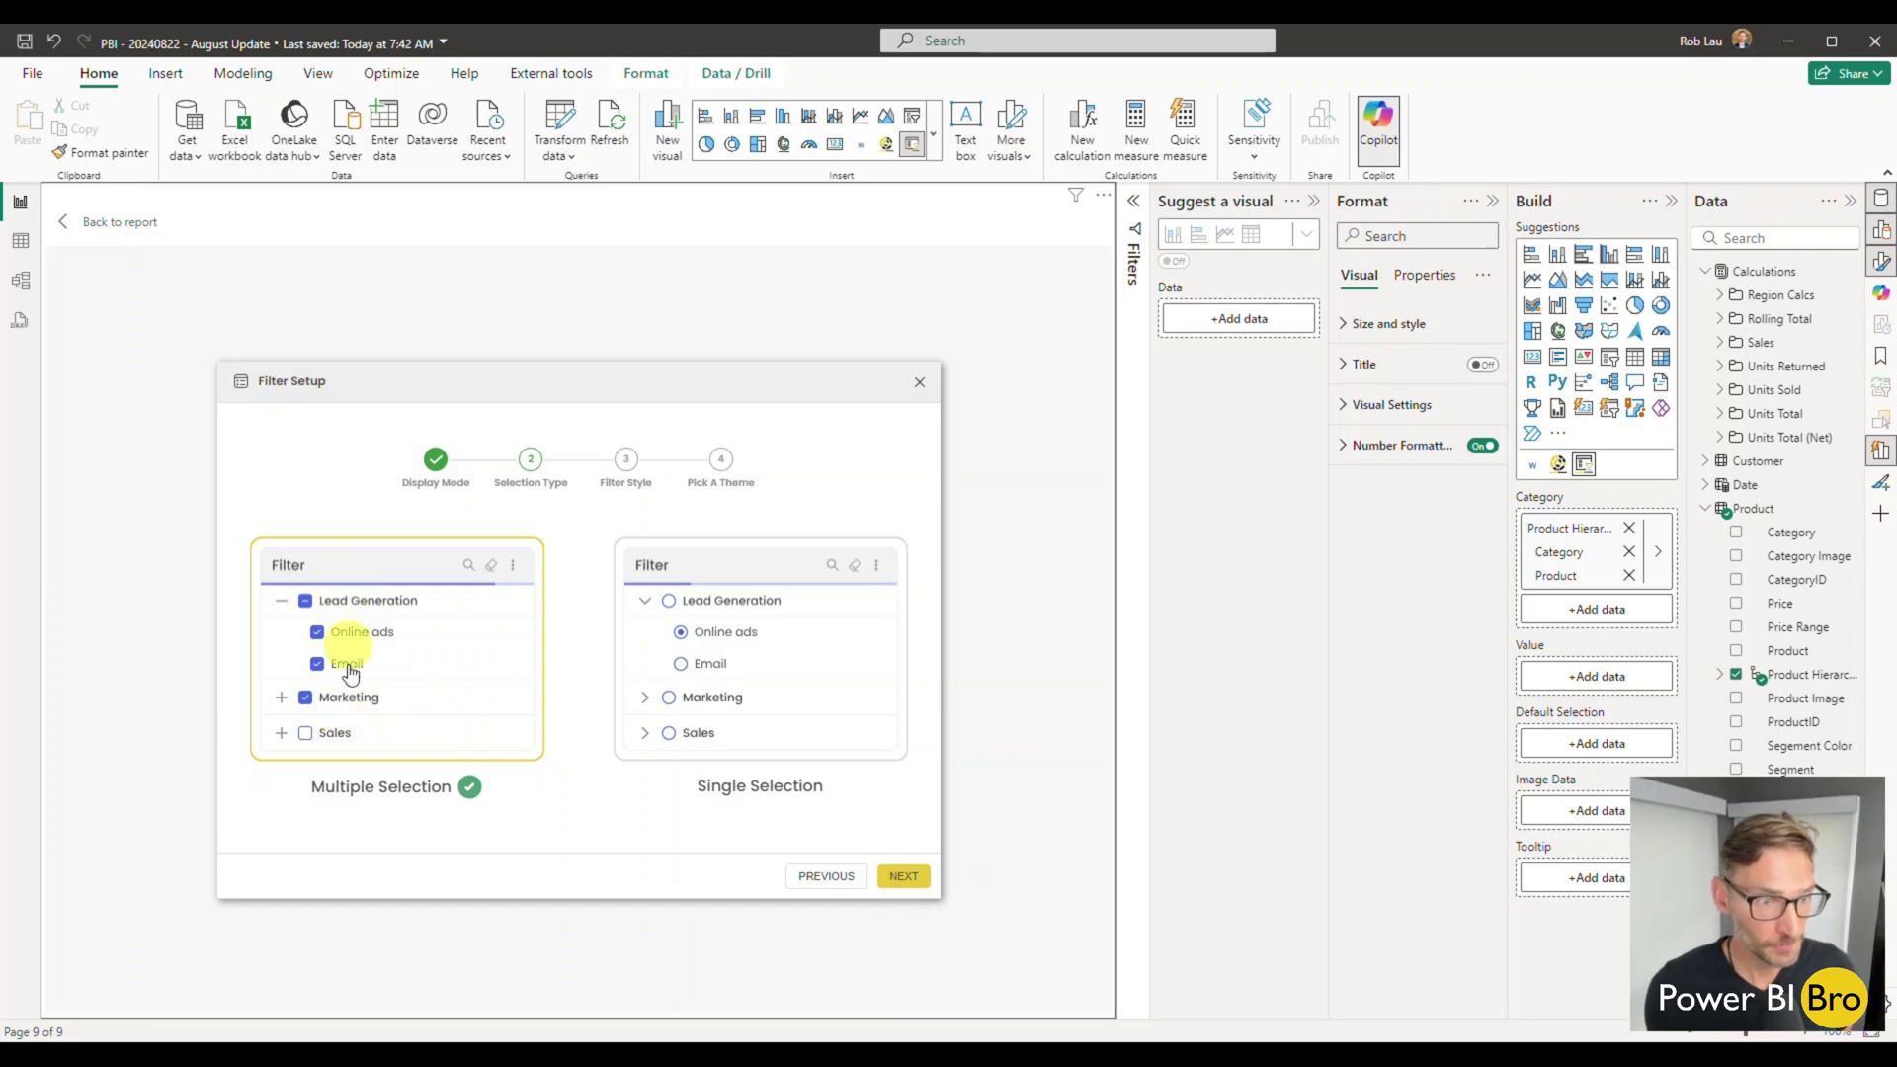
click(756, 743)
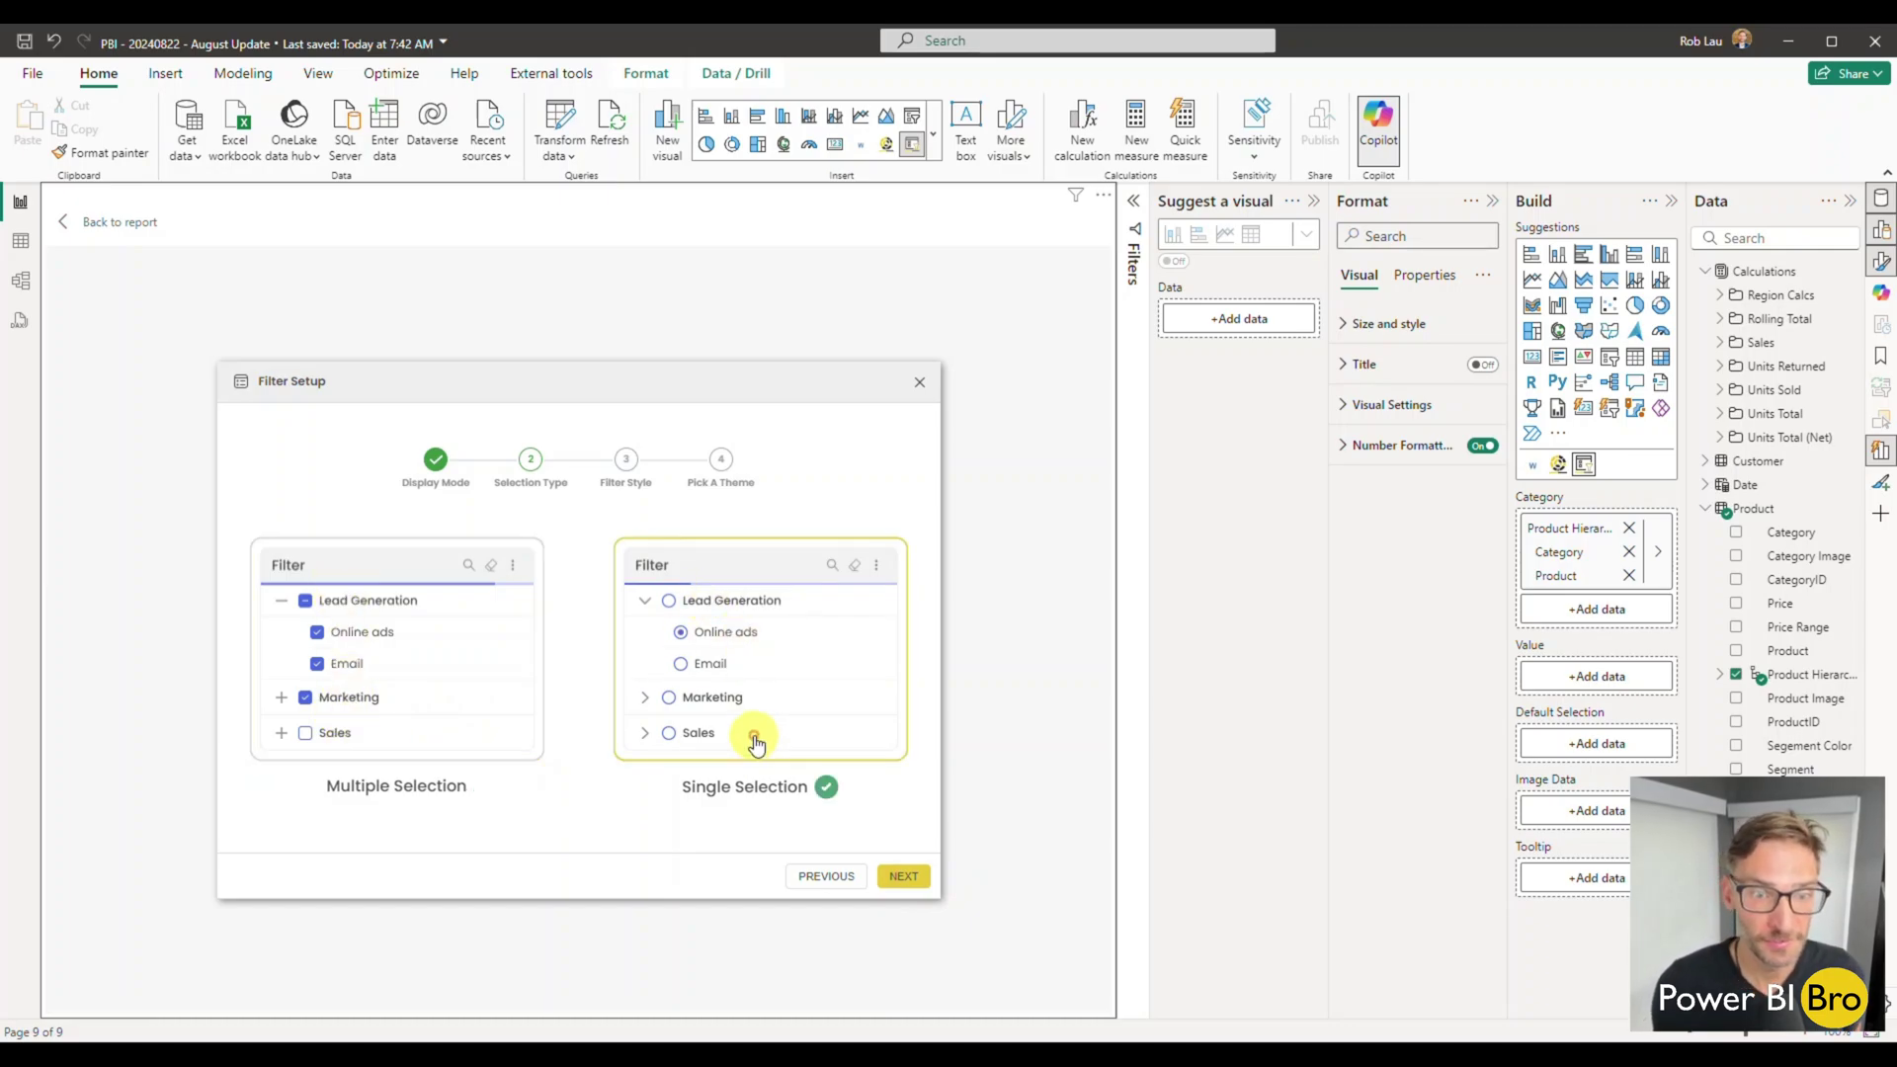
click(904, 877)
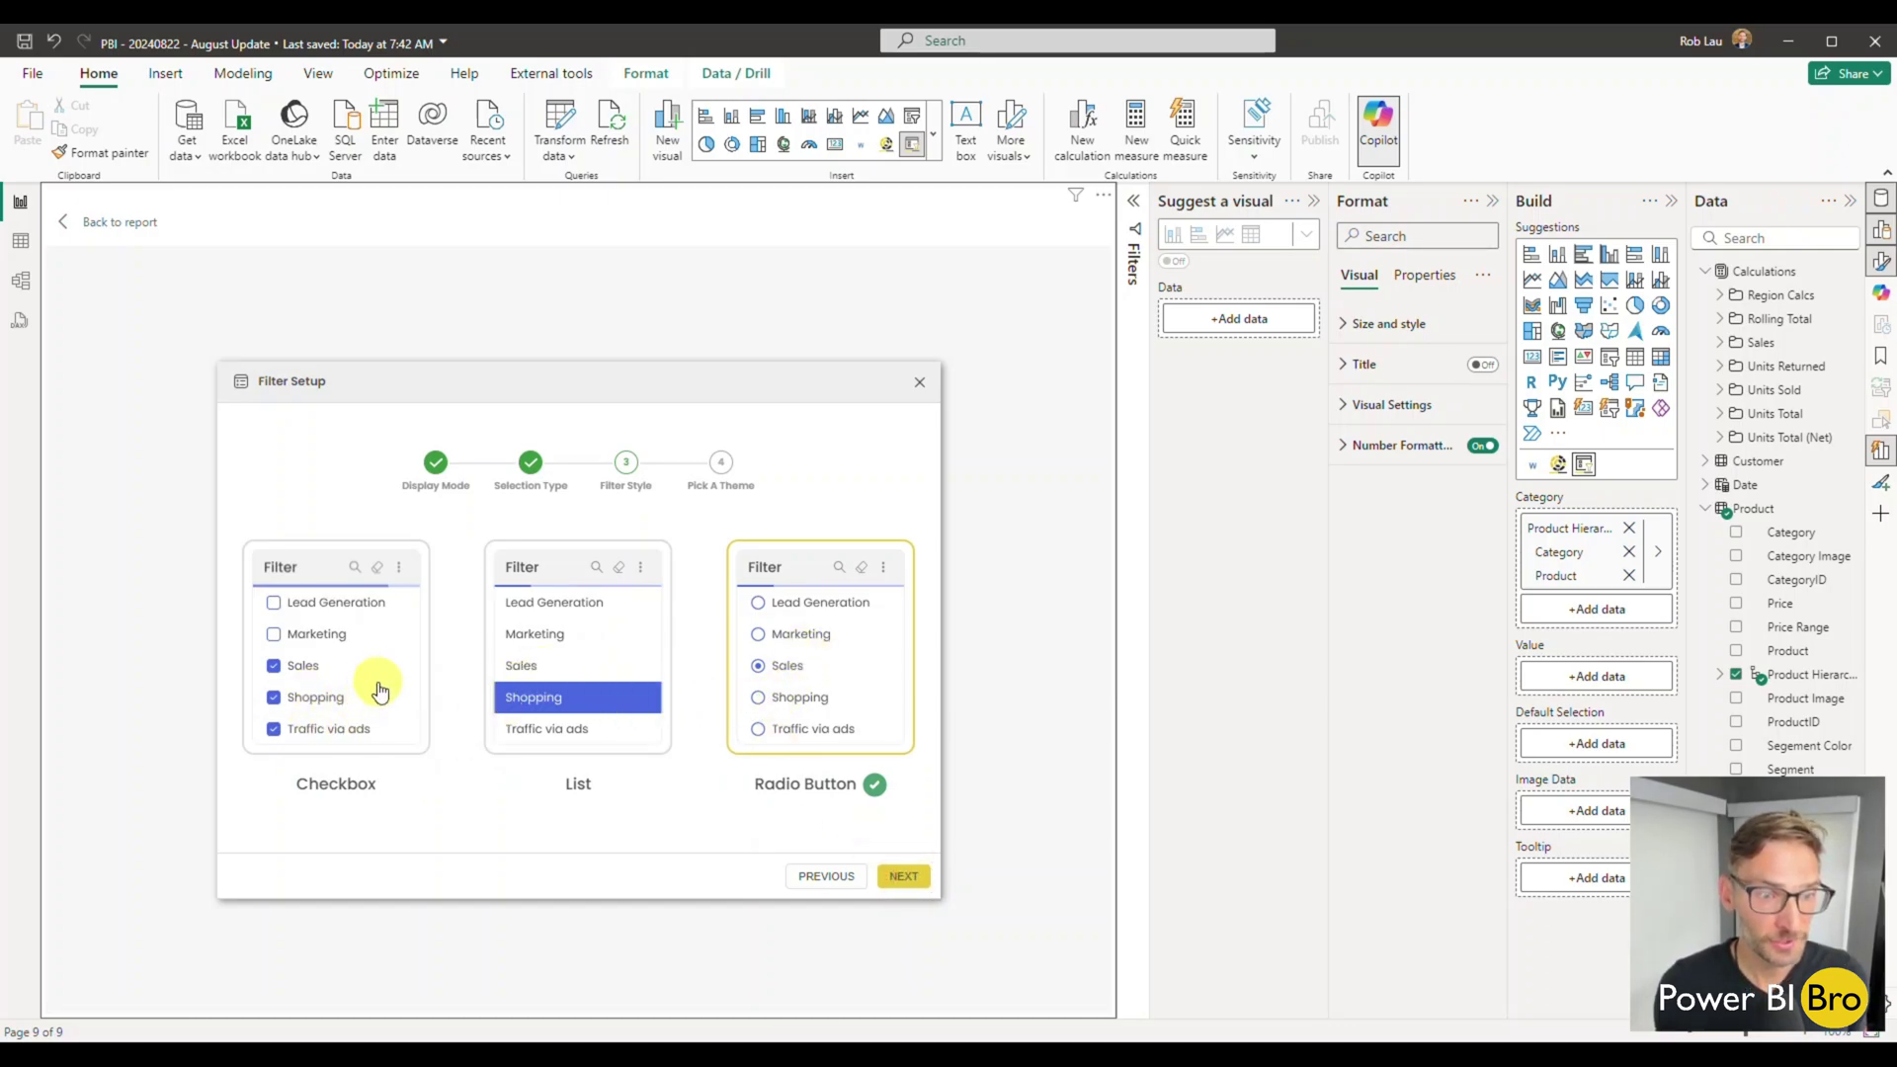
click(902, 876)
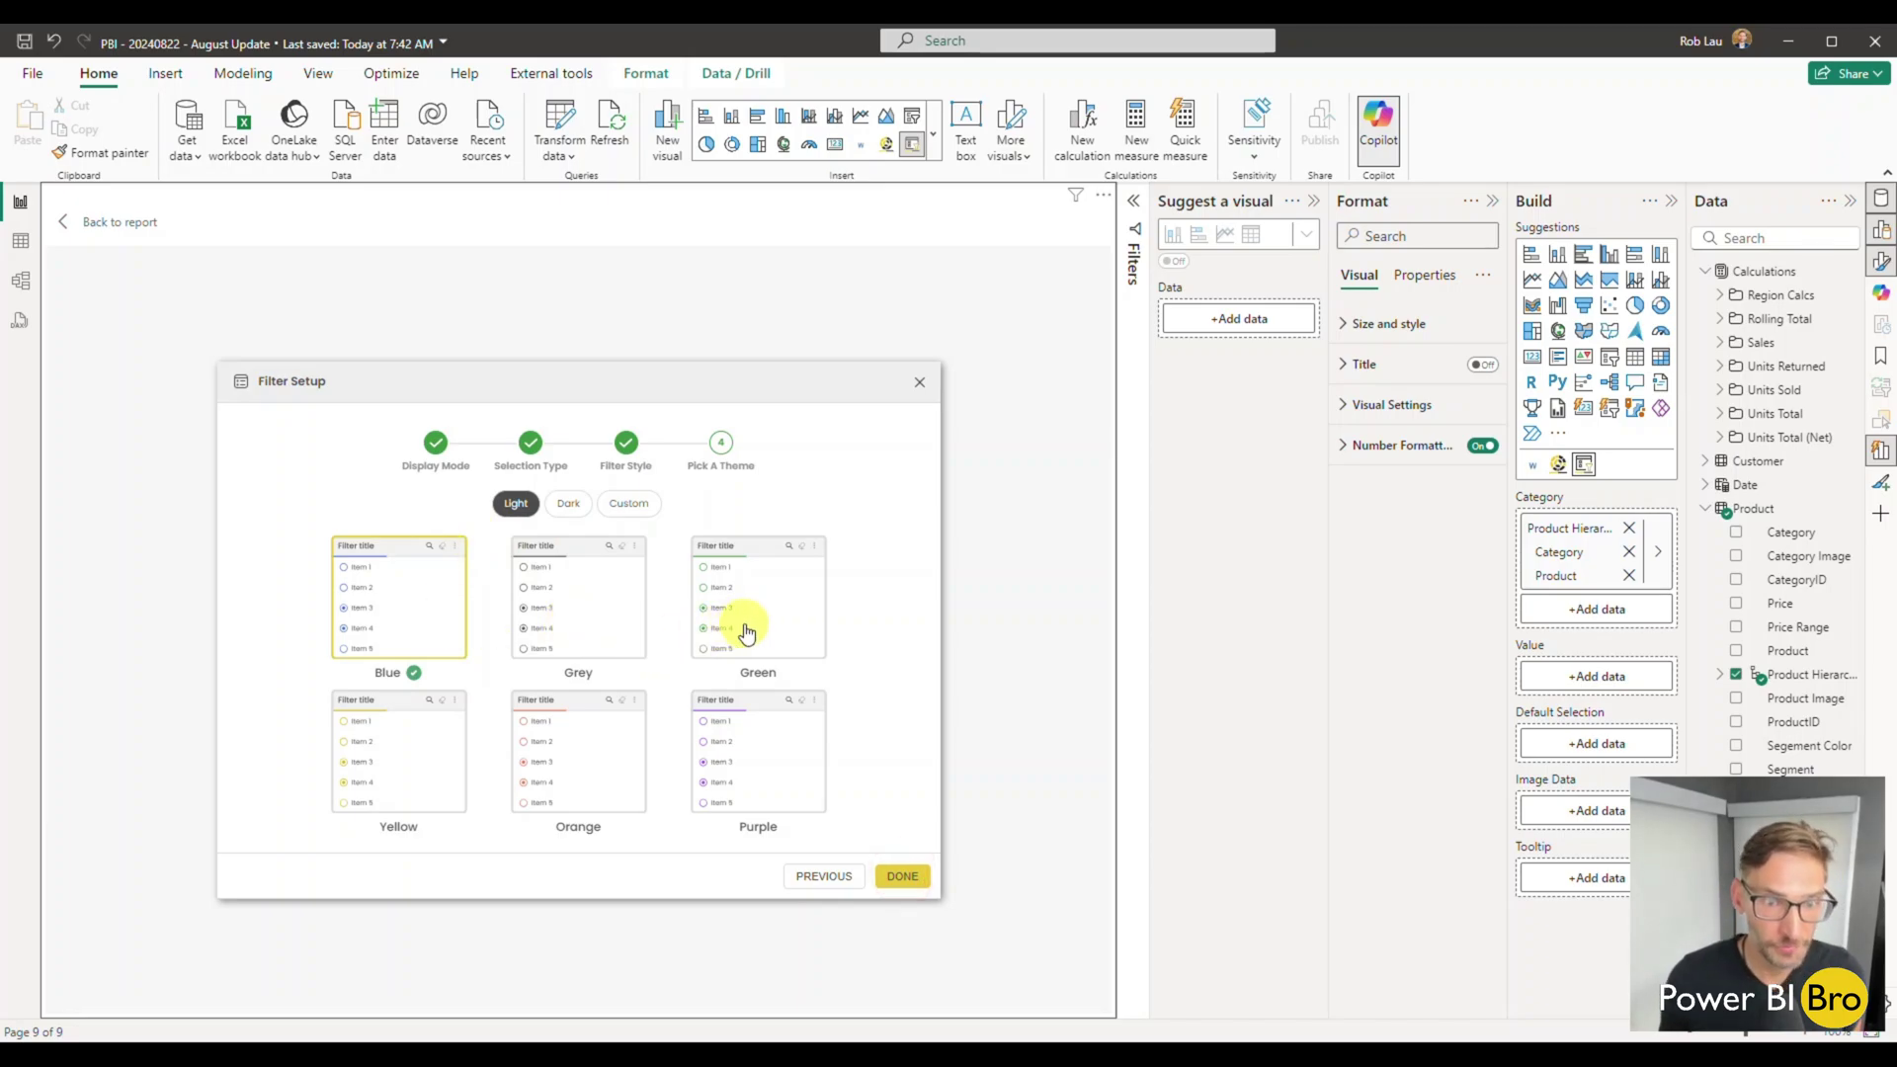
click(746, 631)
- Finish the filter setup and clear Access, Excel and OneDrive from the left Category slicer
click(900, 875)
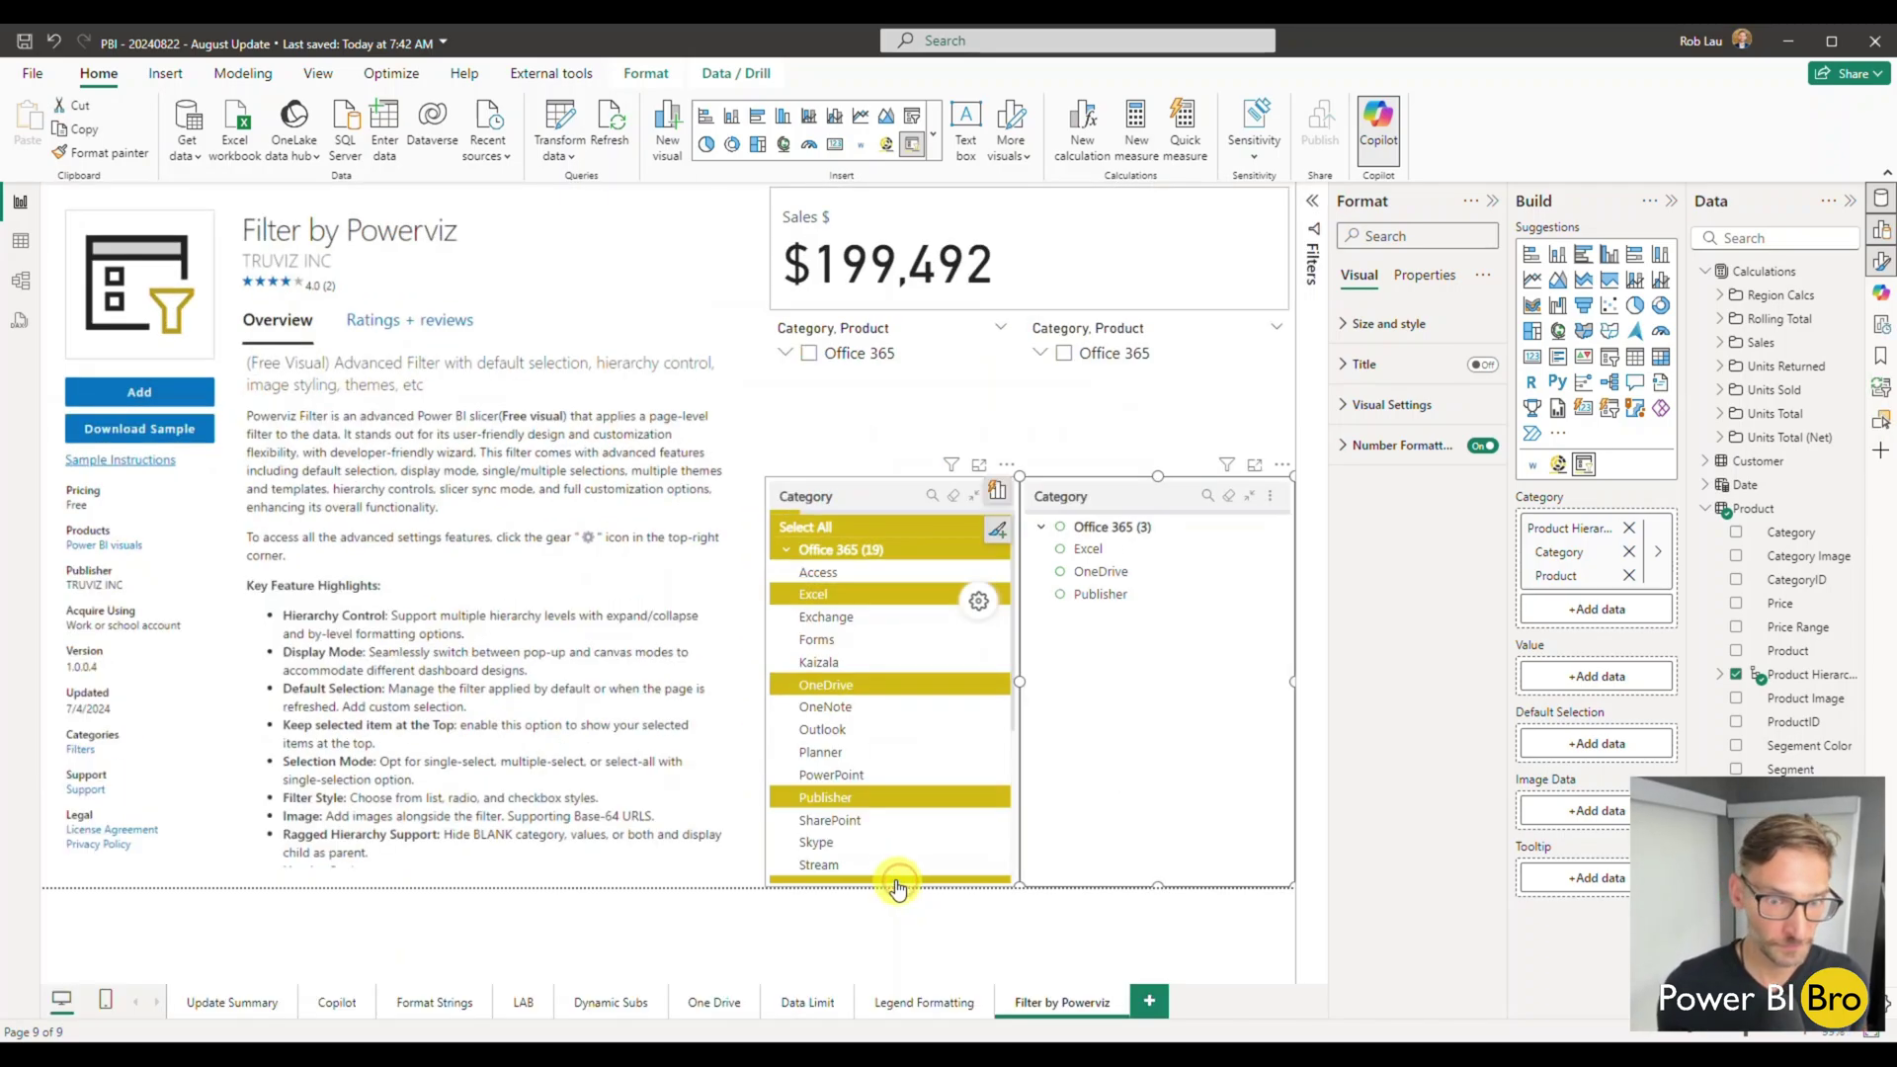
click(963, 573)
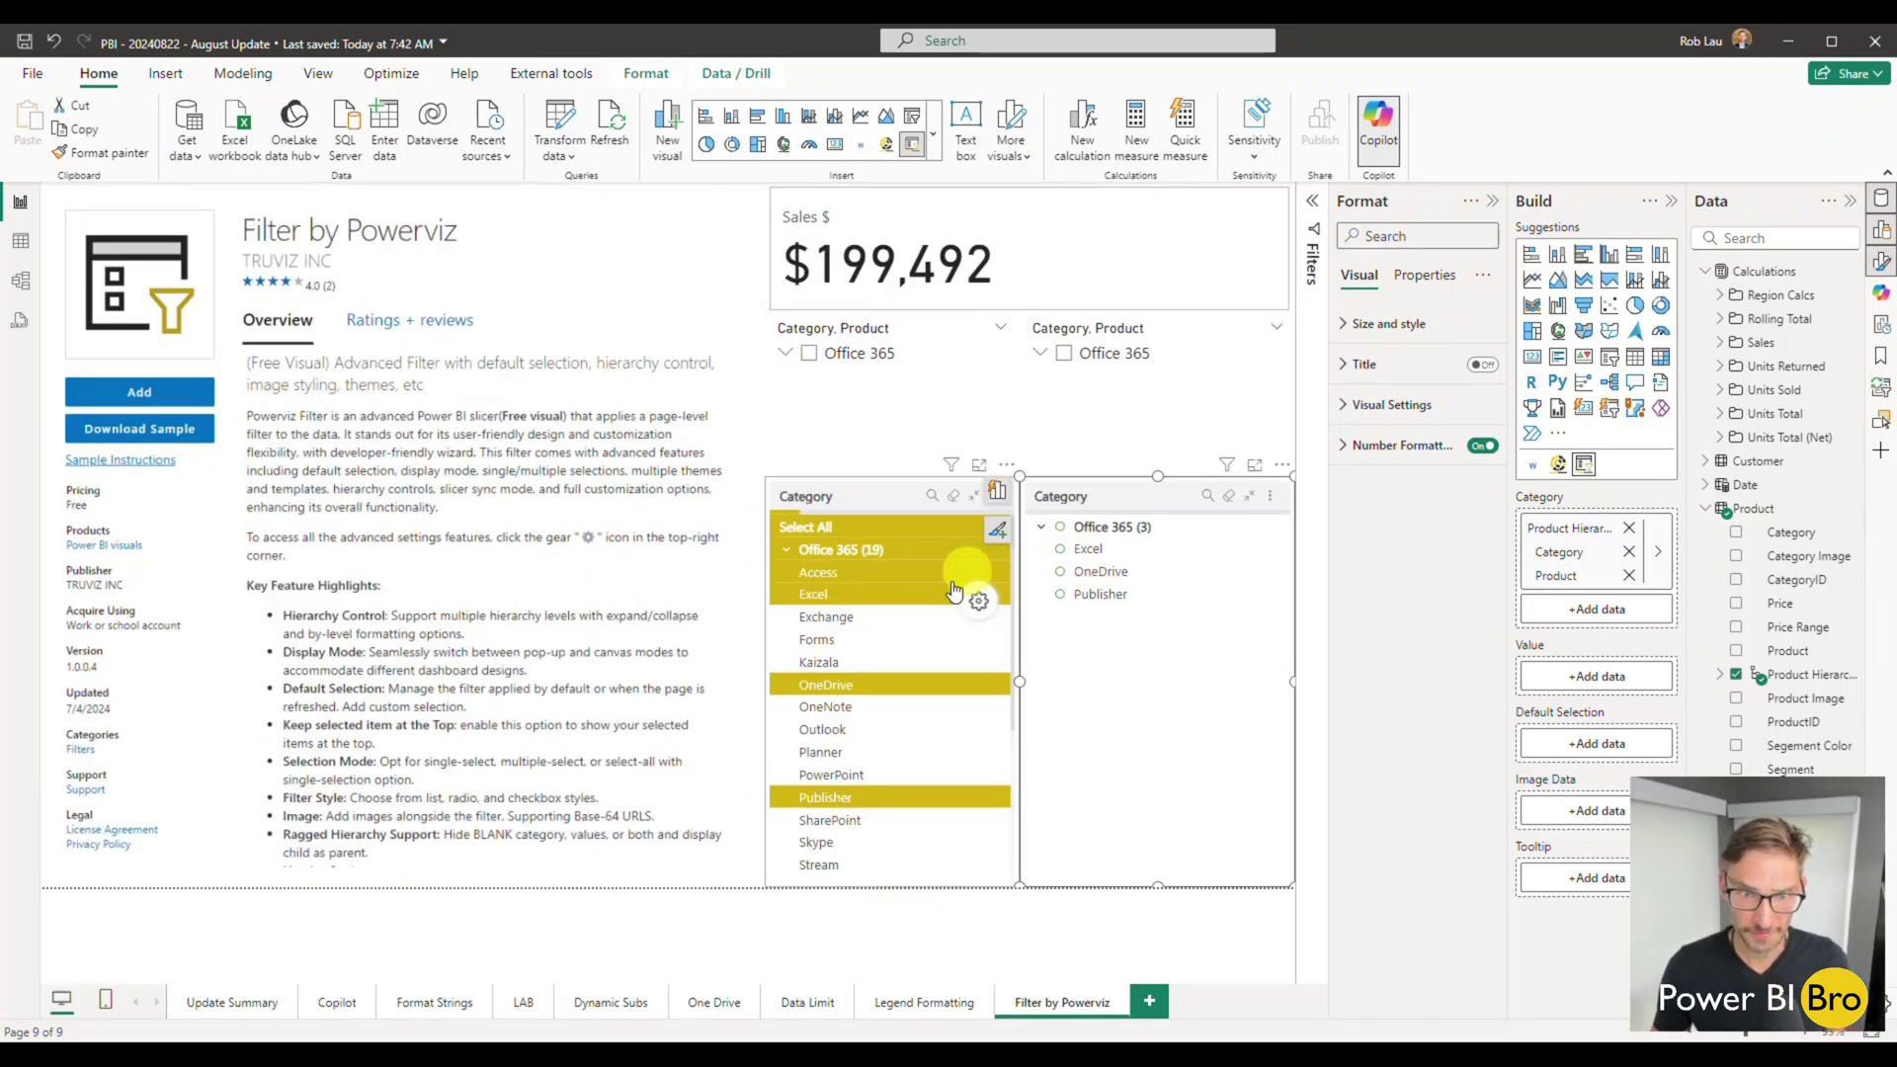
click(915, 592)
click(859, 685)
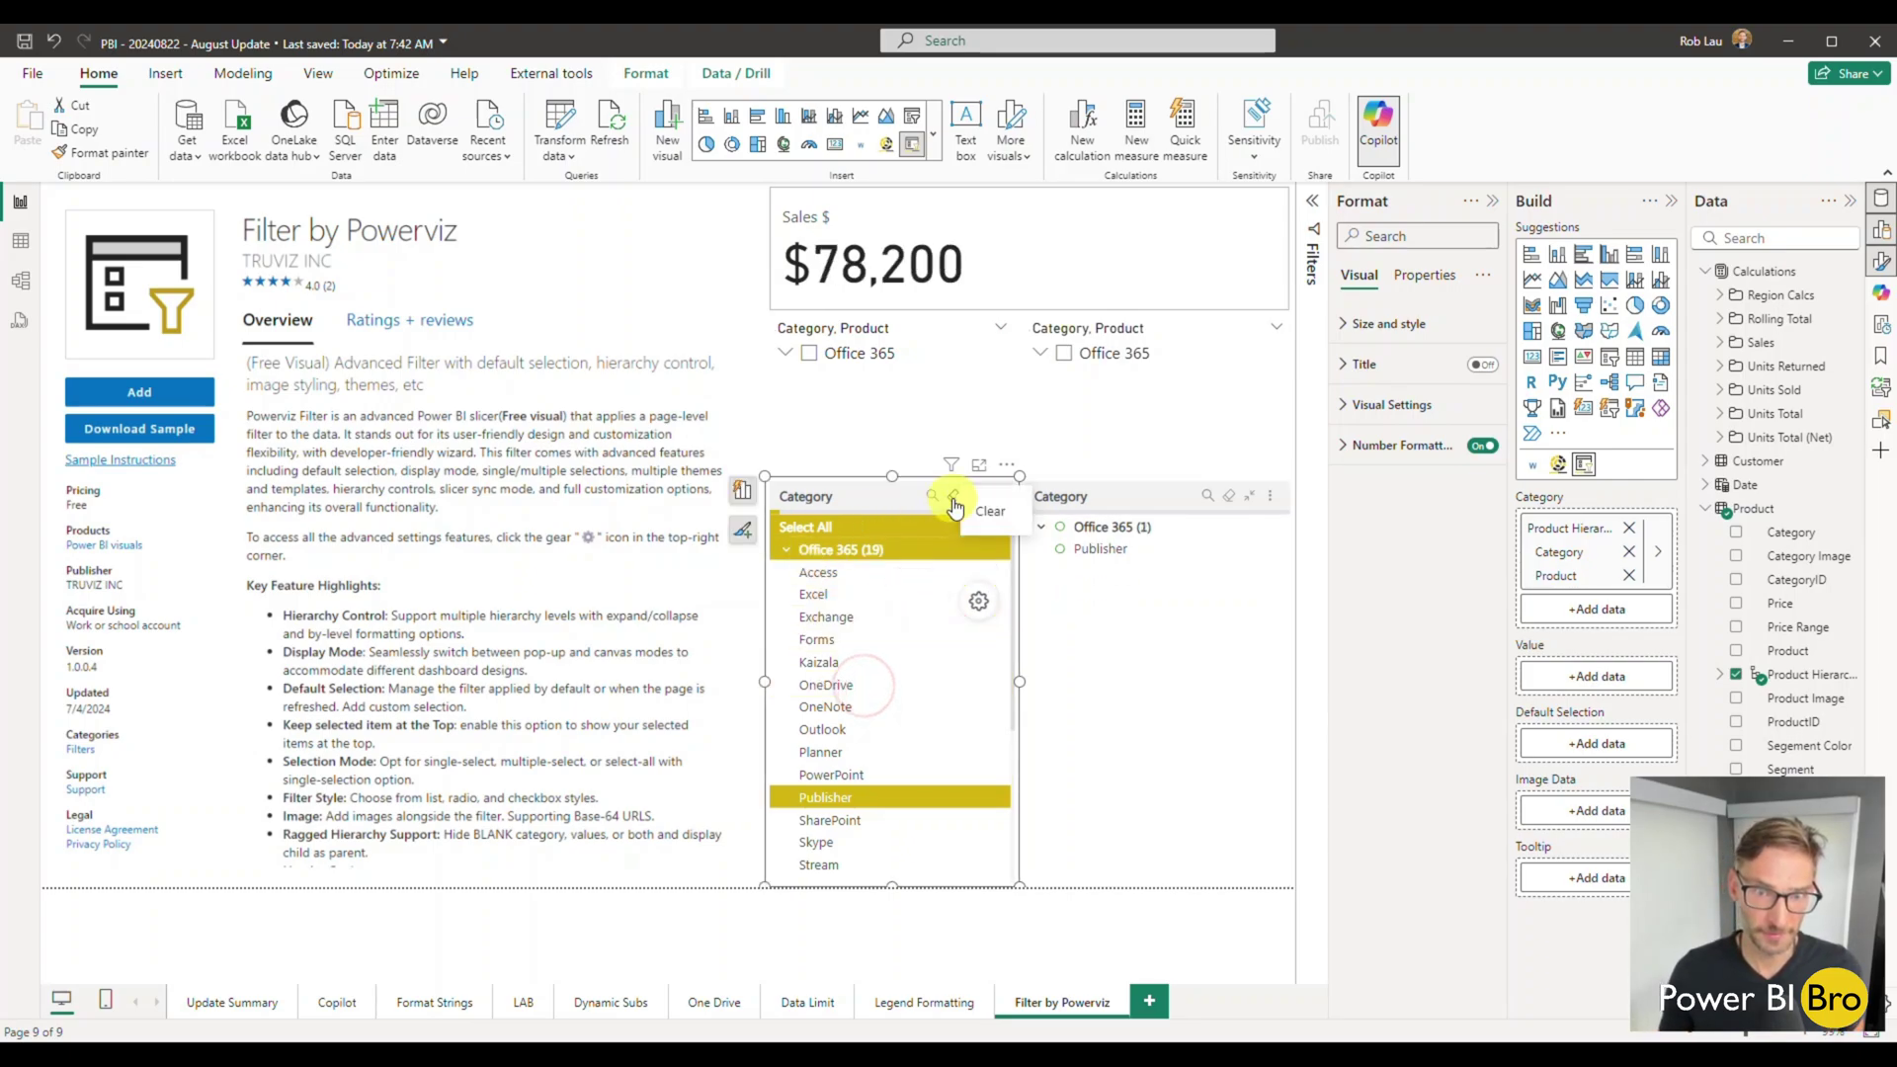
click(953, 505)
- Filter the report to XBOX in the Powerviz slicer, remove it, and open its advanced settings
click(1040, 527)
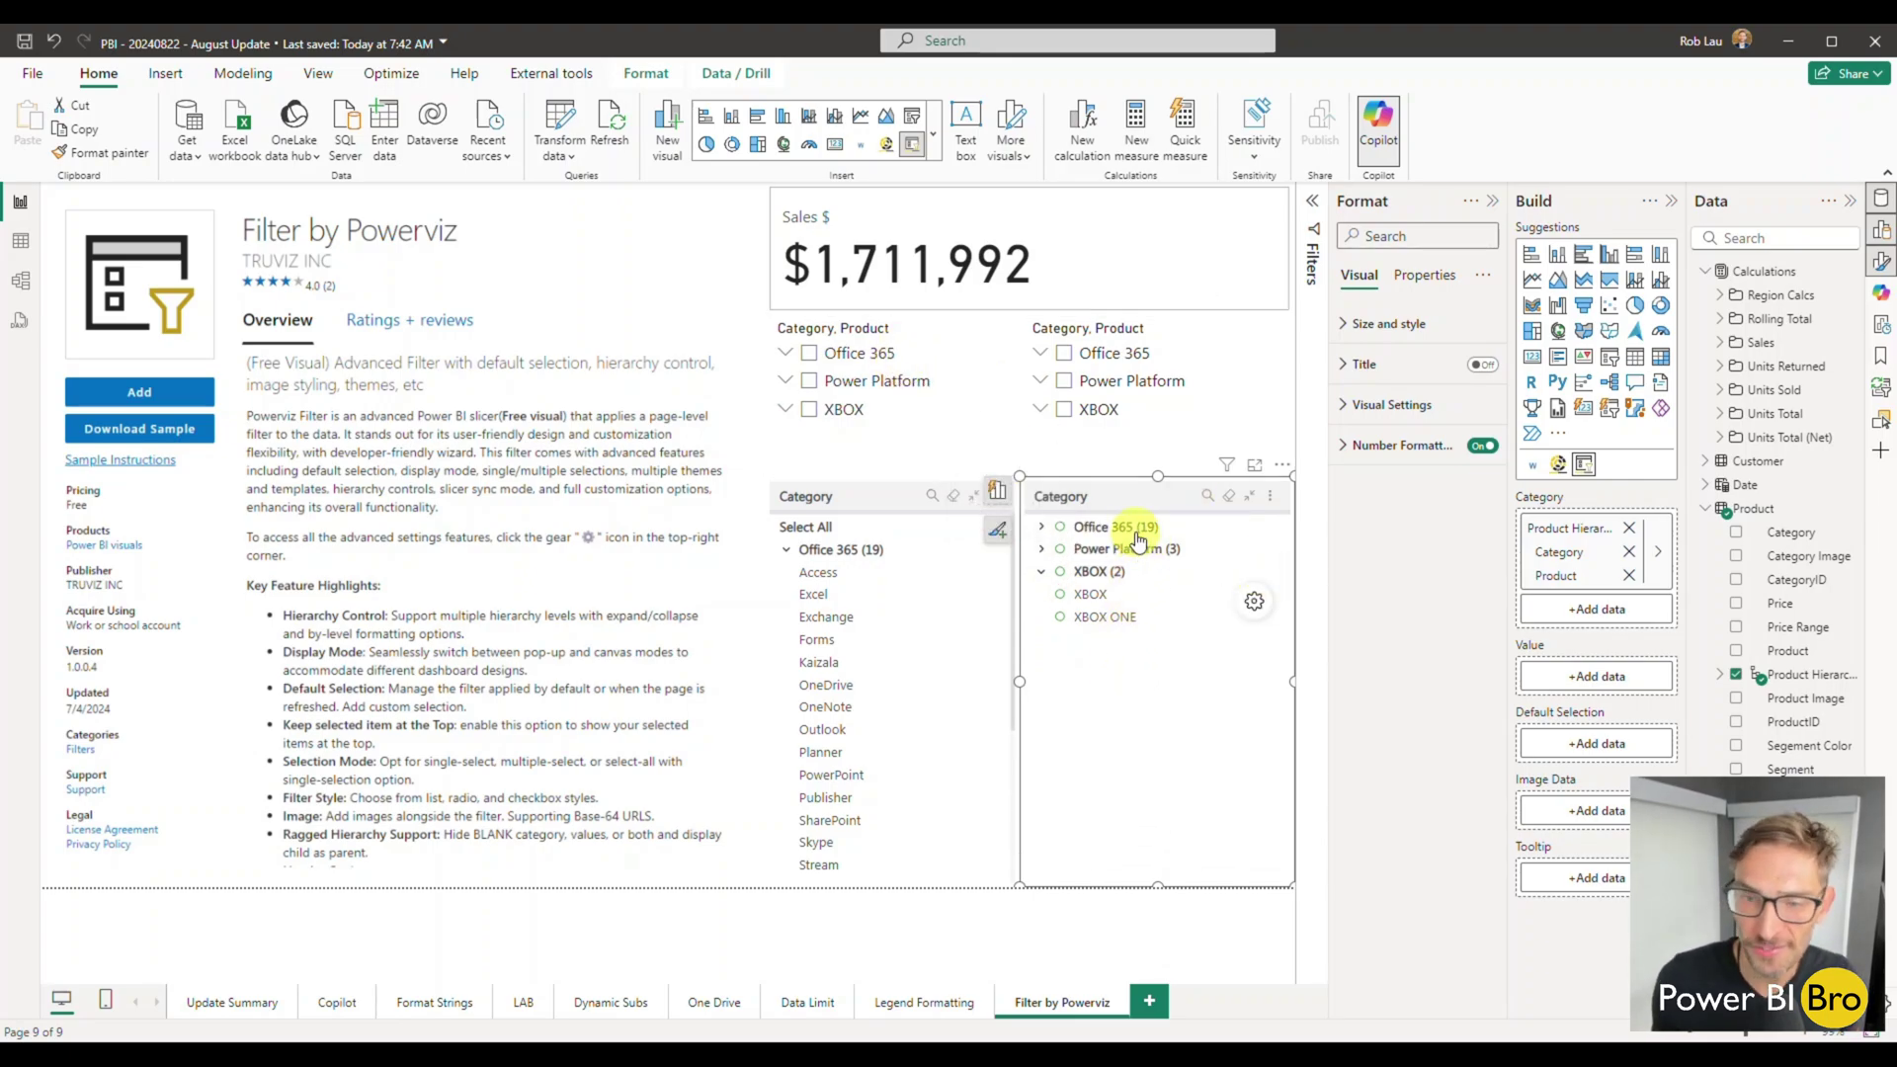
click(1088, 596)
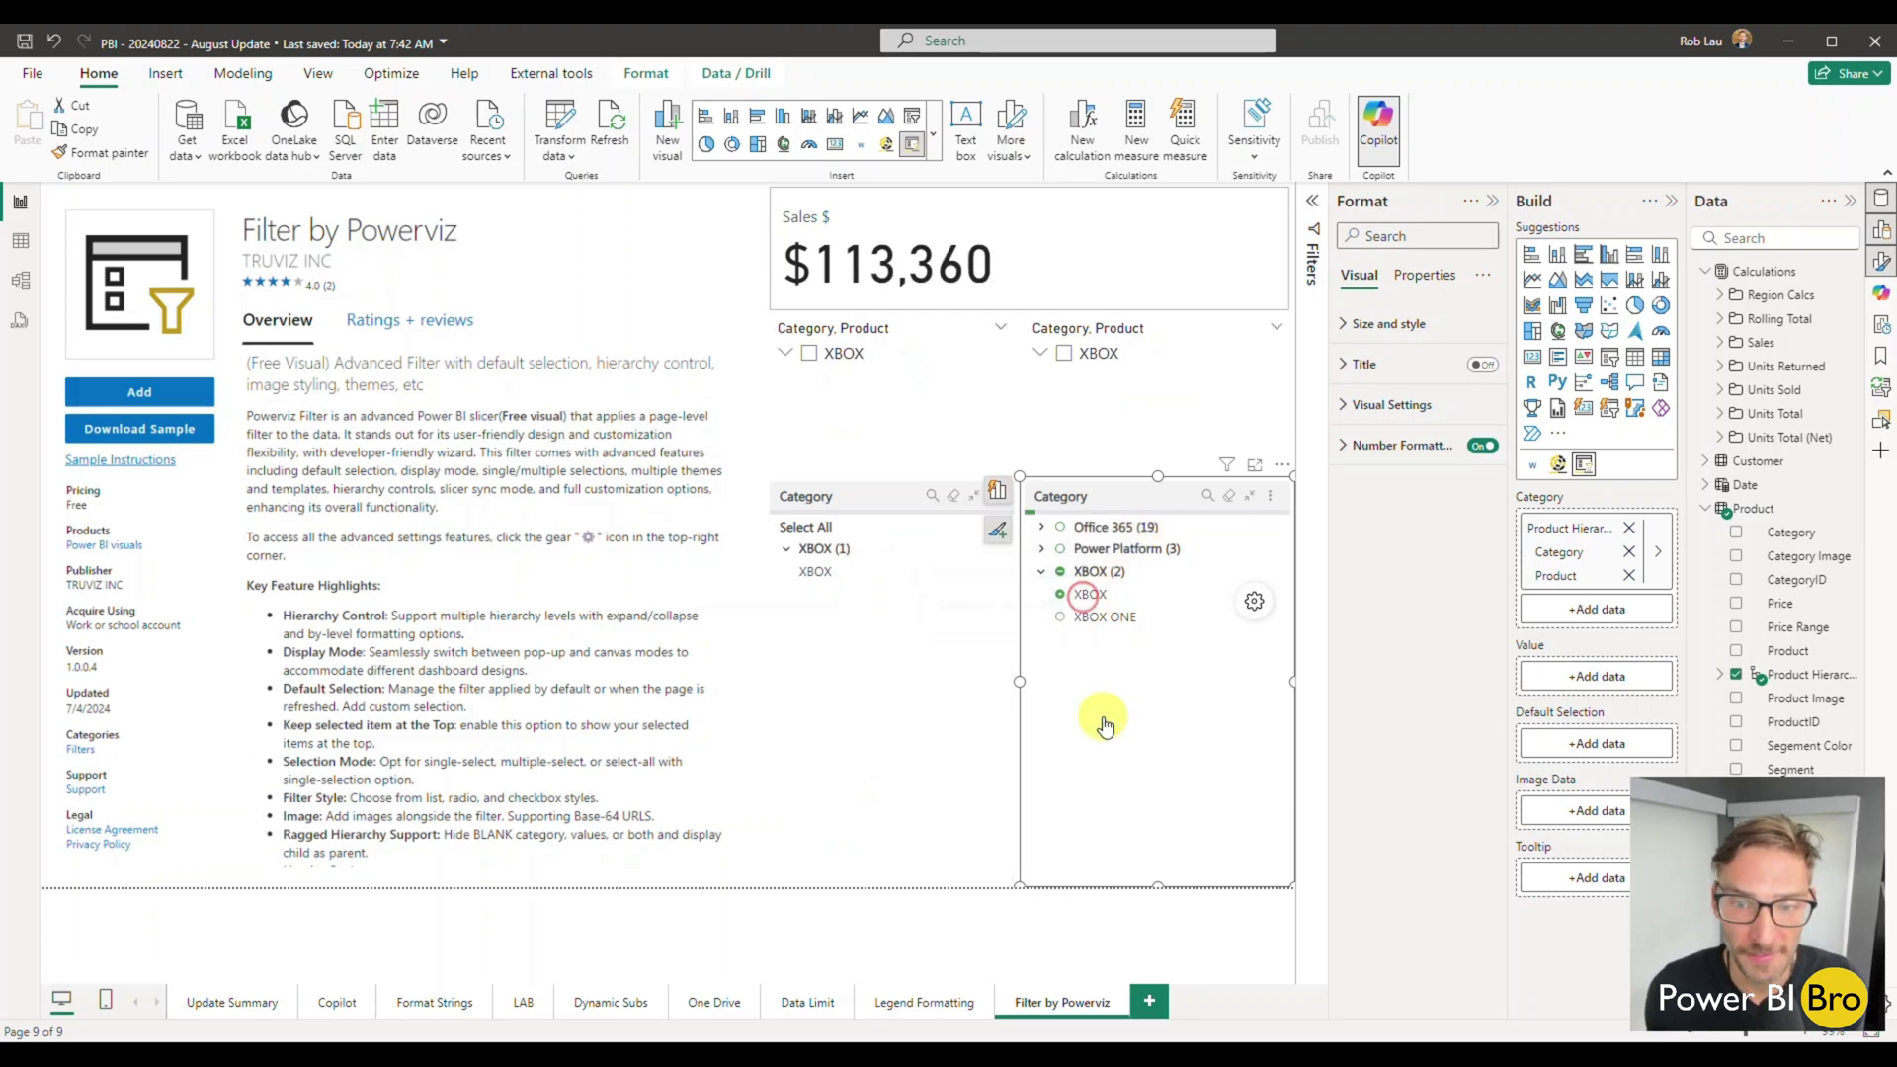
click(1090, 601)
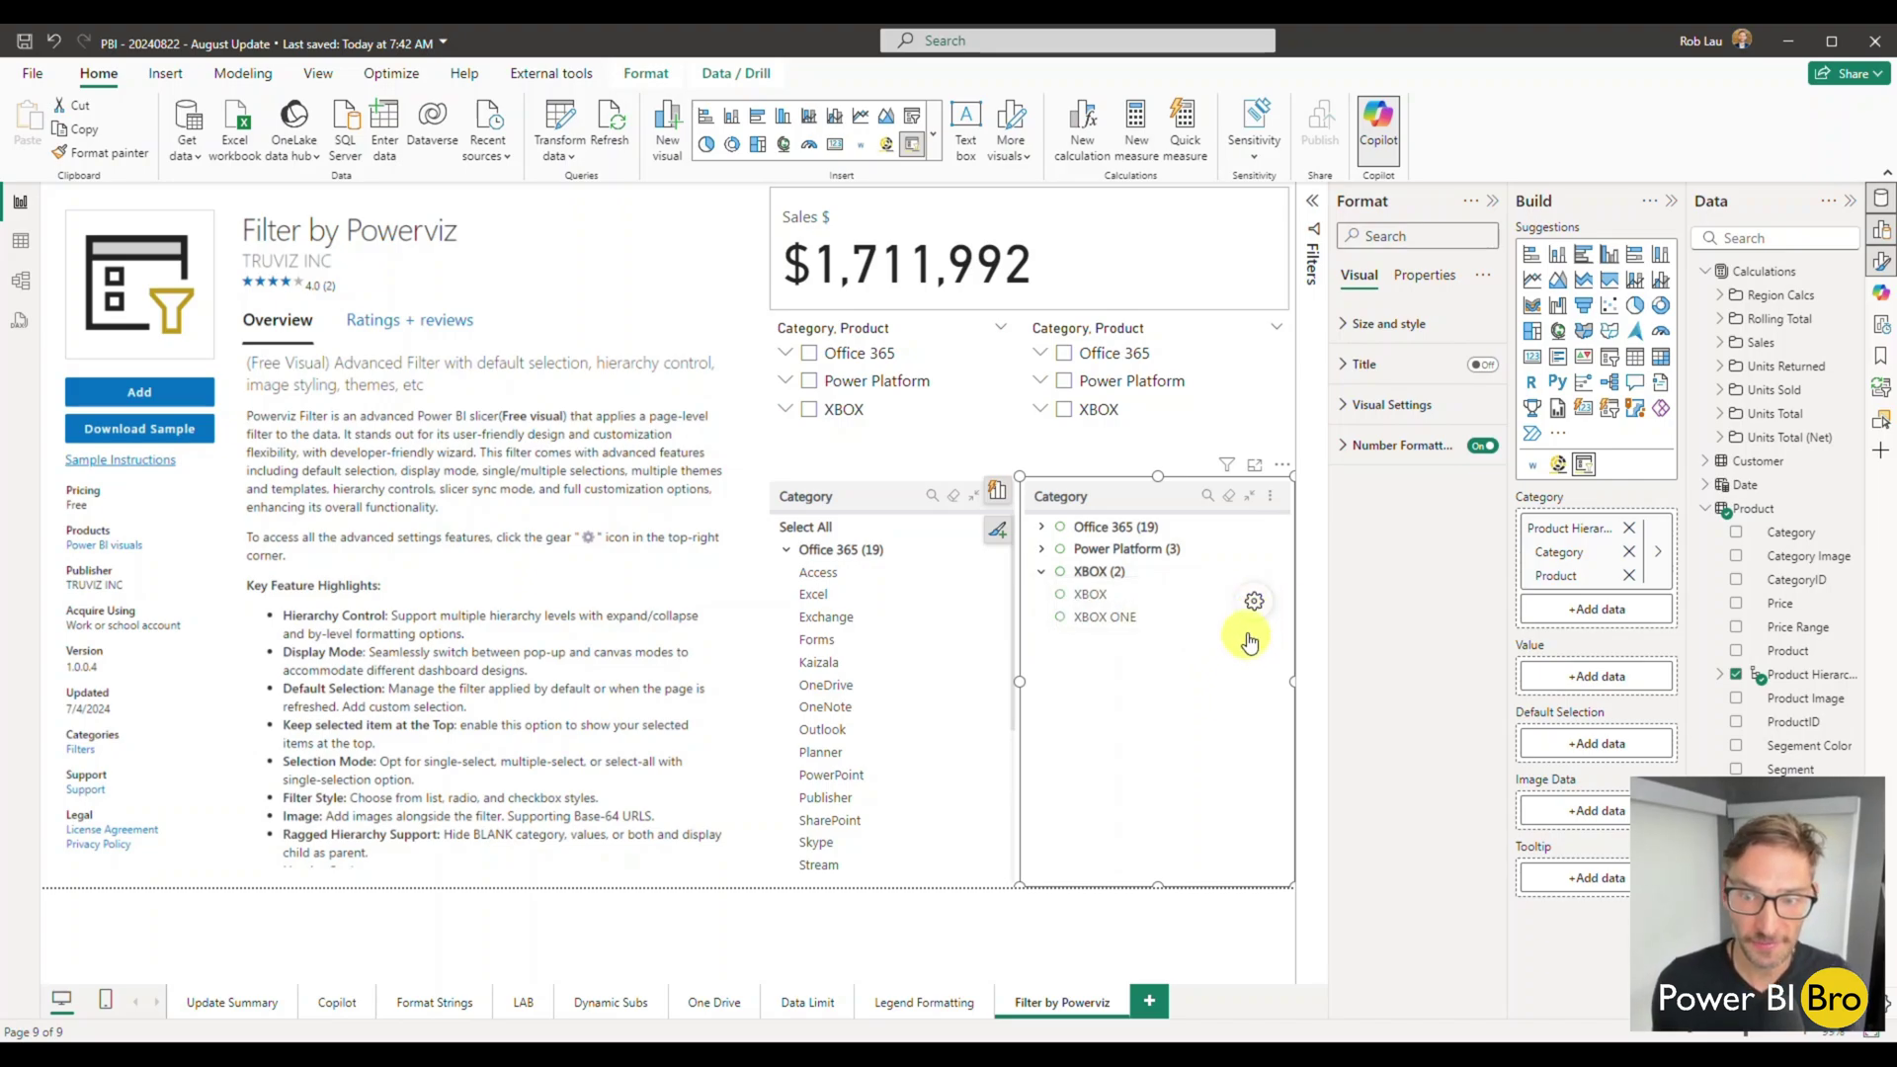
click(1252, 603)
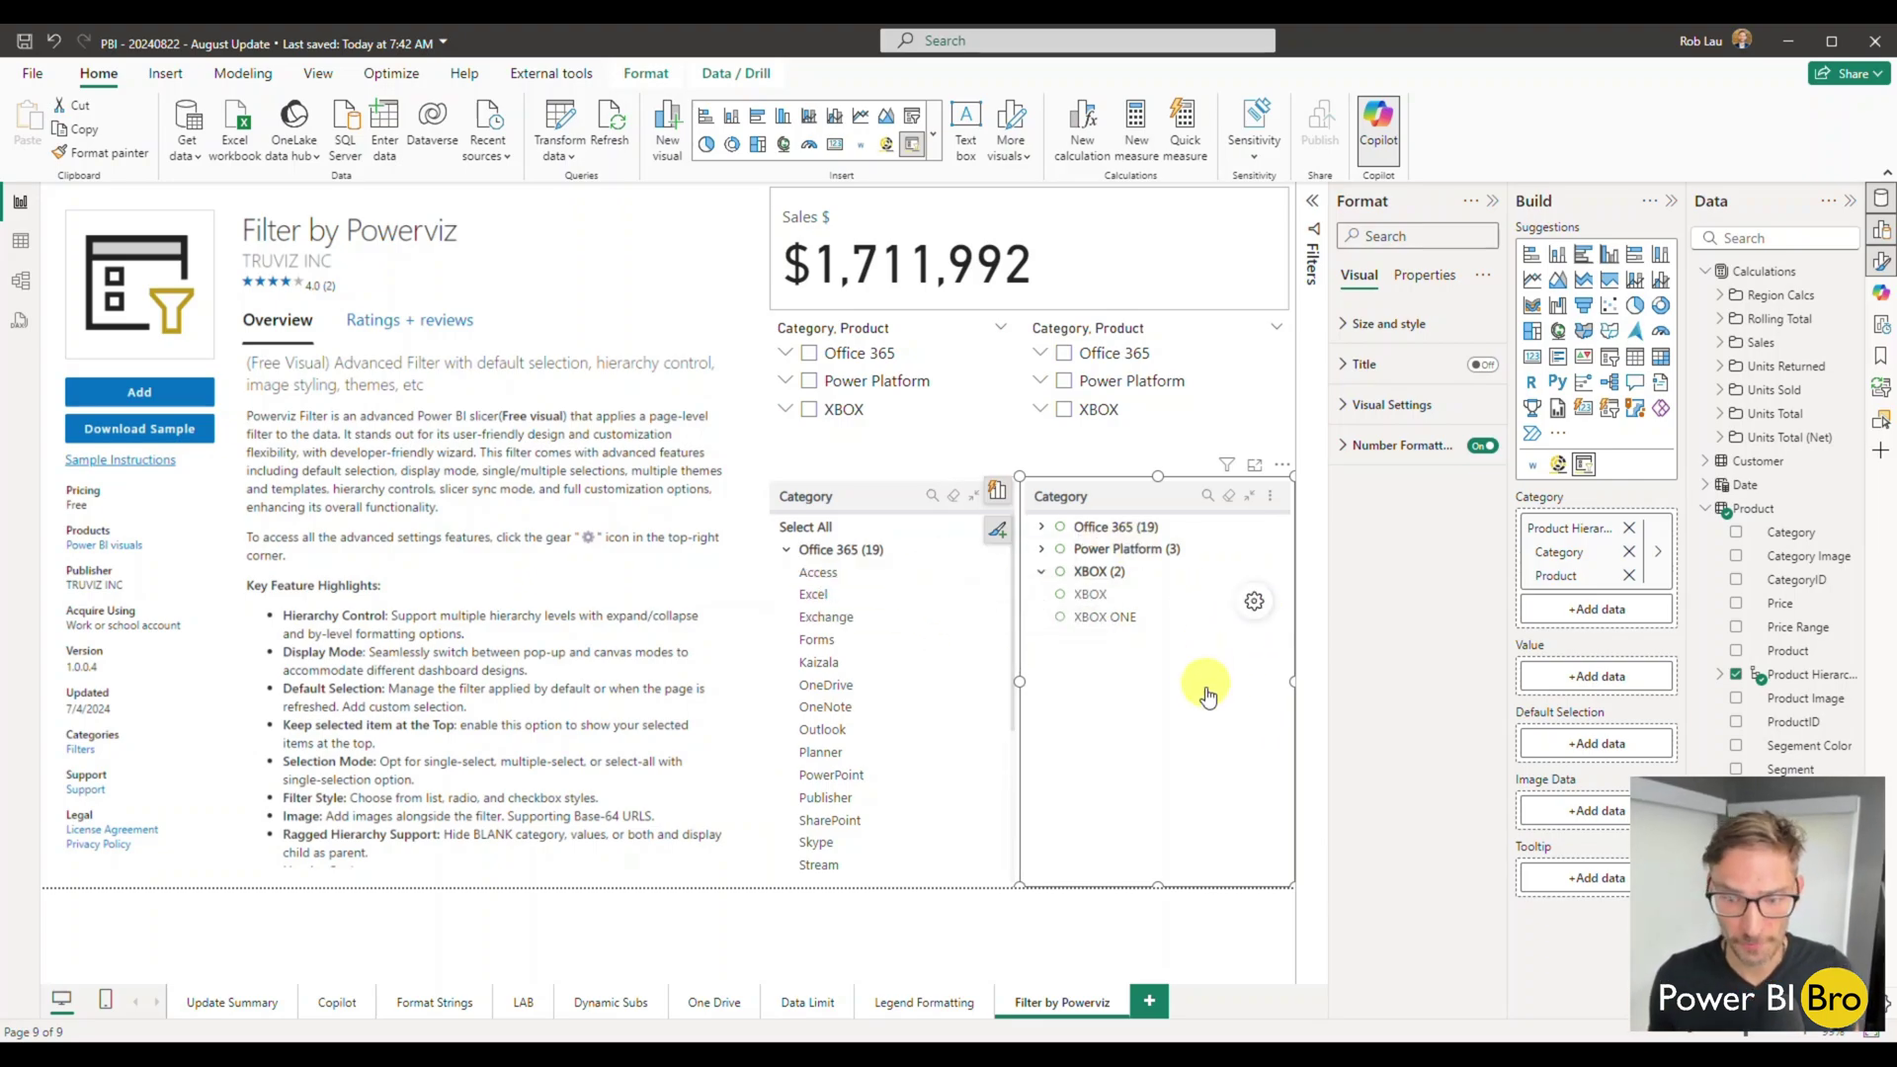
- In the PowerViz Sample report, browse the Filter Settings subpages, Ragged Hierarchy Support and Default Selection
mouse_move(1277, 1055)
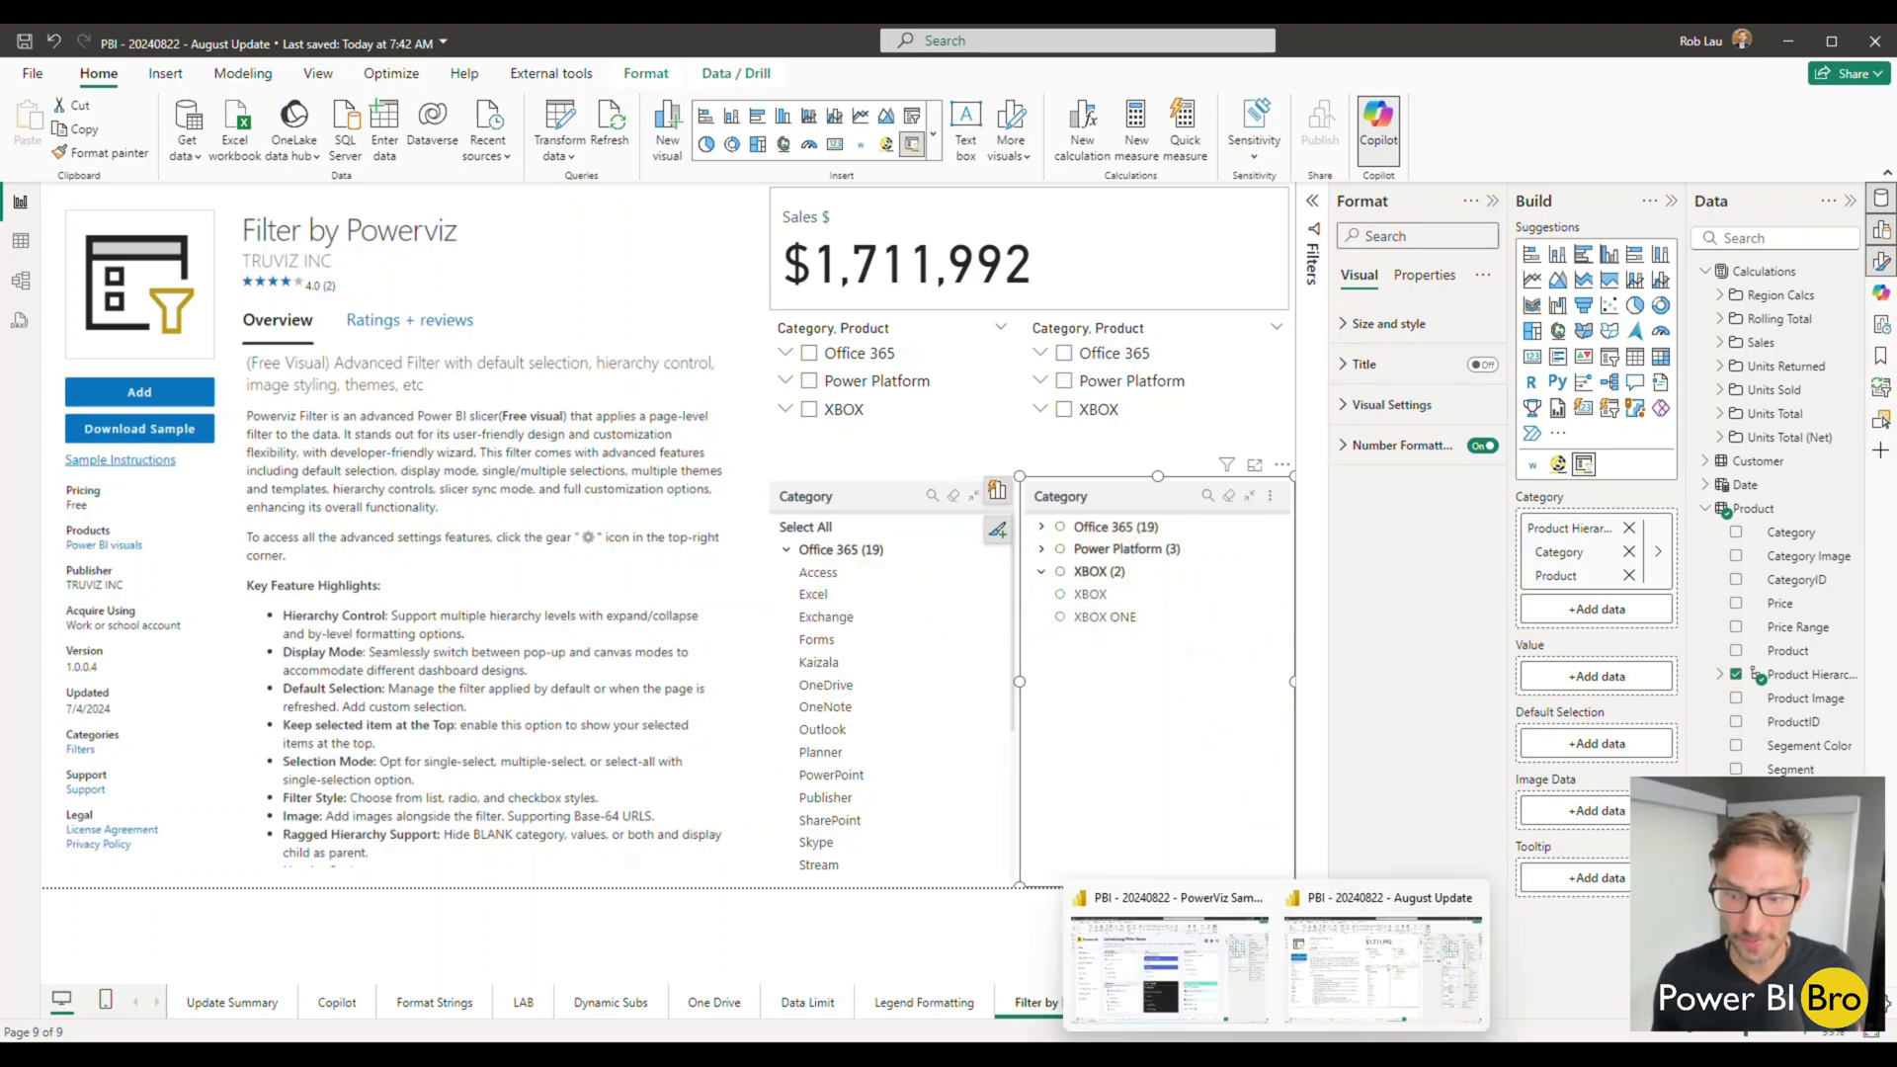
click(1204, 1007)
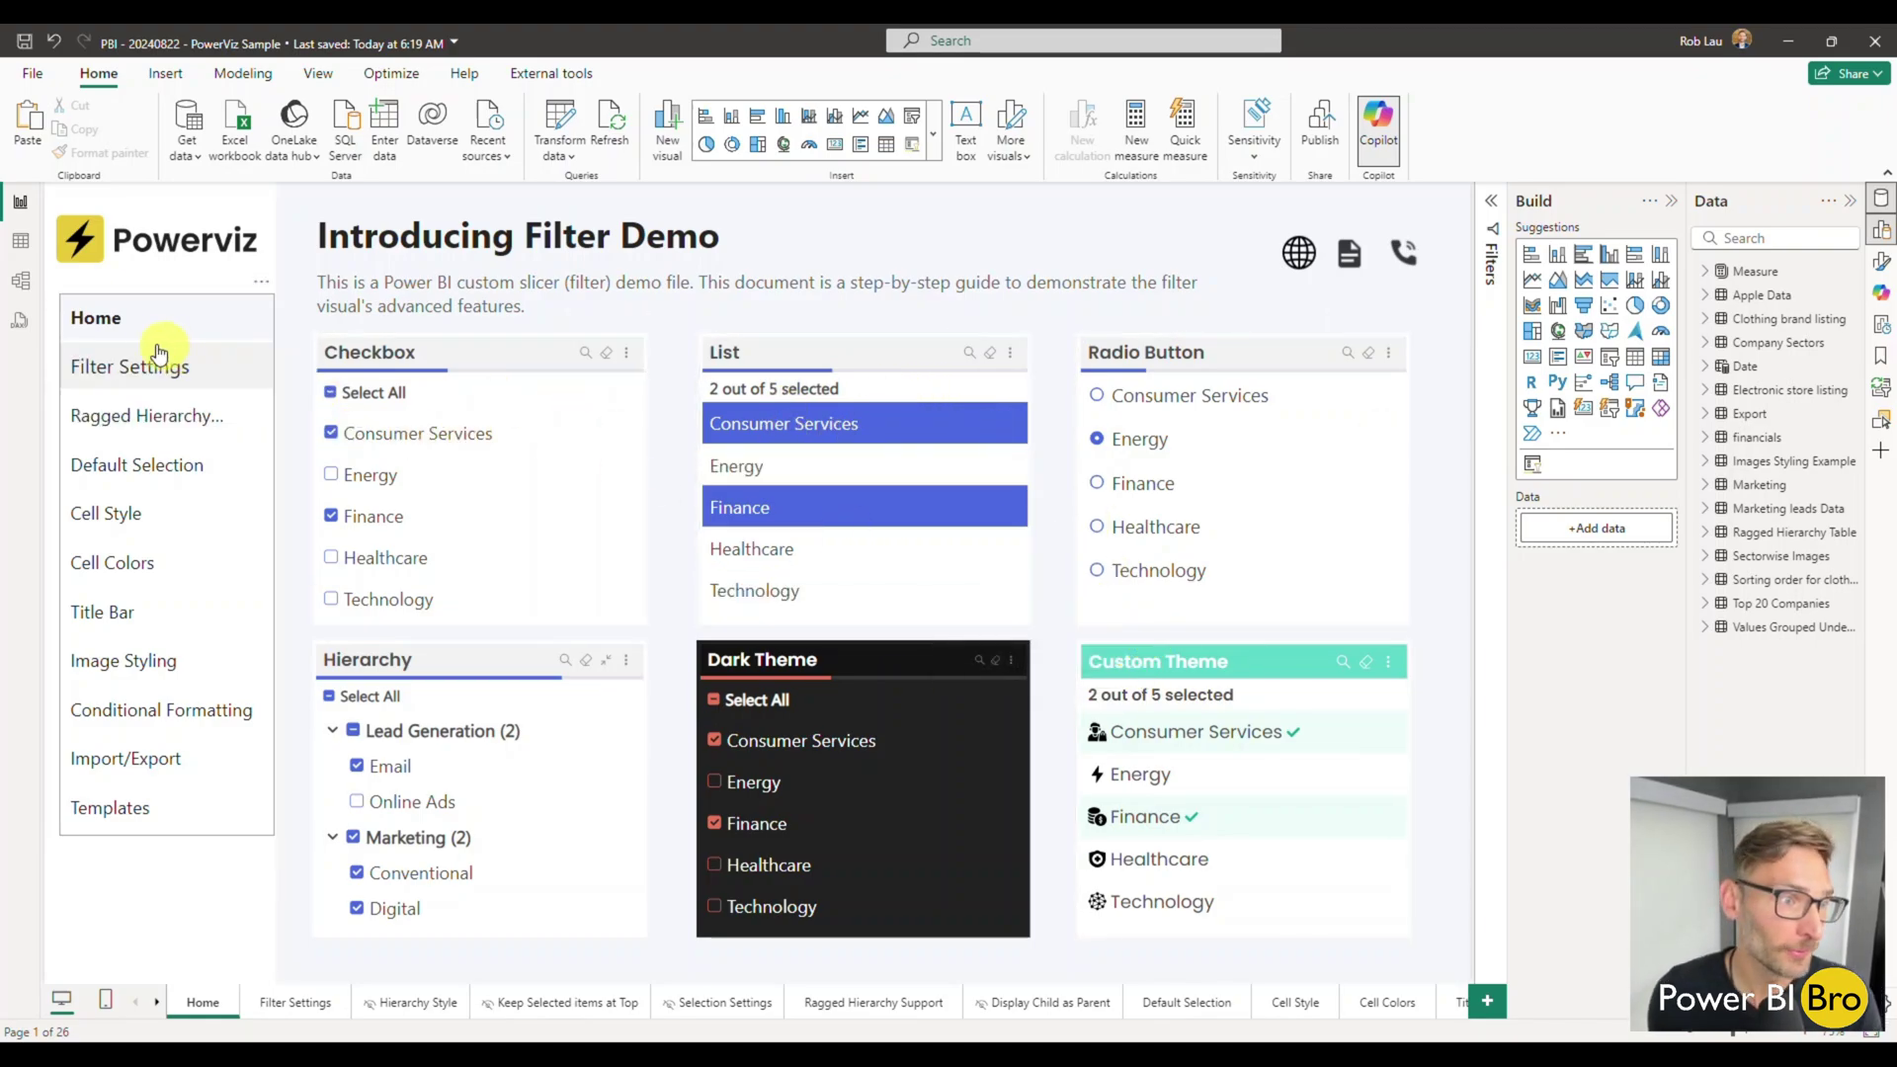
click(135, 369)
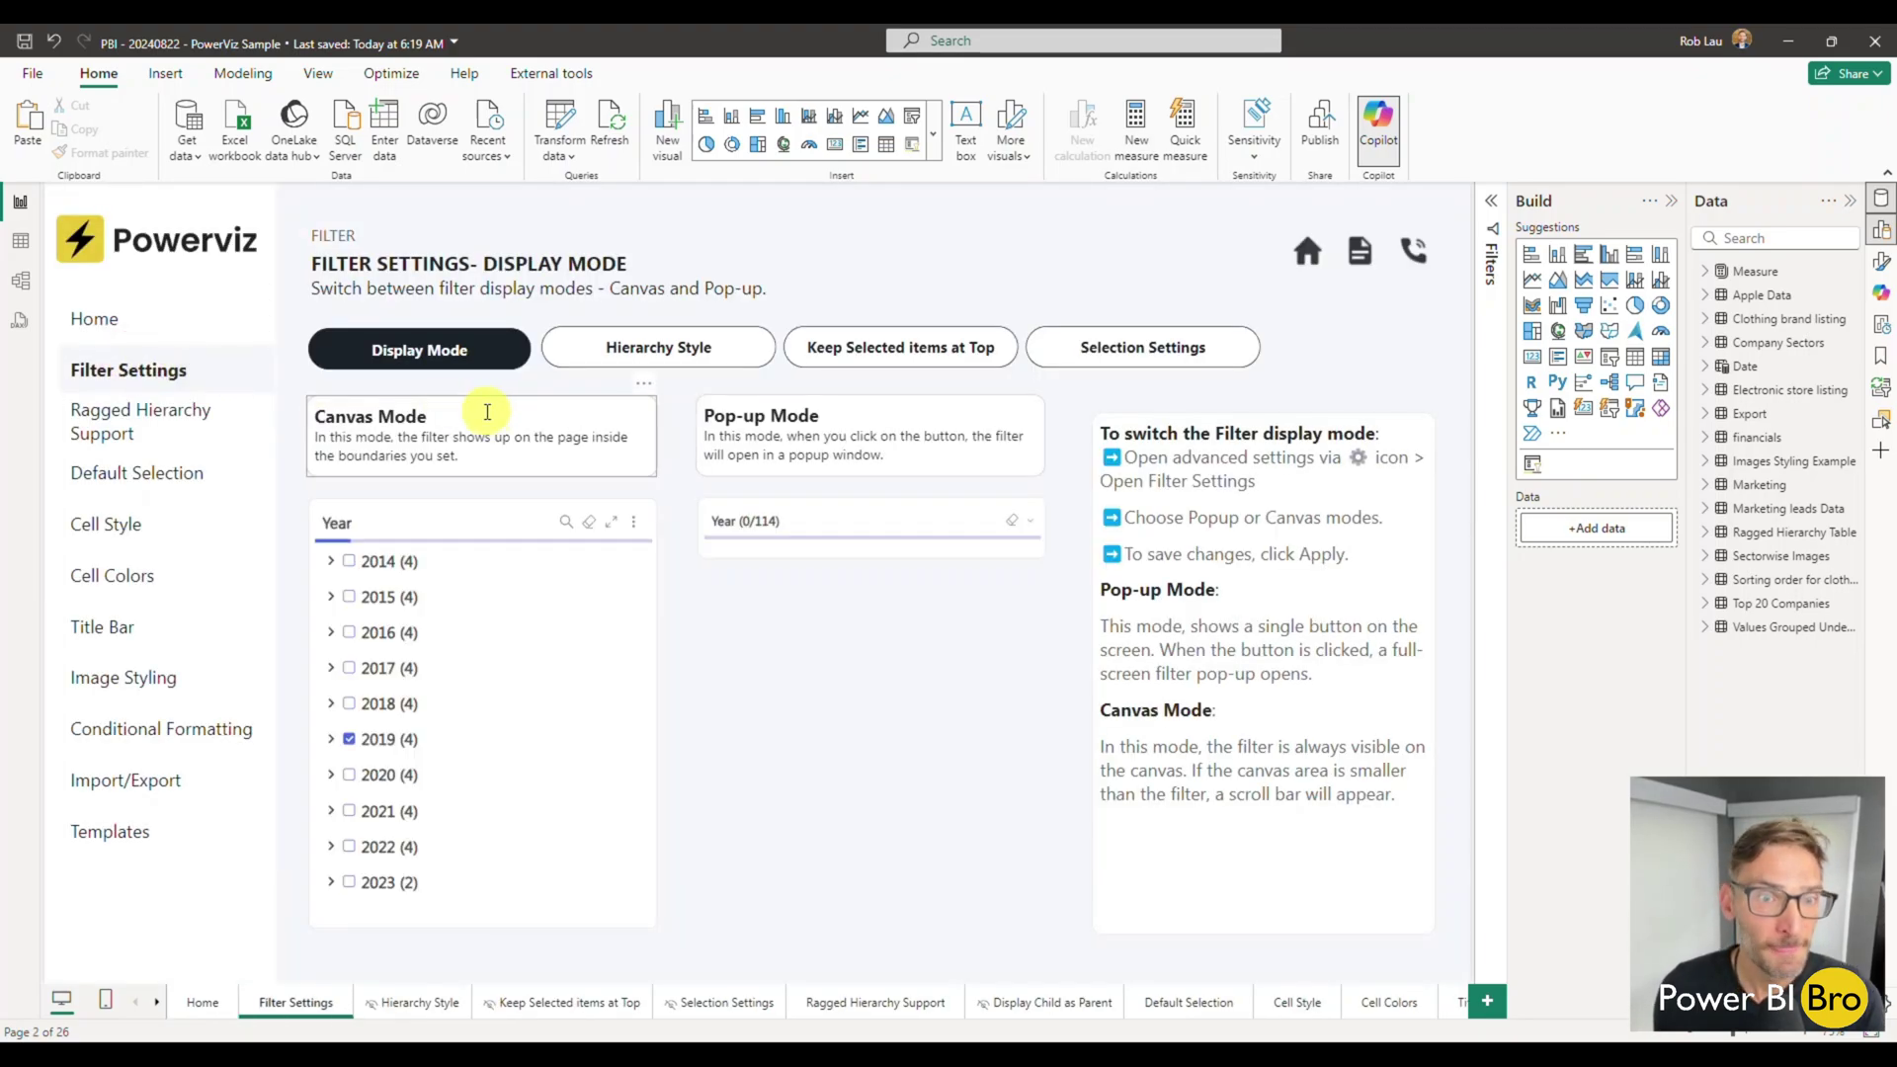
click(626, 352)
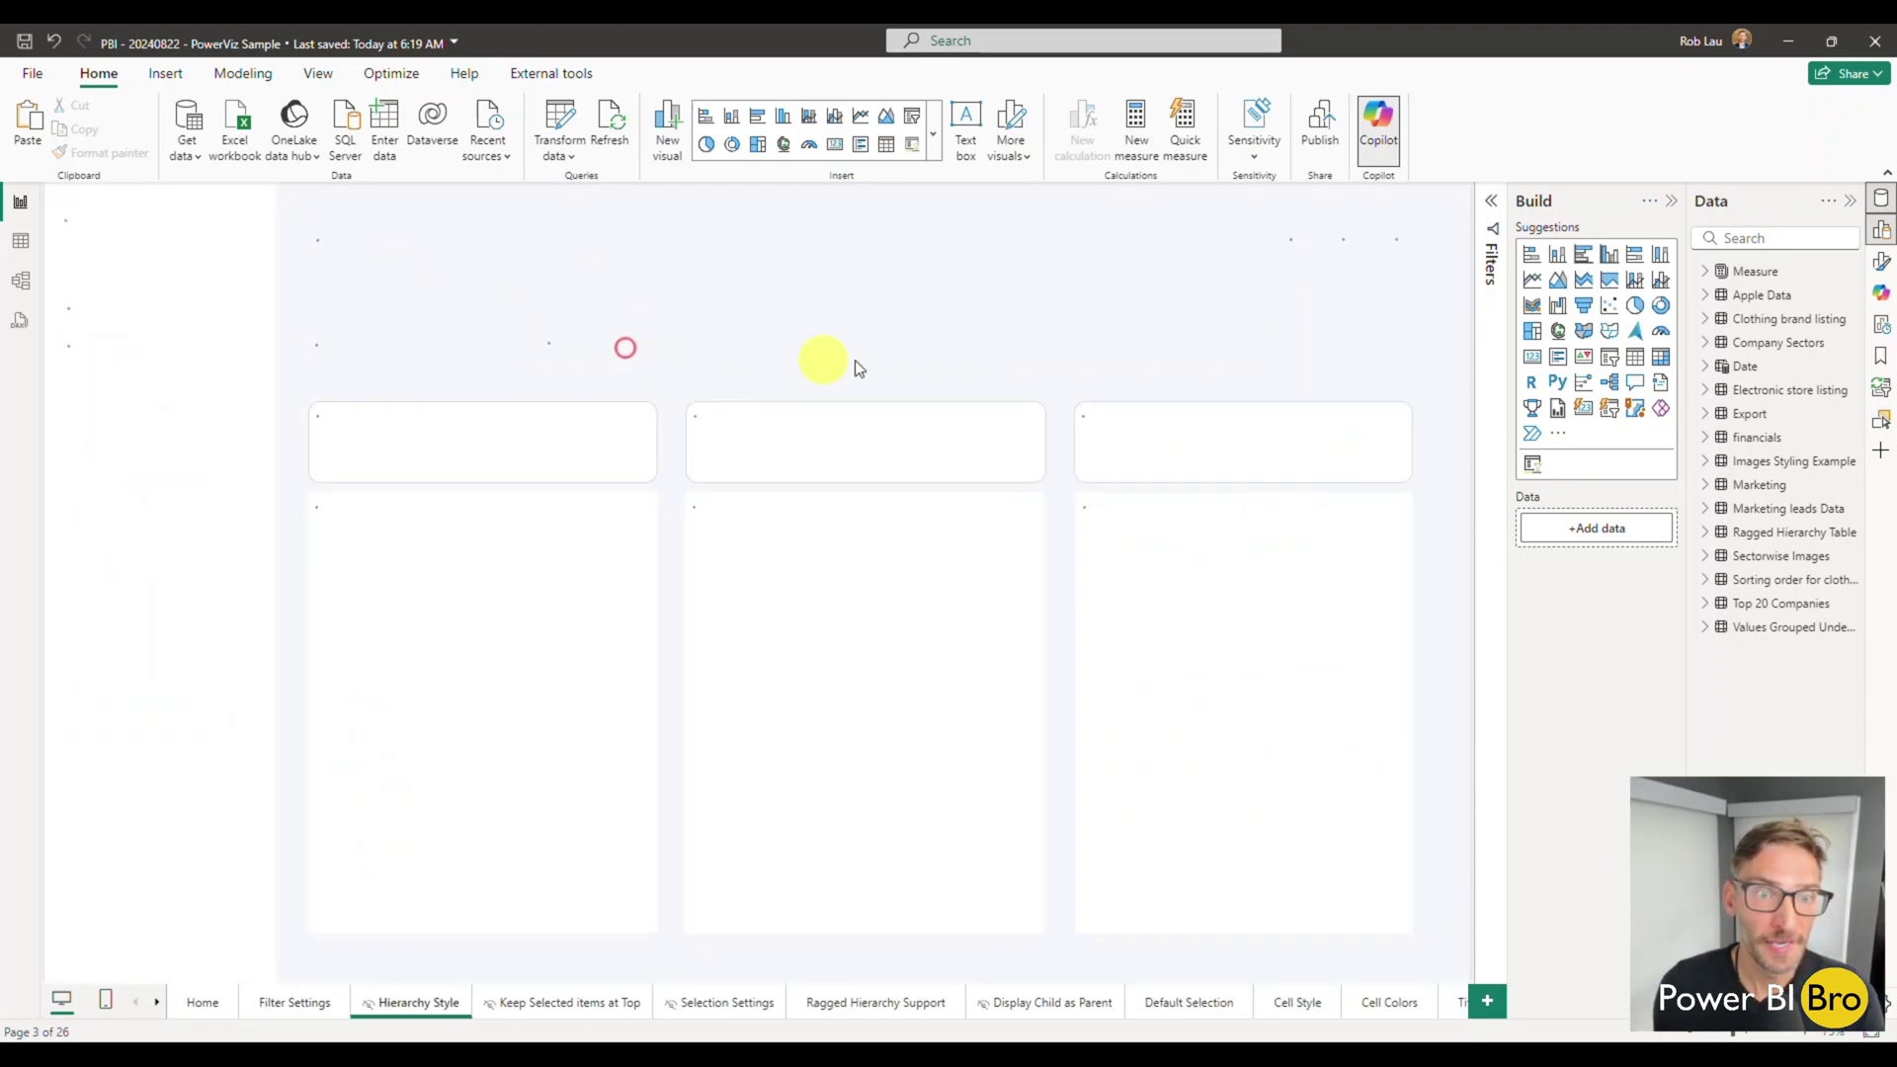
click(910, 353)
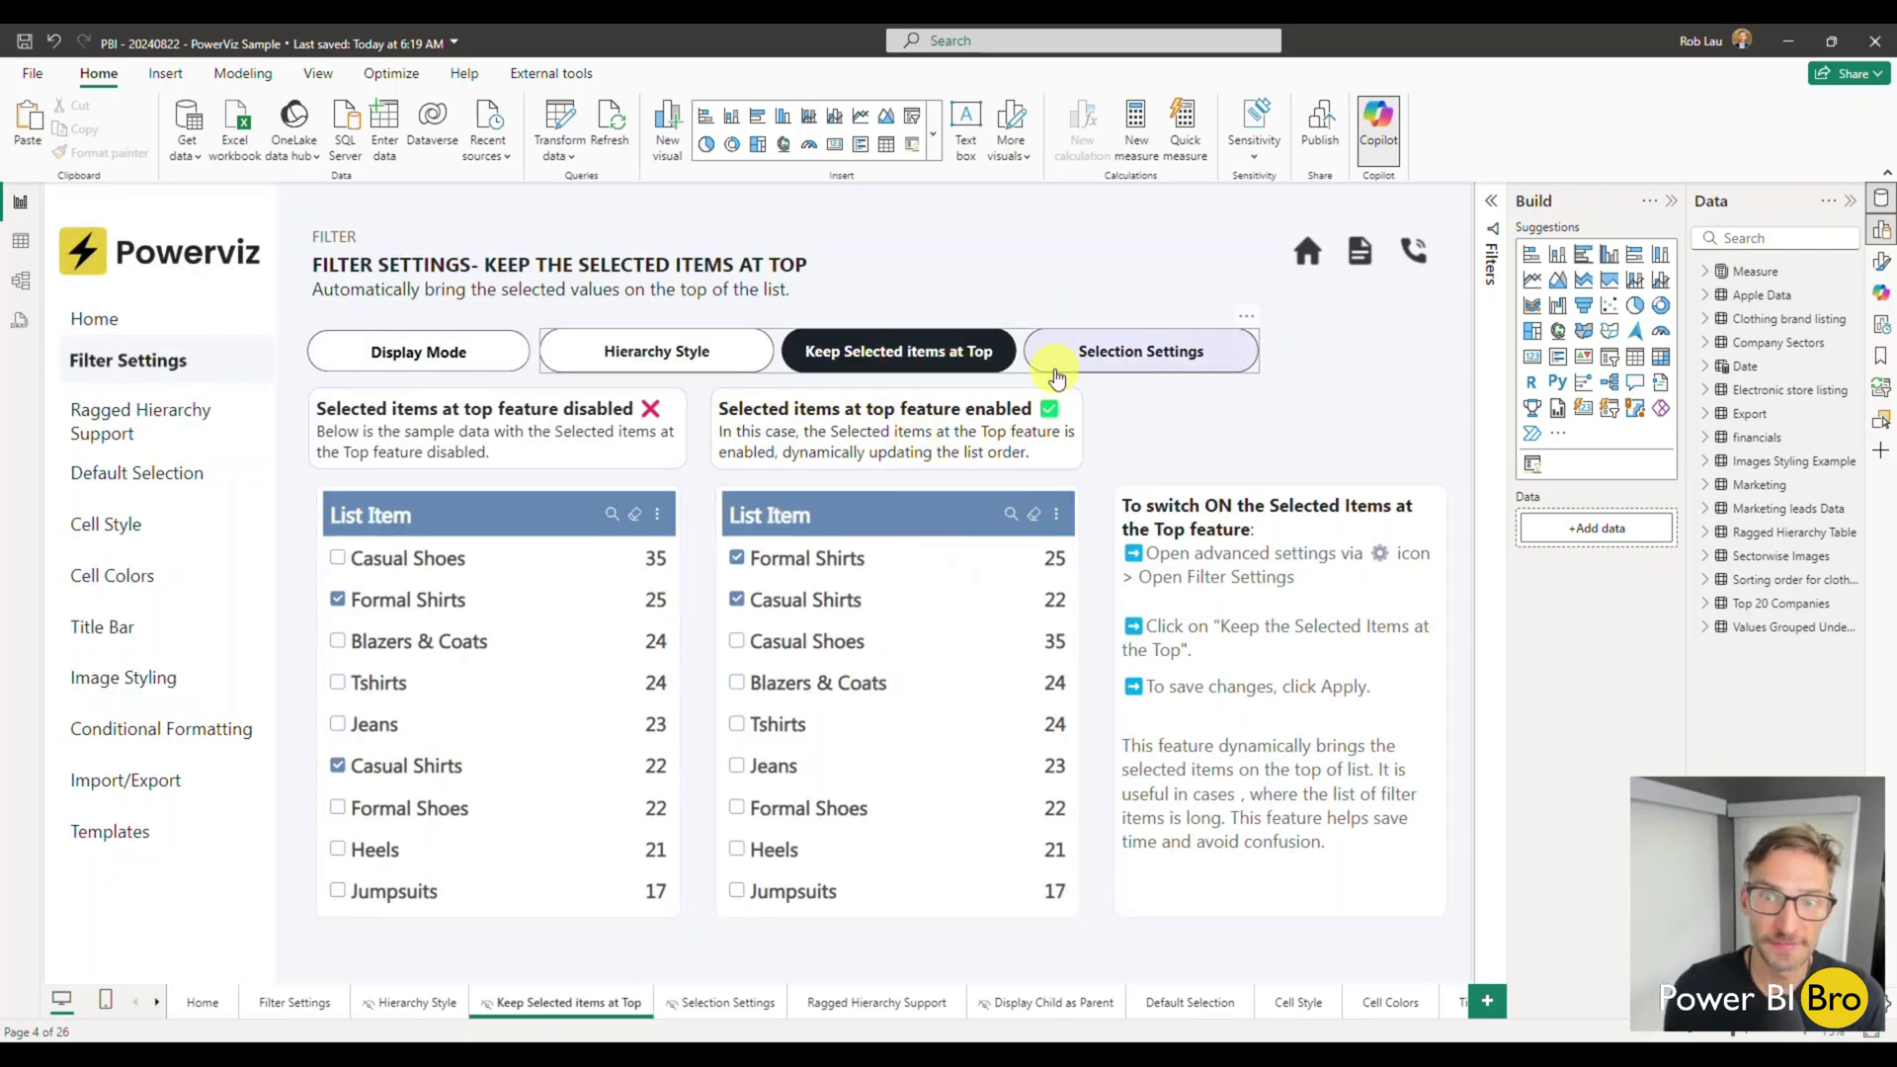
click(1104, 354)
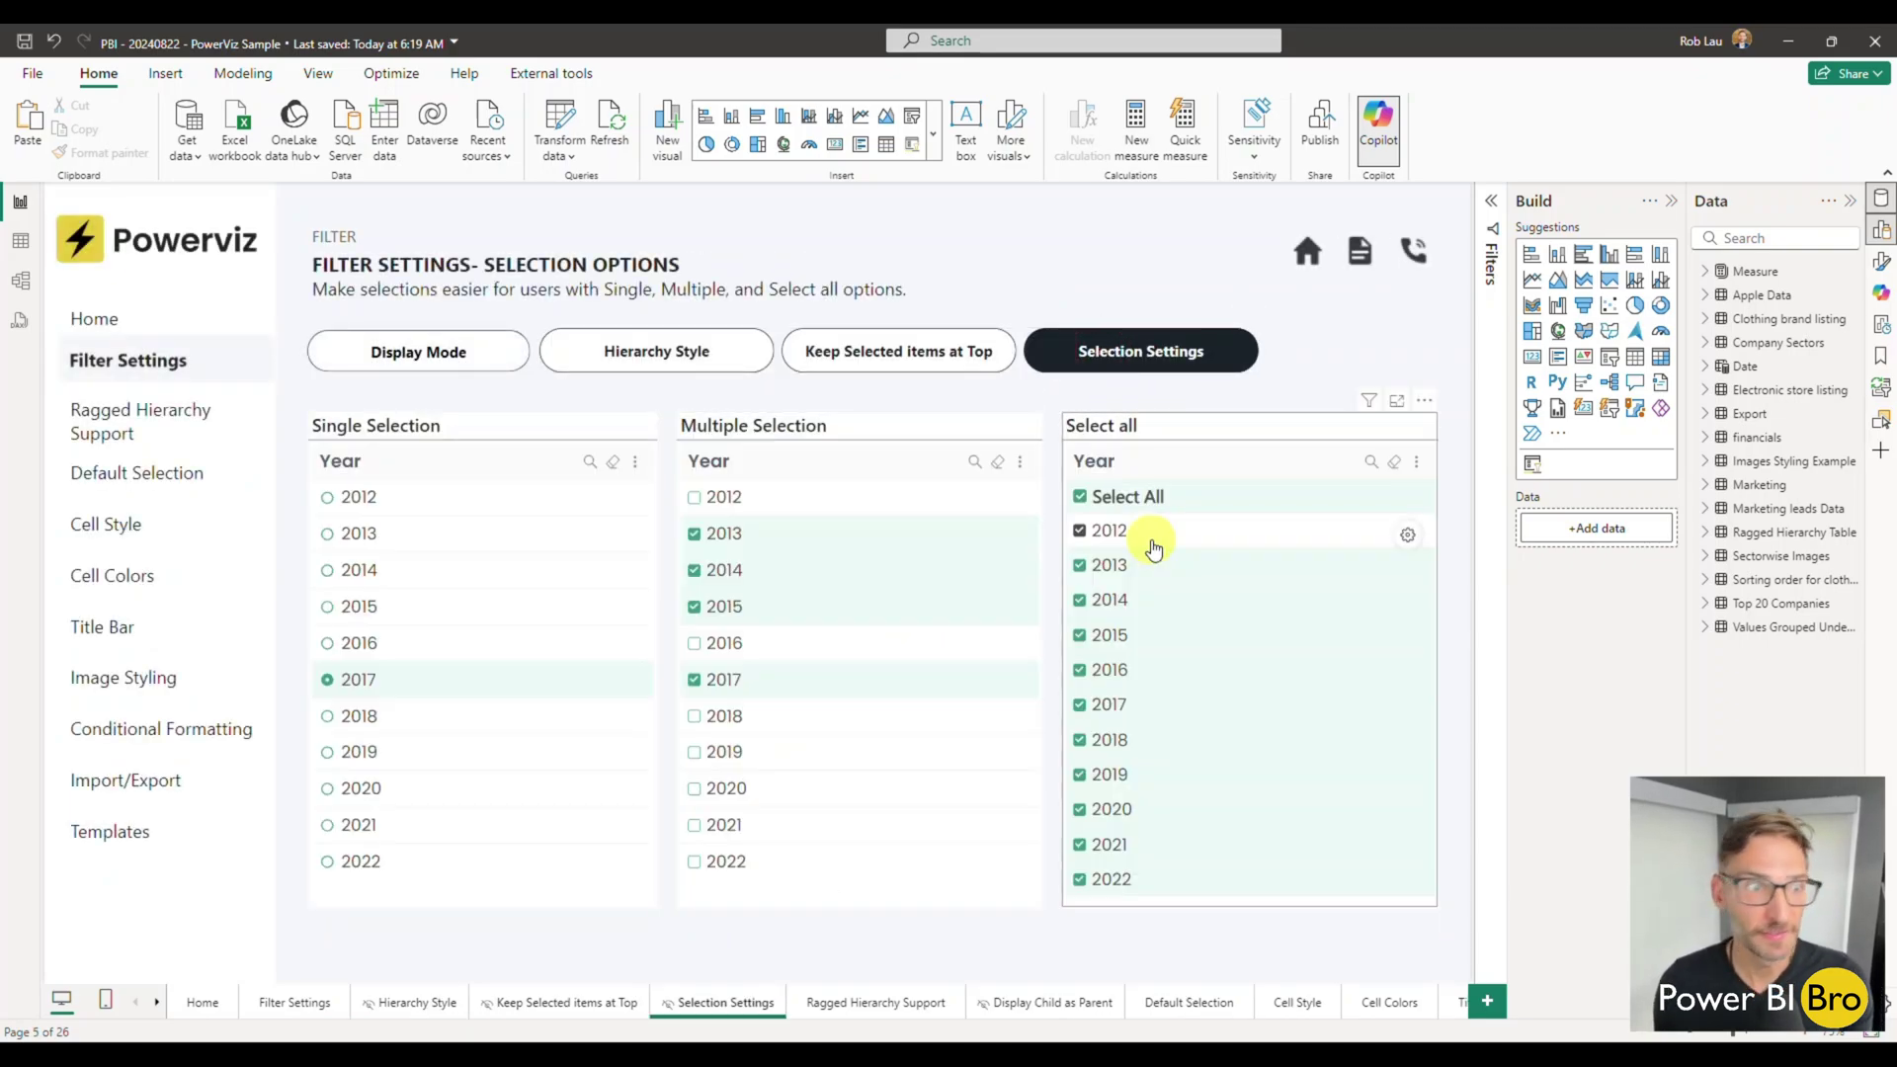
click(91, 422)
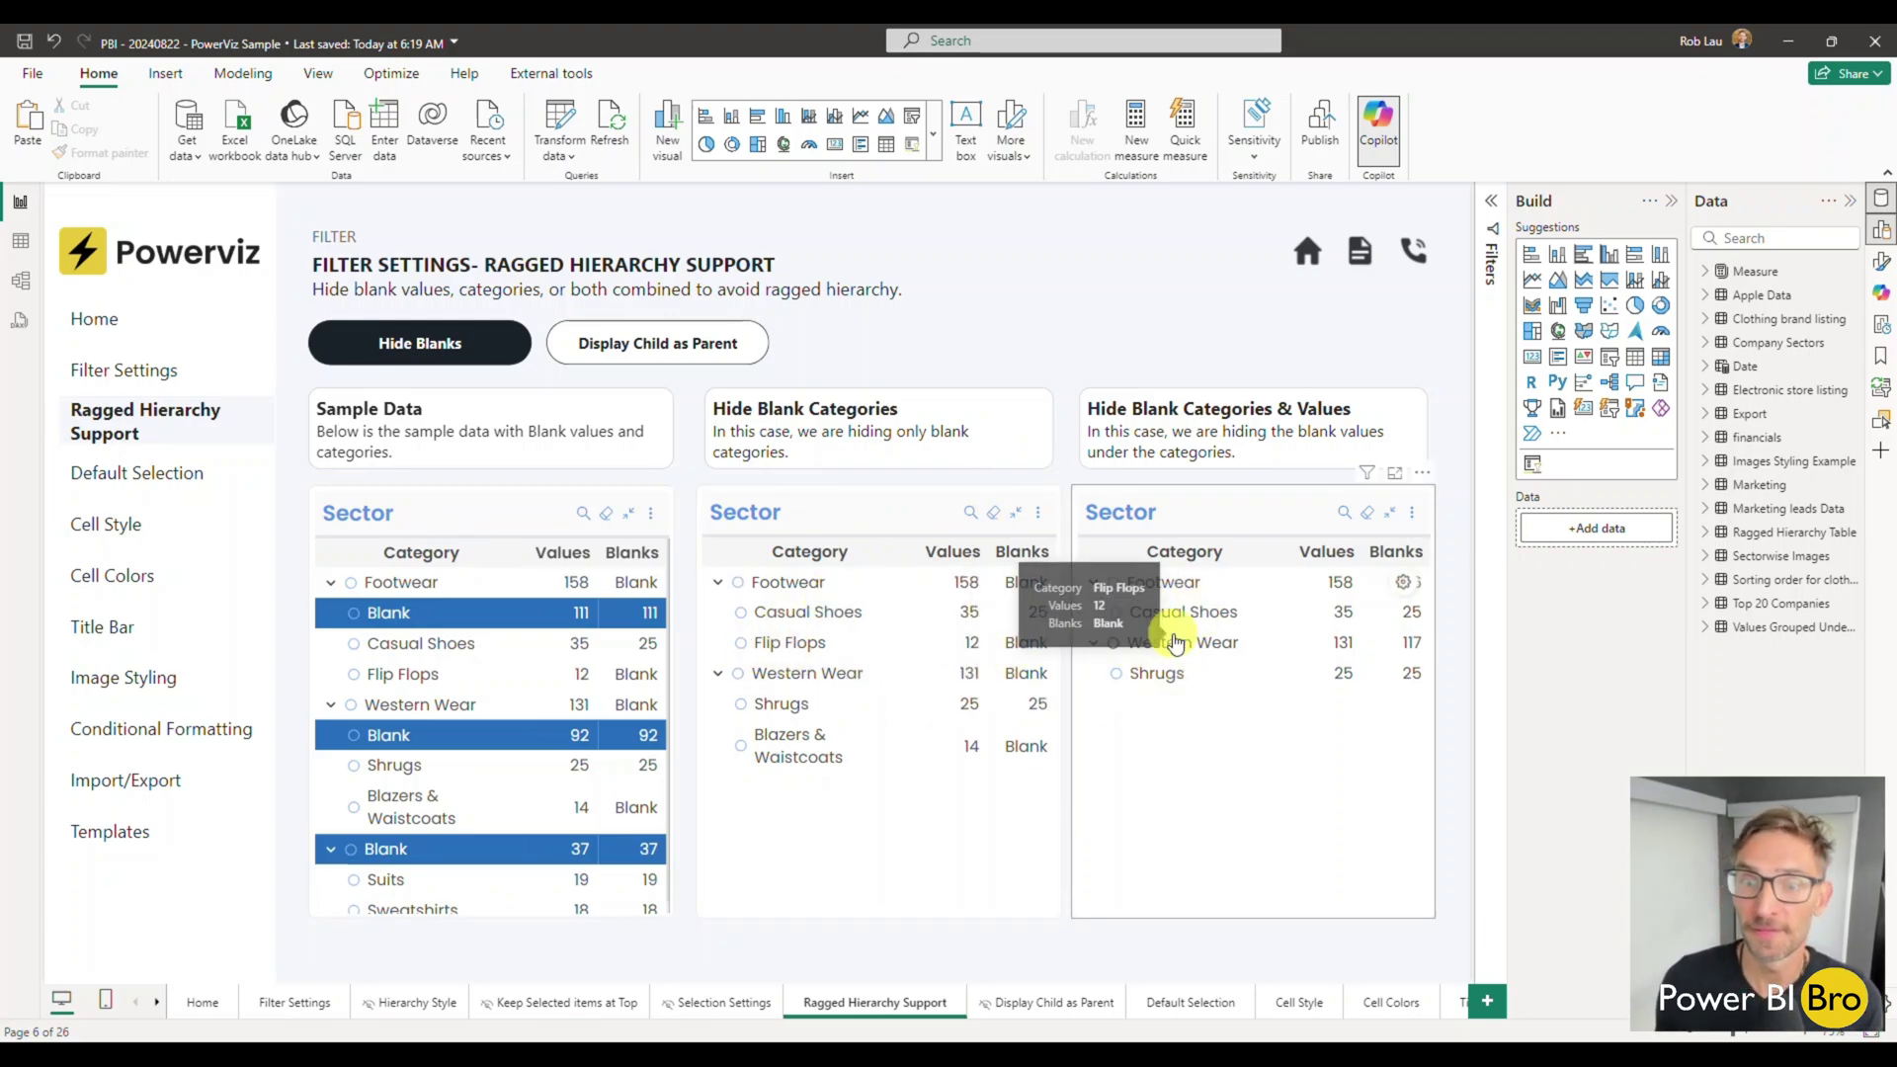
click(156, 474)
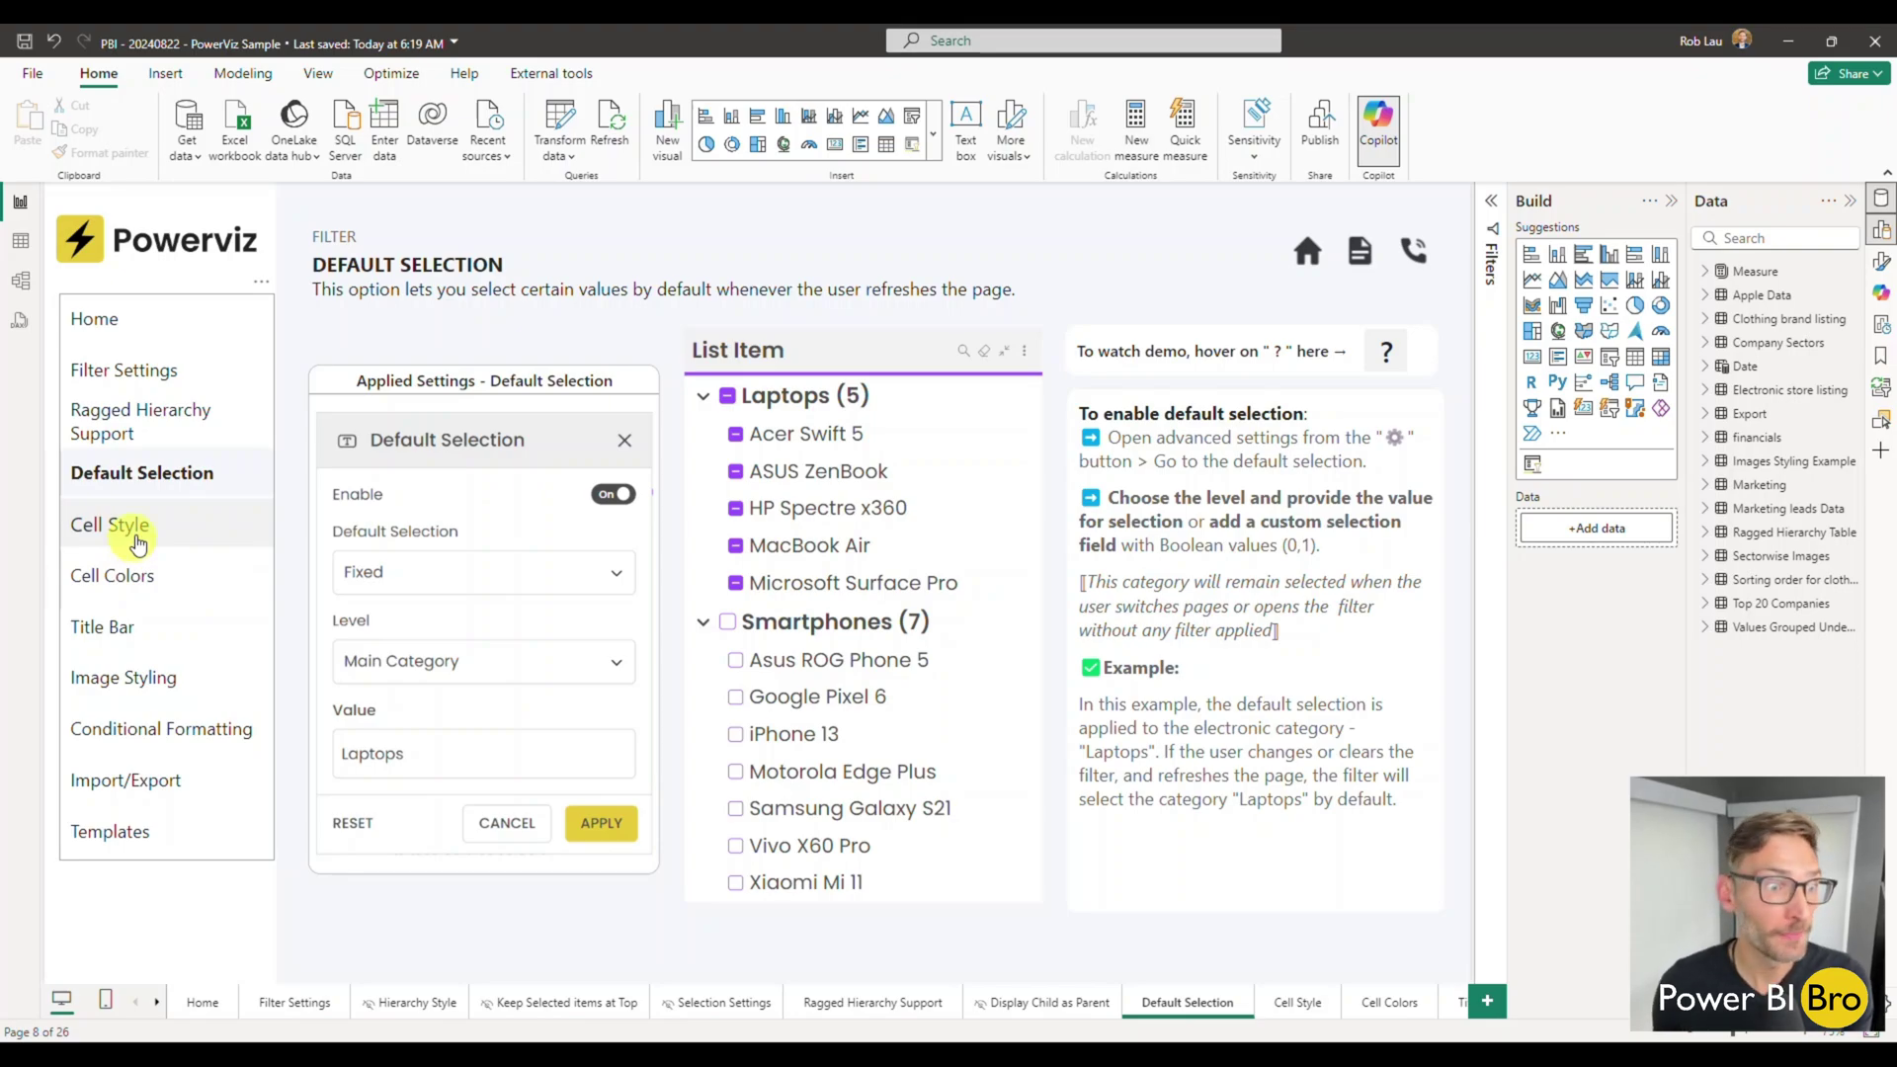
- Browse Cell Style, Cell Colors, Title Bar, Image Styling, Conditional Formatting and Import/Export, then return to Filter Settings
click(136, 542)
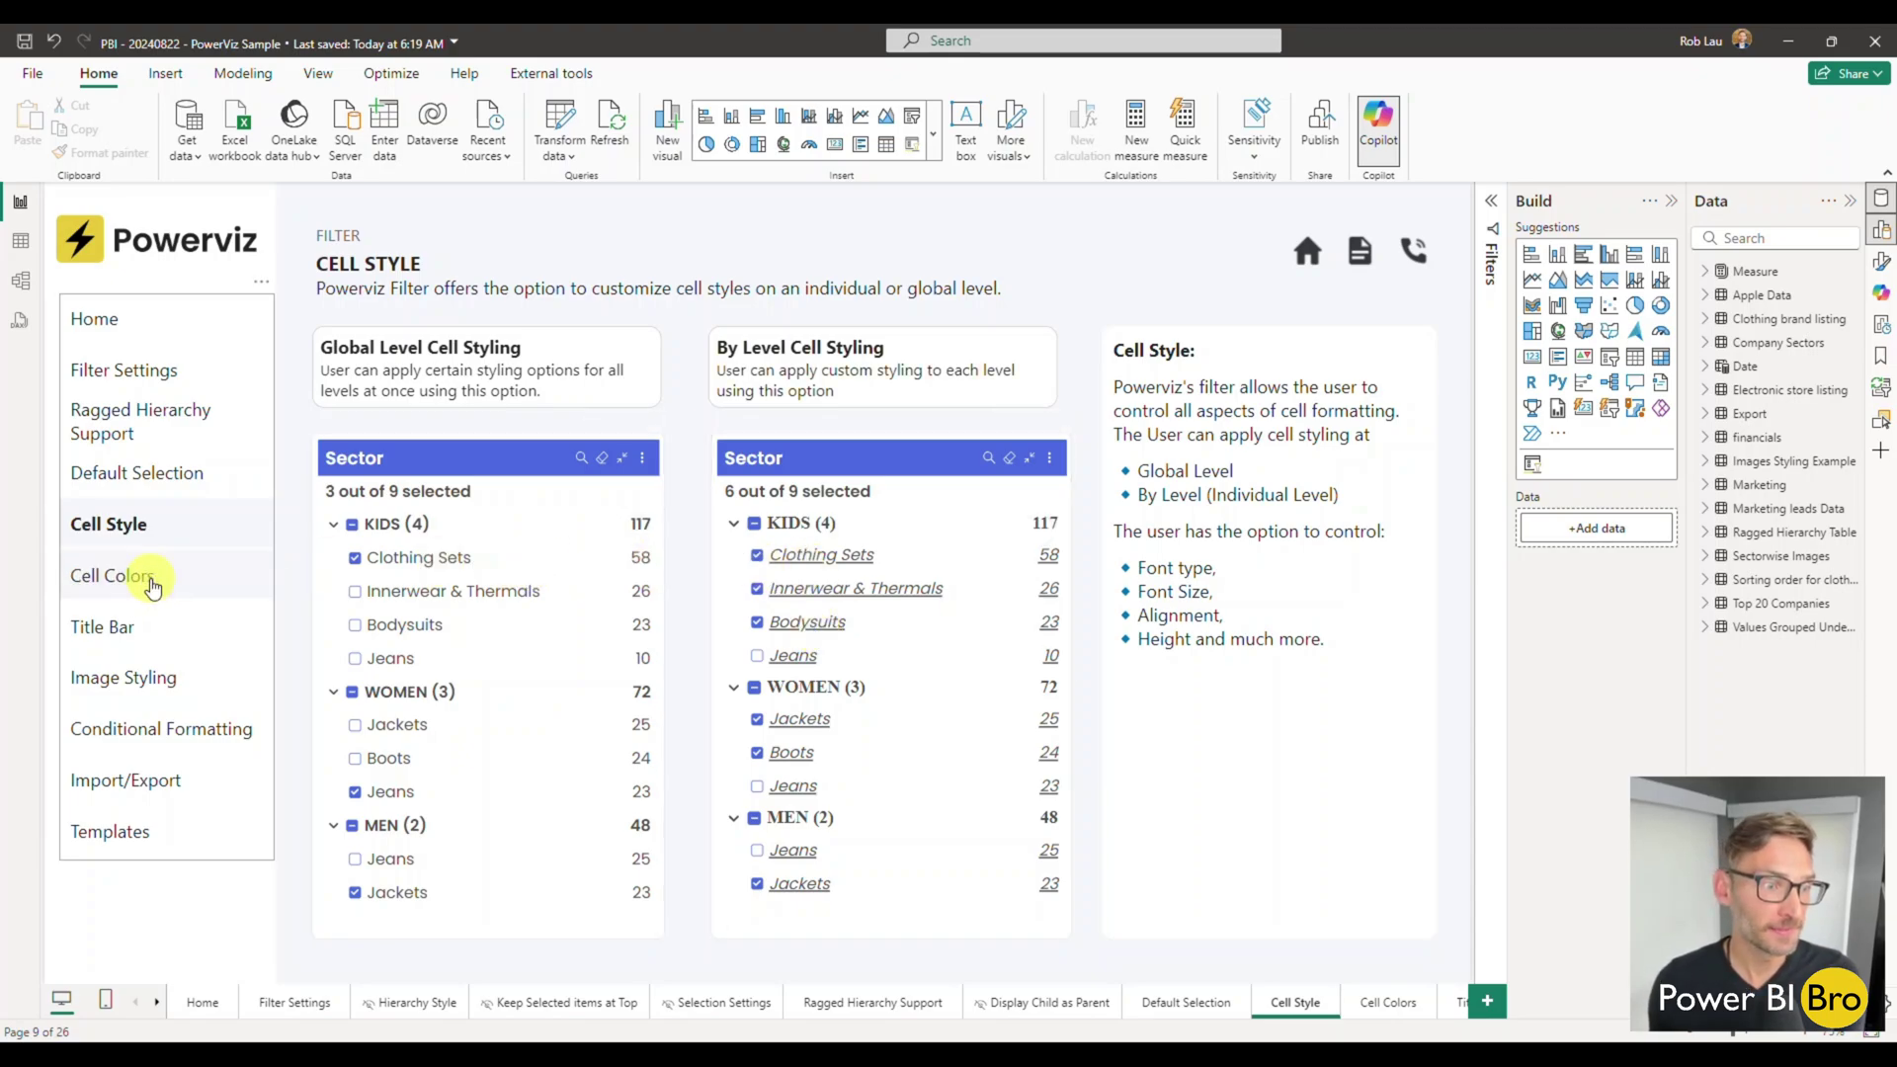
click(148, 581)
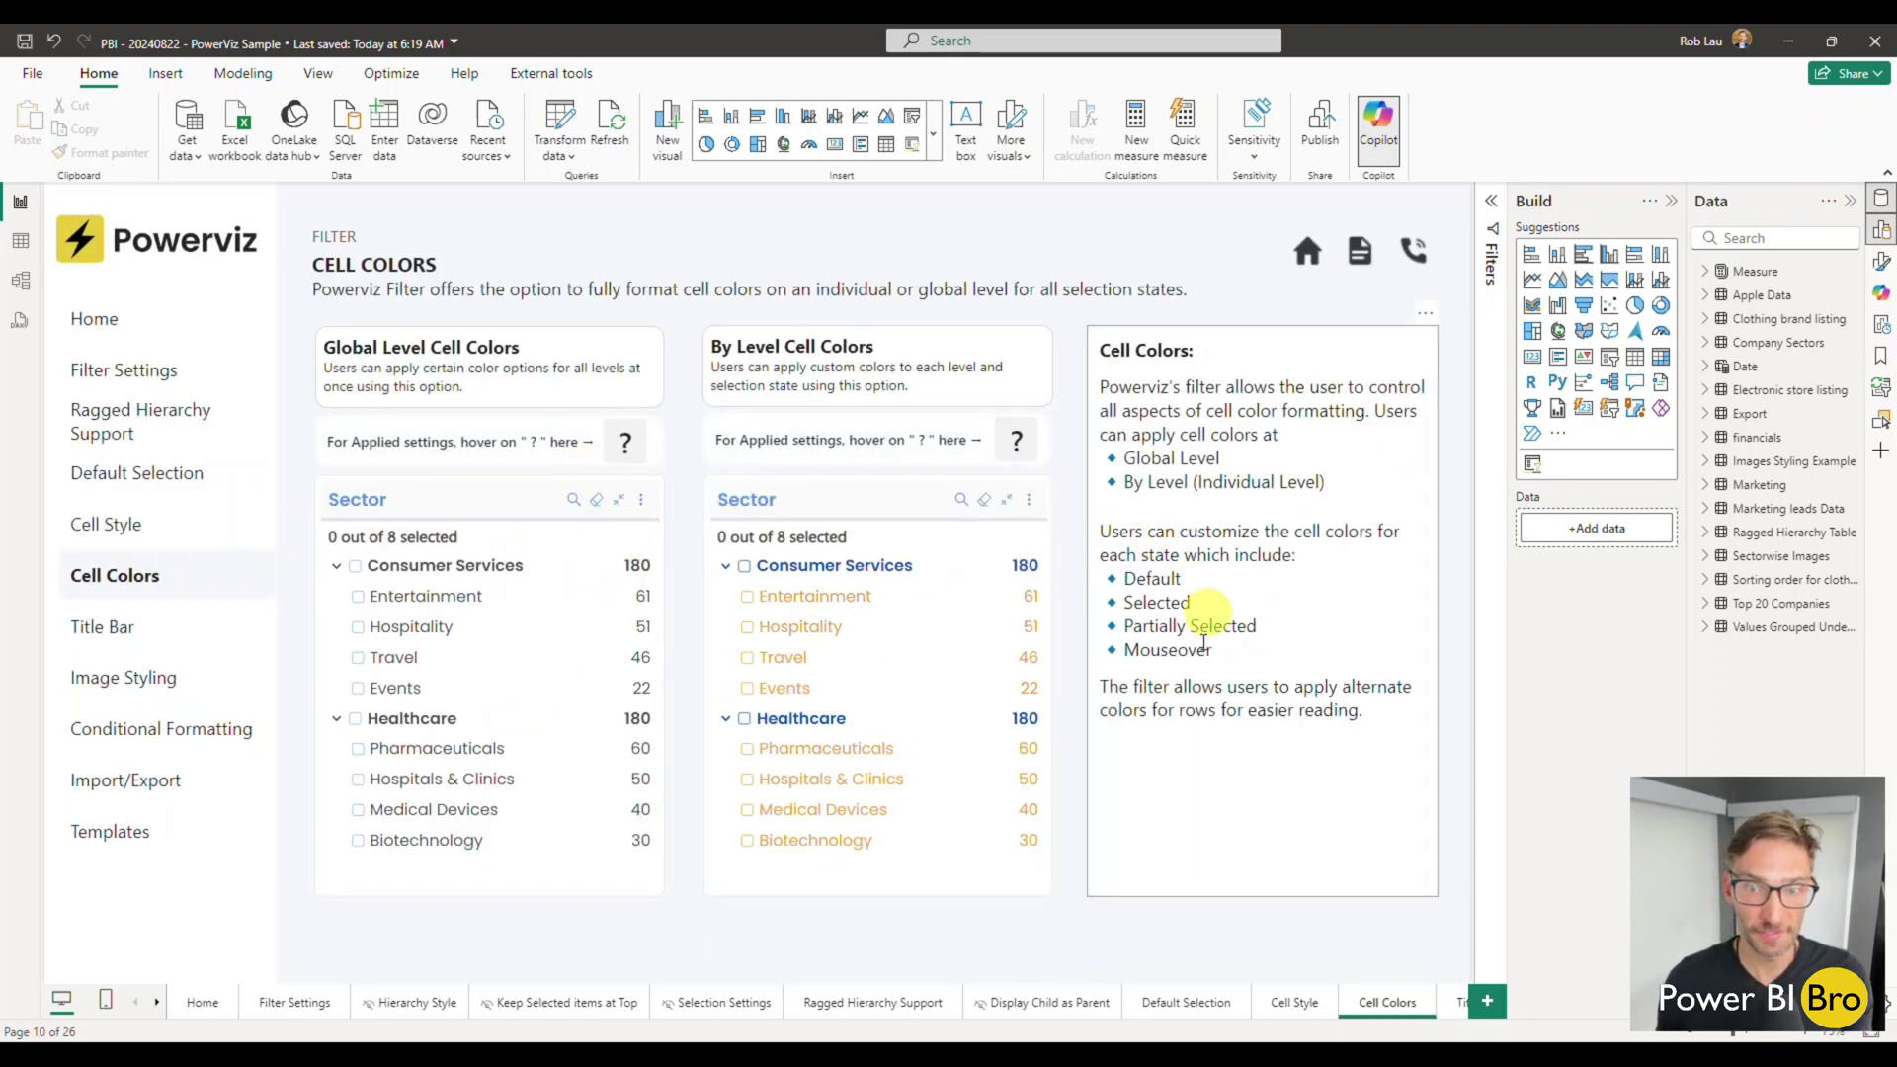
click(150, 627)
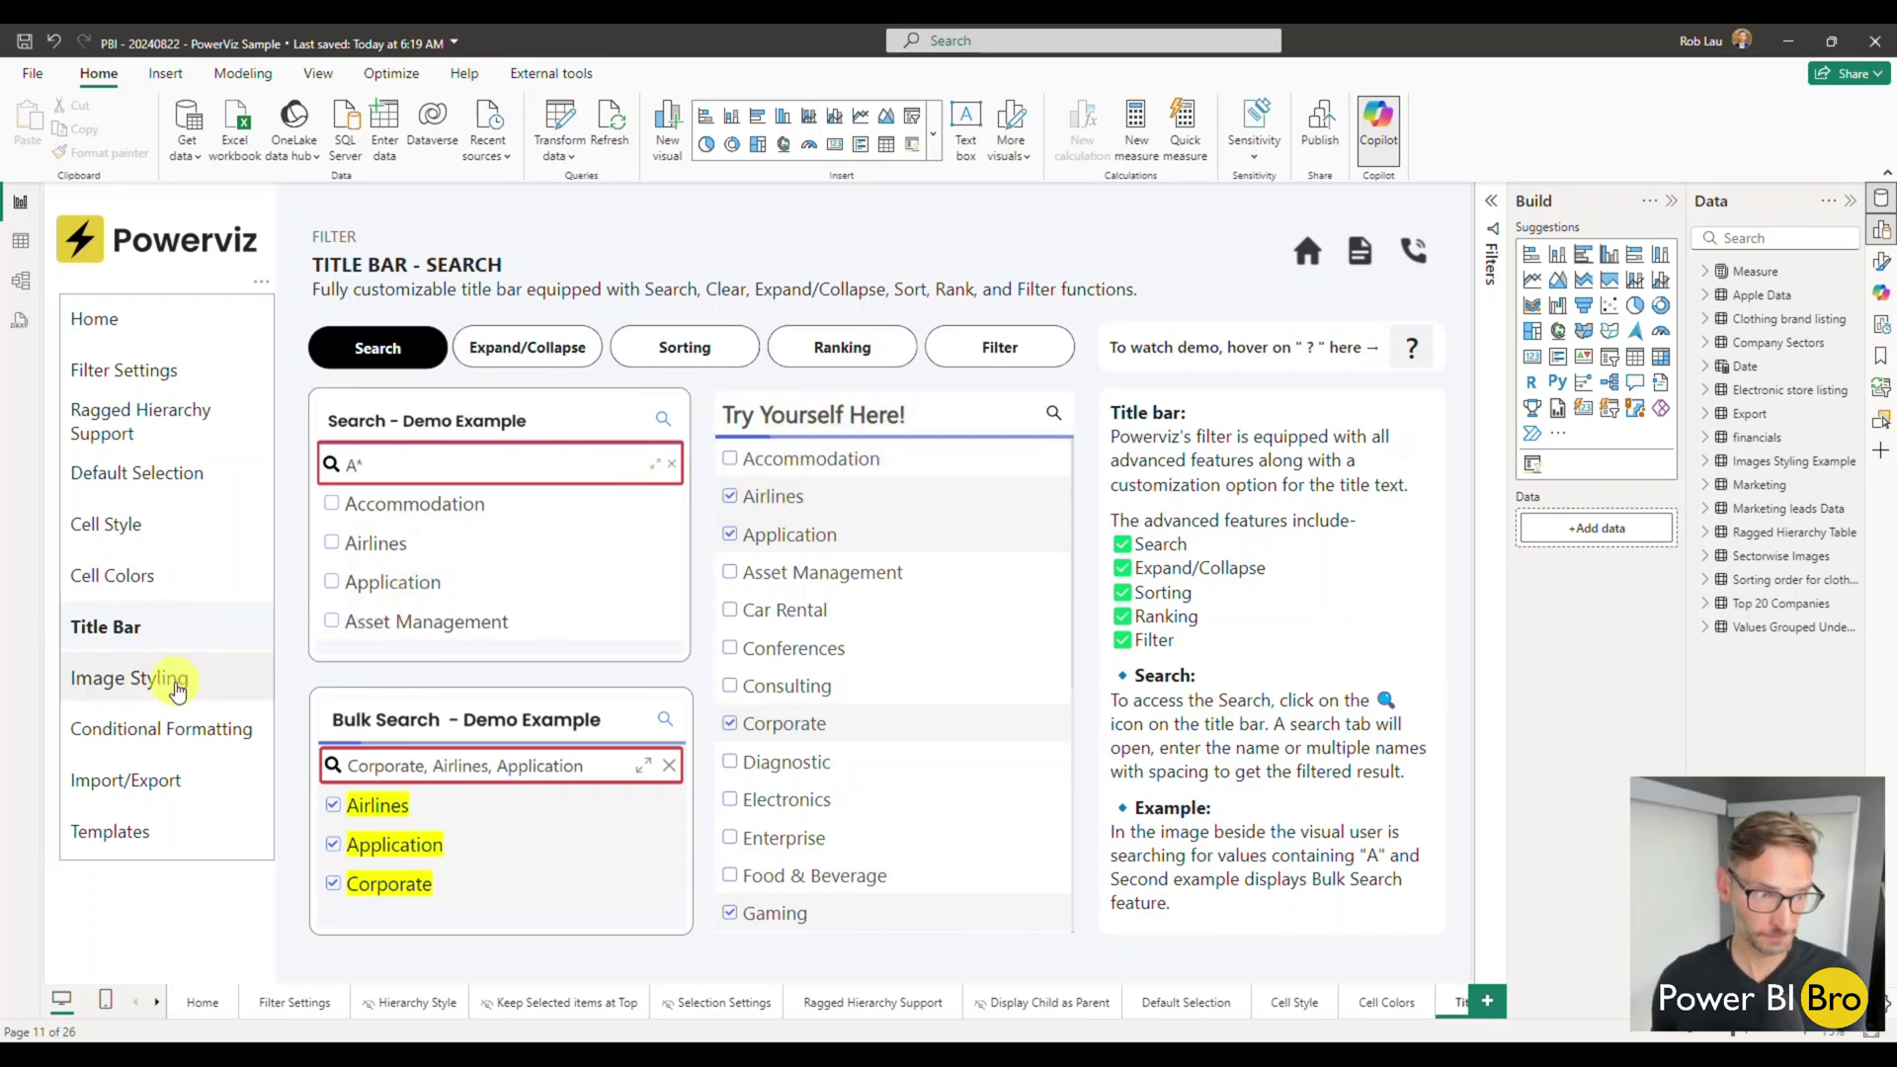
click(177, 689)
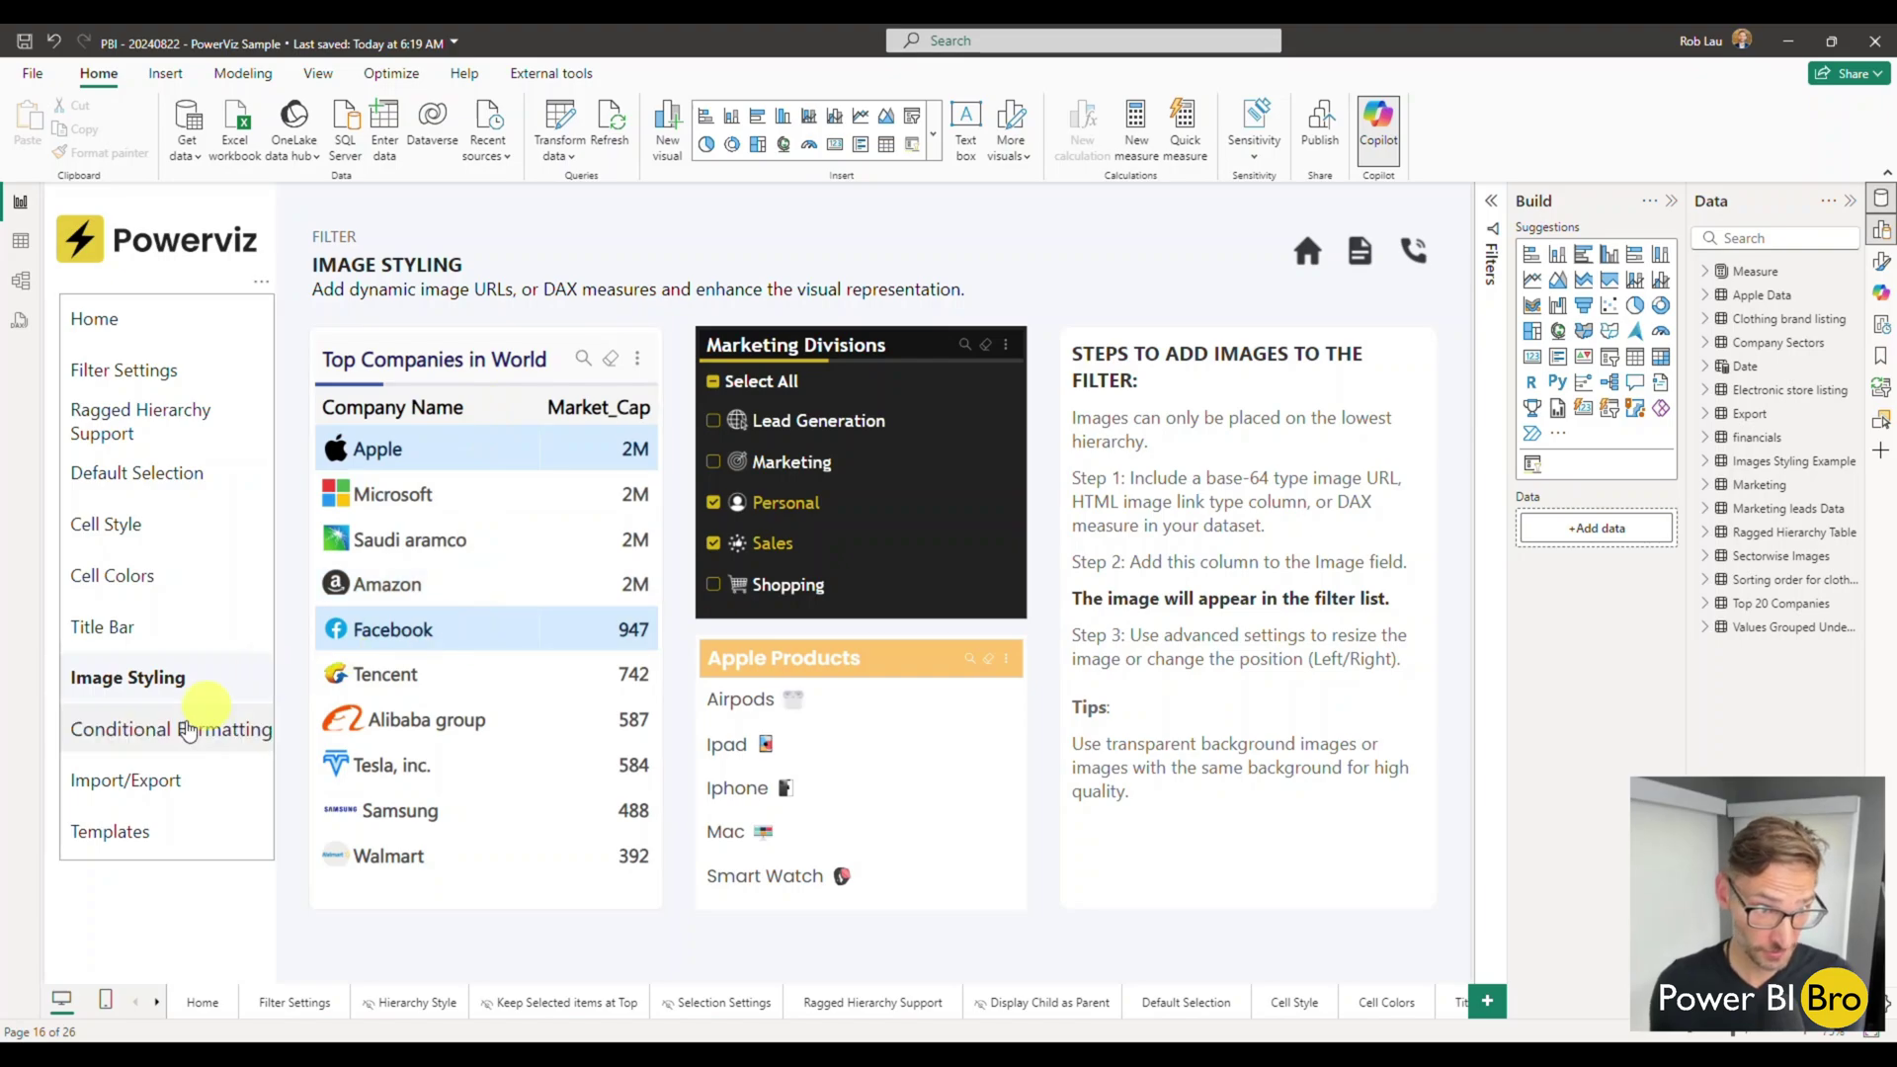
click(143, 736)
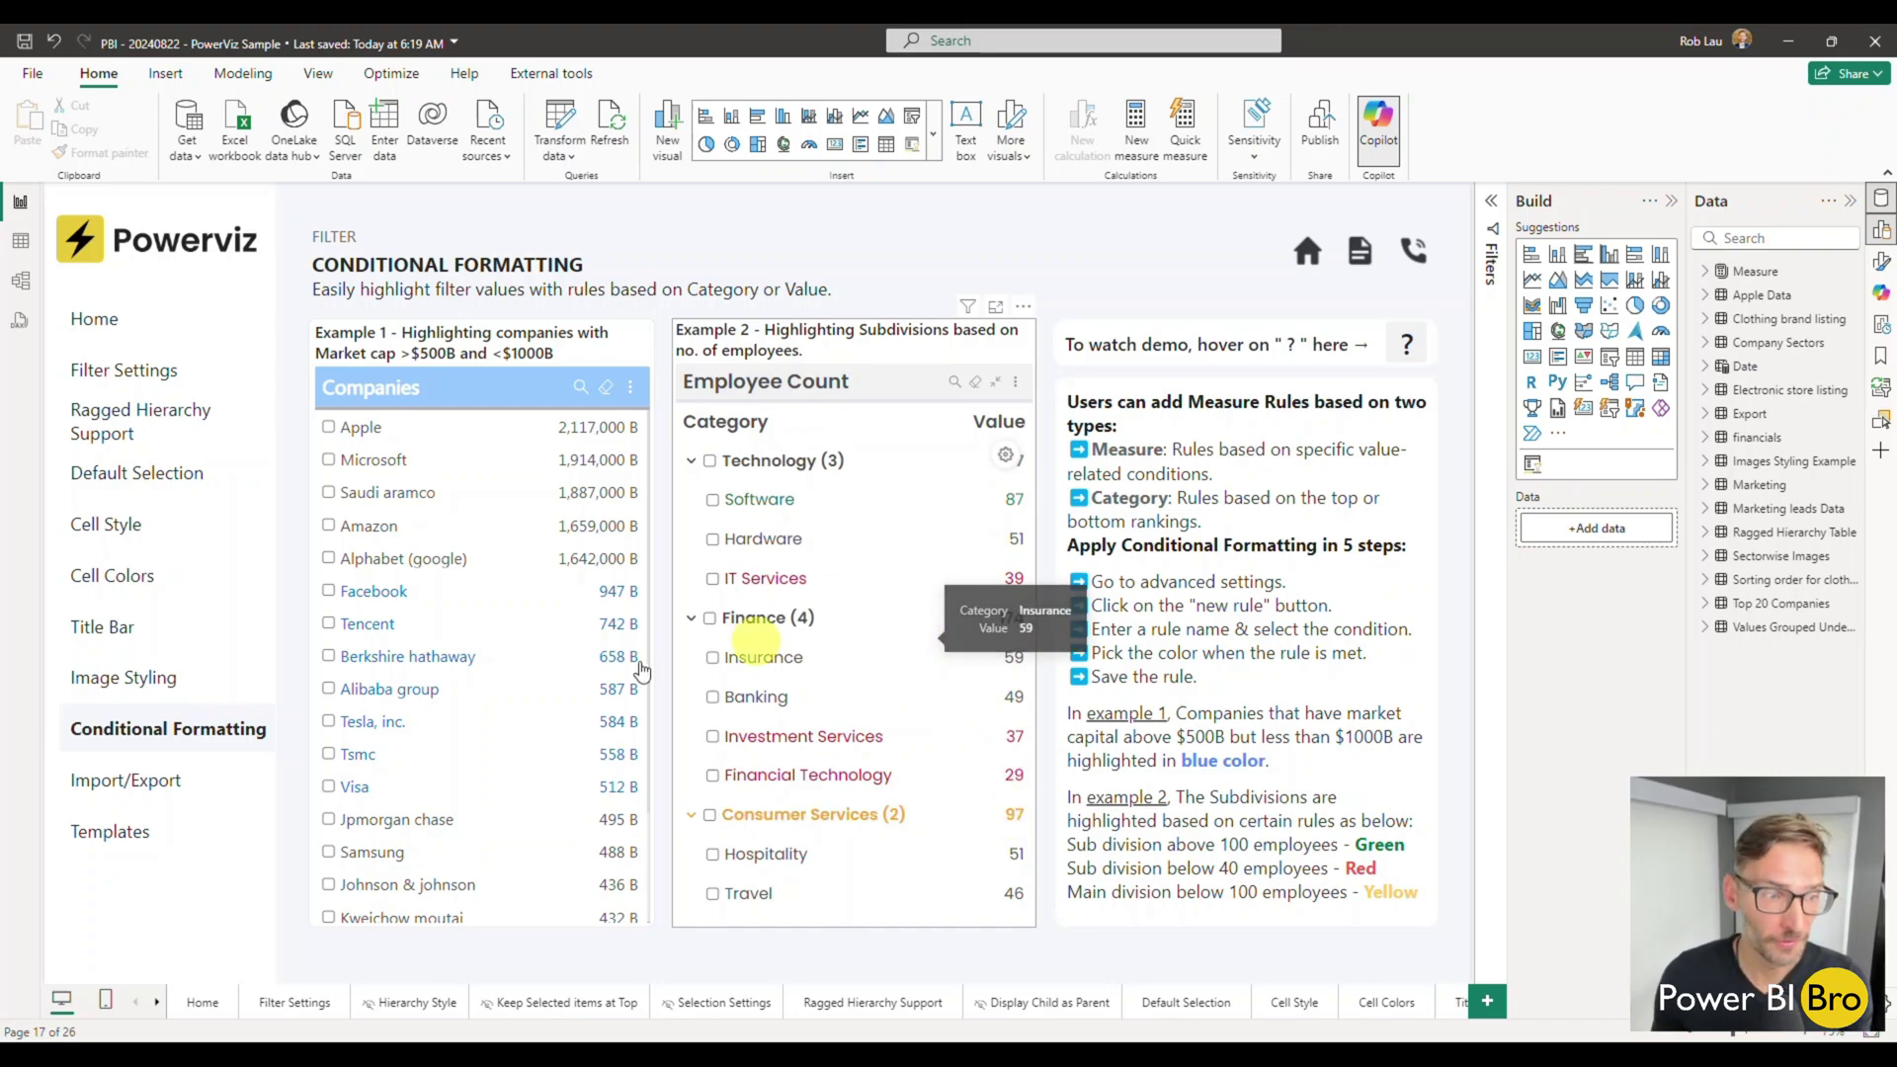
click(125, 786)
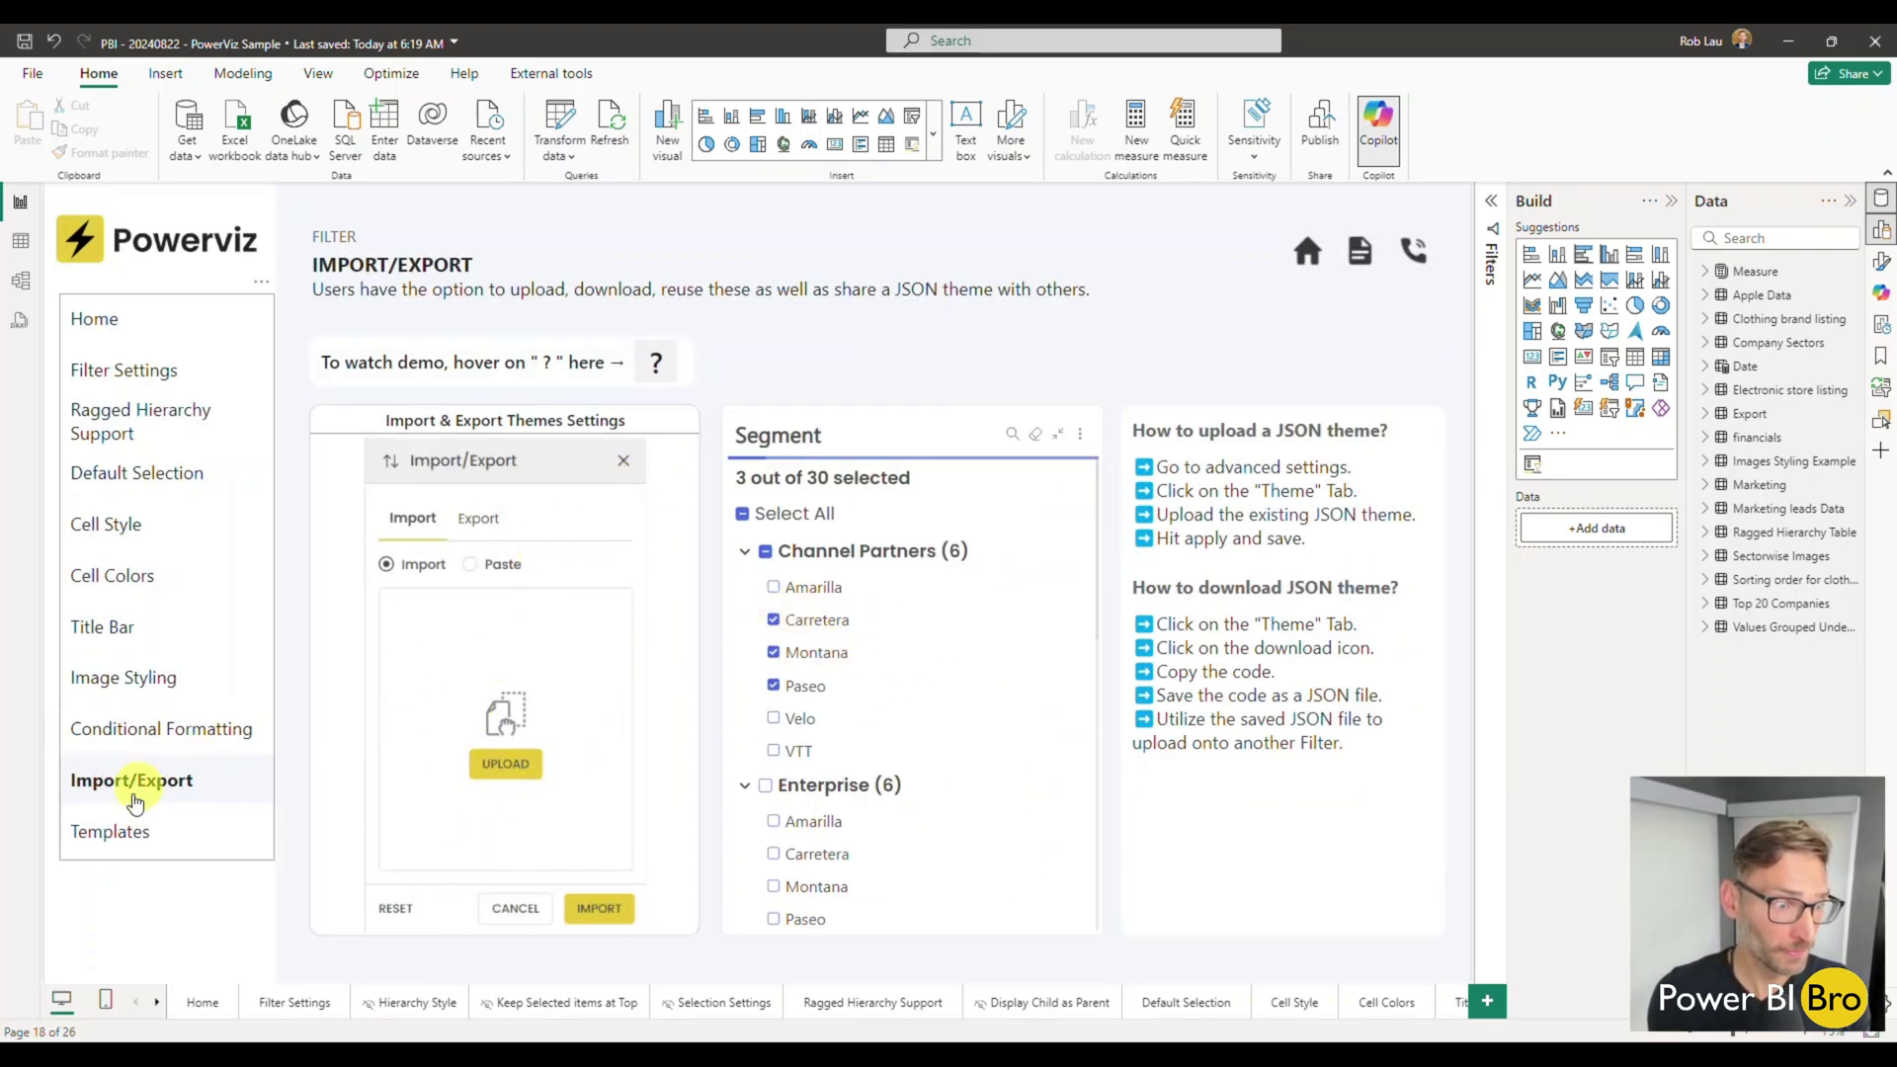
click(125, 391)
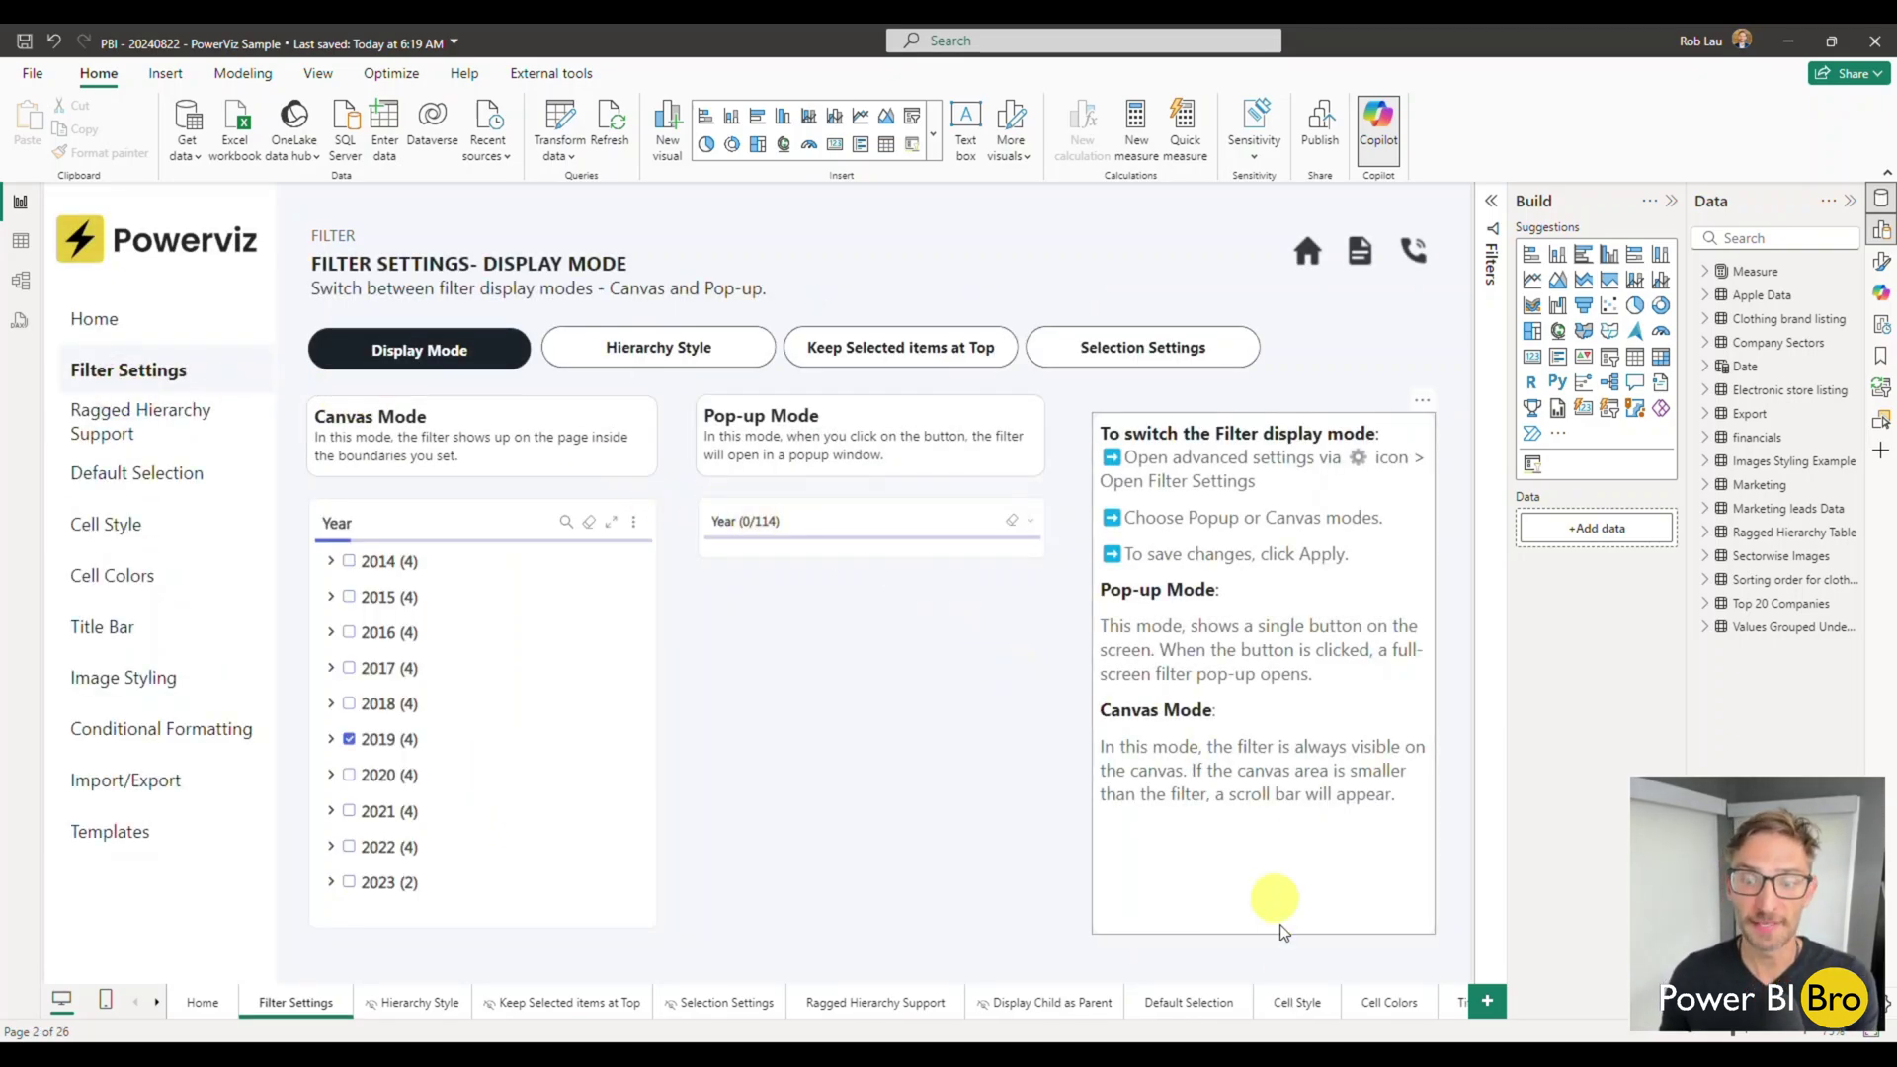
- Switch back to the August Update report window from the Power BI taskbar preview
mouse_move(1274, 1055)
click(1190, 960)
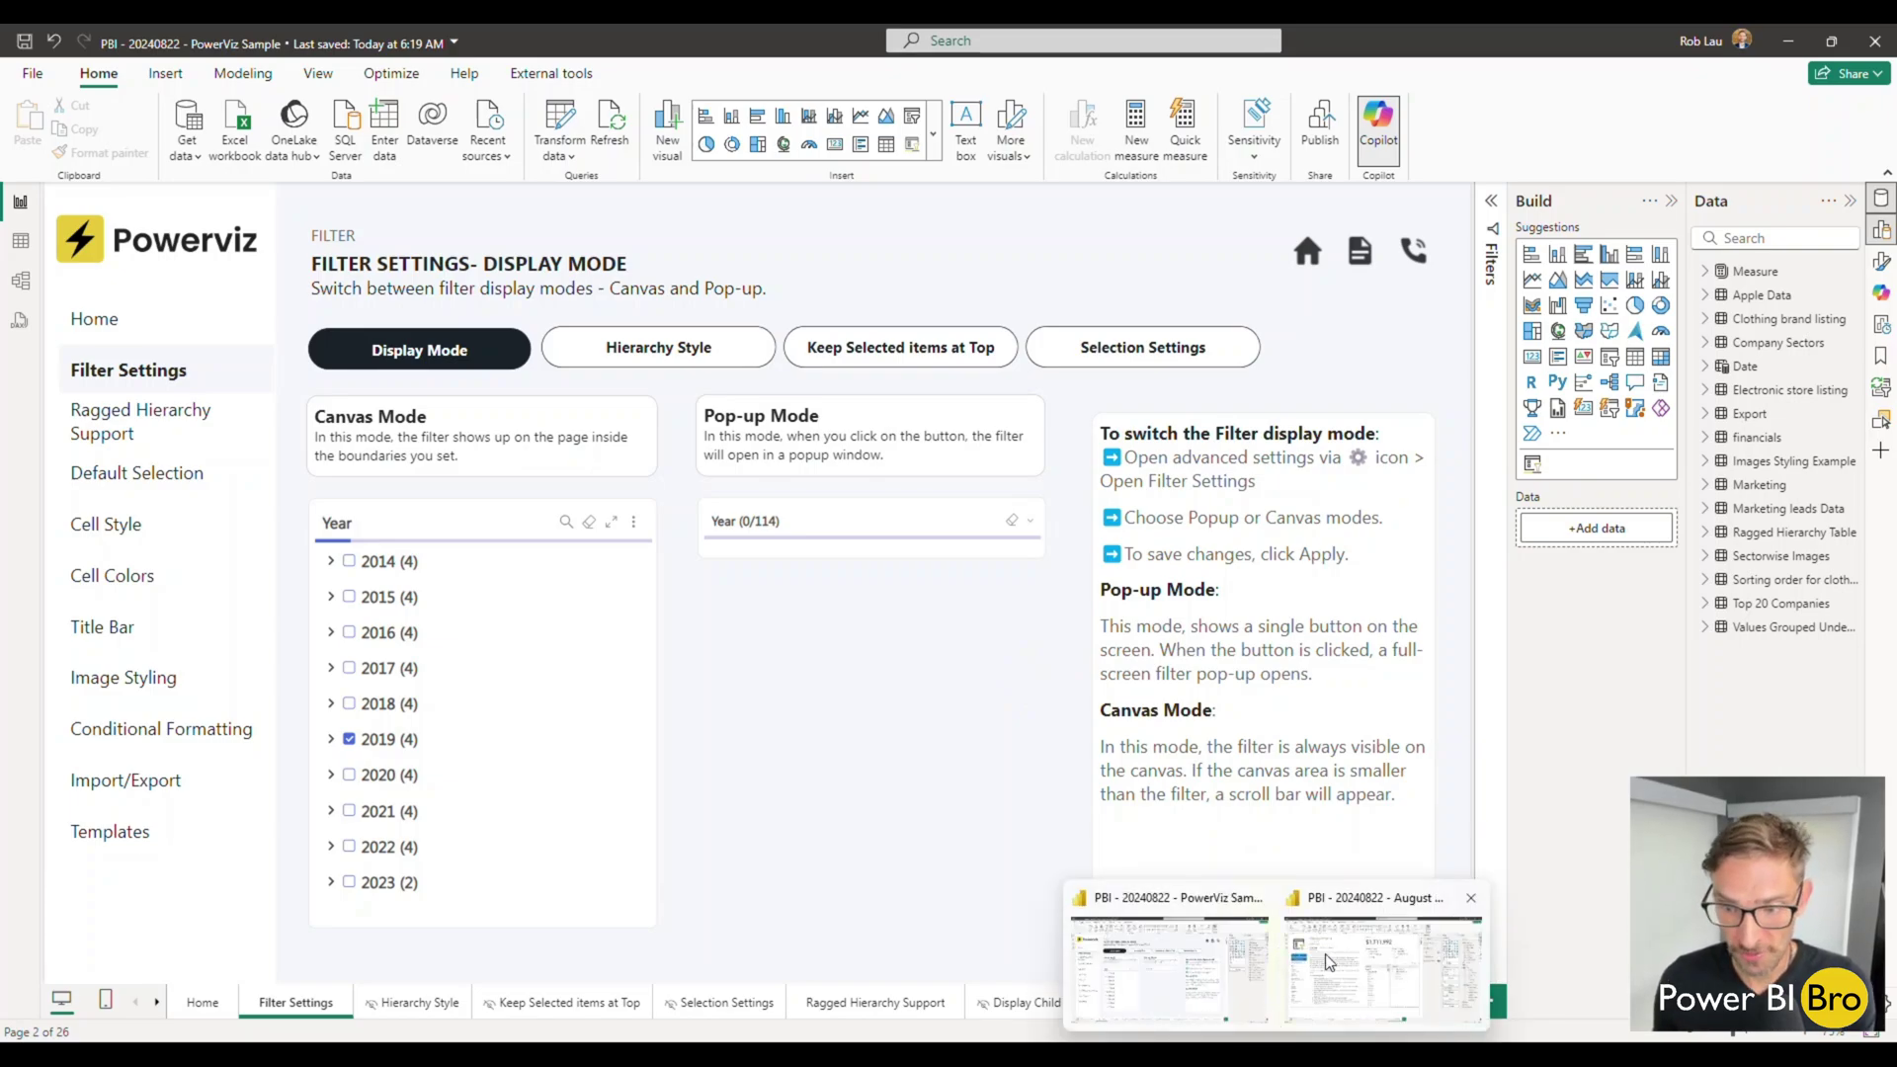
click(1329, 963)
click(1095, 598)
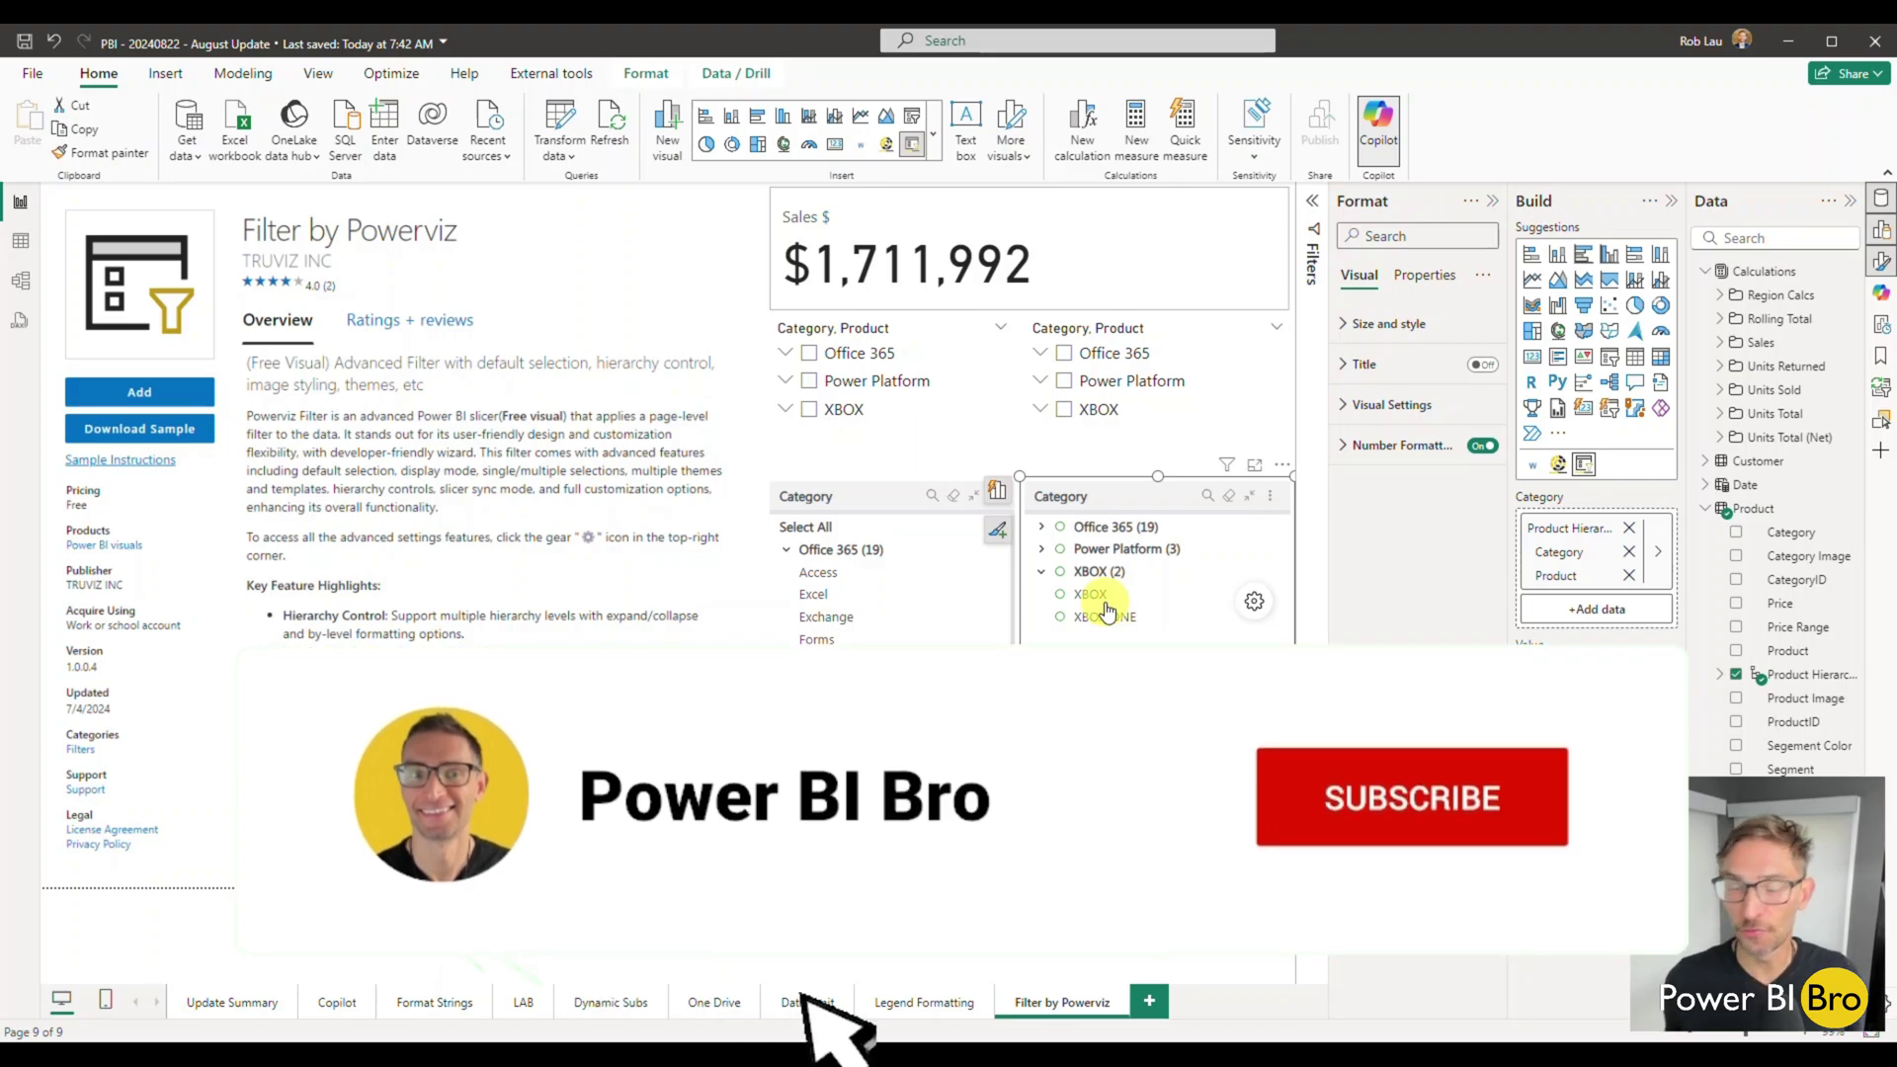